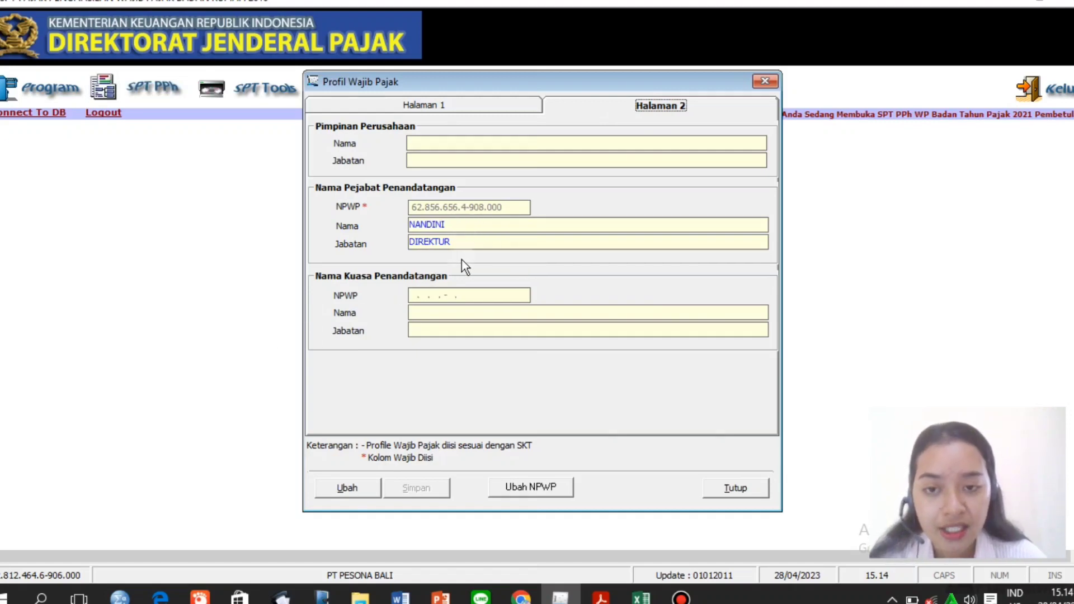
Close the Profil Wajib Pajak dialog to return to the main e-SPT screen.
click(722, 488)
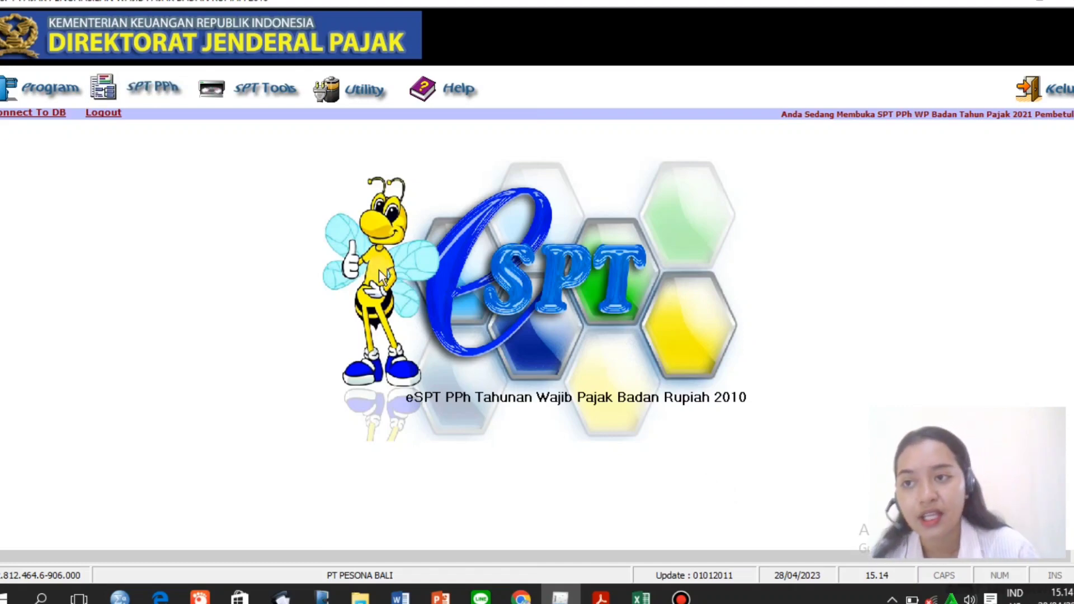
Reopen the existing 2021 return, revision 0, for re-editing via Buka SPT Yang Ada.
click(58, 93)
click(68, 140)
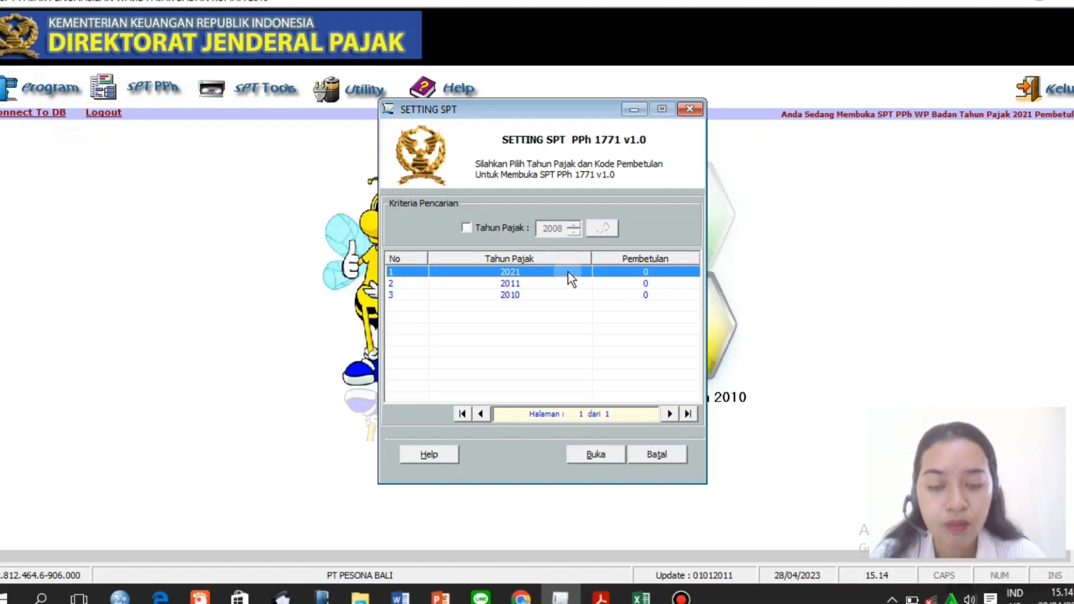
click(600, 461)
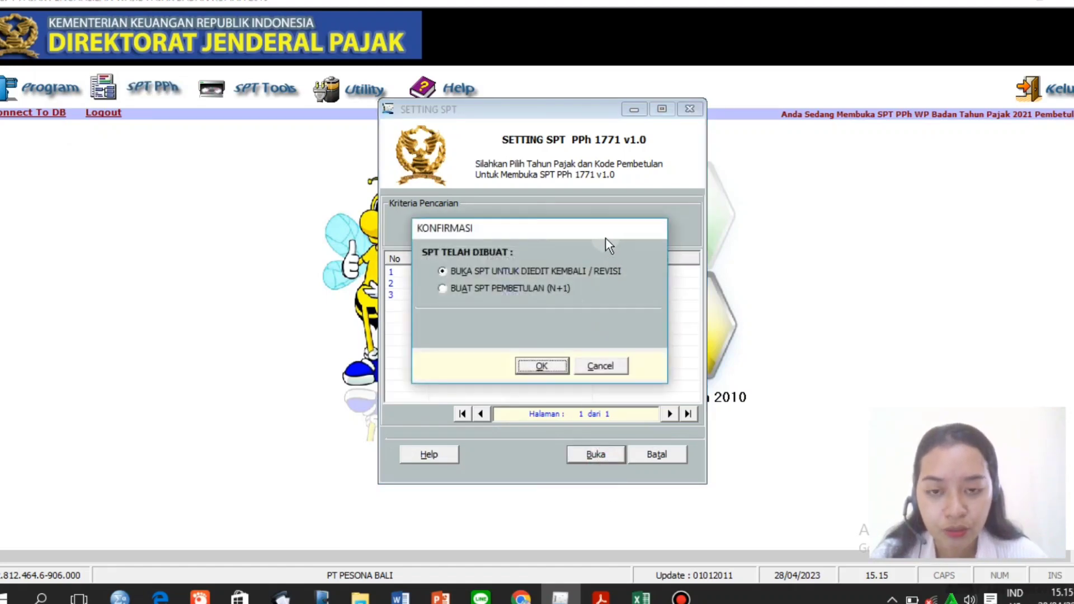
click(600, 273)
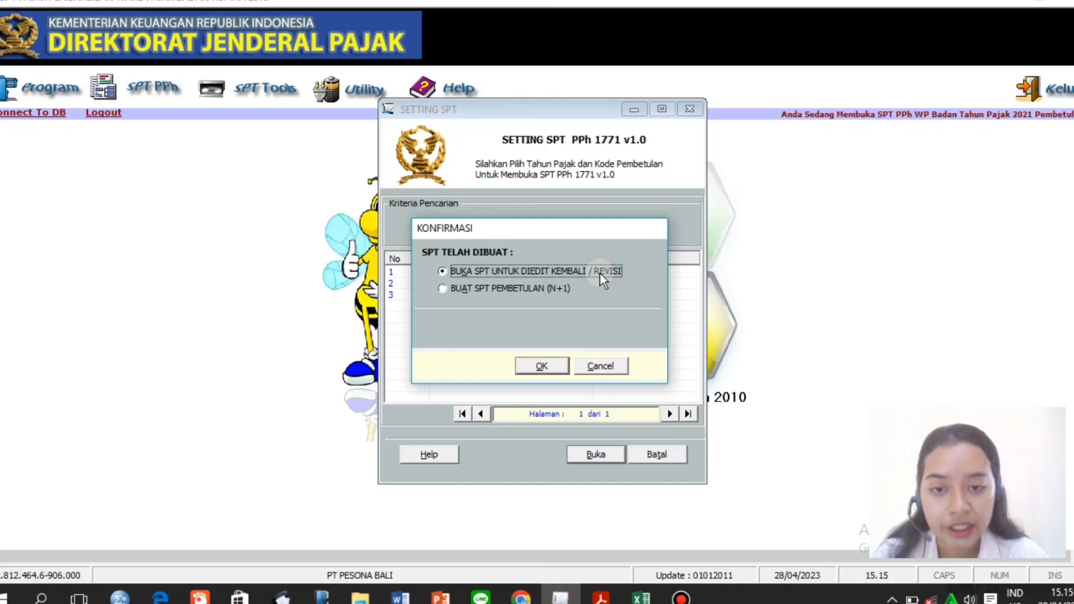
click(541, 367)
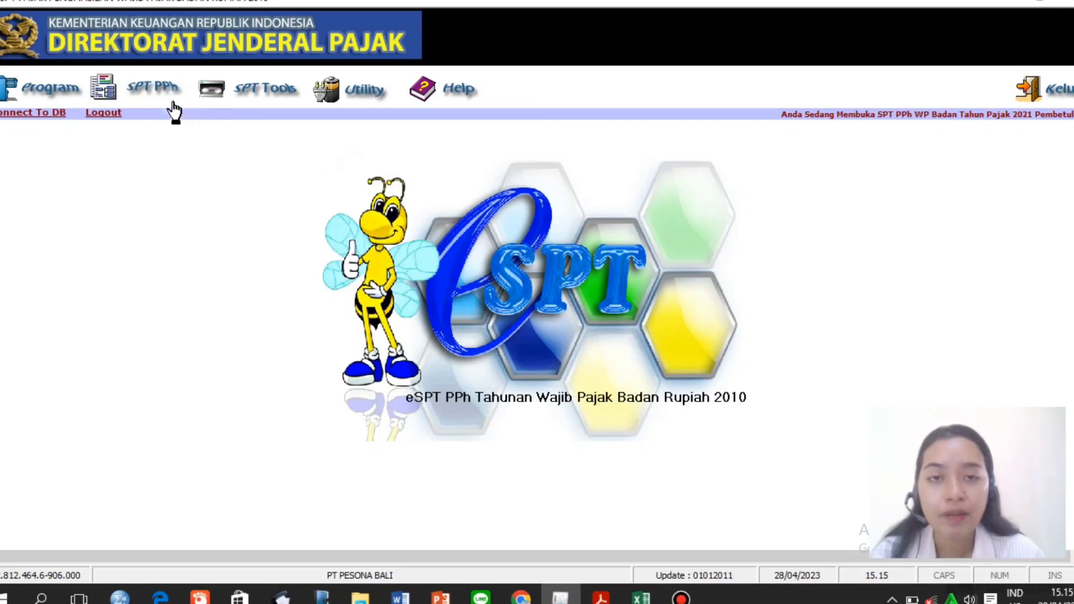
Open the Transkrip Kutipan Elemen Laporan Keuangan form for the trading company.
click(166, 93)
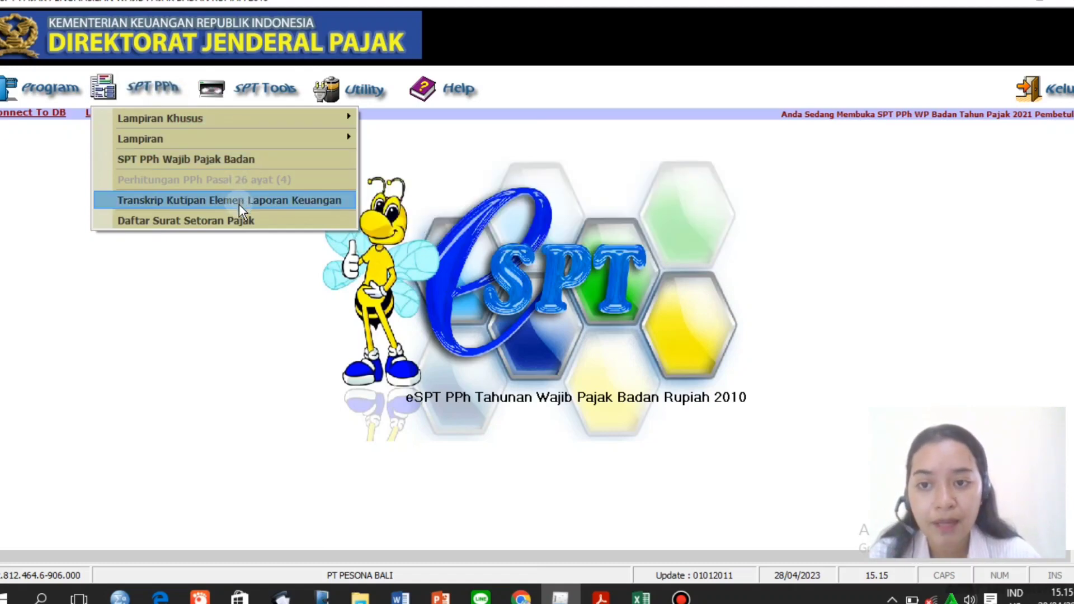
click(239, 203)
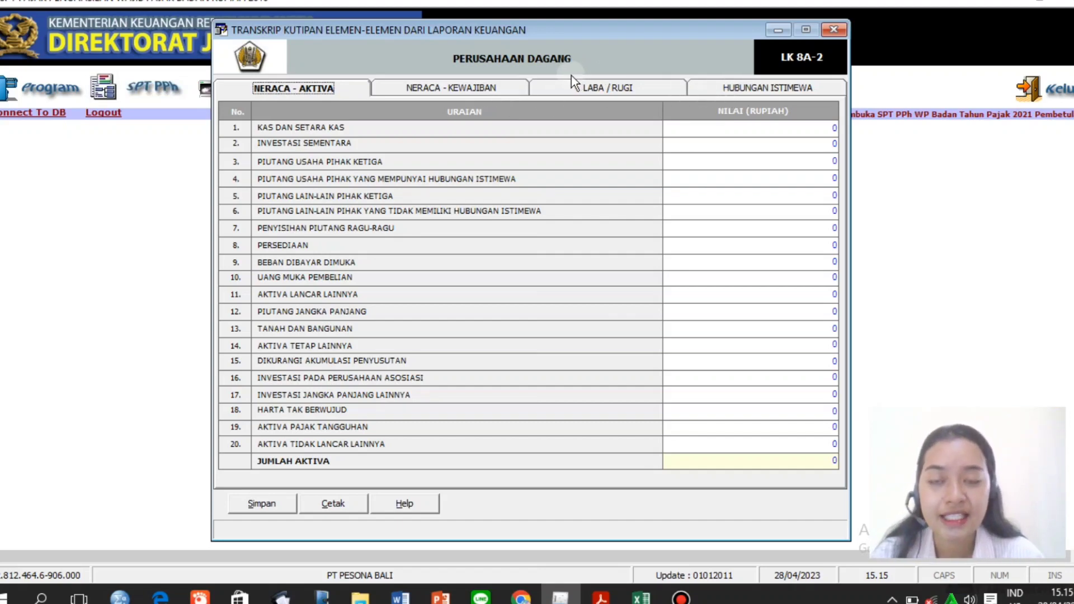
On the Laba/Rugi page, enter net sales taken from the PDF income statement.
click(596, 90)
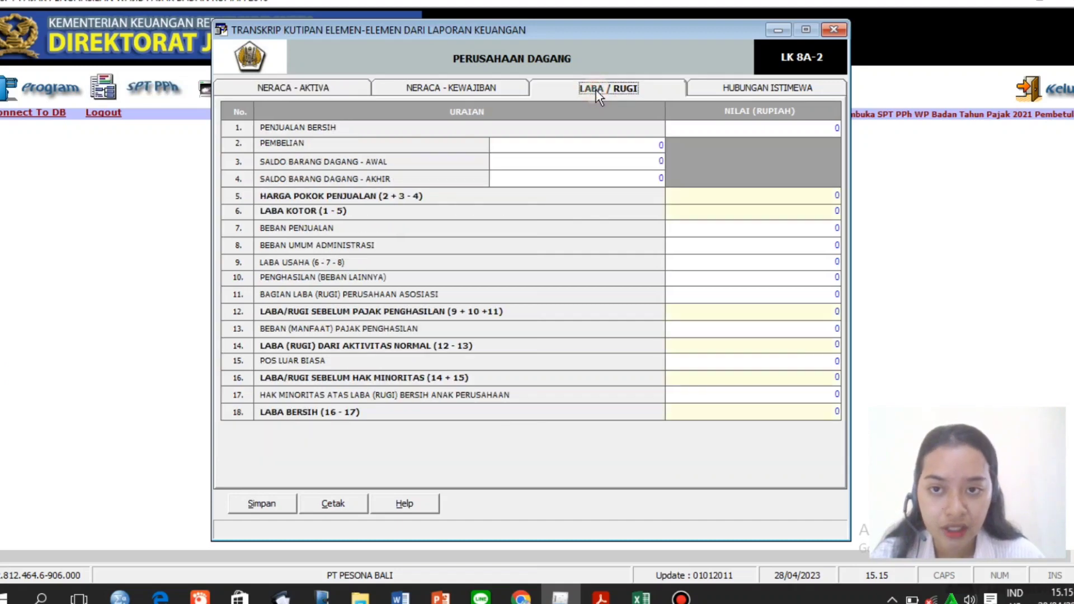
click(732, 124)
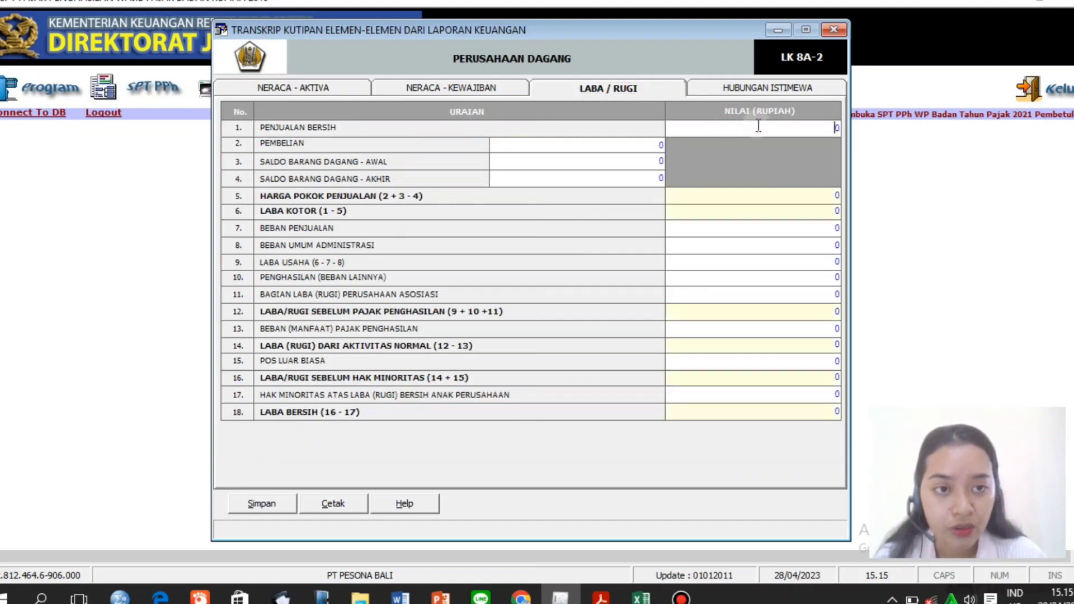
key(BackSpace)
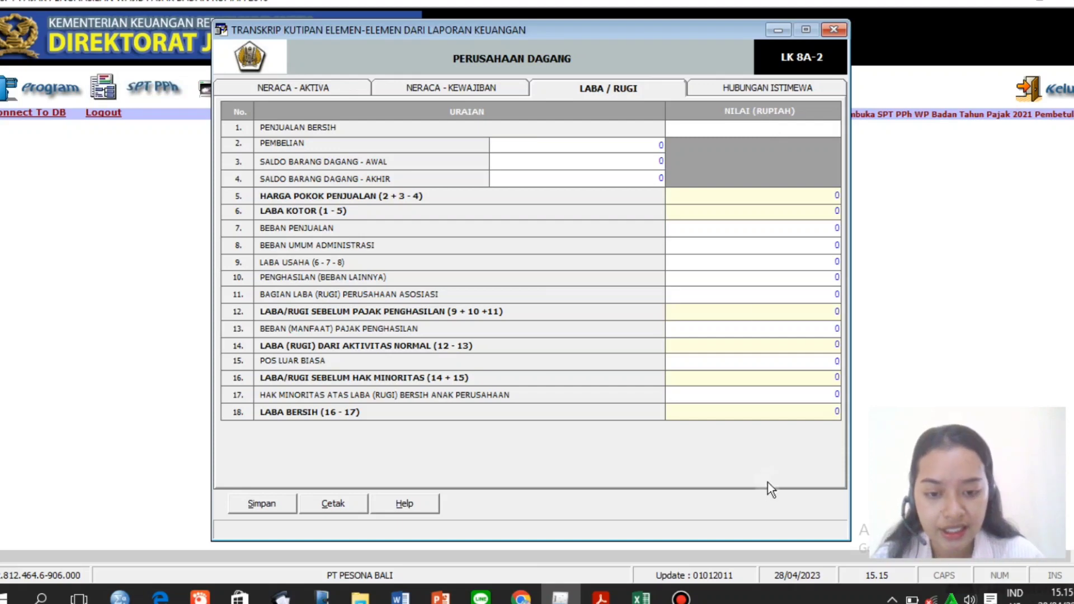
click(601, 597)
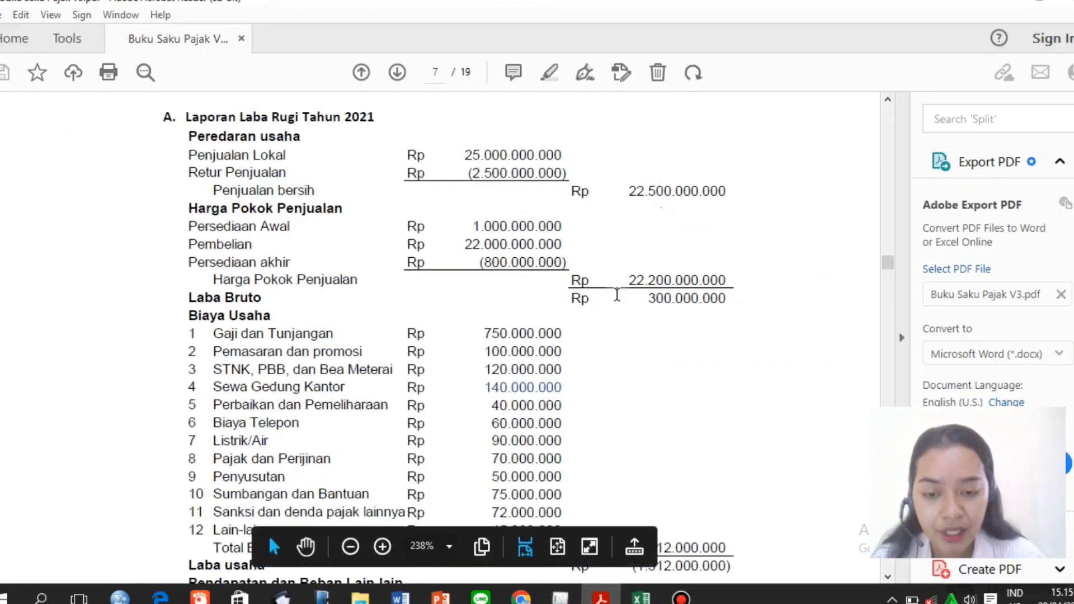
click(560, 597)
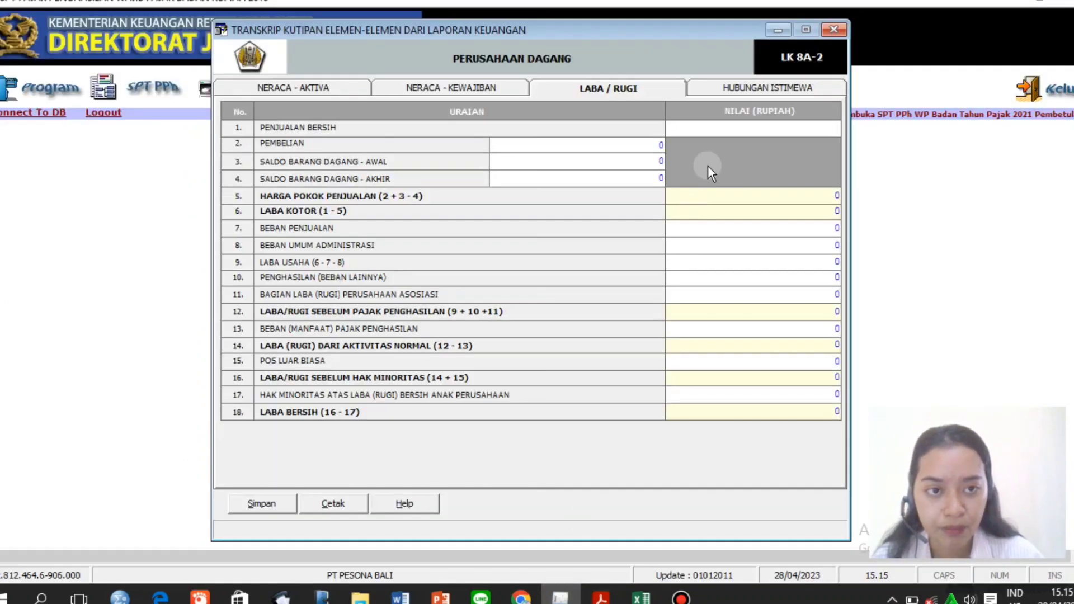
text(225)
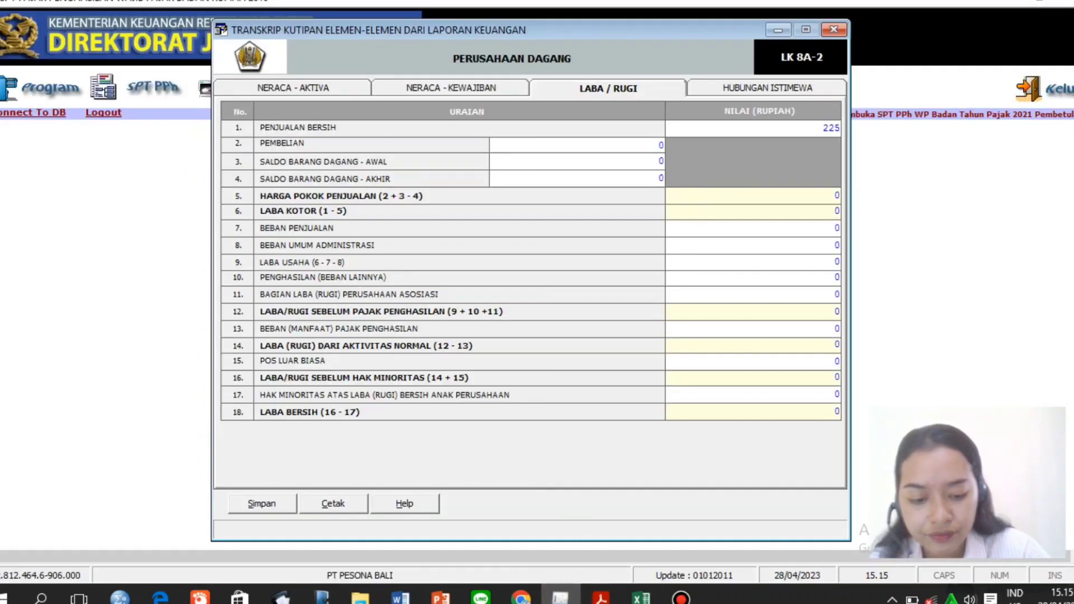
text(0000000)
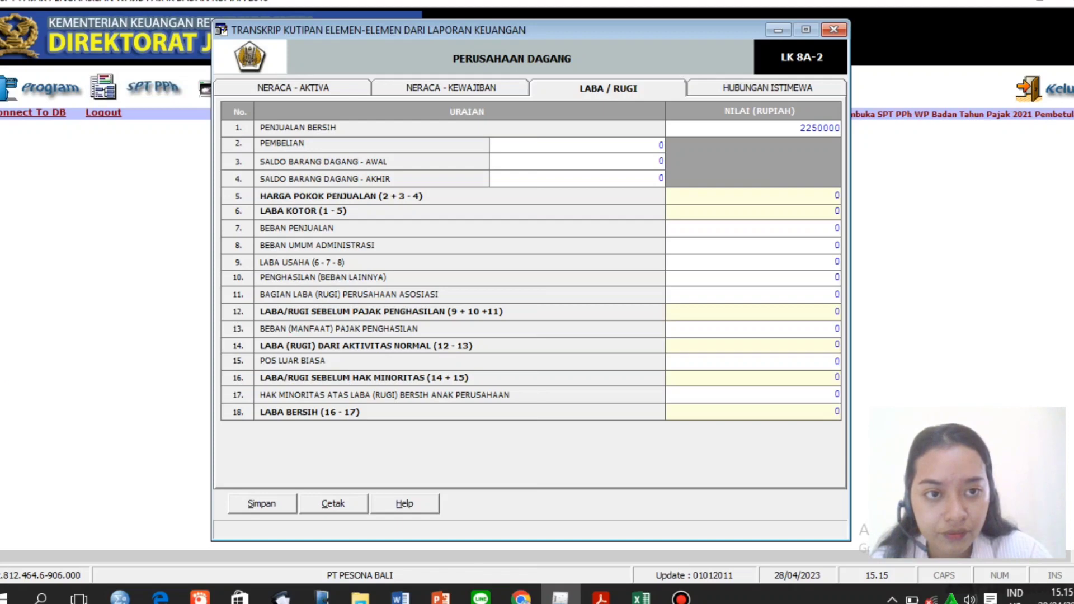
click(637, 140)
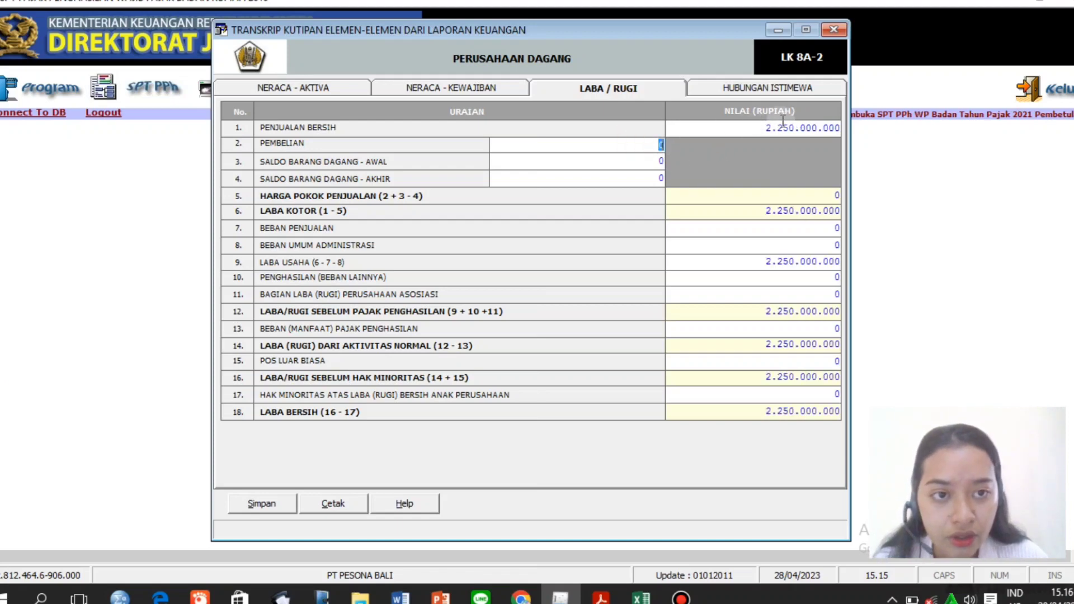
Correct PENJUALAN BERSIH to 22.500.000.000 and bring up the PDF purchase figures.
click(806, 126)
click(811, 126)
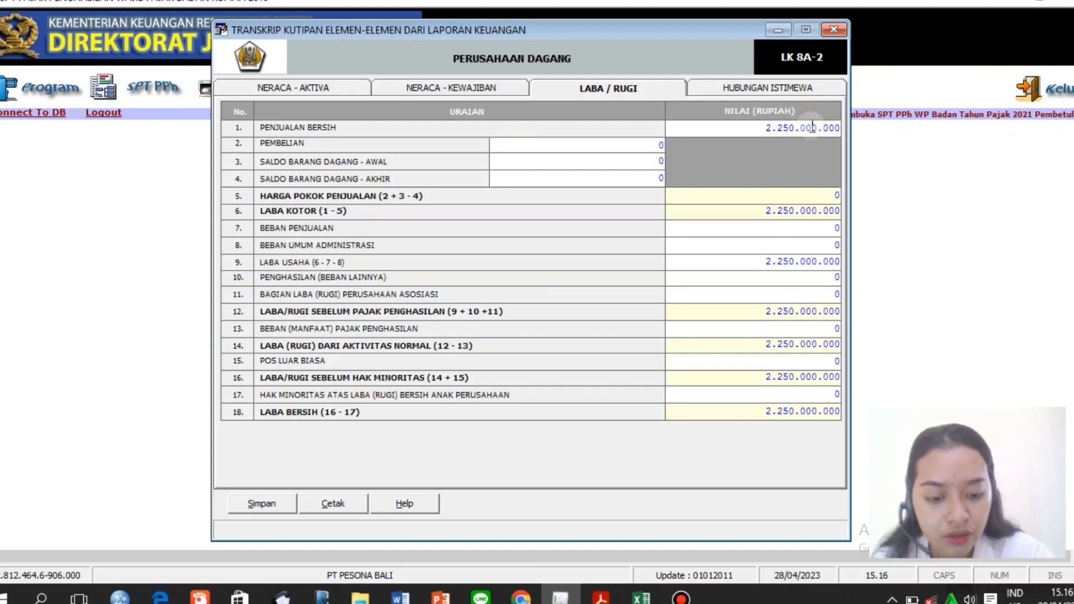
text(0)
click(649, 143)
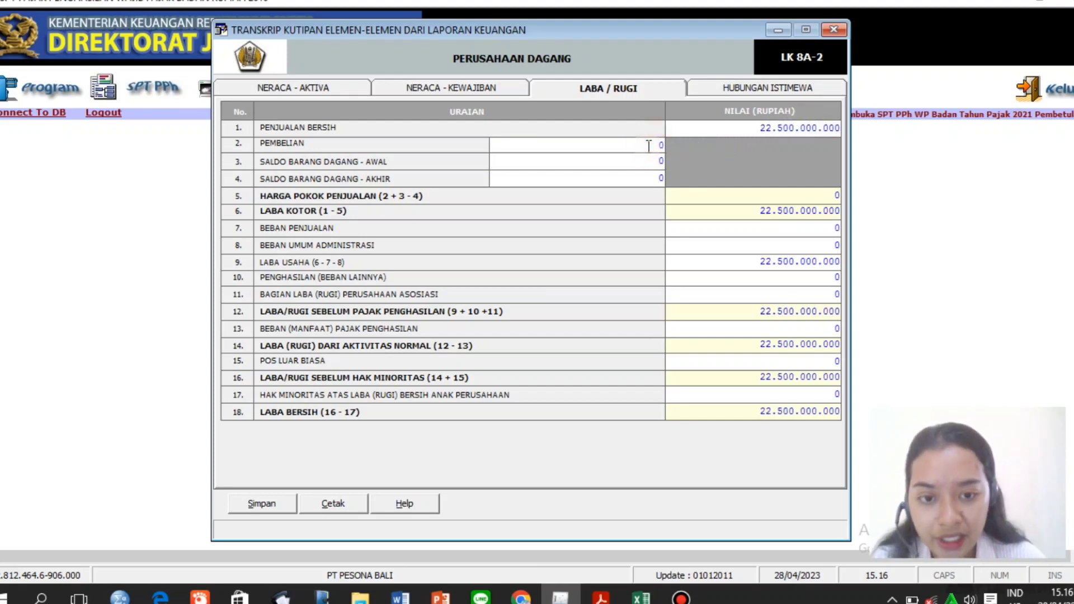
click(601, 597)
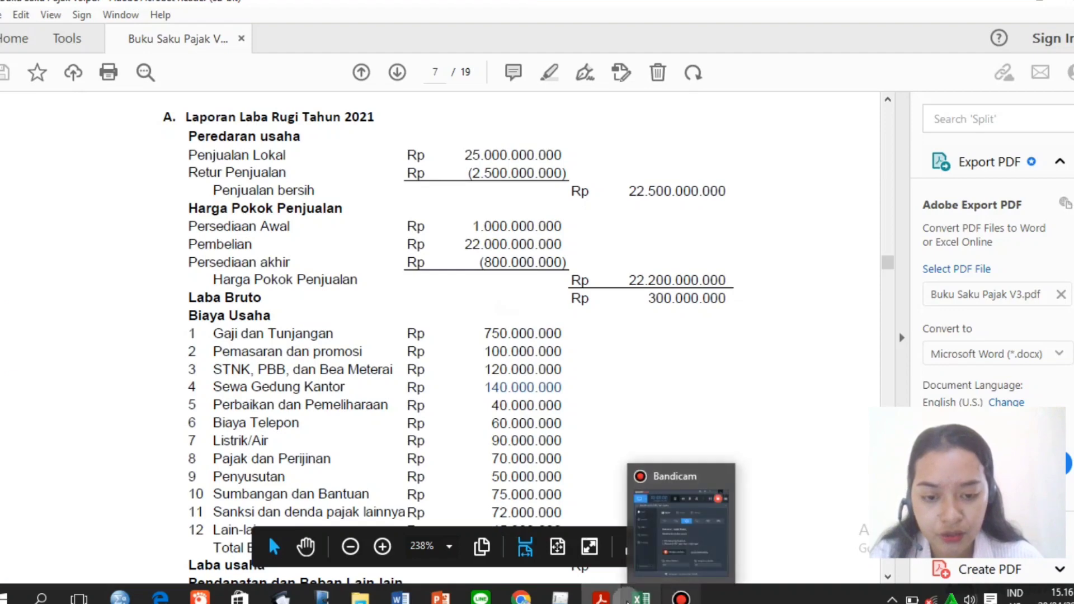
Enter purchases 22.000.000.000, opening stock 1.000.000.000 and closing stock 800.000.000.
click(560, 596)
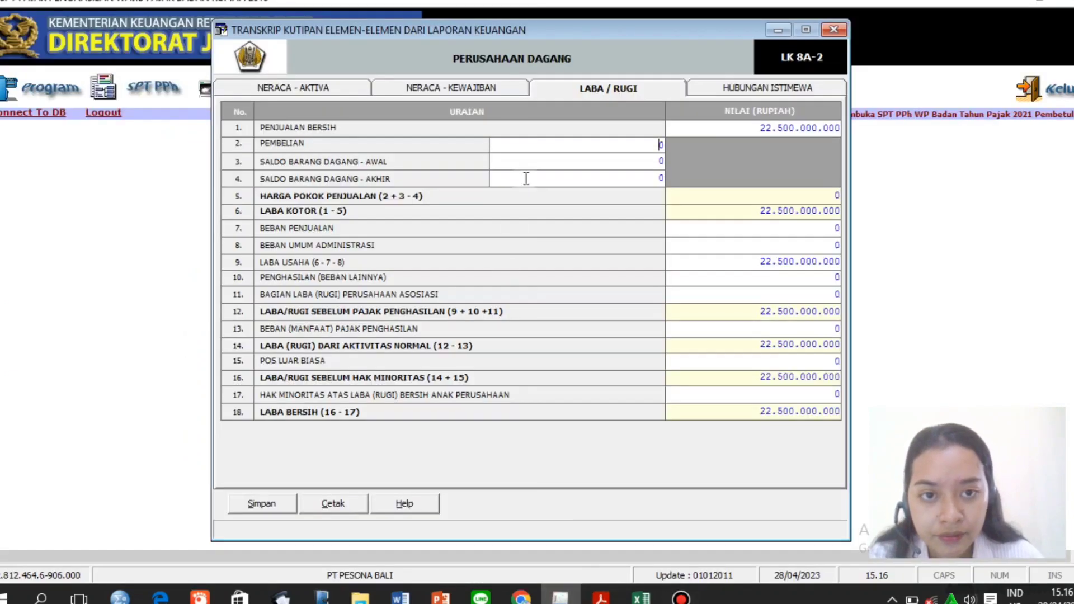
key(Delete)
text(22)
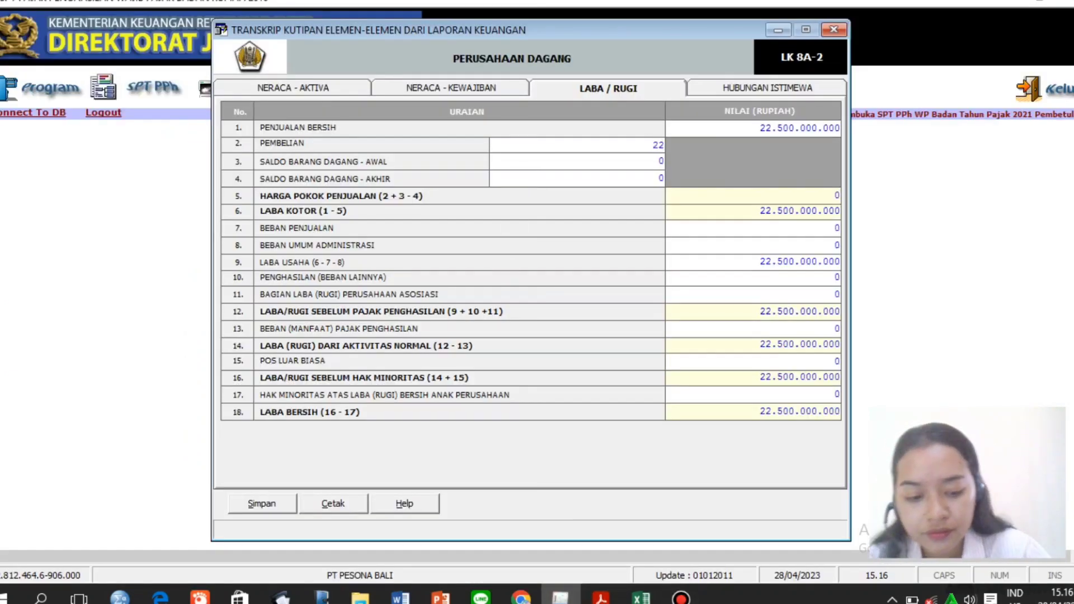
text(000000000)
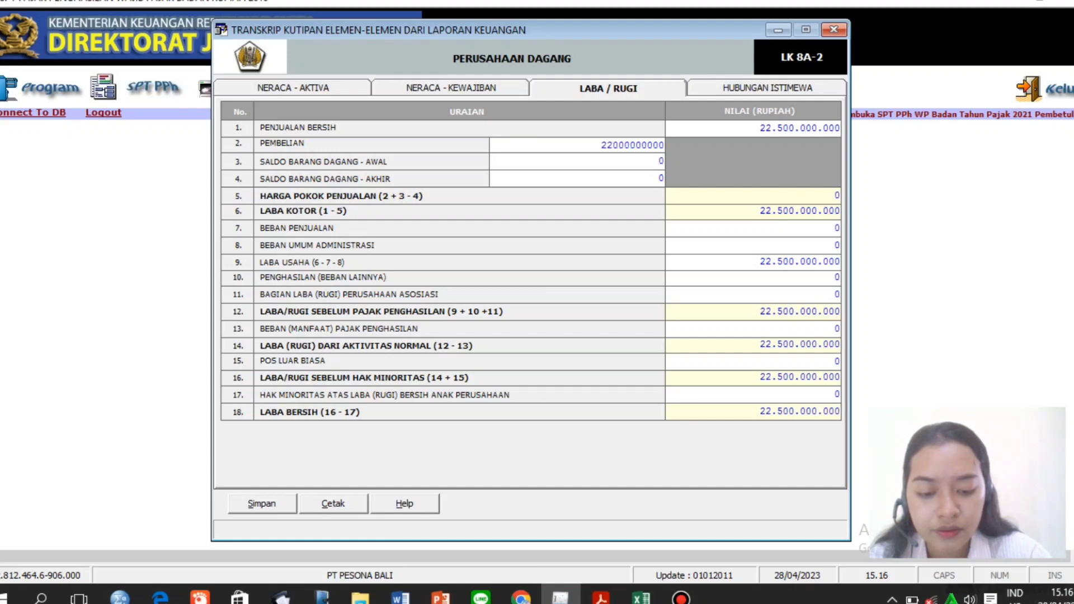
click(569, 161)
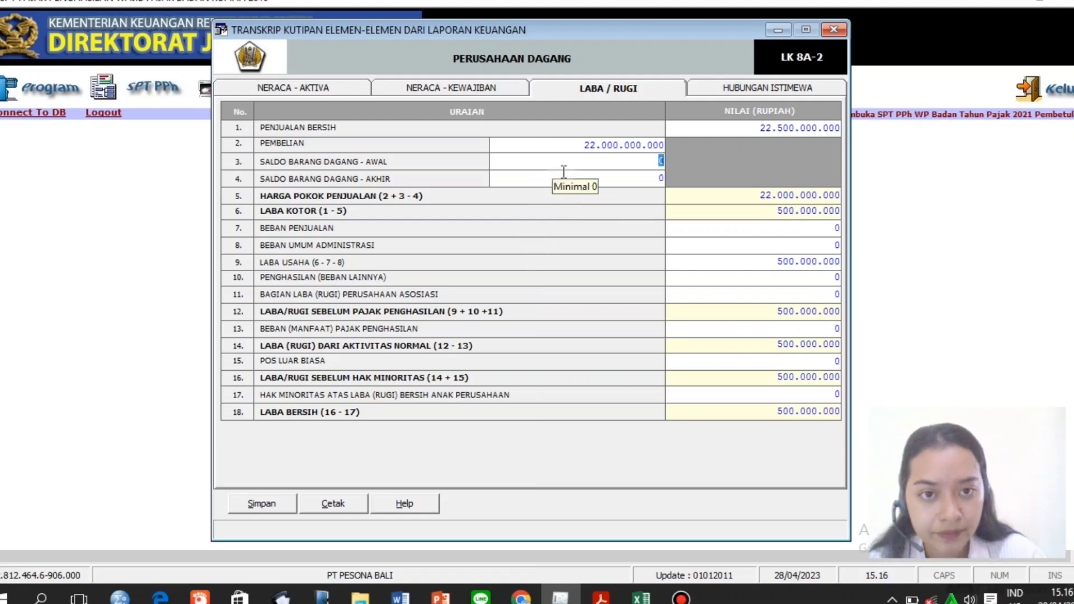
key(BackSpace)
text(1000)
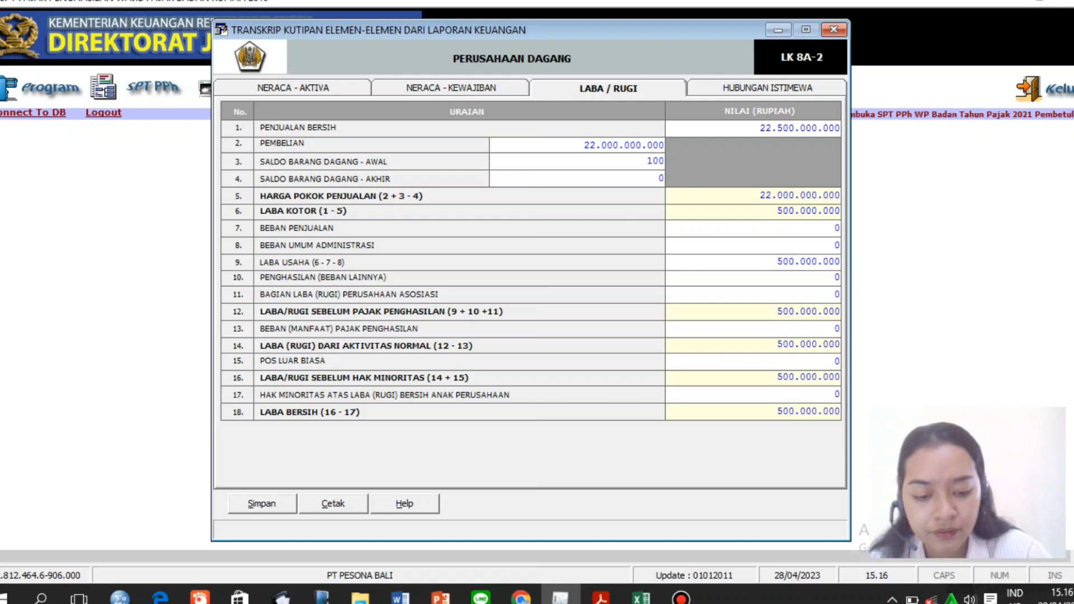
text(000000)
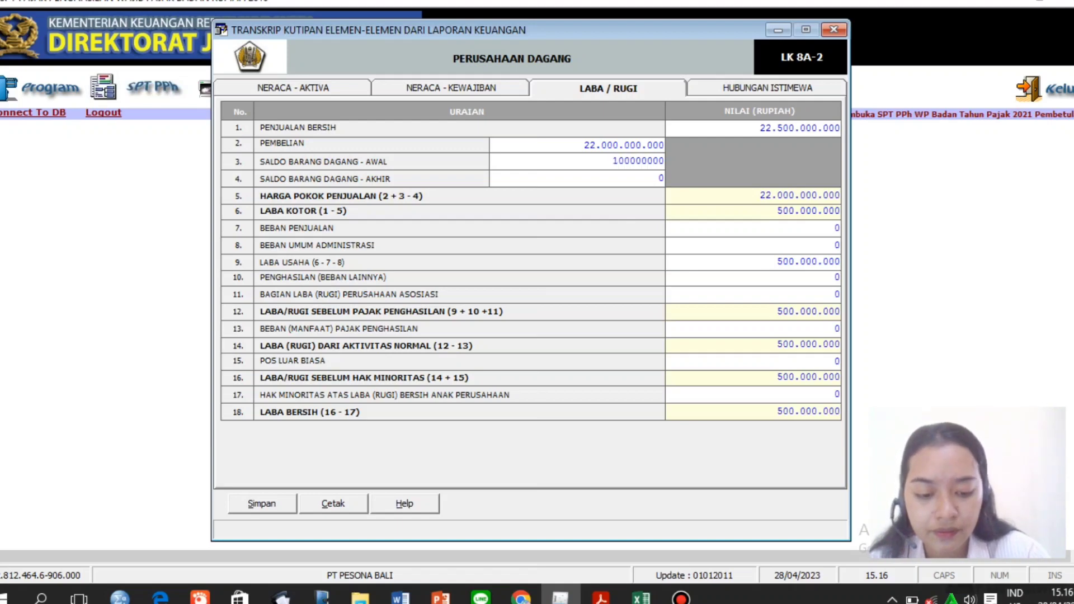
click(584, 178)
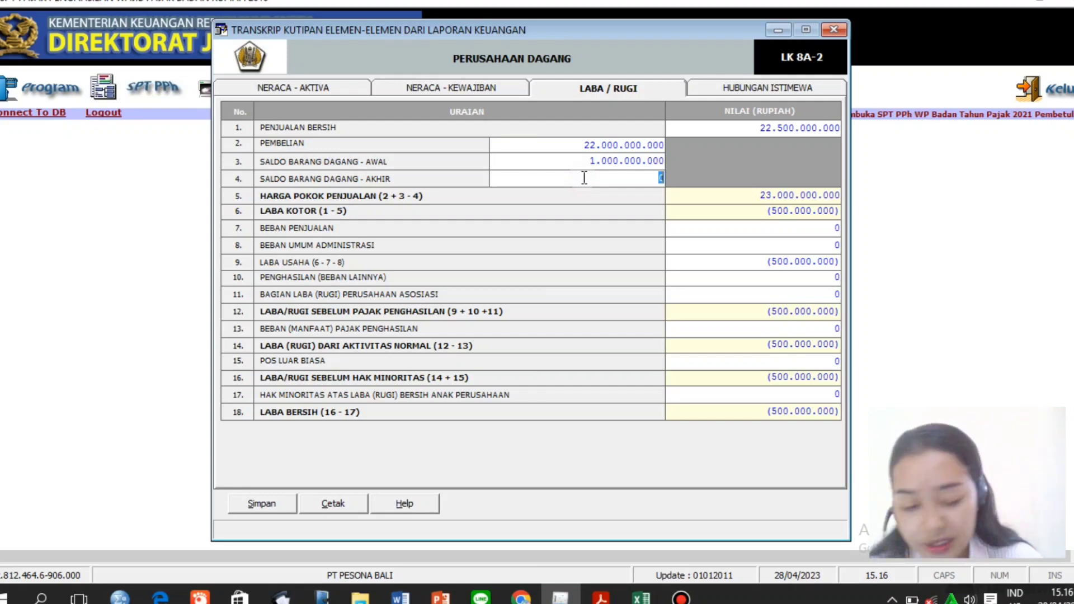
text(8)
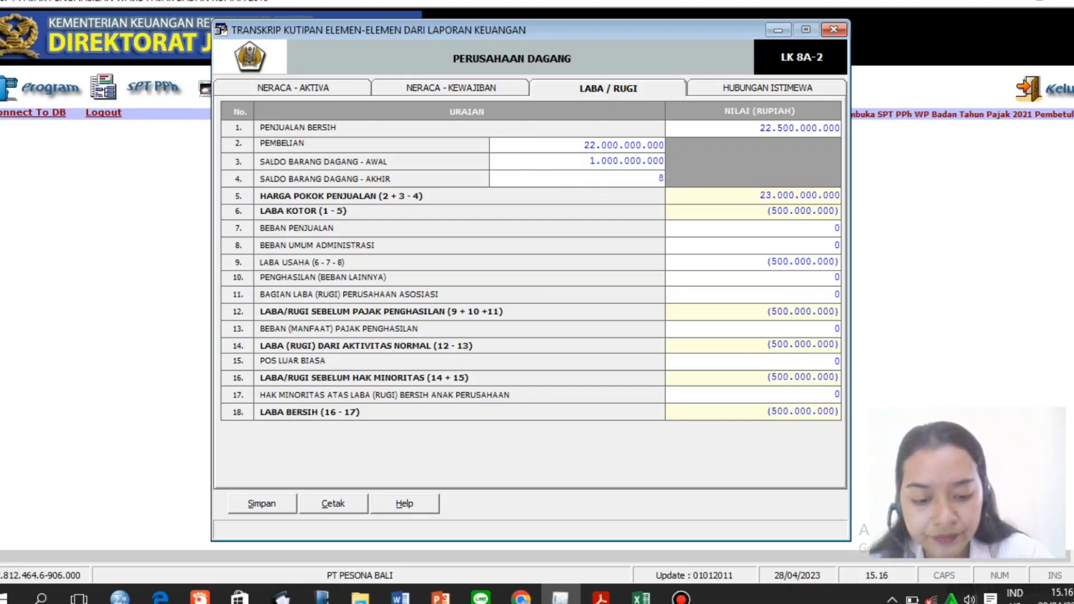
text(00.)
text(000)
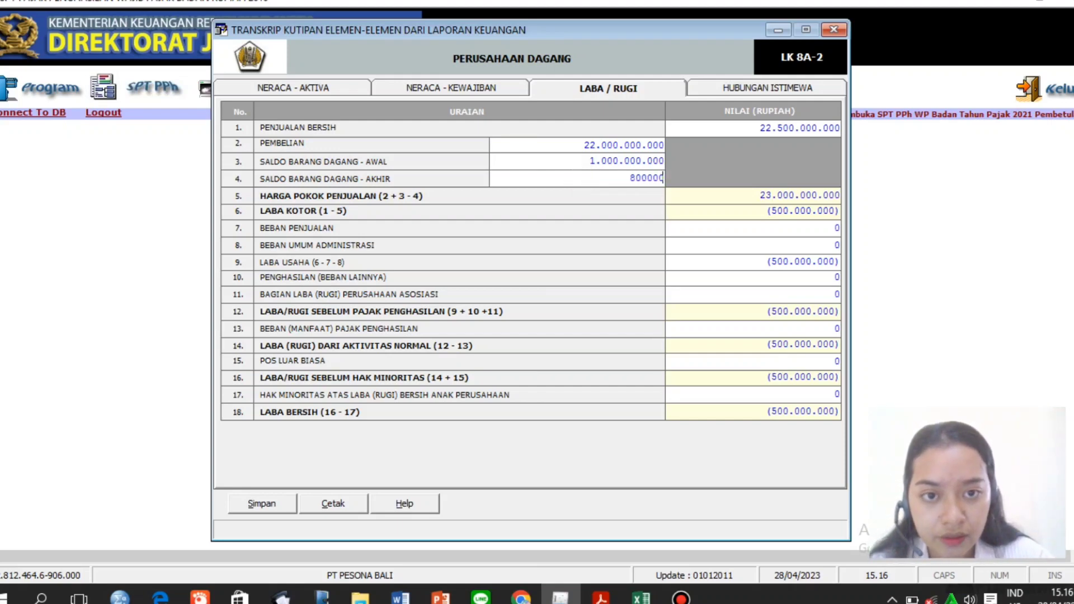
text(.000)
key(Tab)
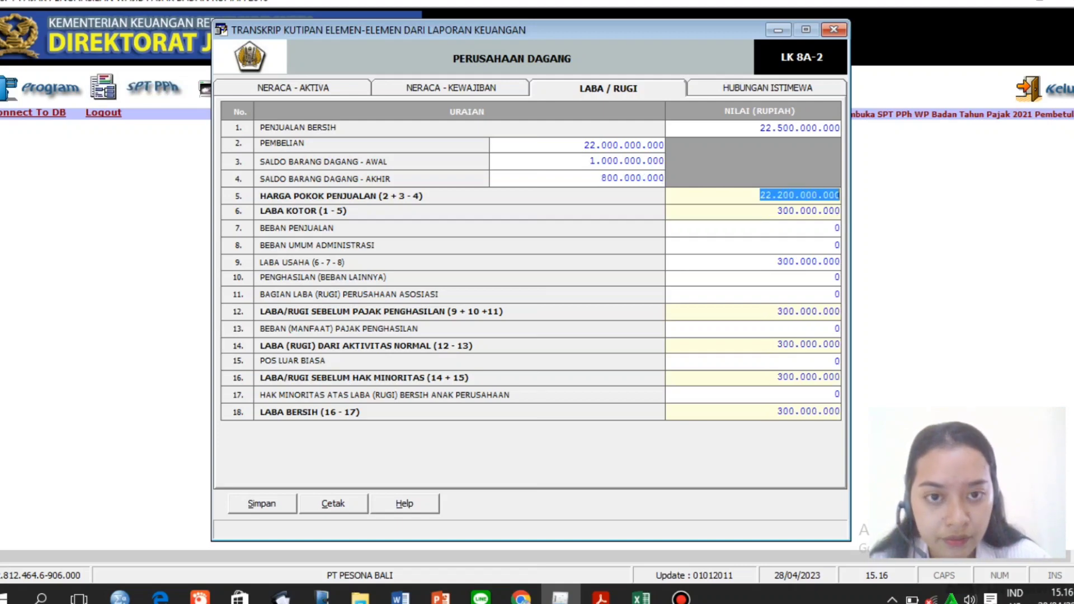
click(695, 202)
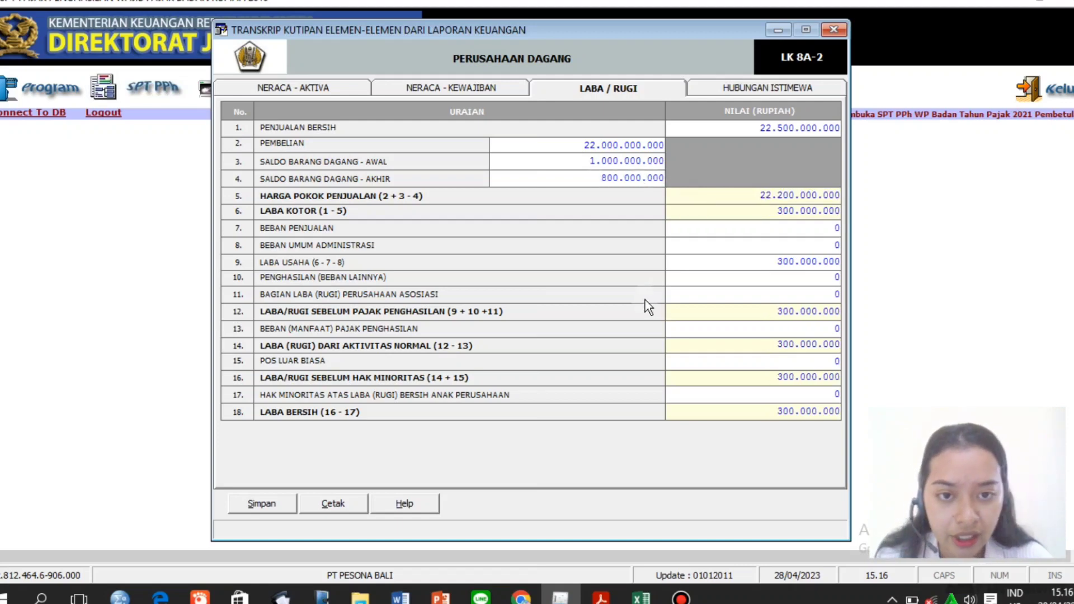
Enter Beban Penjualan of 1.612.000.000 and check the resulting negative Laba Usaha.
click(601, 597)
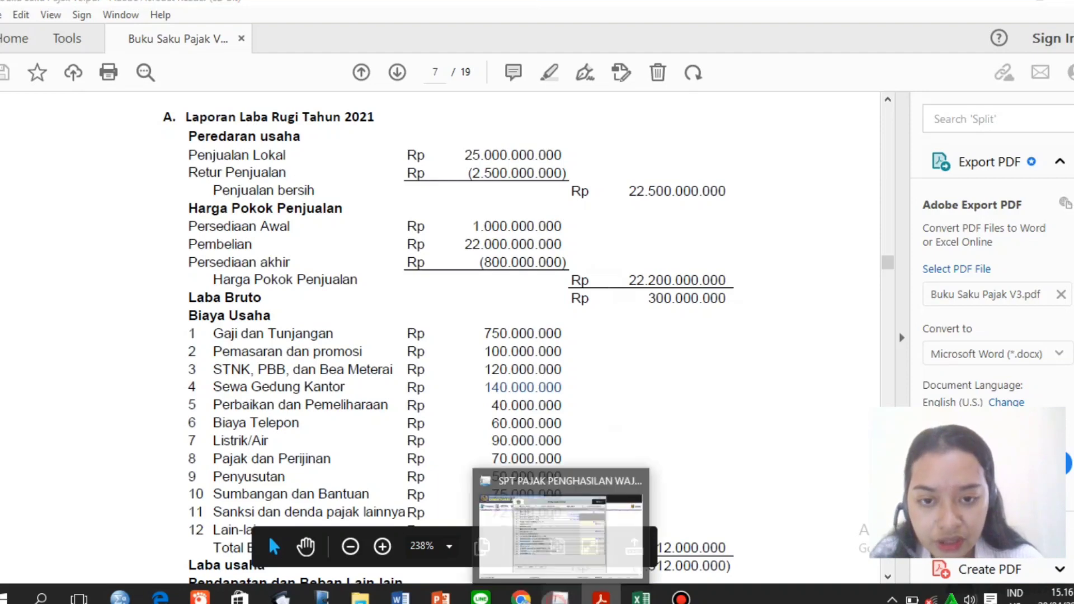
click(560, 596)
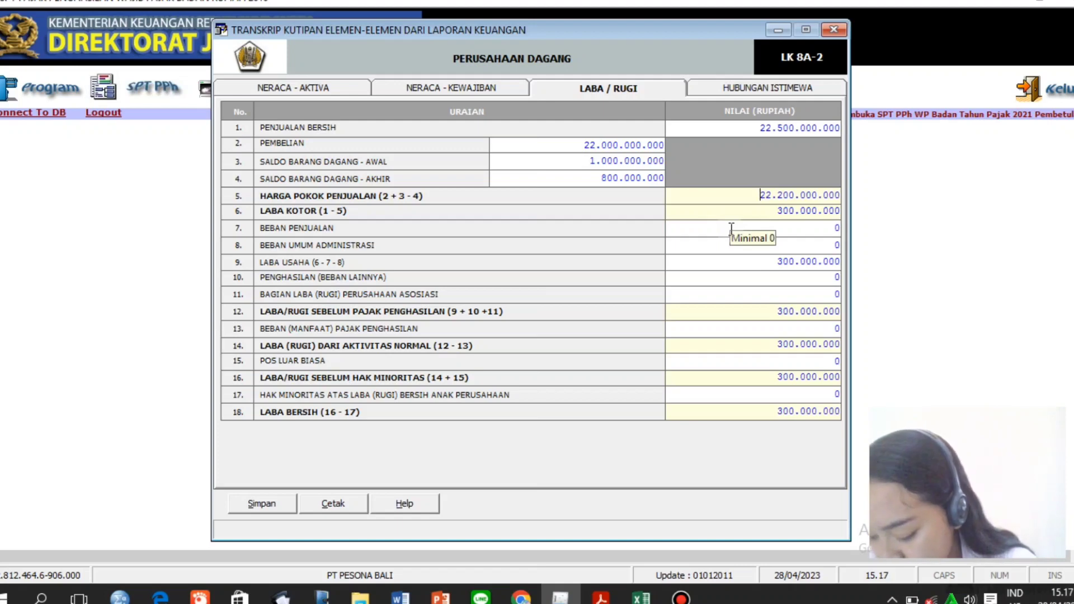
click(768, 228)
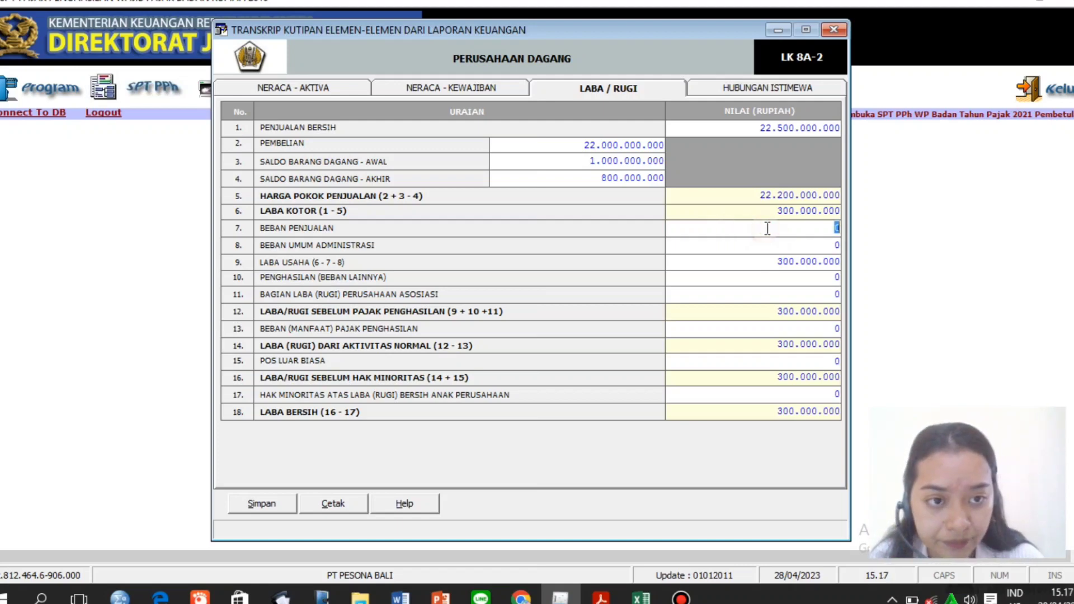
key(BackSpace)
text(1)
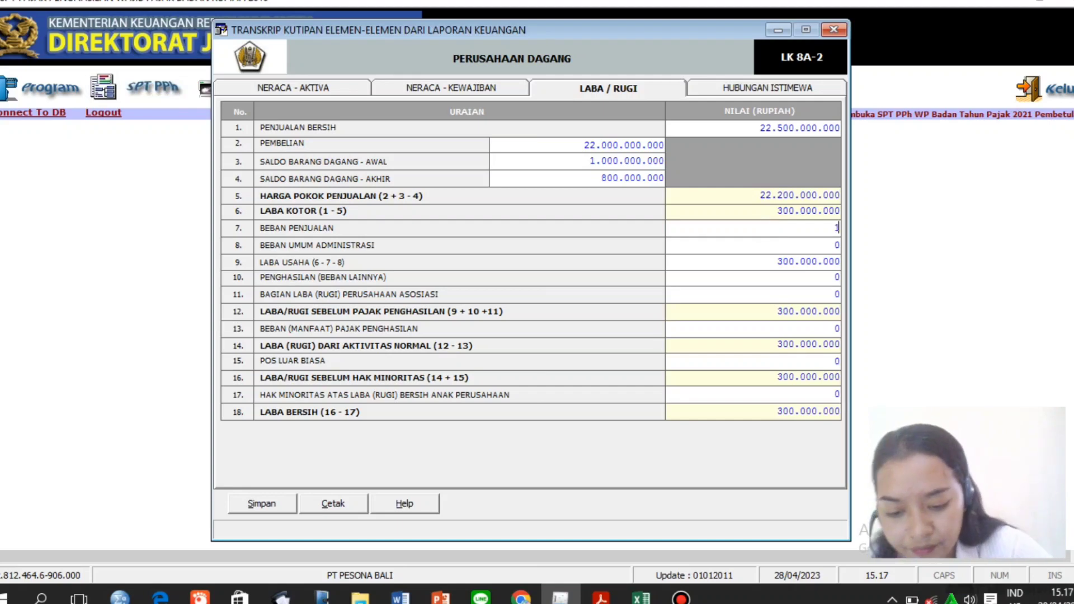
text(612)
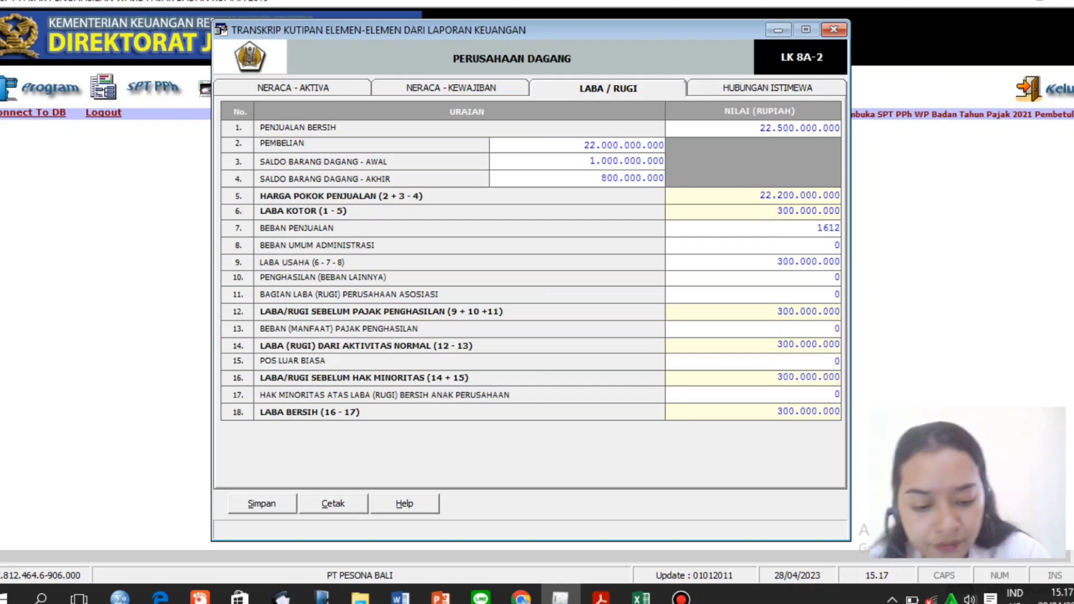
text(000000)
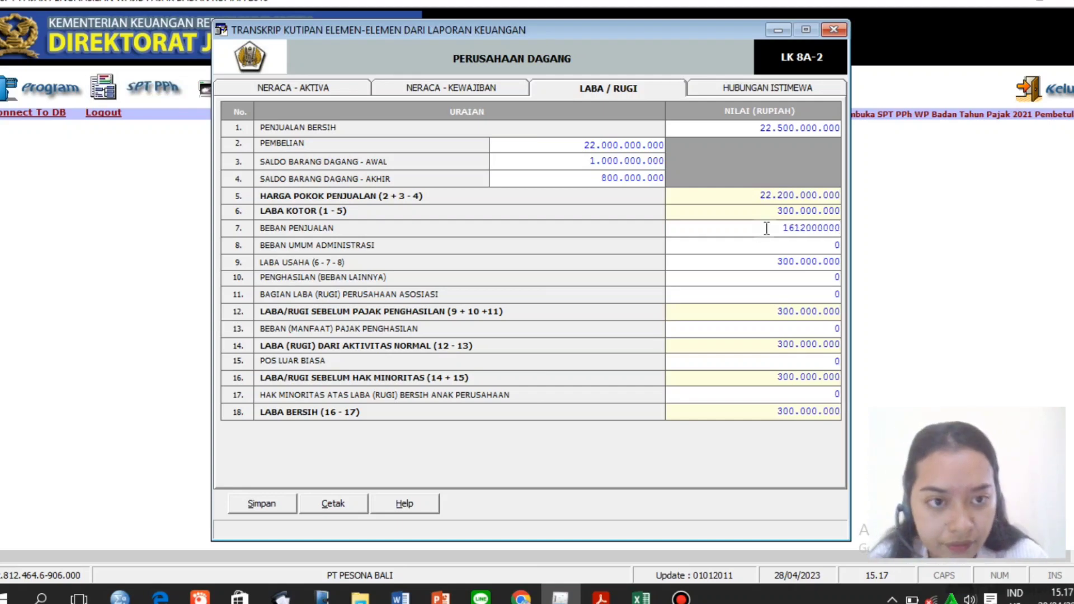
click(767, 245)
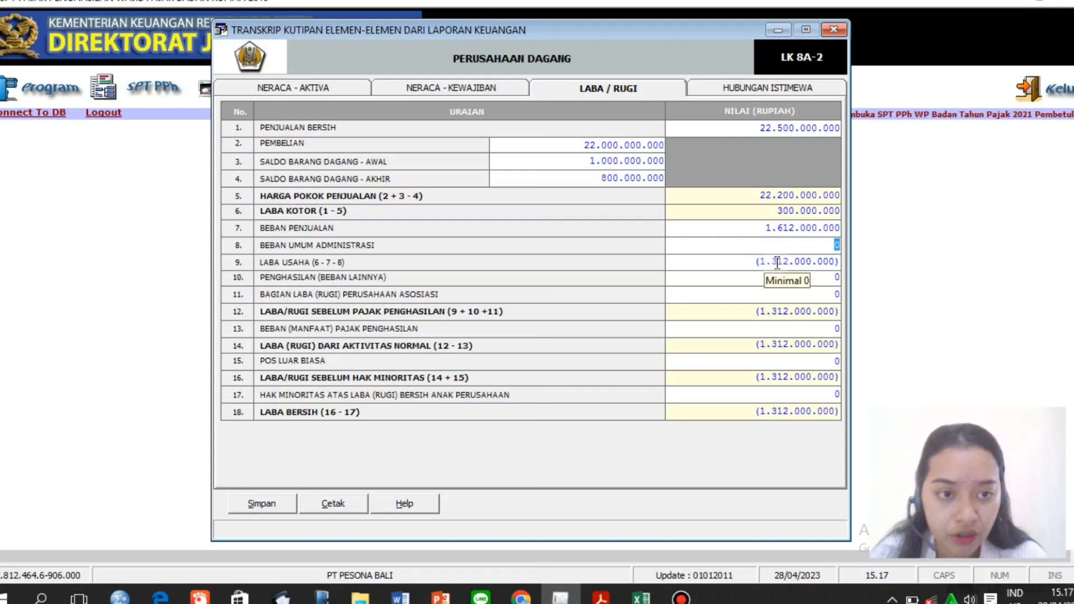
click(777, 262)
click(735, 262)
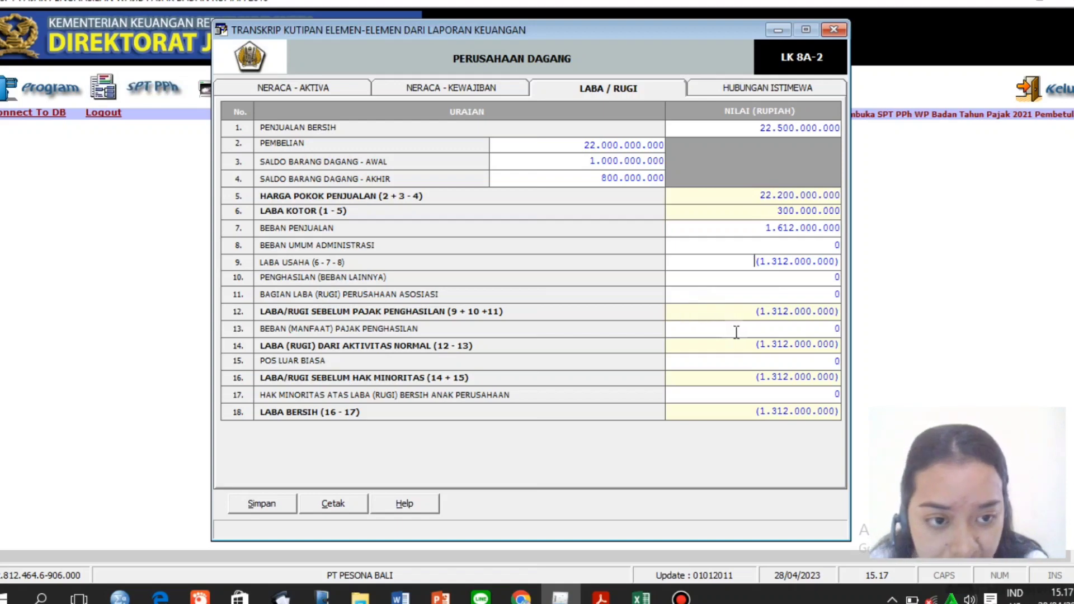
Clear the 0 from the row 13 income tax expense.
click(737, 330)
key(BackSpace)
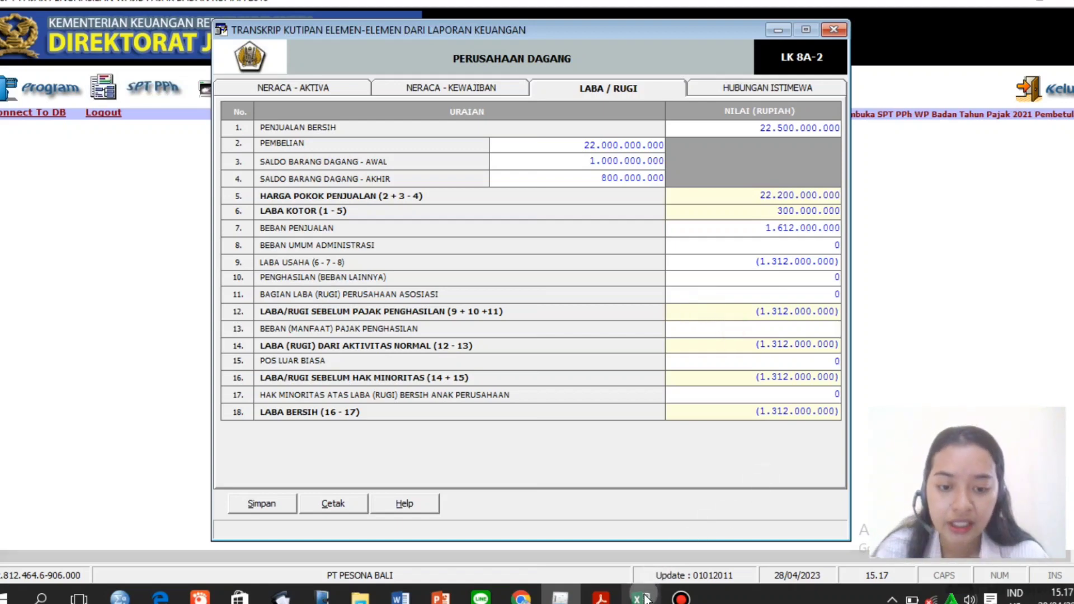
mouse_move(642, 596)
click(624, 523)
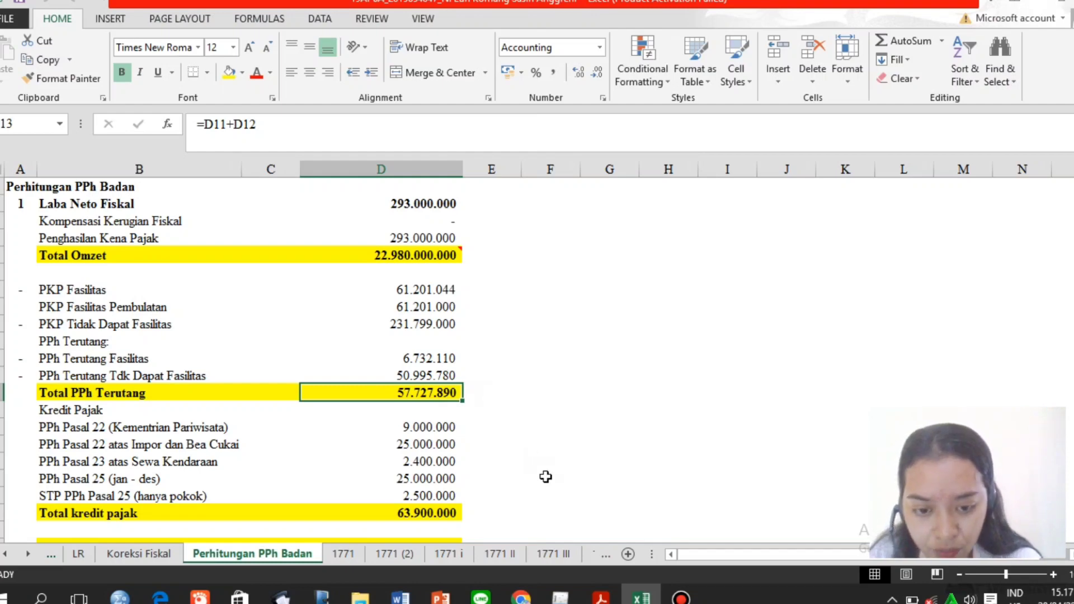
click(607, 531)
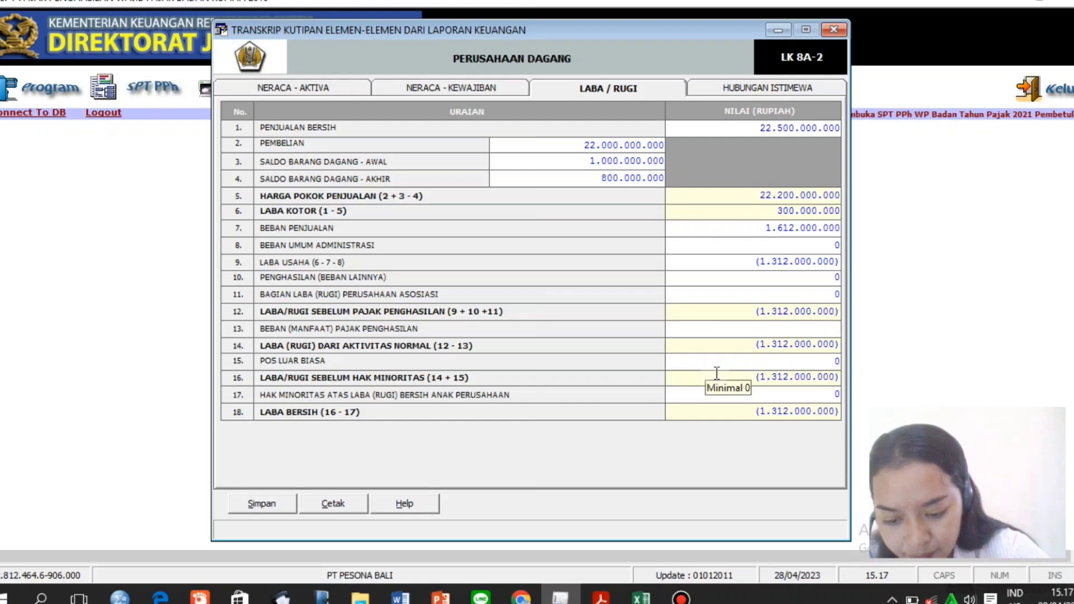
text(57)
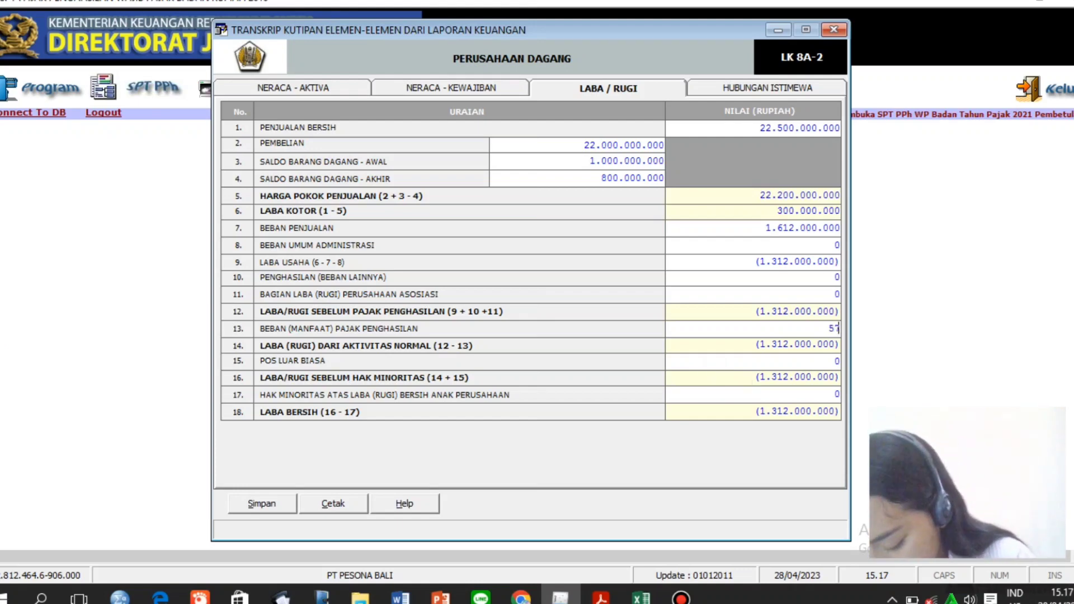
text(727)
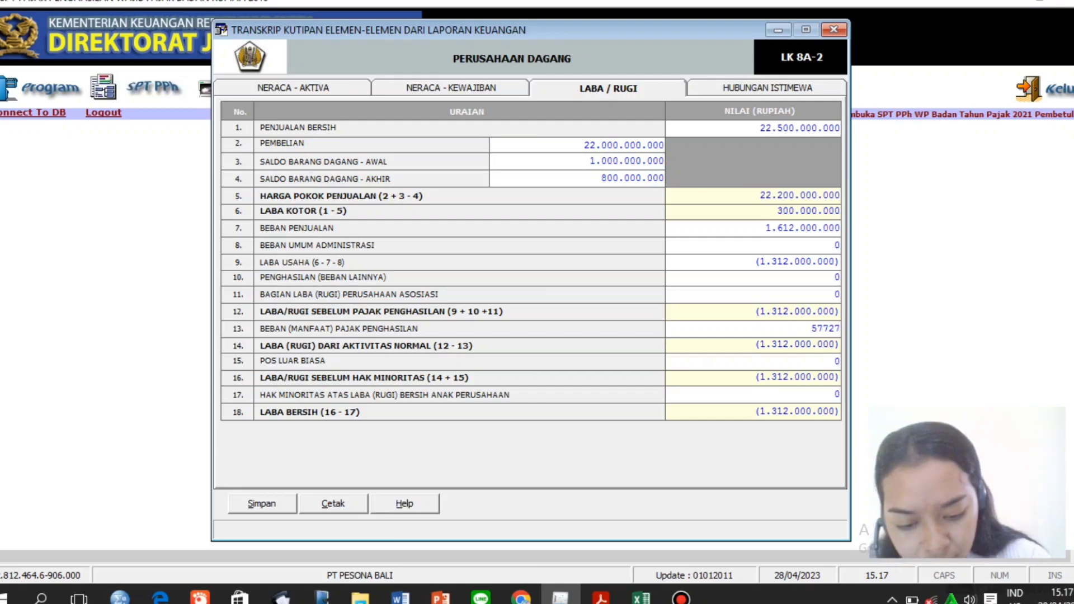
text(890)
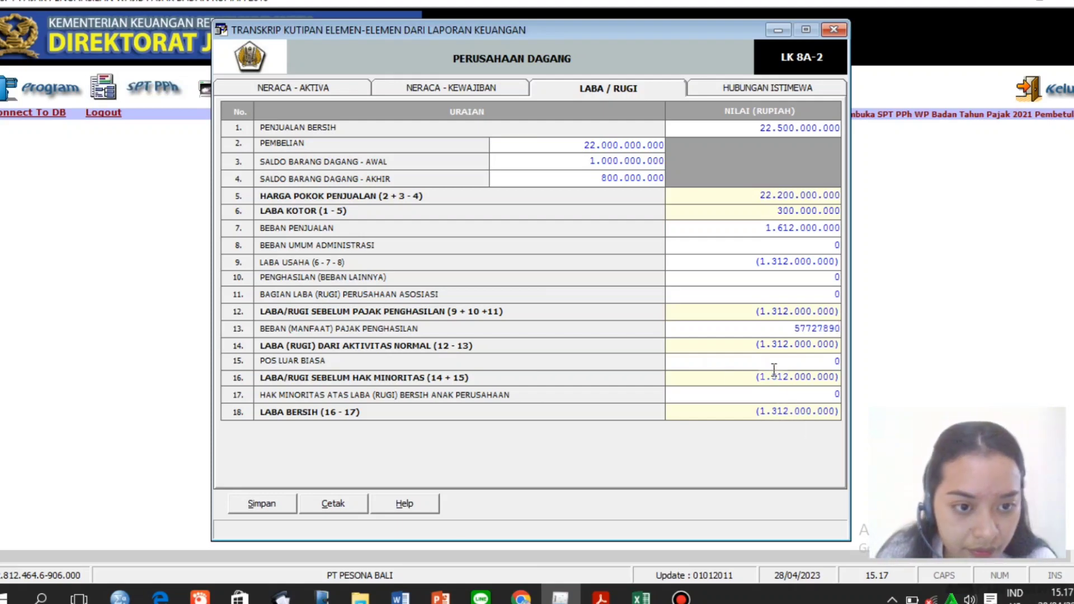
Commit income tax expense 57.727.890, giving a net loss of (1.369.727.890).
key(Tab)
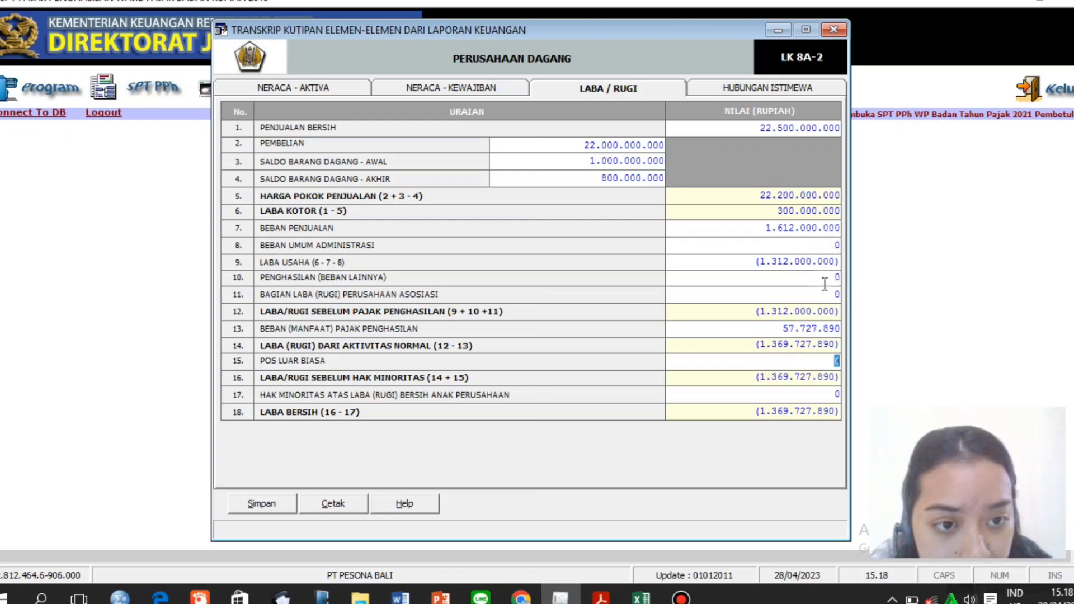
click(826, 280)
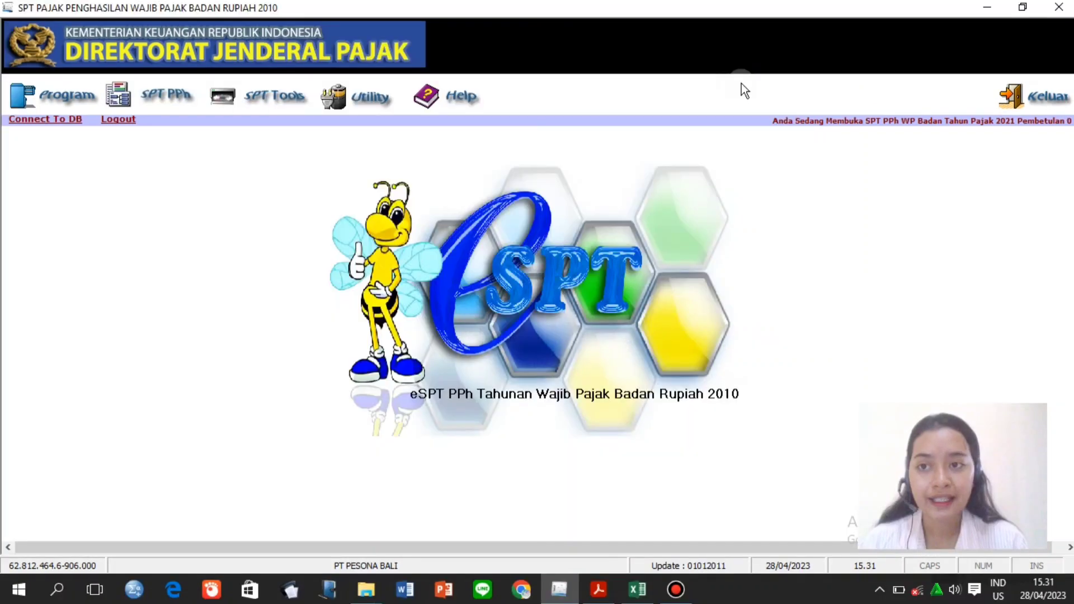
Open Daftar Penyusutan dan Amortisasi Fiskal from the Lampiran Khusus attachments.
click(163, 95)
click(187, 126)
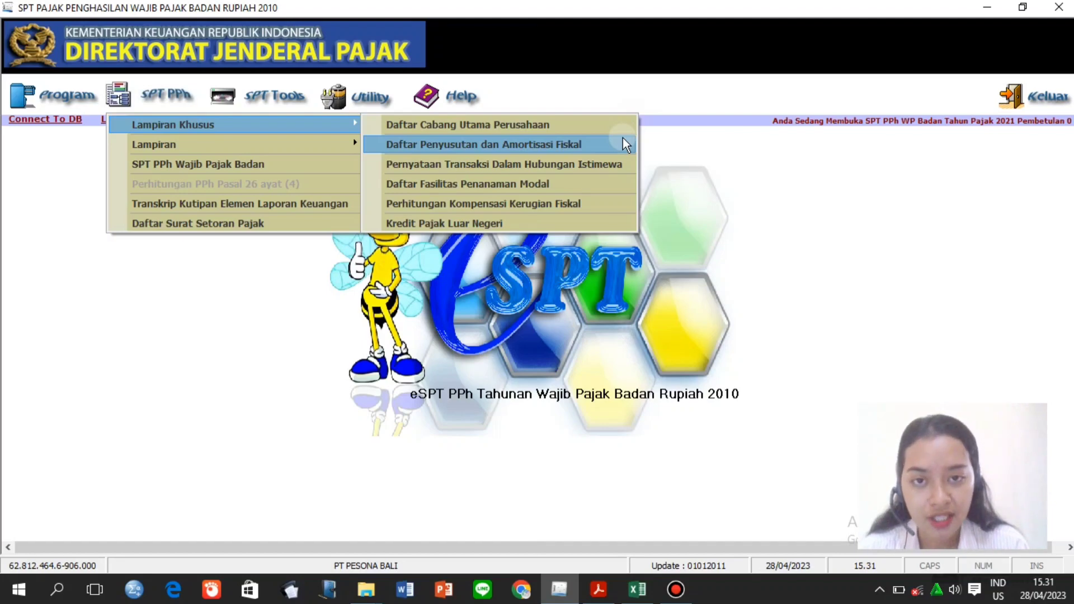
click(606, 149)
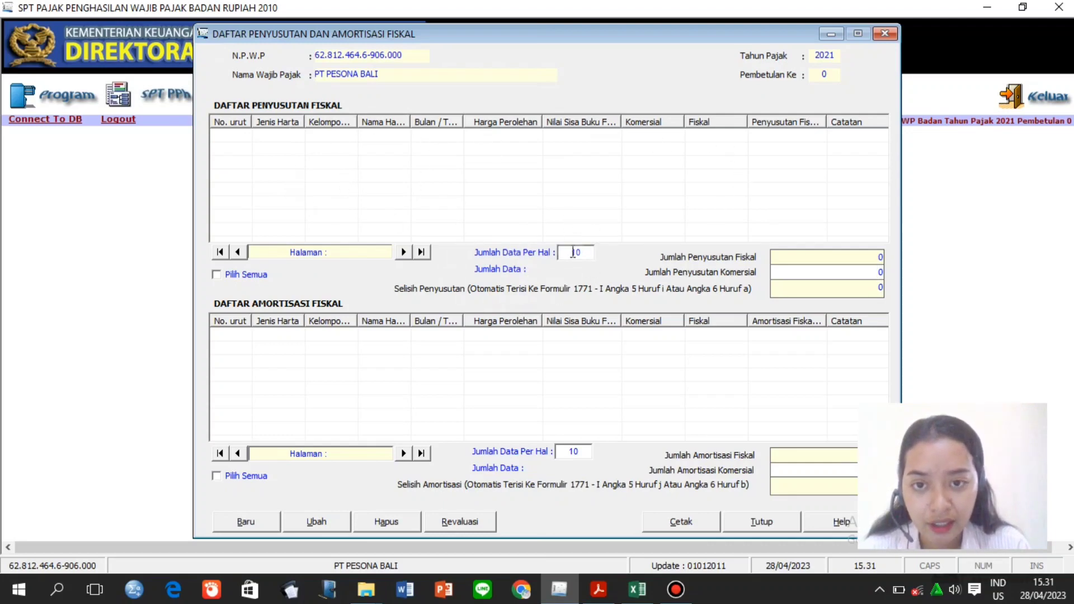
Start a new asset entry: Harta Berwujud, Kelompok 1, Semua jenis usaha, Mebel.
click(253, 525)
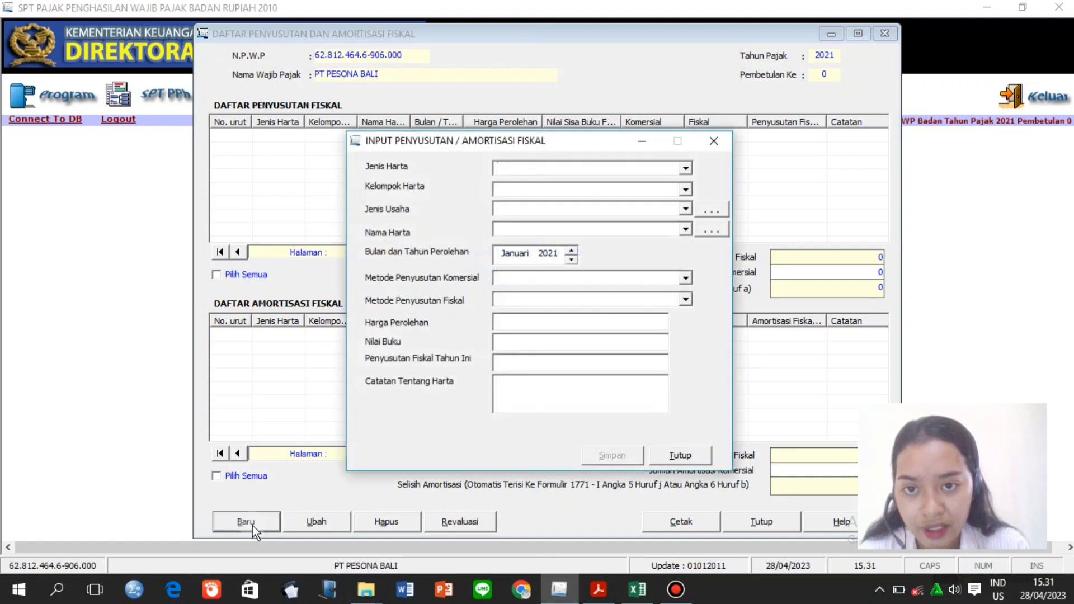
click(686, 175)
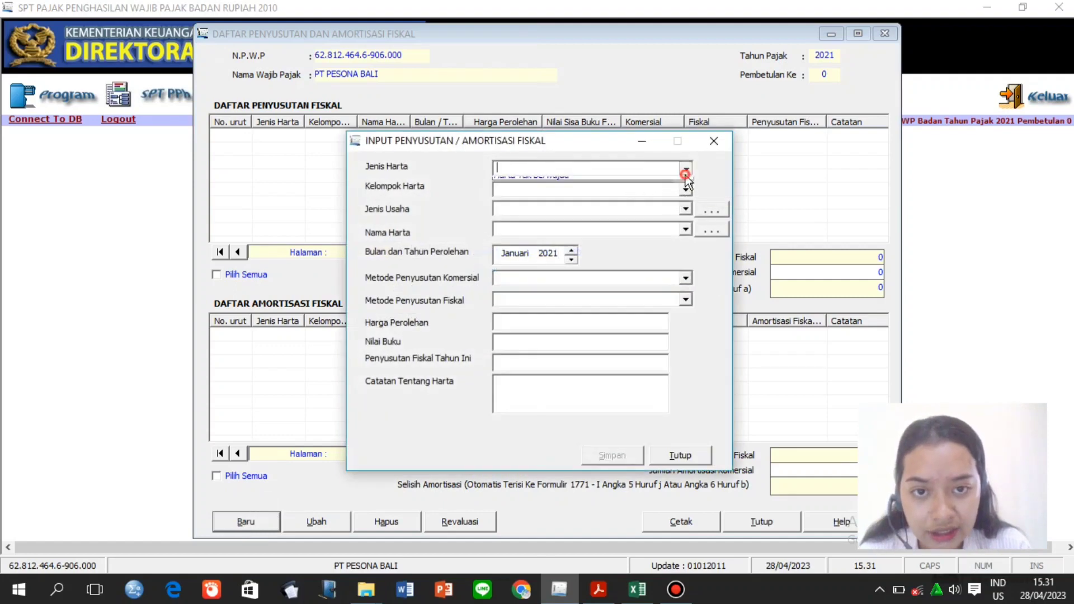
click(670, 193)
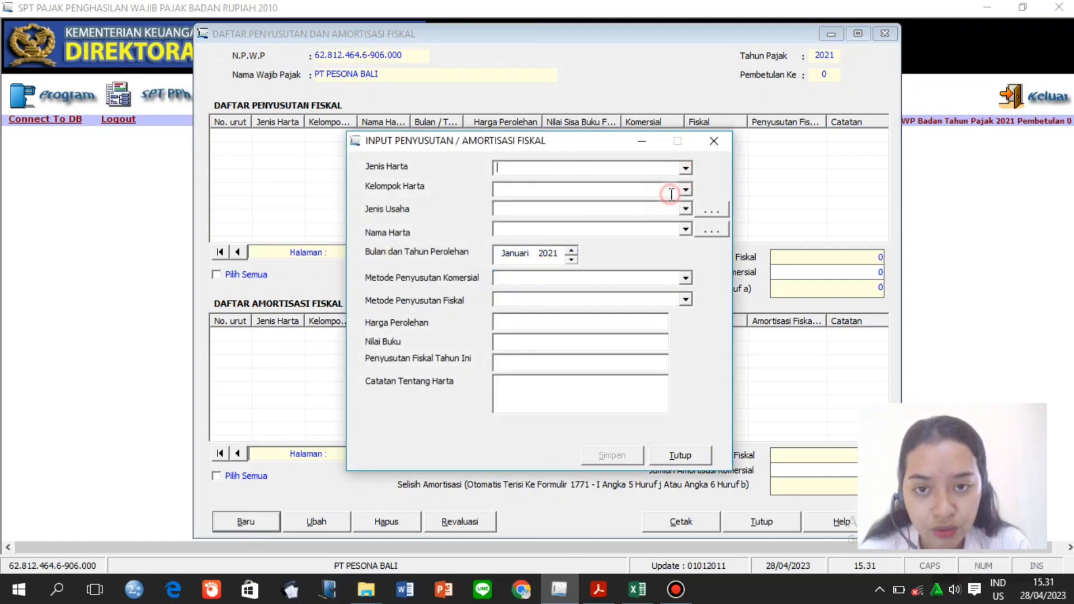
click(687, 190)
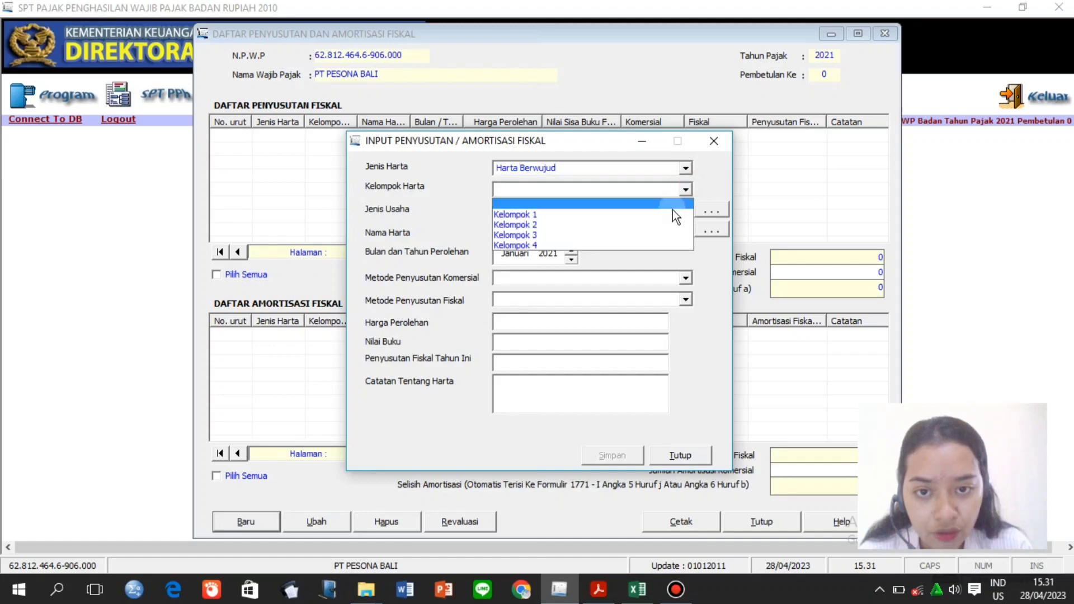
click(671, 213)
click(681, 212)
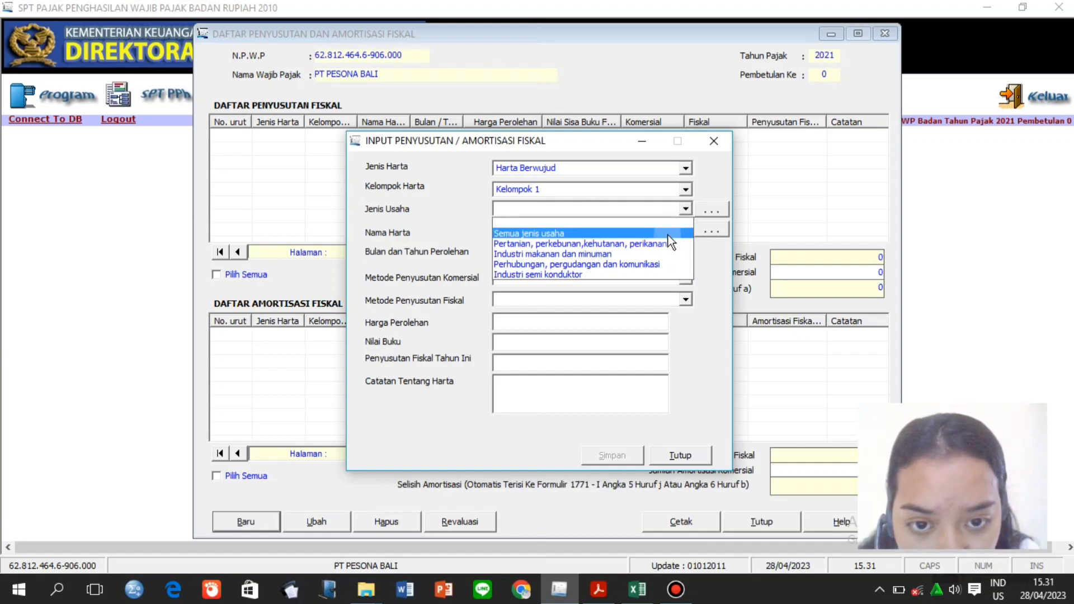
click(663, 234)
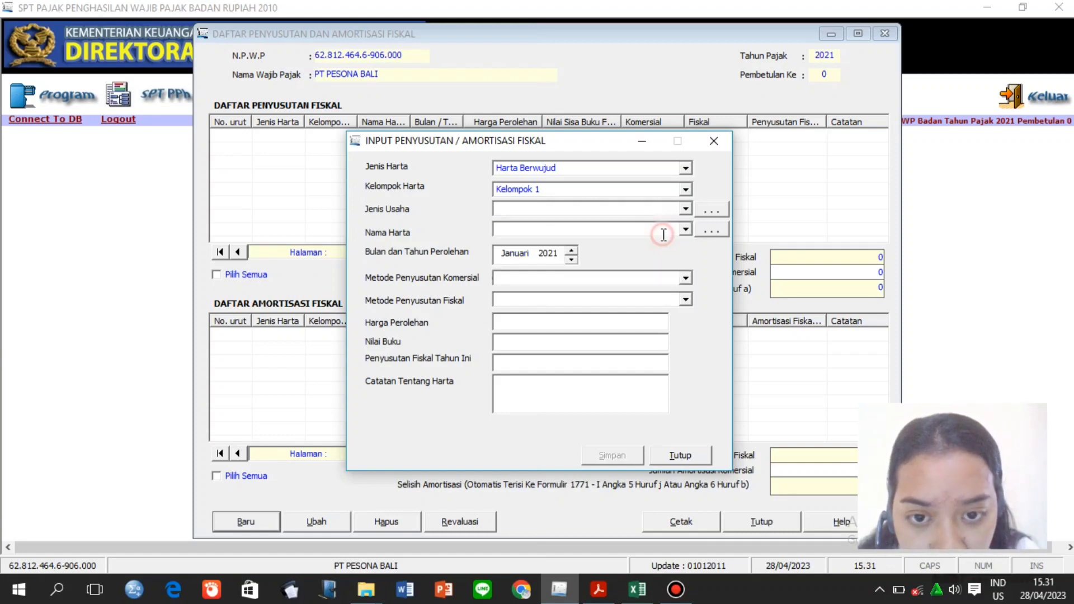
click(692, 229)
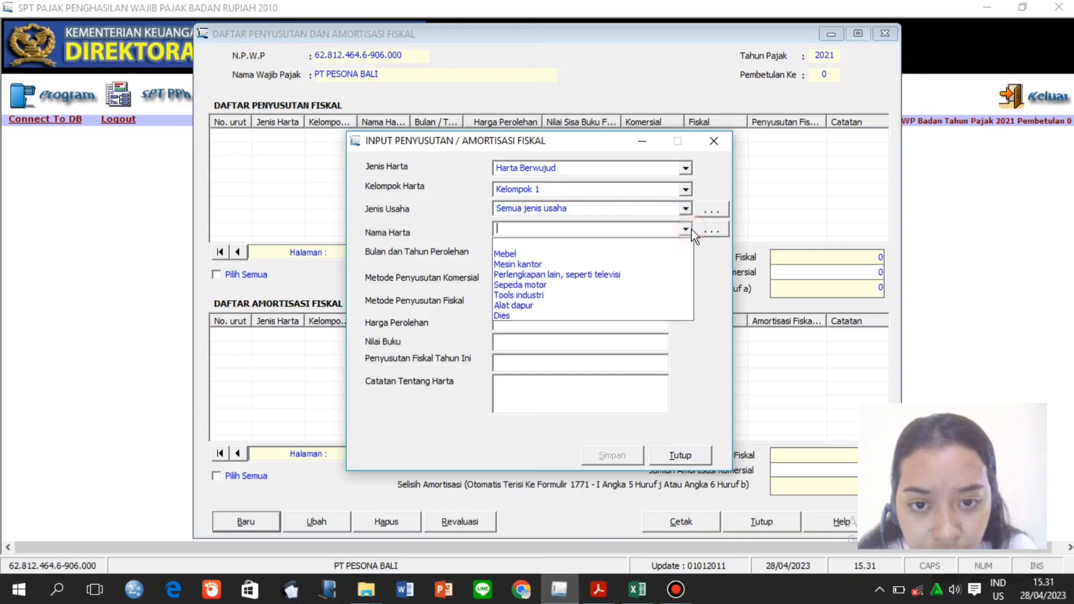
click(673, 251)
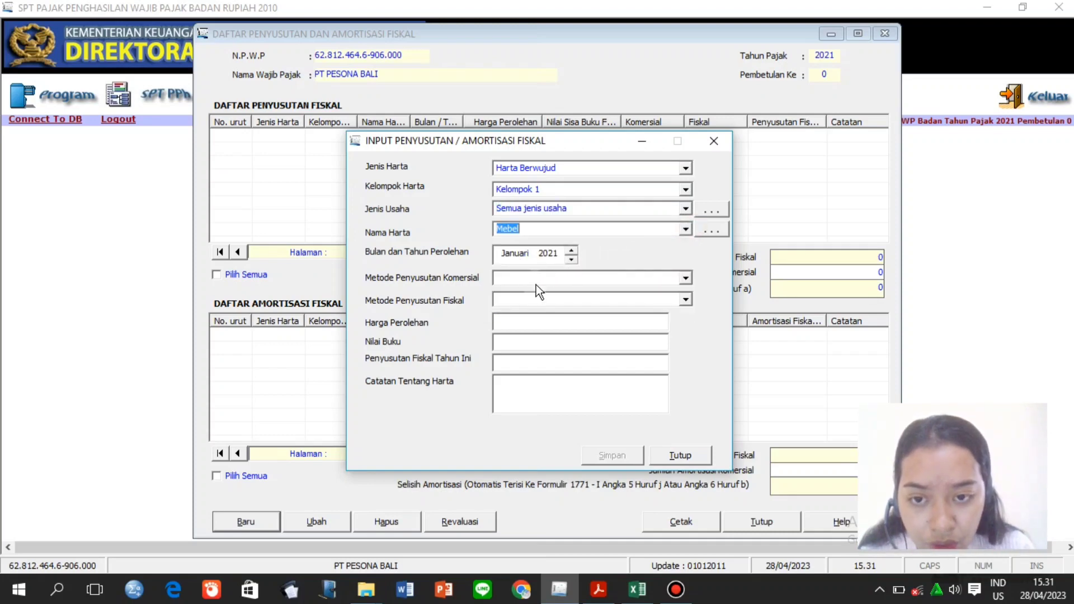
Set both commercial and fiscal depreciation methods to Garis Lurus.
click(683, 280)
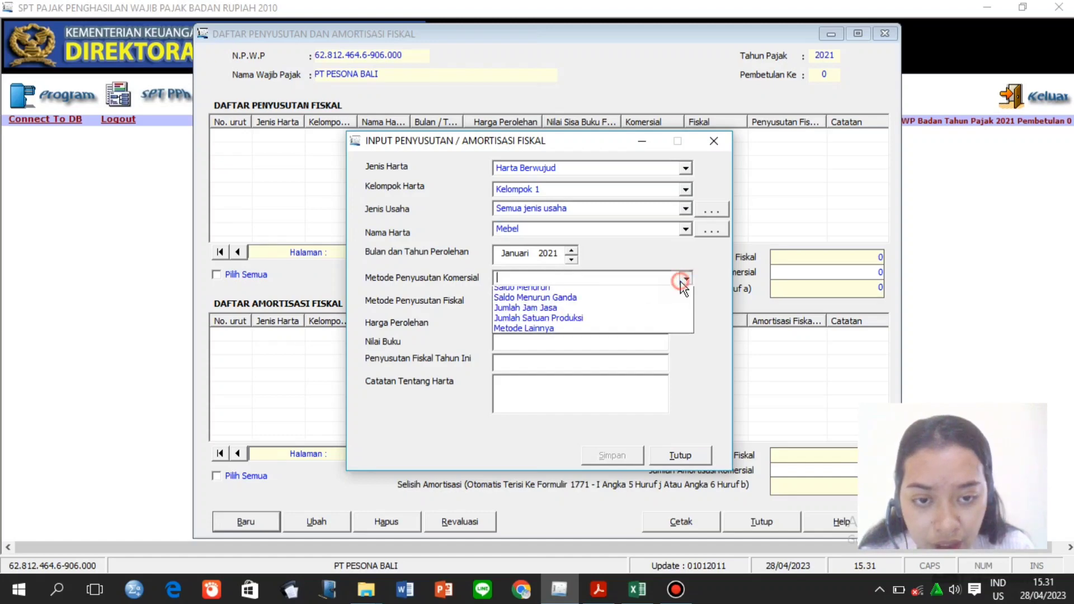
click(663, 301)
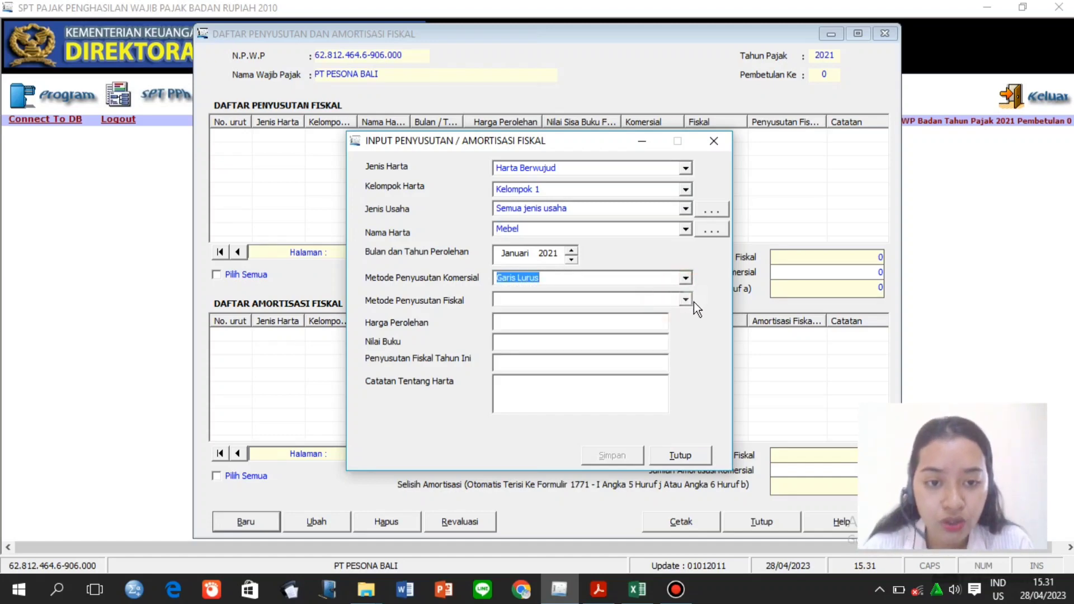
click(692, 301)
click(678, 322)
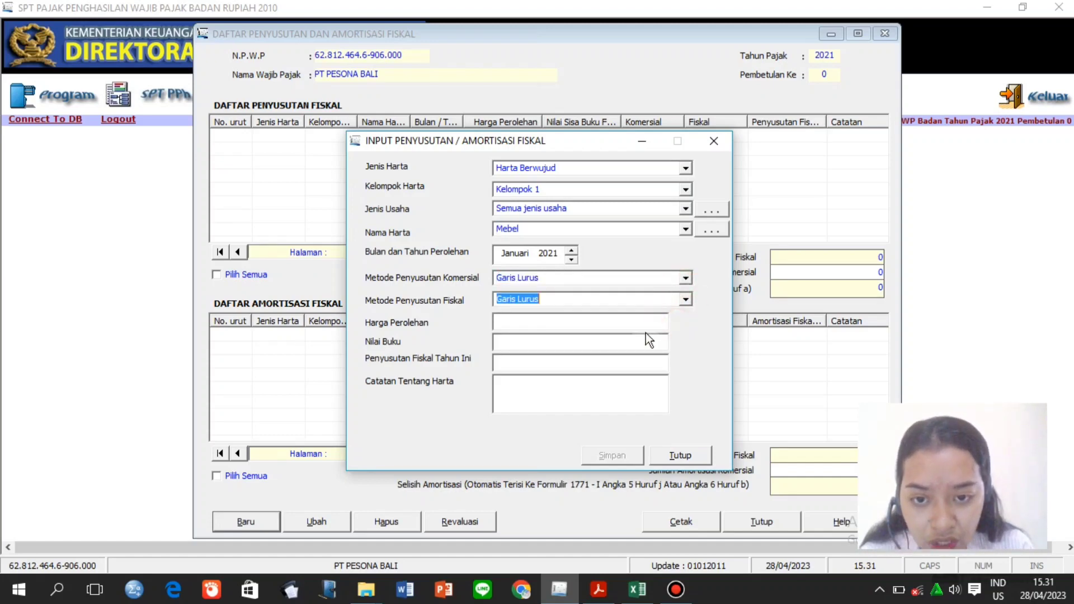
click(609, 326)
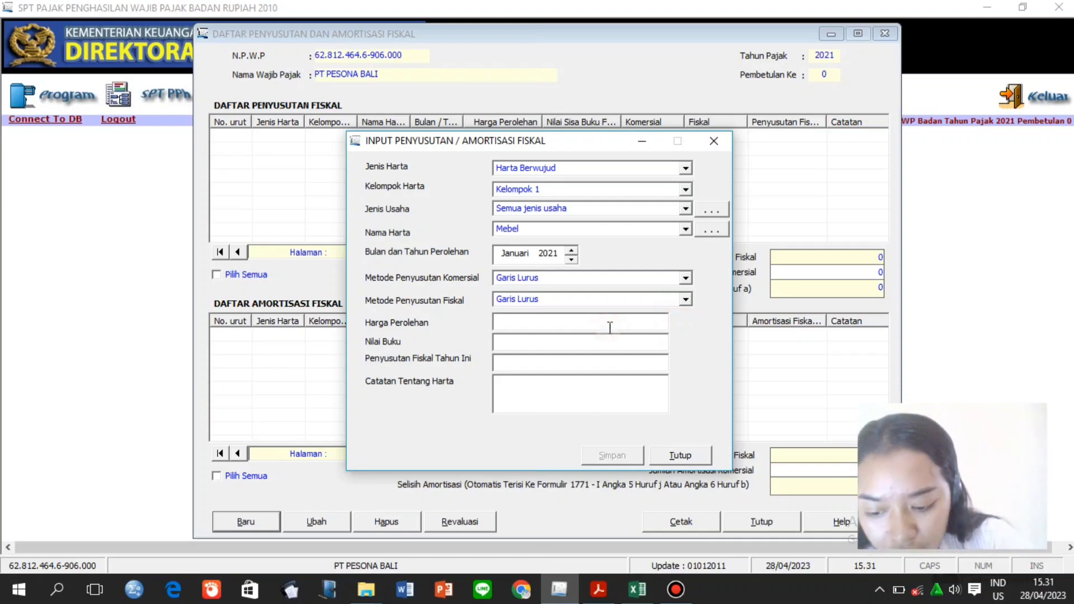
Enter acquisition cost 300.000.000 and correct the book value to 215.000.000.
text(3000)
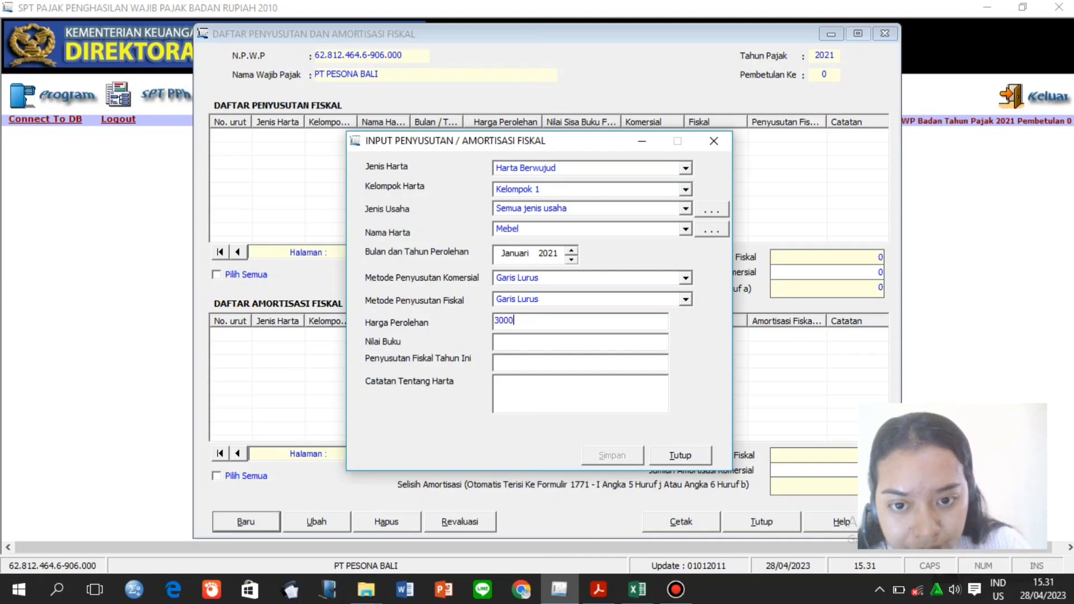
text(.000.000000)
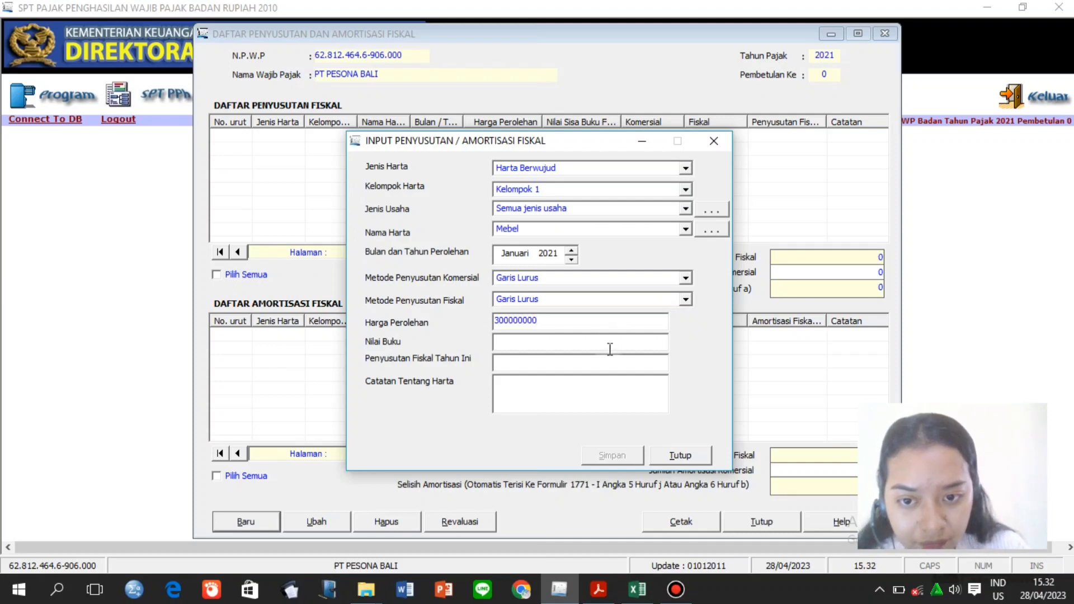
click(596, 339)
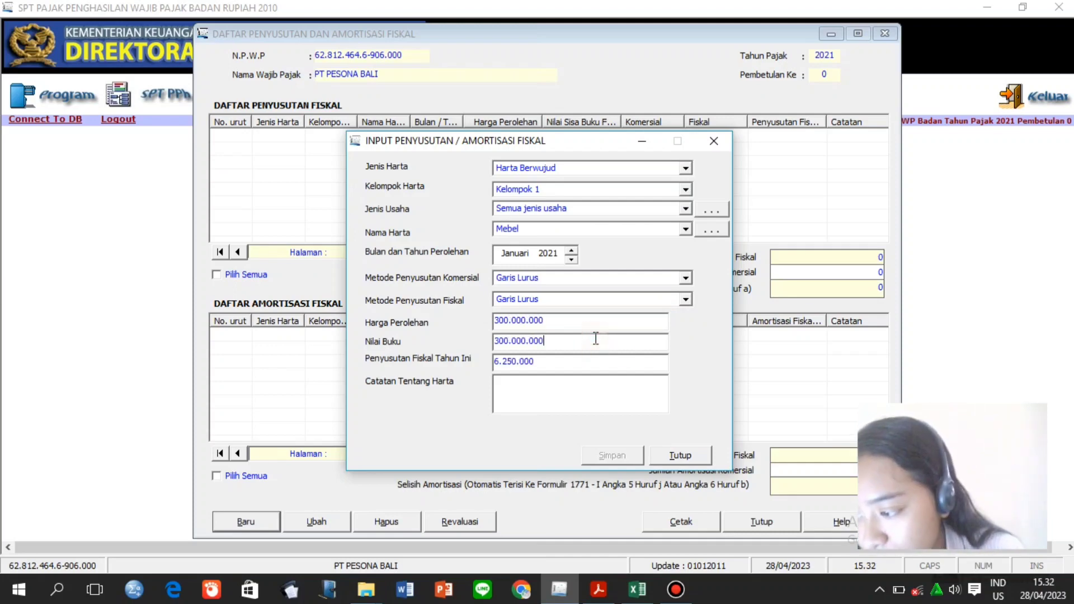
click(510, 340)
key(BackSpace)
key(BackSpace)
key(BackSpace)
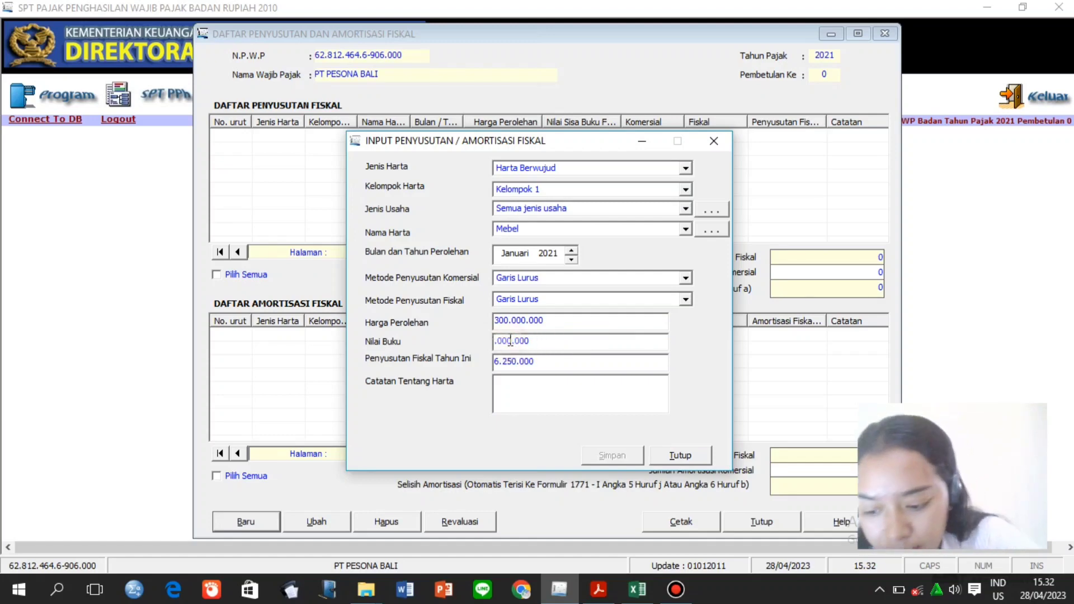
text(215)
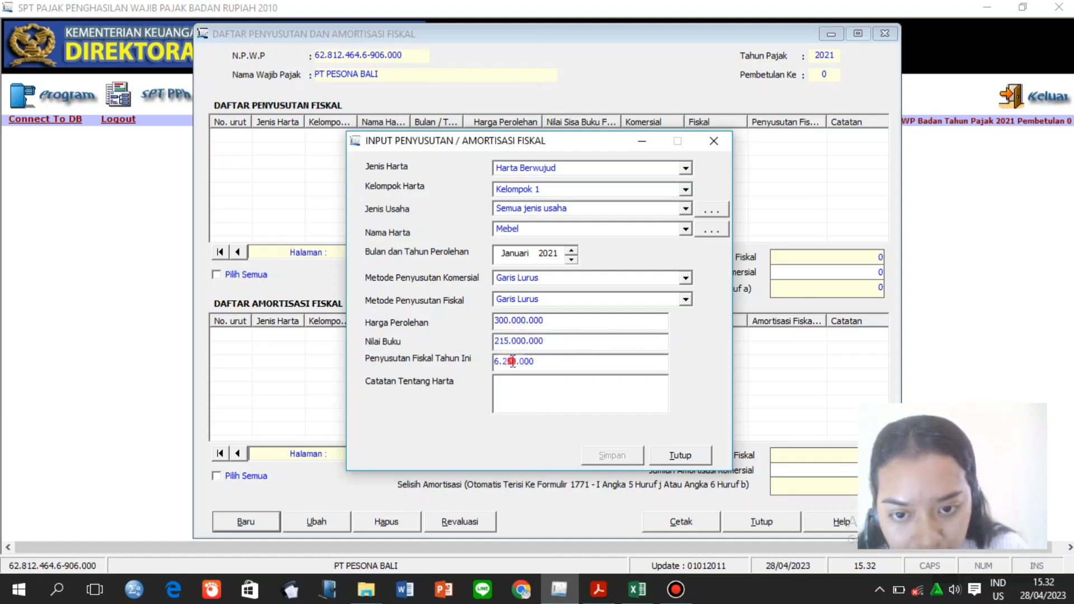
Set this year's fiscal depreciation to 75.000.000, note 'Furniture', and save the entry.
drag(511, 362, 558, 362)
click(558, 362)
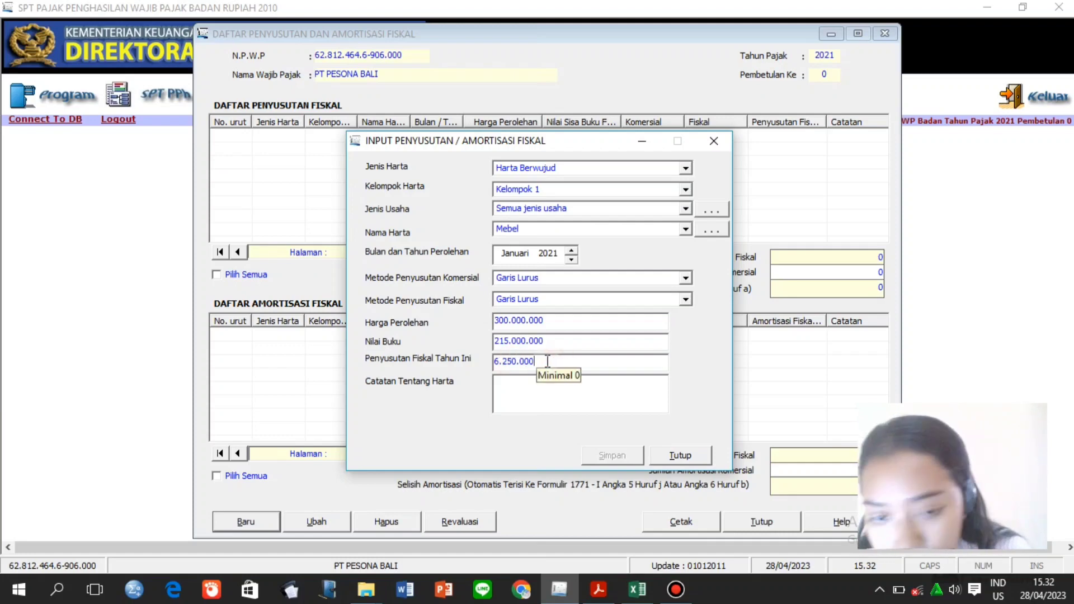
key(BackSpace)
key(BackSpace)
key(BackSpace)
key(BackSpace)
key(BackSpace)
key(BackSpace)
key(BackSpace)
key(BackSpace)
key(BackSpace)
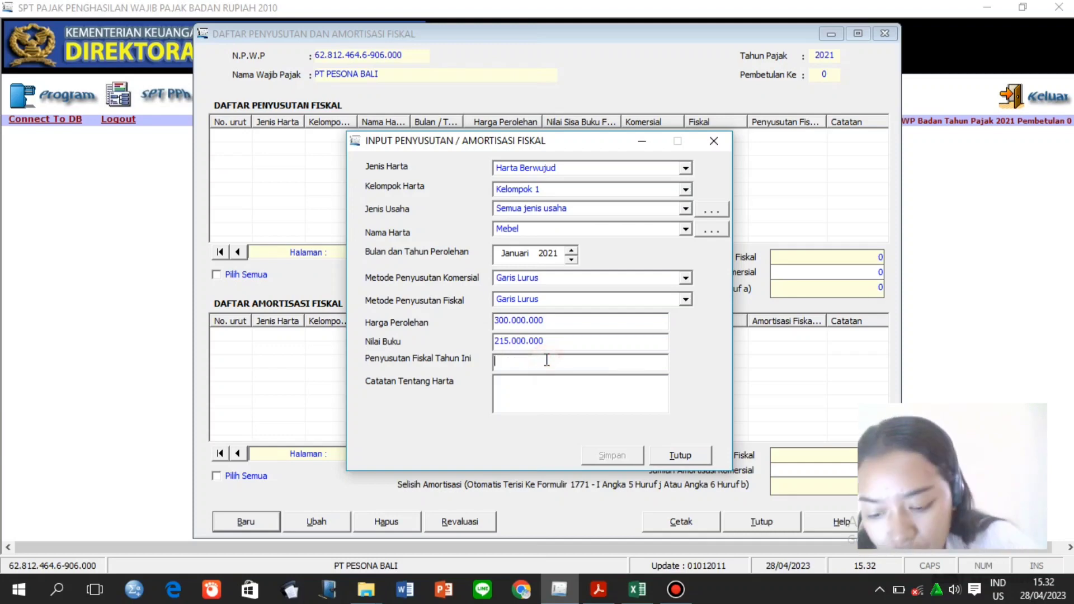
text(75)
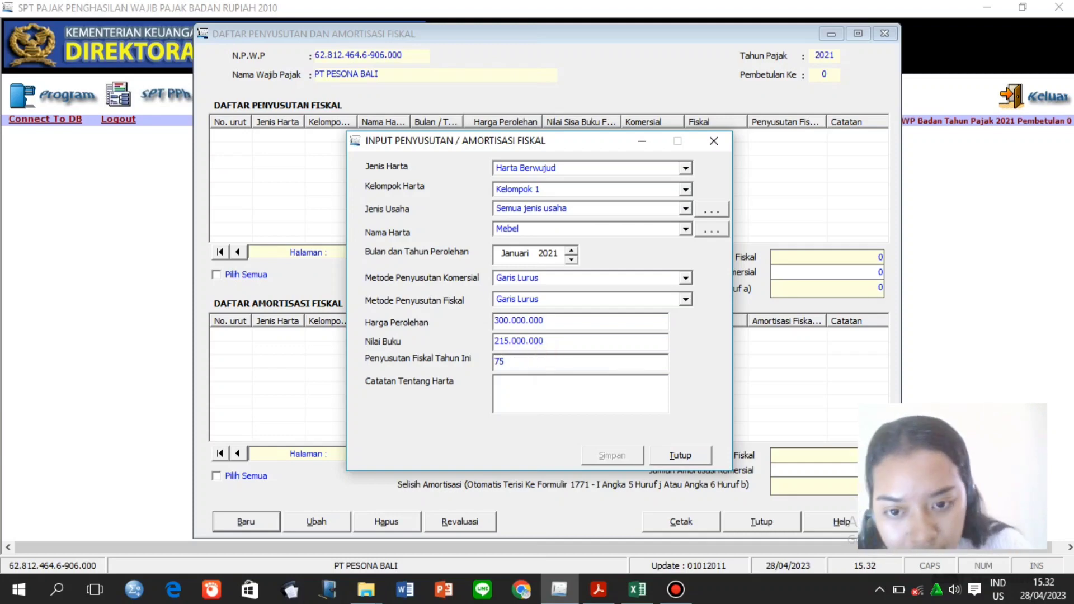
text(.000)
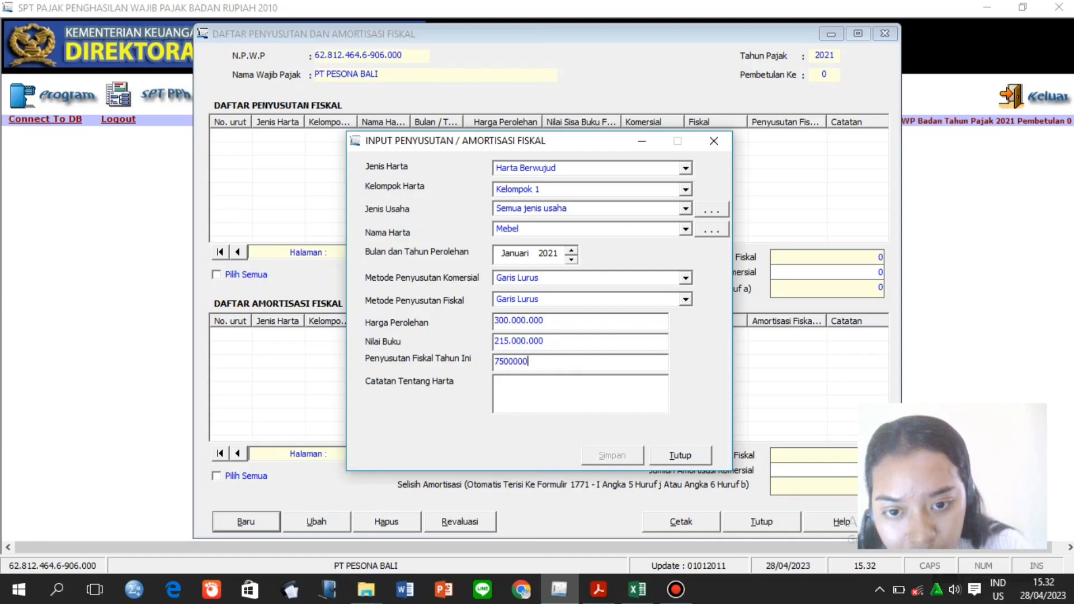
text(.000)
click(561, 384)
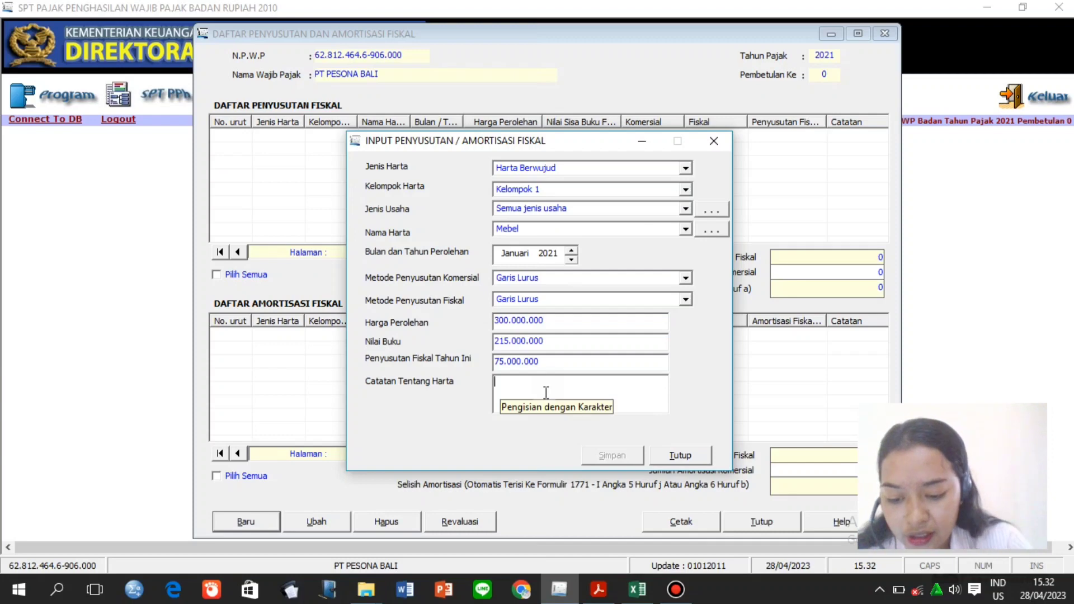
text(Furniture)
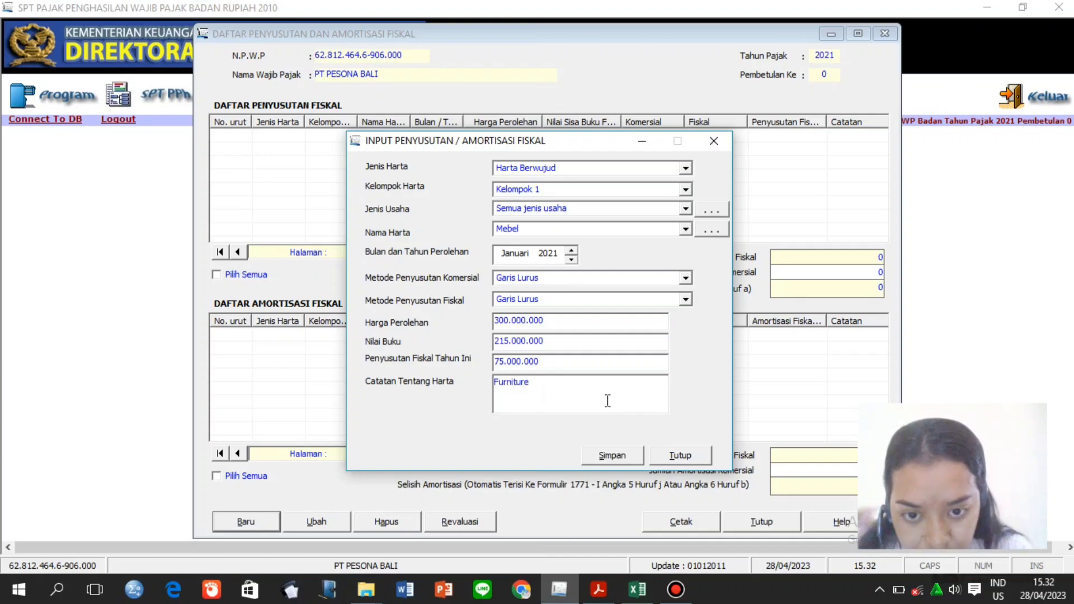
click(617, 456)
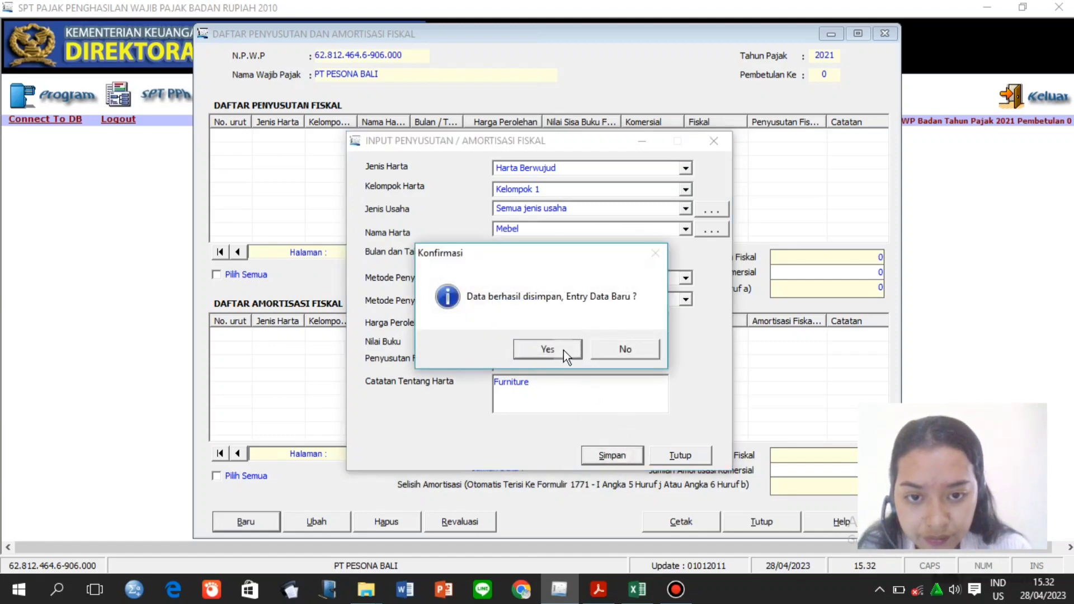
Return to the depreciation list with the saved Mebel row, clear the commercial depreciation total, and check it in the PDF.
click(611, 351)
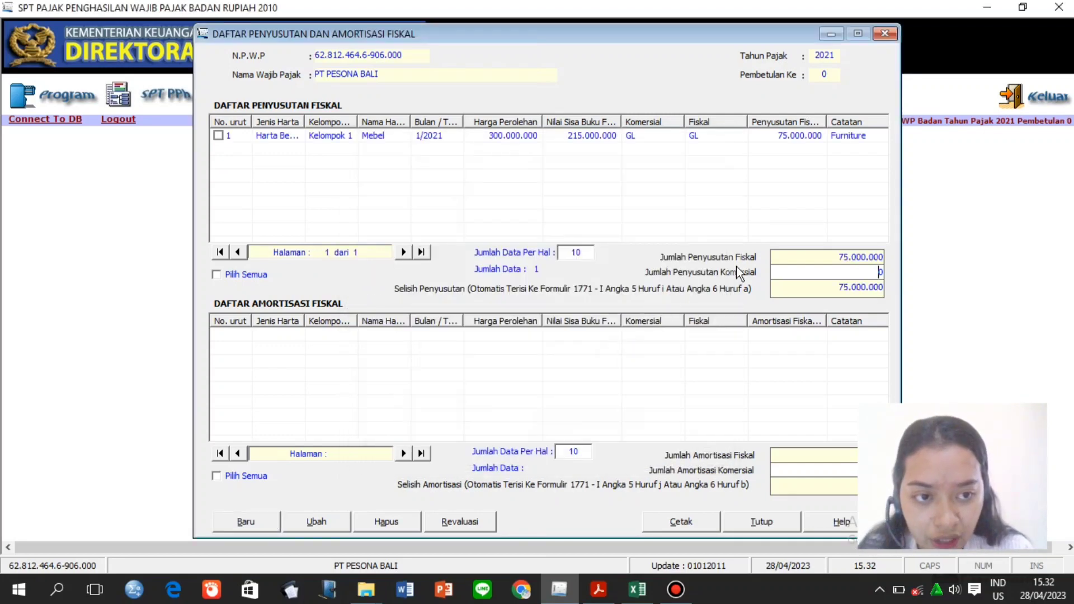
click(860, 272)
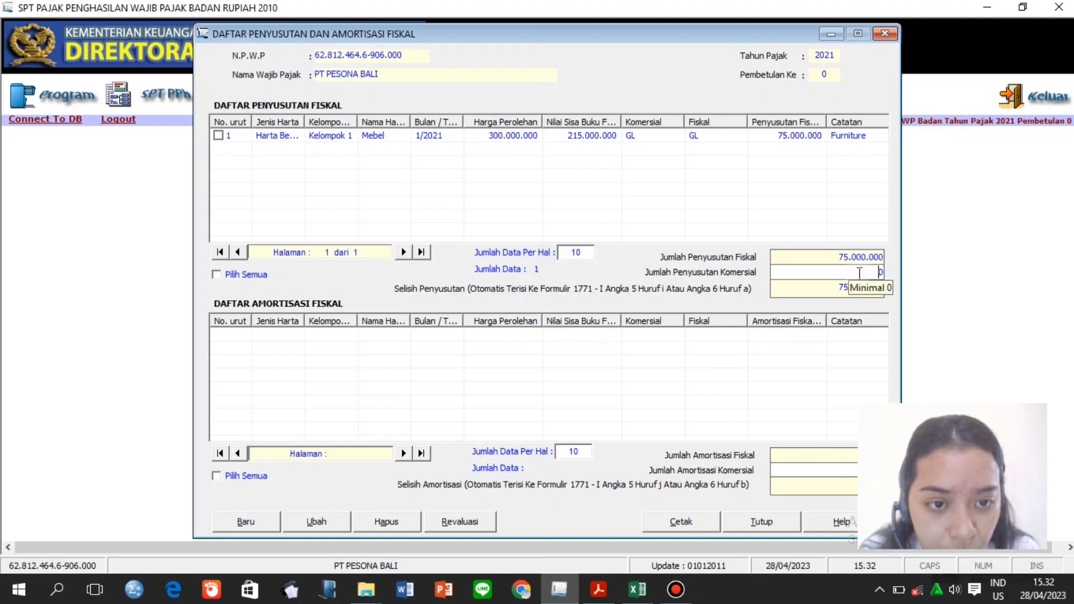
key(BackSpace)
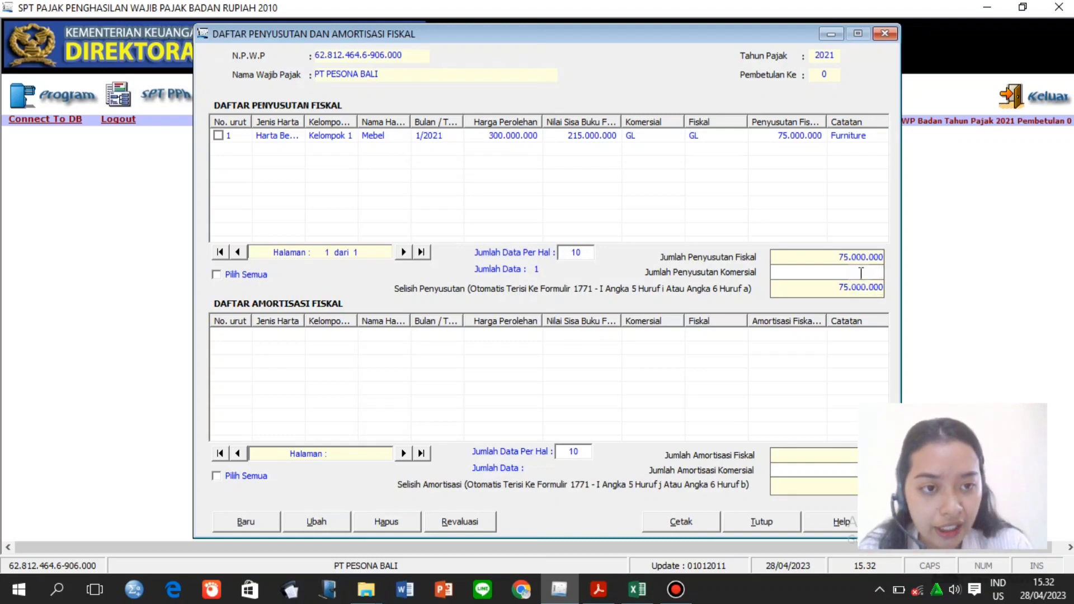
click(599, 590)
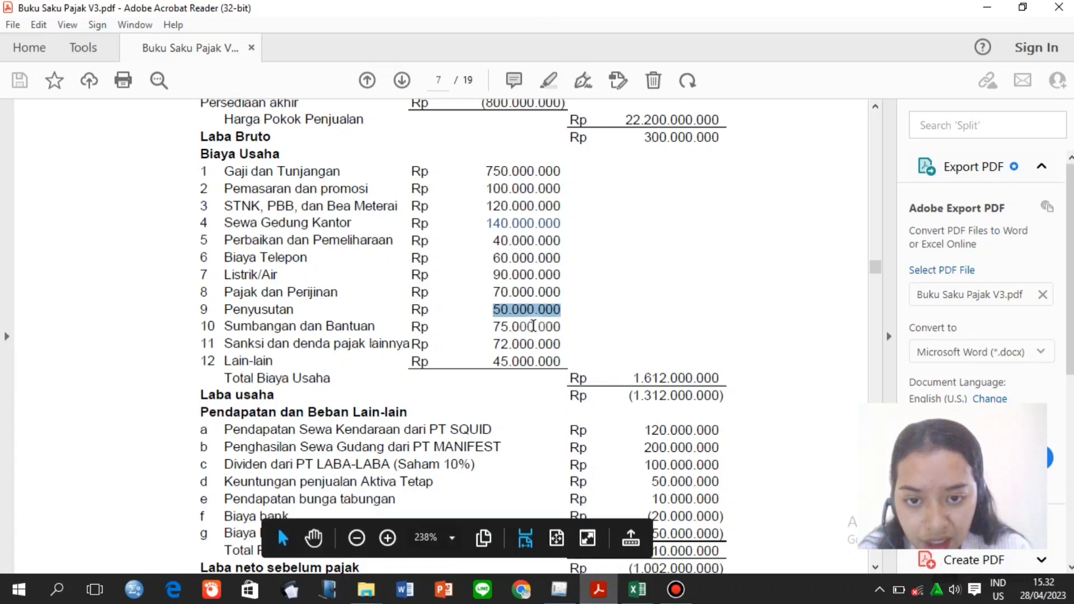
click(560, 589)
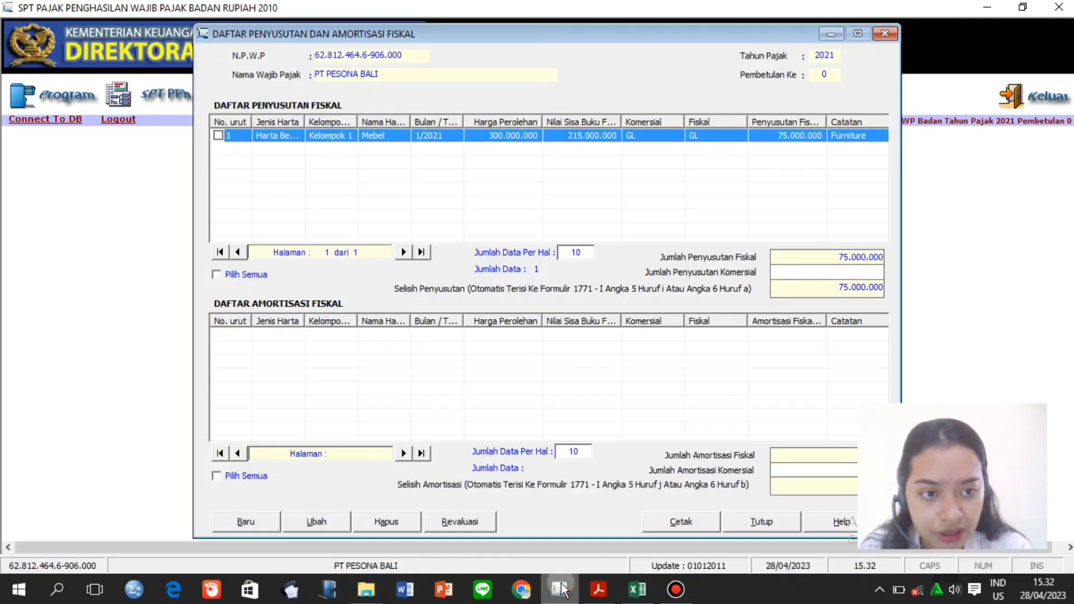
Enter 50.000.000 as the commercial depreciation total, leaving a 25.000.000 difference.
click(851, 271)
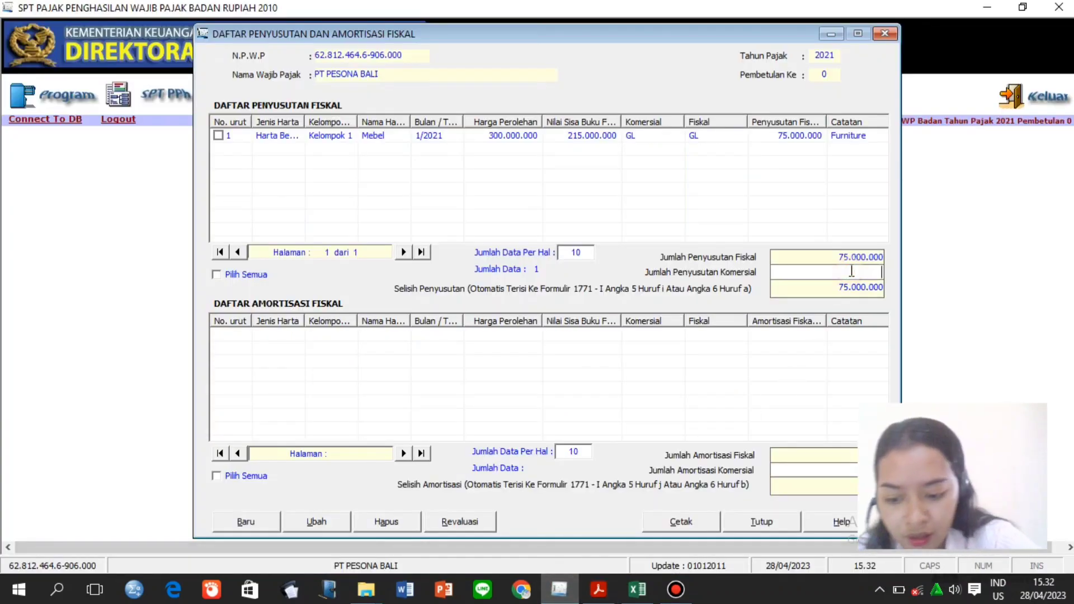
text(50000000)
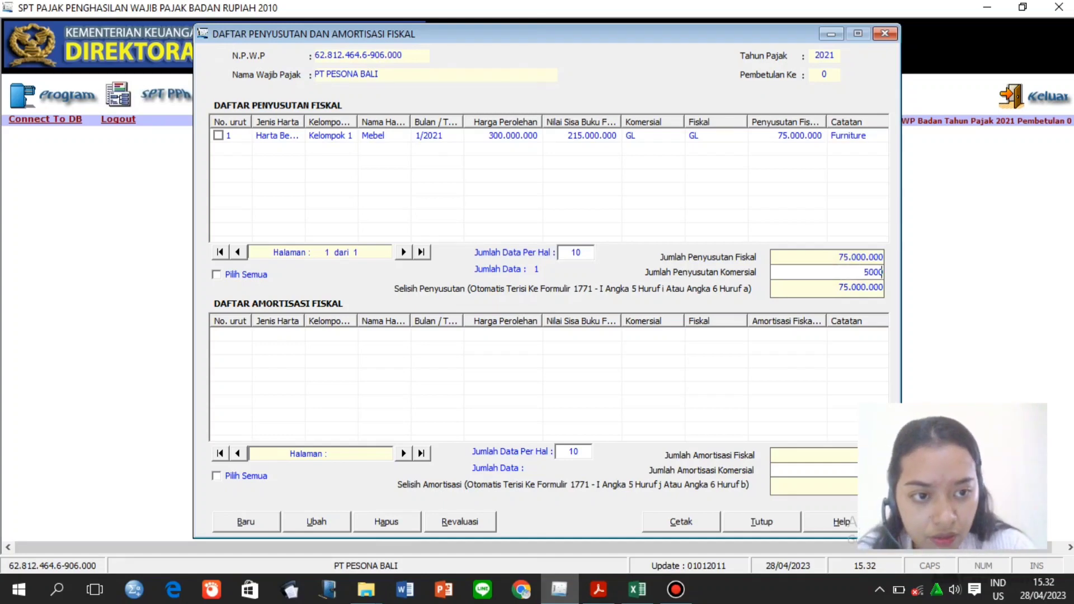
click(836, 288)
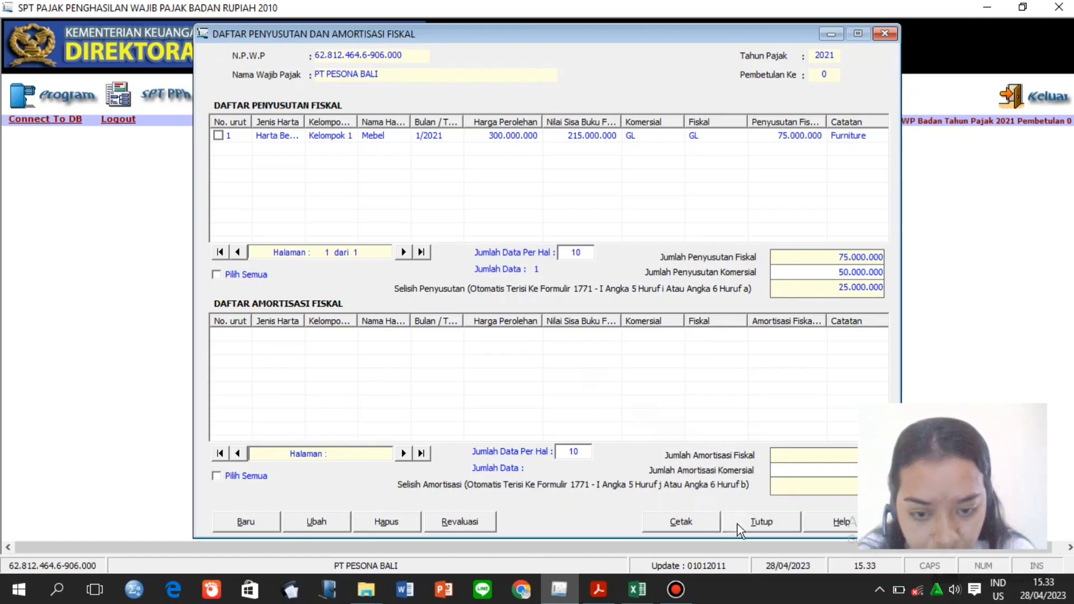
Close the depreciation list and open Formulir 1771-VI from SPT PPh > Lampiran.
click(756, 529)
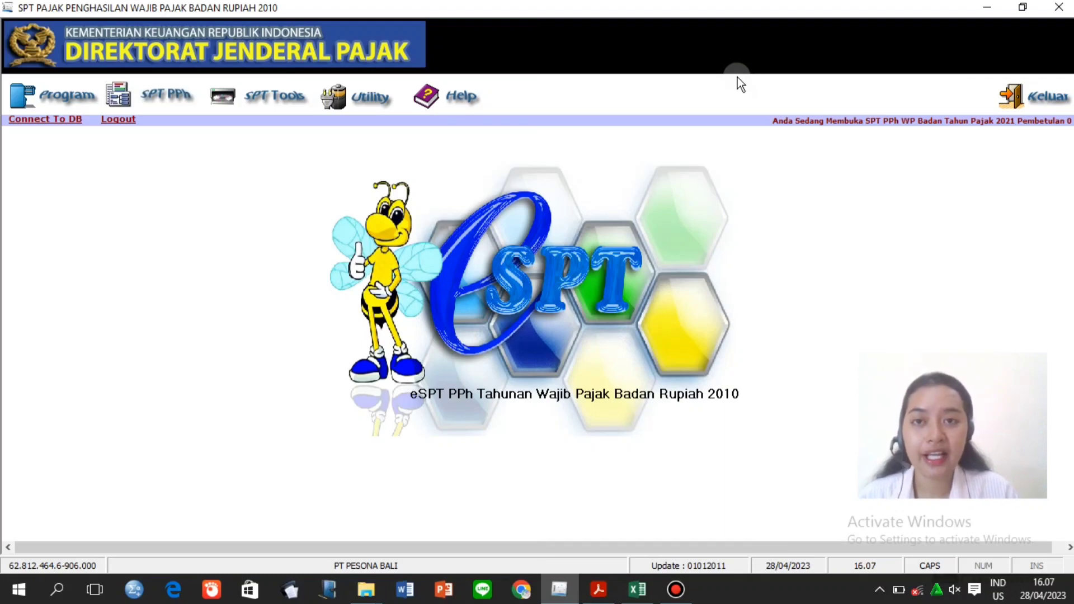
click(178, 96)
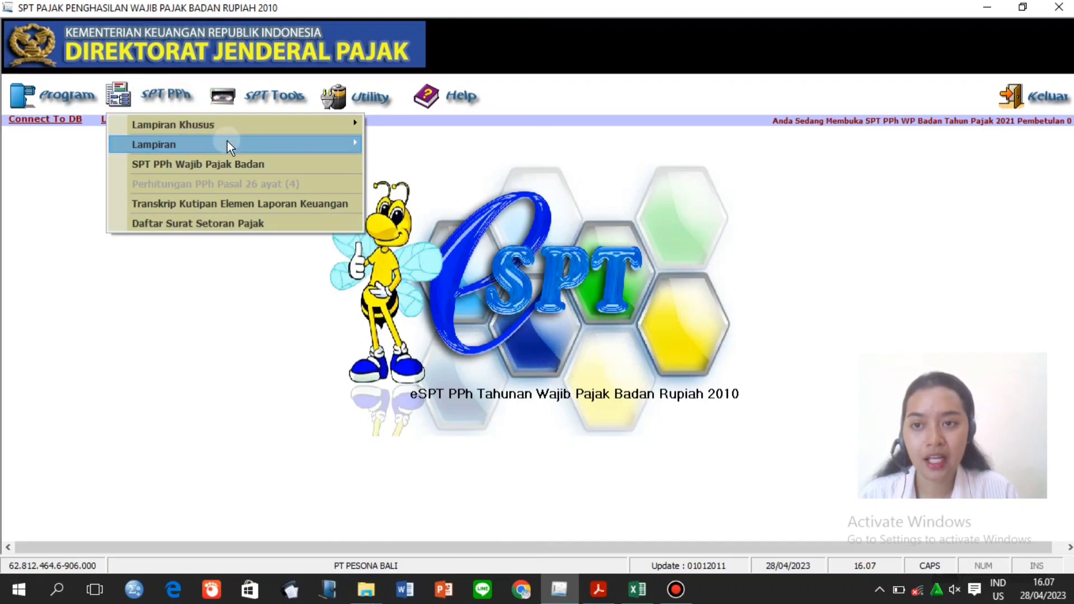
mouse_move(228, 142)
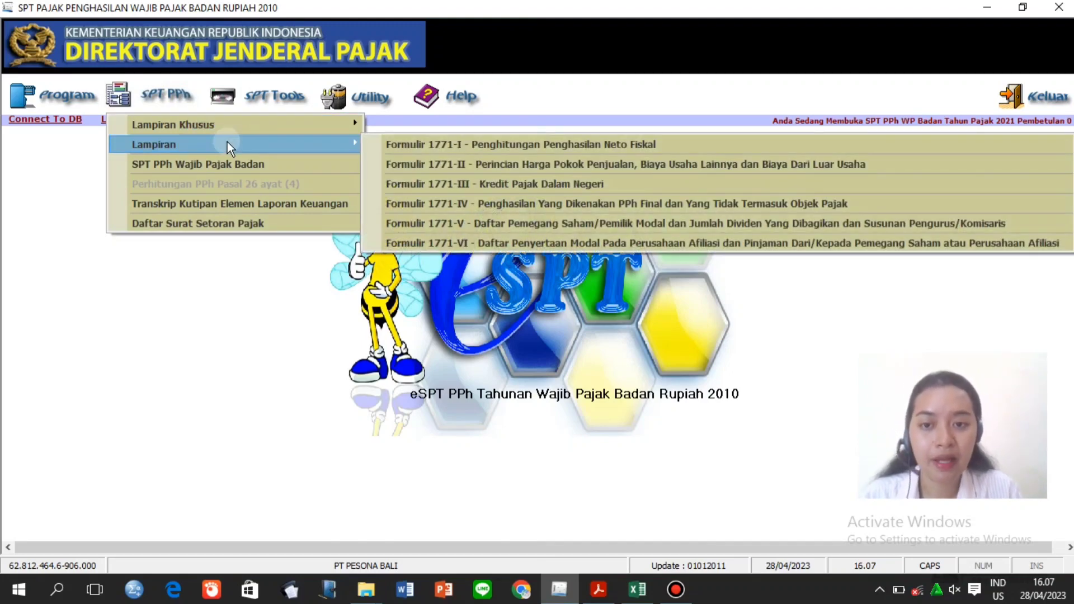
click(453, 244)
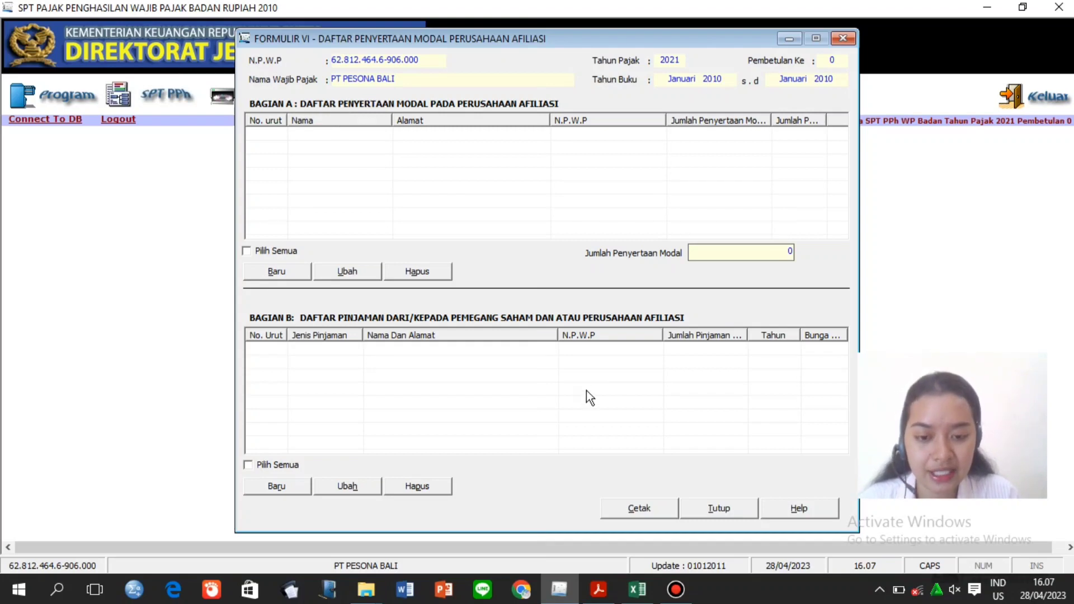
click(599, 590)
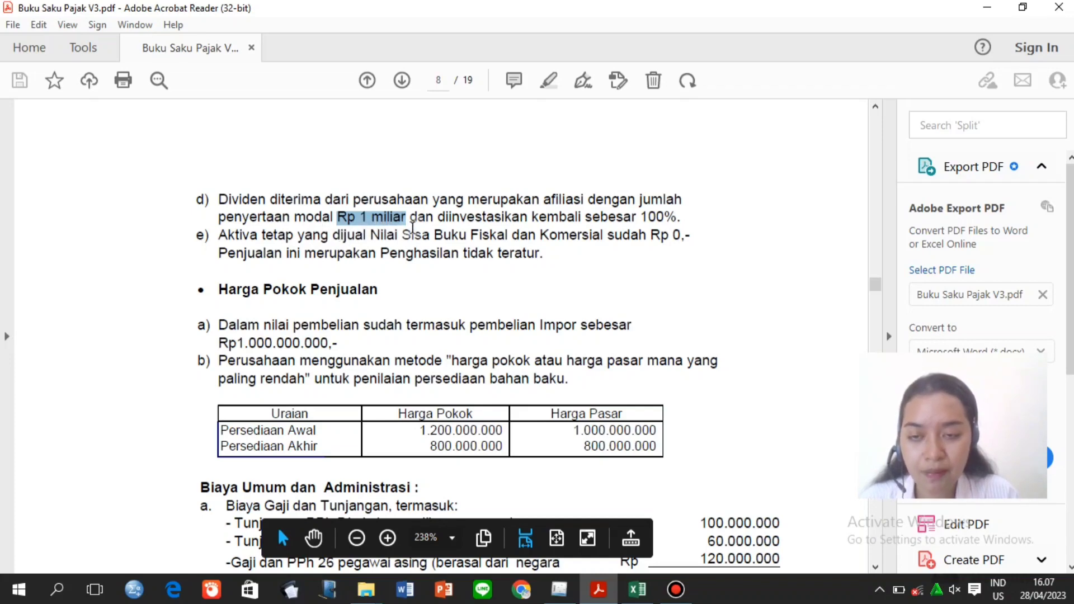
click(561, 589)
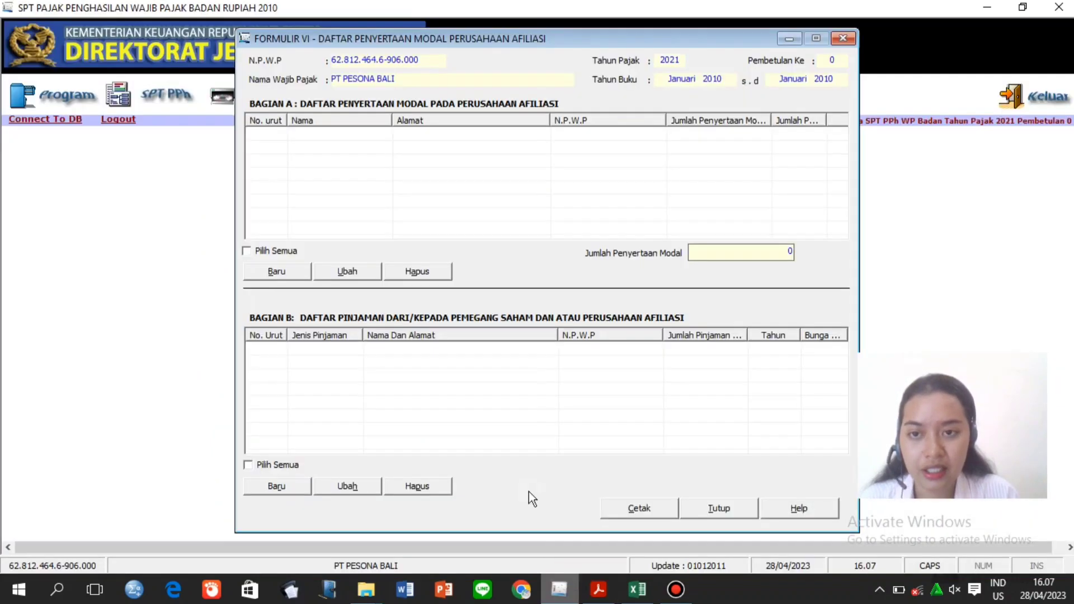
Start a new affiliate record and enter PT LABA LABA's tax number, name and address.
click(288, 276)
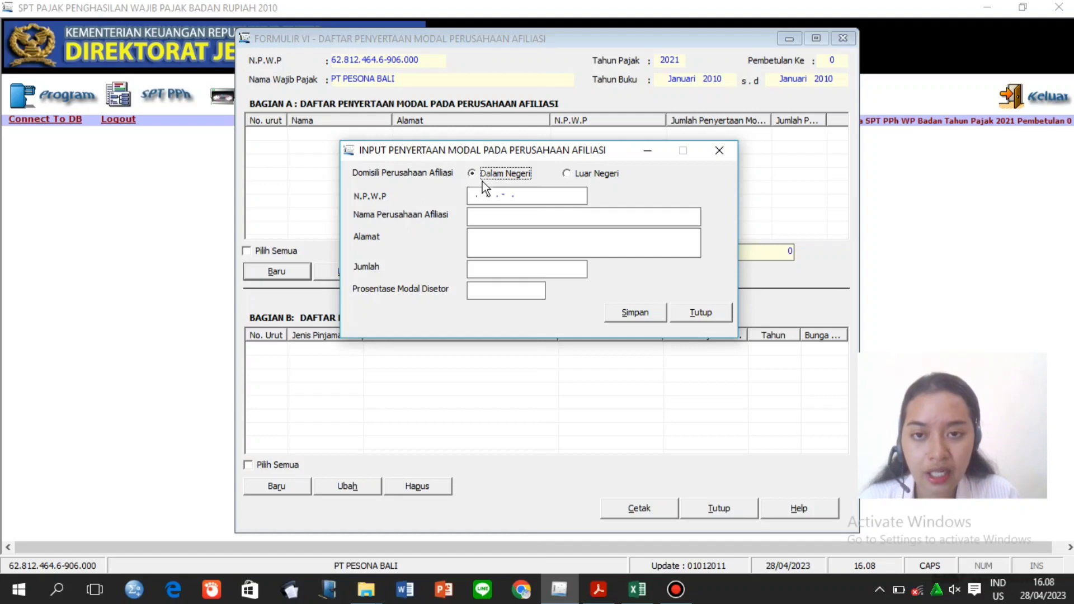
click(472, 202)
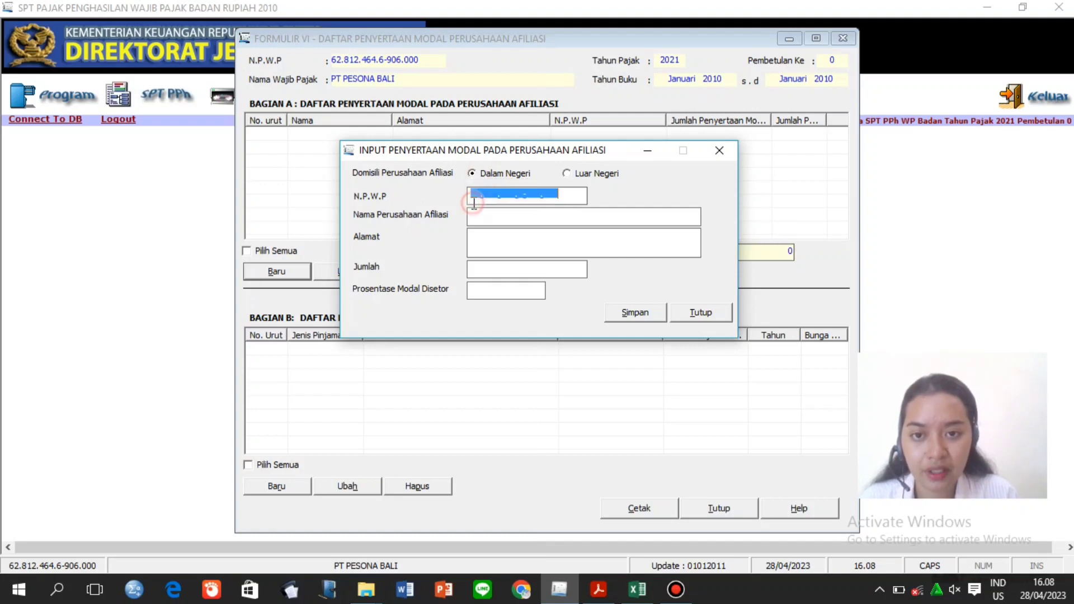
click(474, 196)
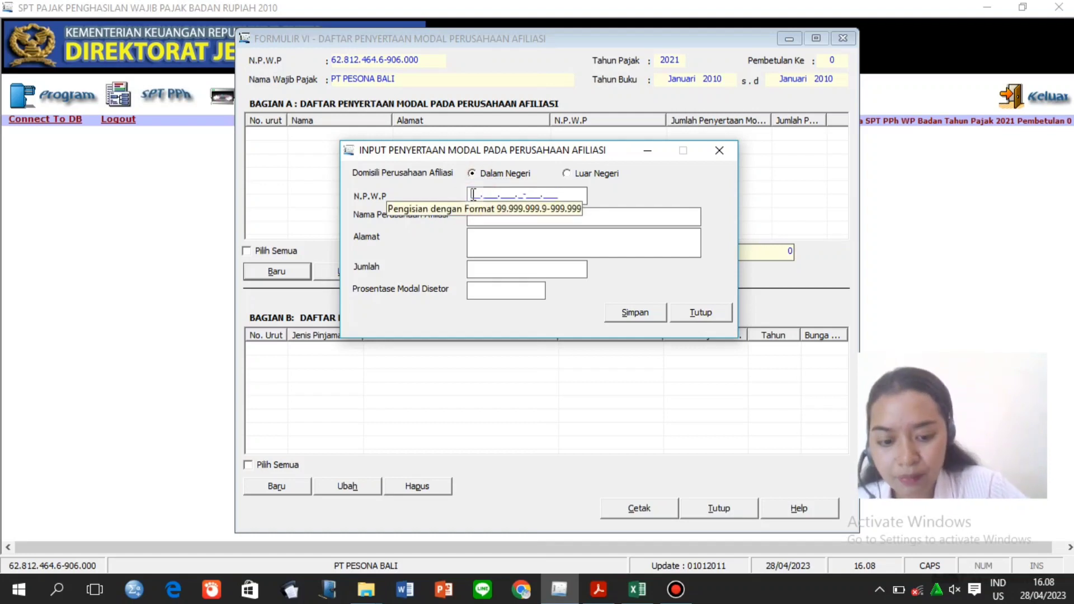
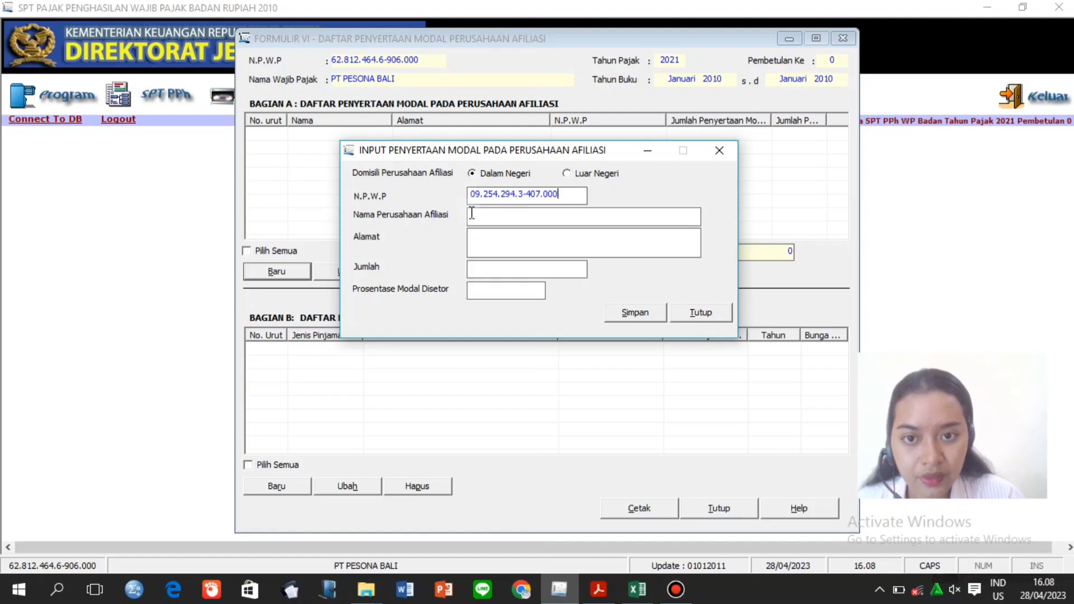
click(471, 213)
text(PT )
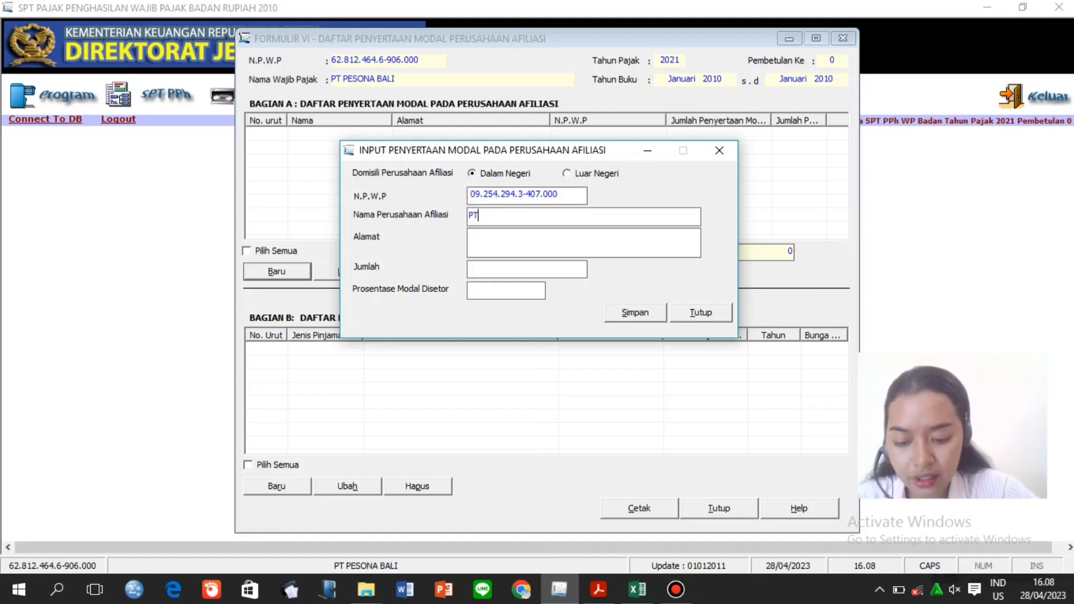
text(LABA)
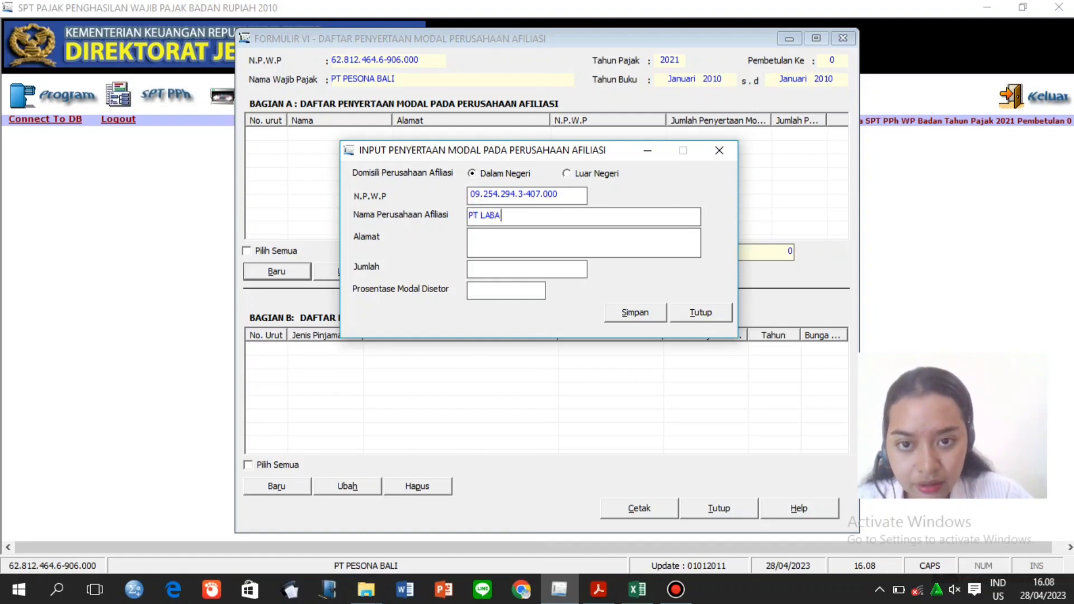
text( LABA)
click(472, 234)
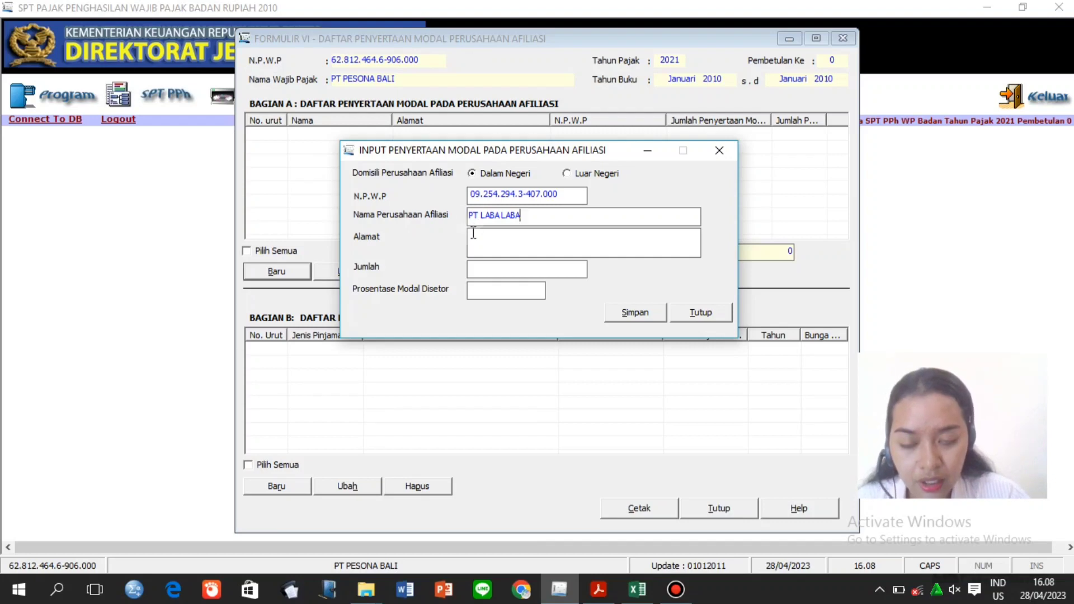
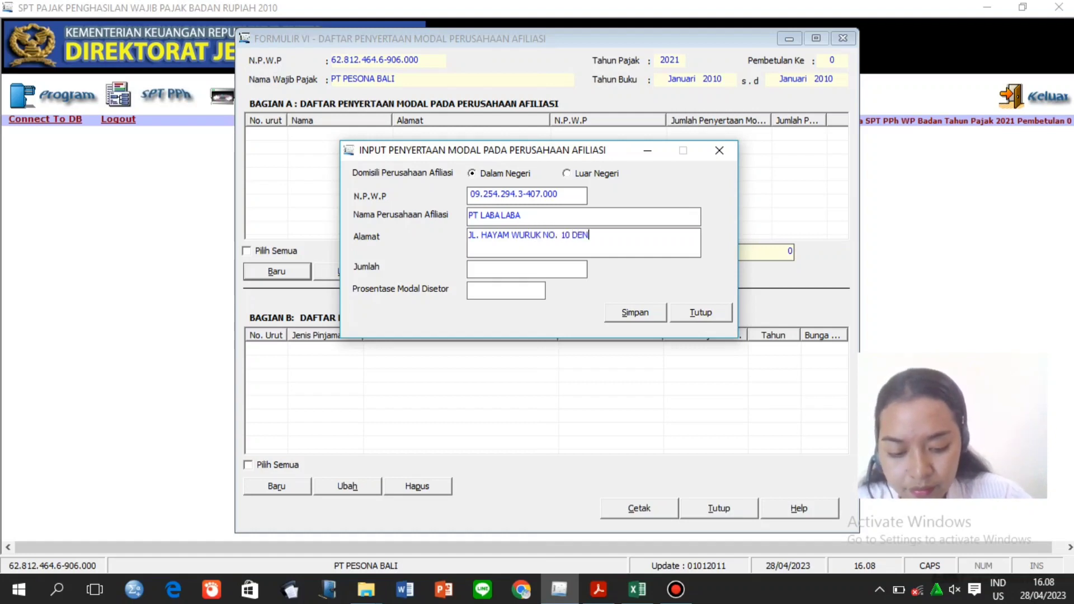
Enter 1.000.000.000 invested at 10% paid-in capital, save the affiliate, and close the forms.
click(488, 269)
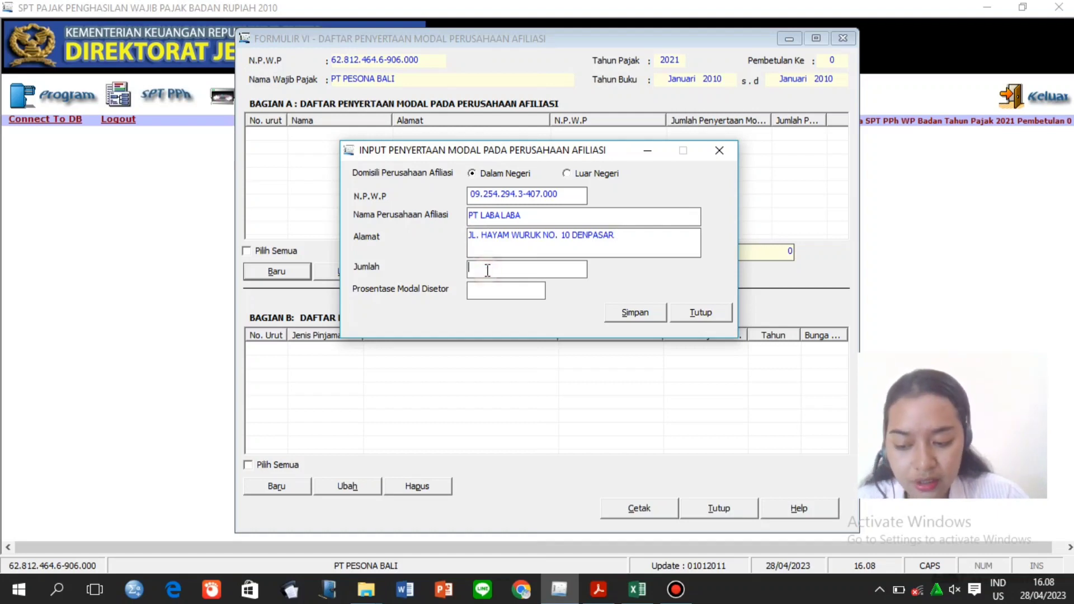
text(1.00)
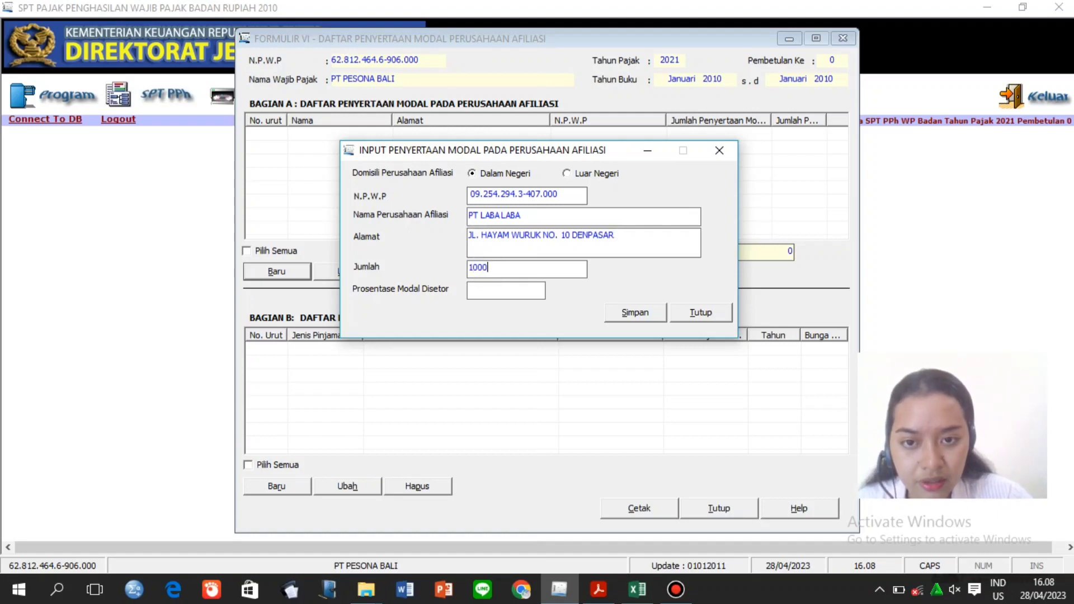
text(0)
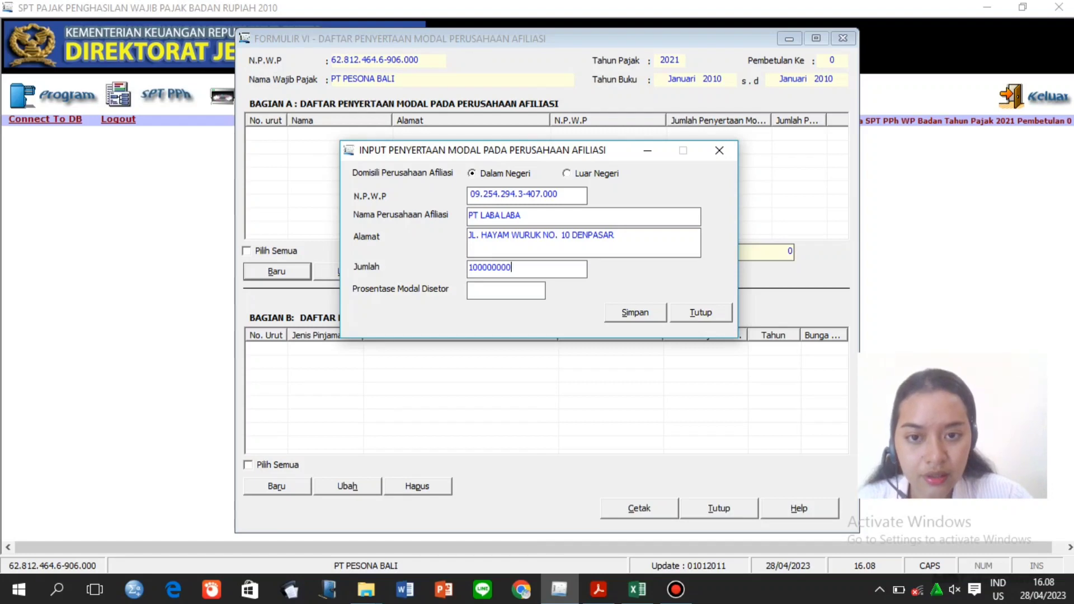
text(.000.000)
click(480, 288)
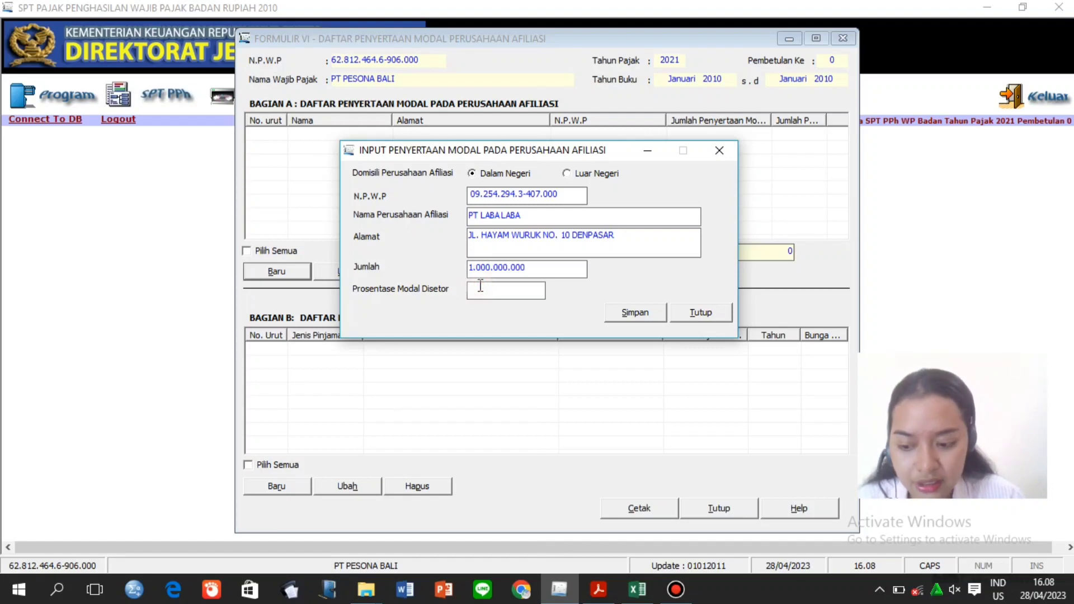
text(10)
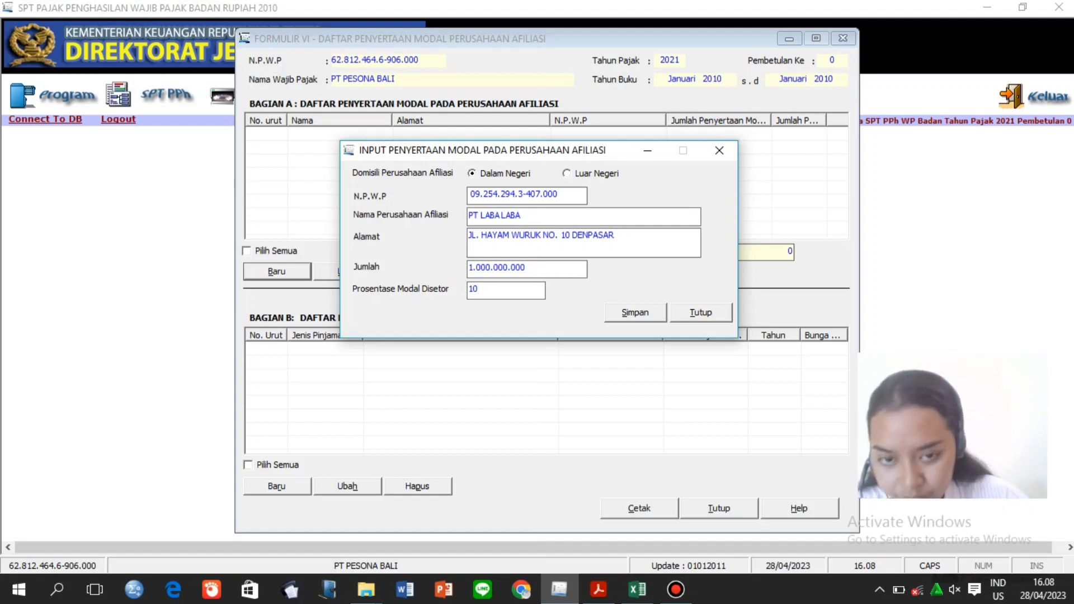
click(643, 316)
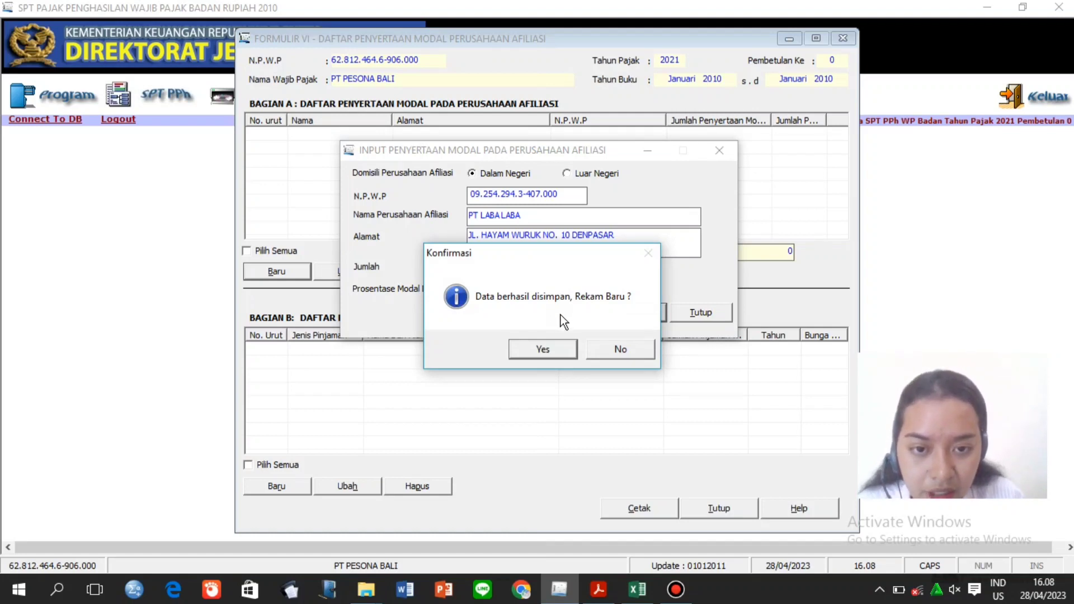
click(622, 354)
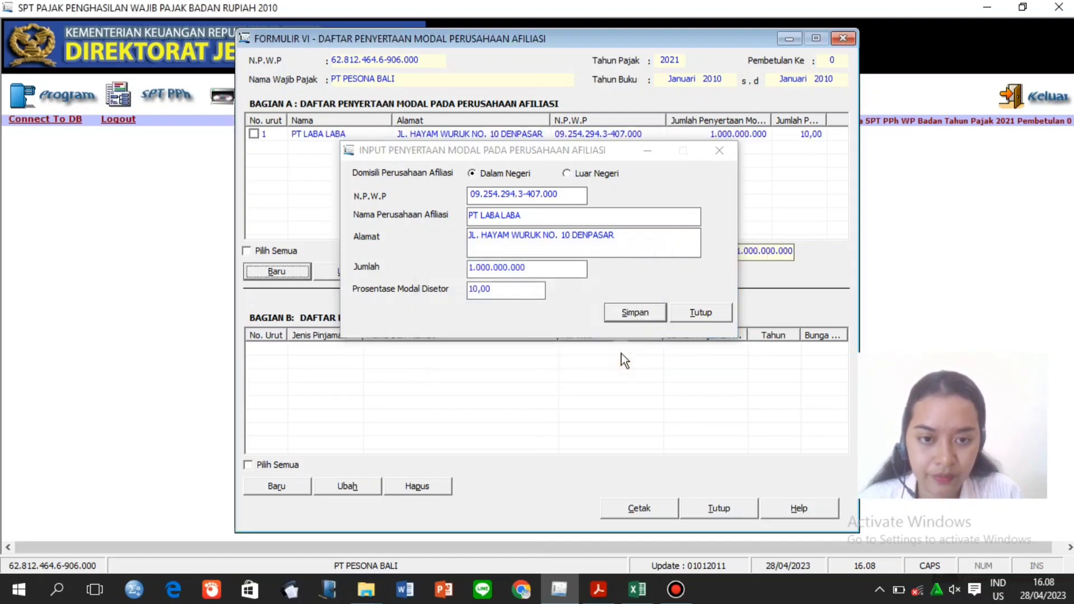
click(697, 311)
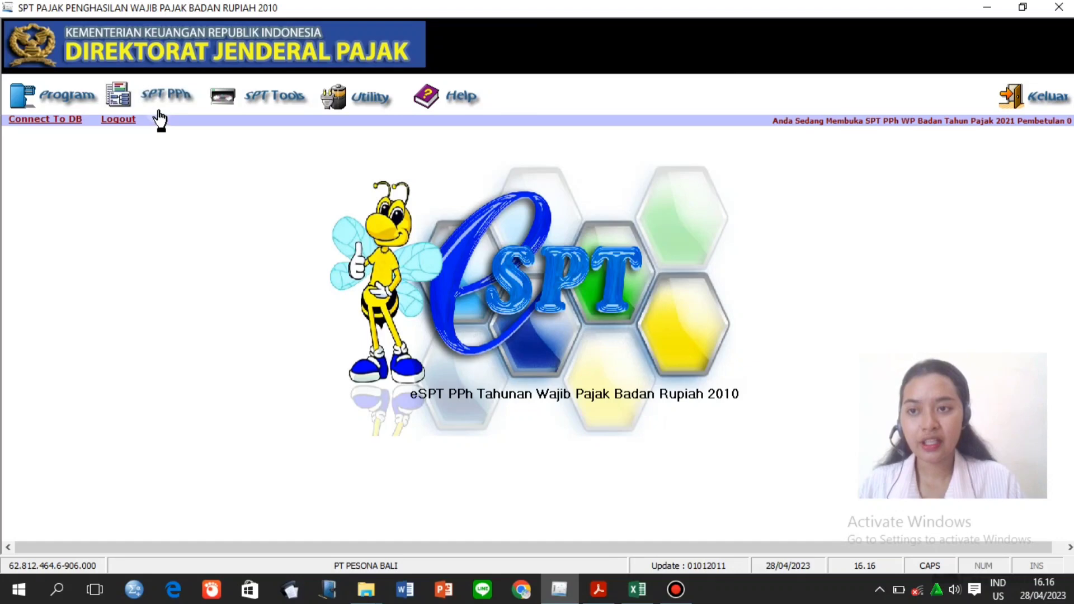
Open Formulir 1771-V, check the tax guide PDF, and start a new Bagian A shareholder entry.
click(160, 111)
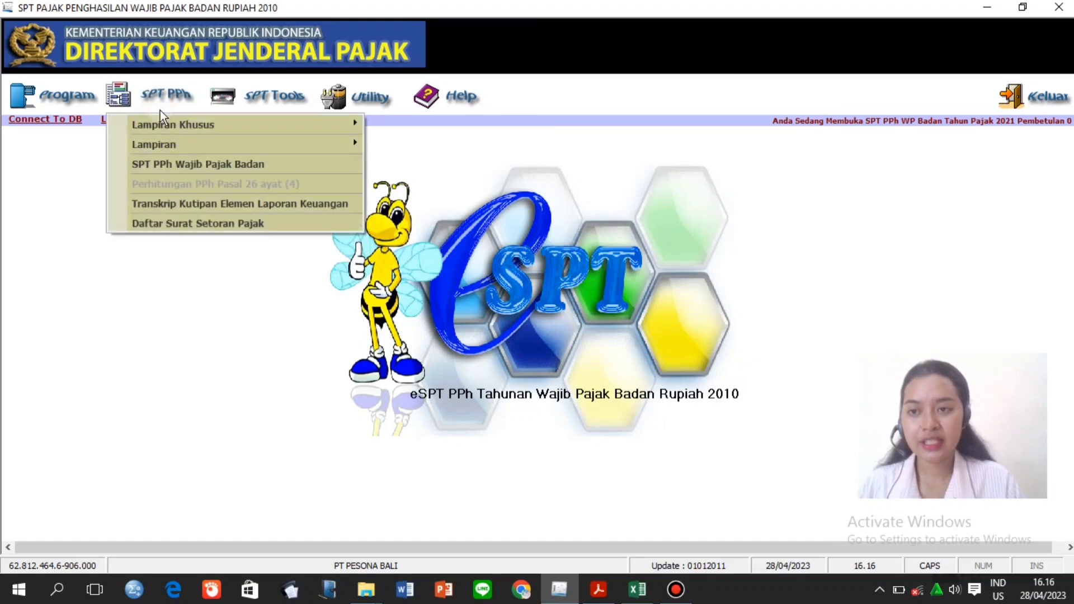
click(177, 147)
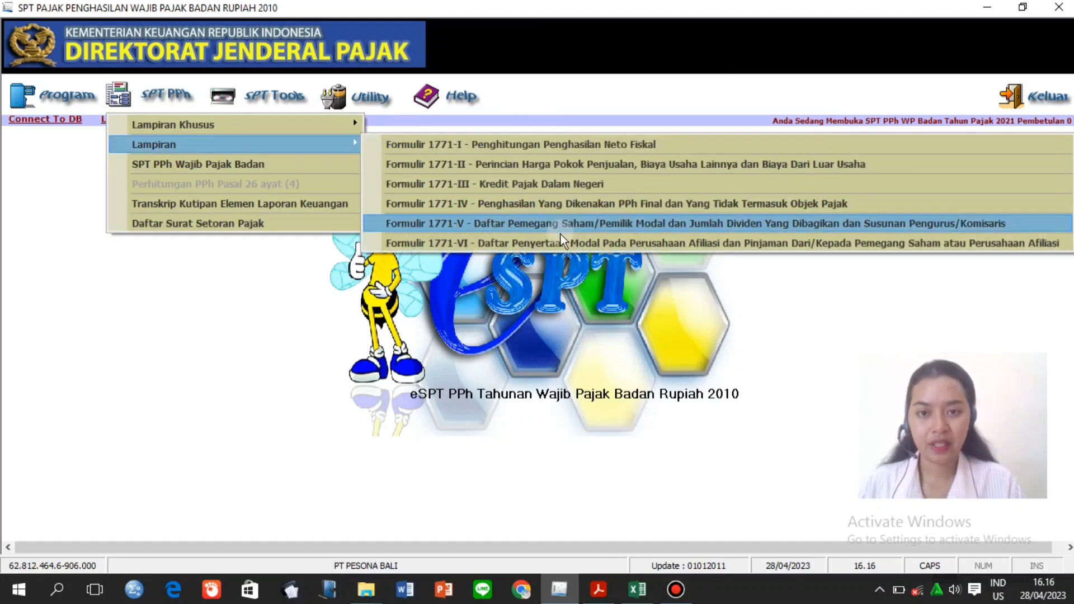
click(563, 222)
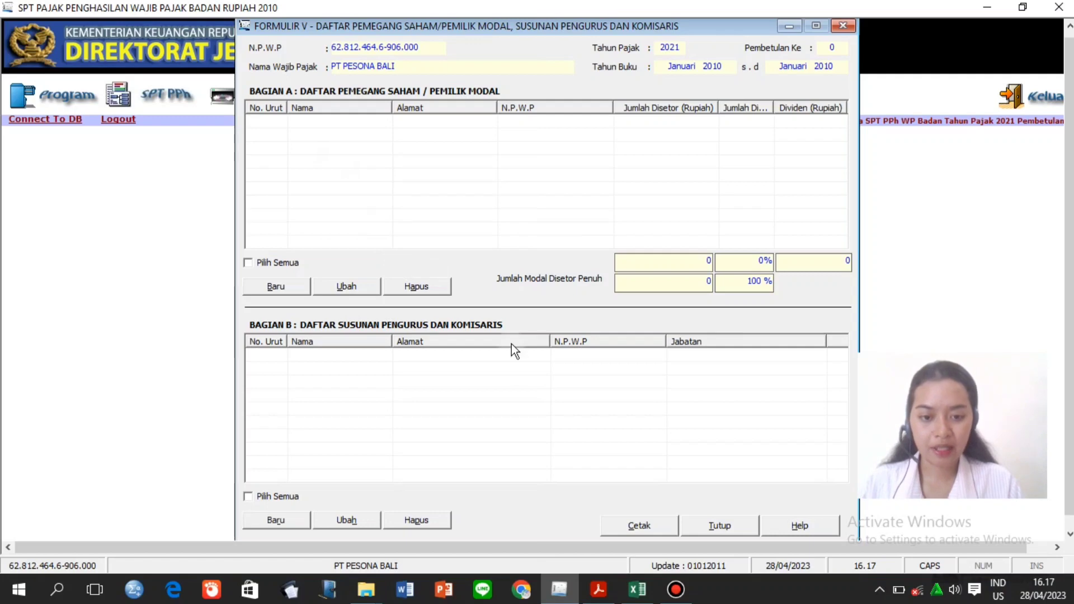
click(598, 589)
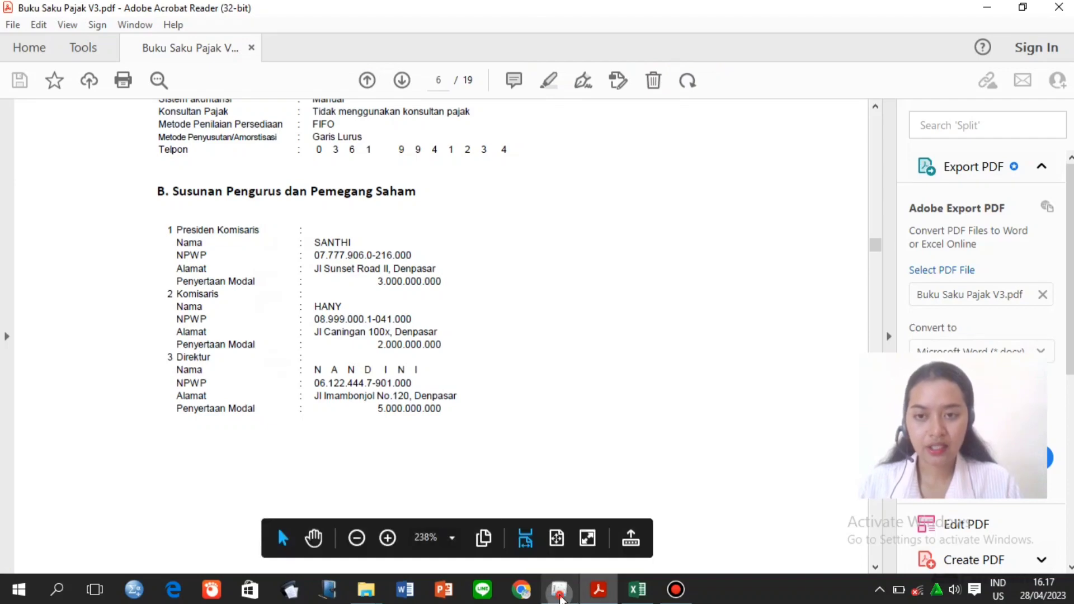
click(559, 590)
click(286, 291)
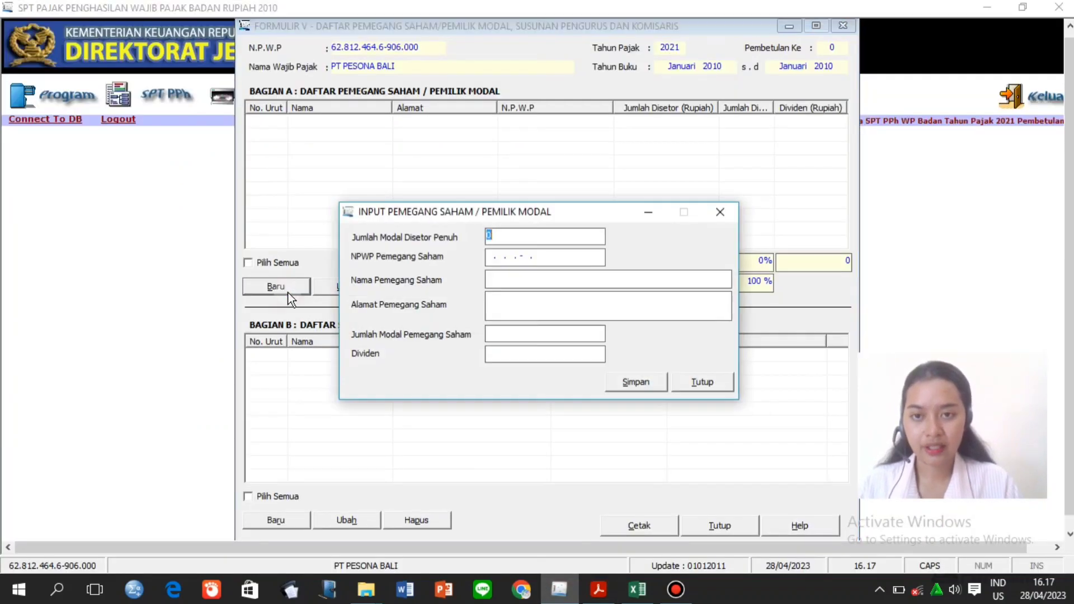
Enter 10.000.000.000 total paid-in capital and the first shareholder's tax number.
click(496, 235)
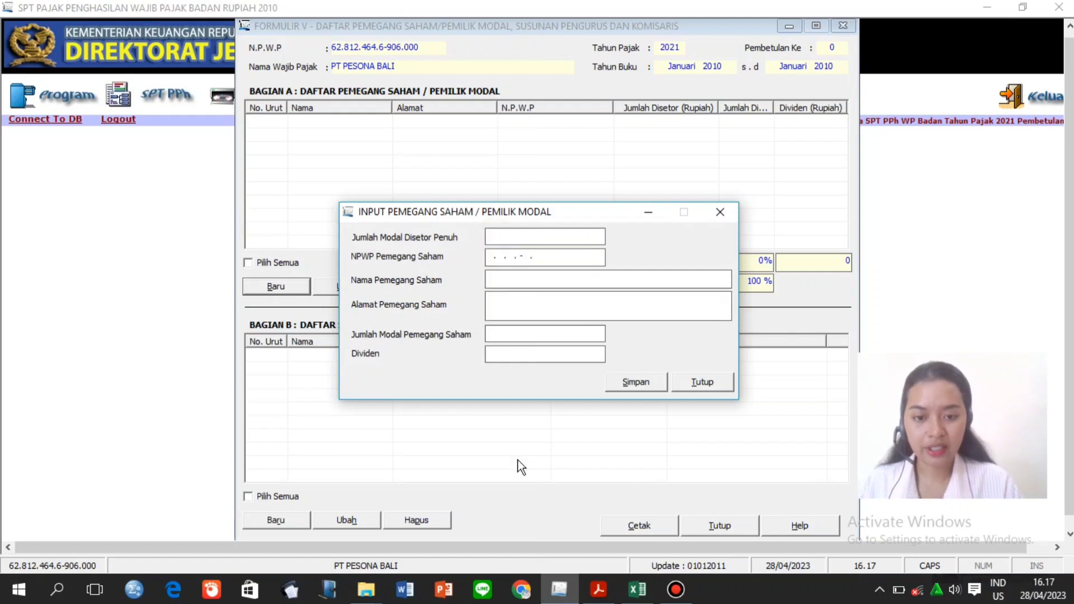
click(598, 590)
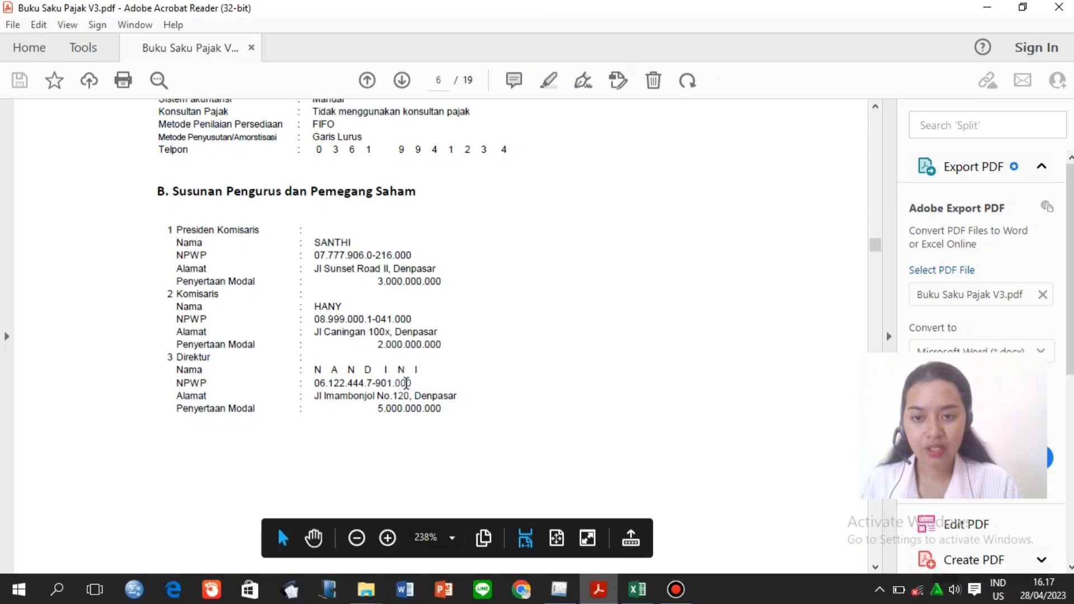
click(558, 597)
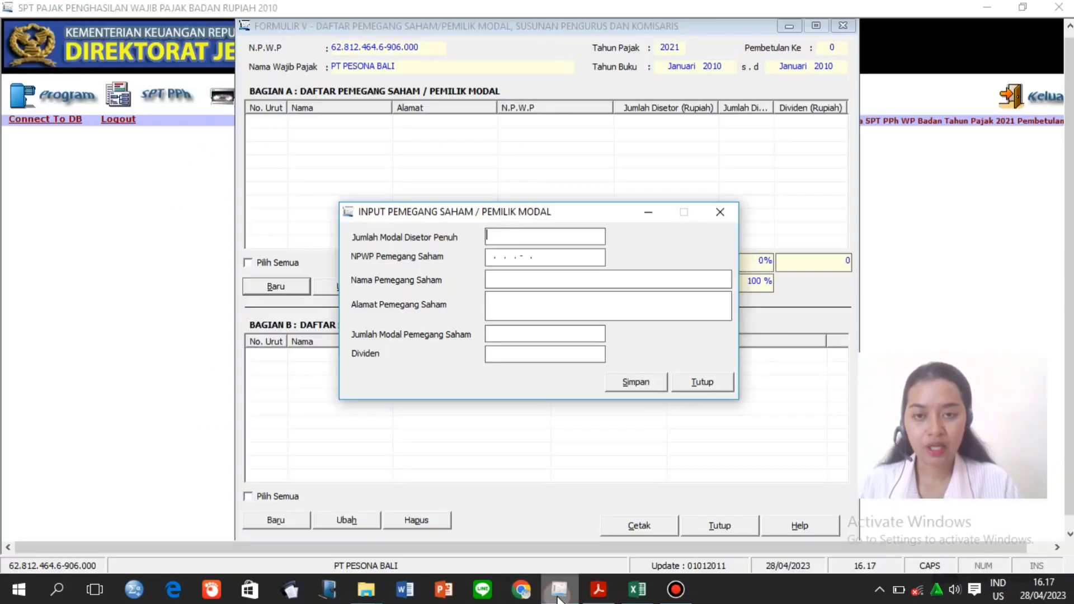
text(1)
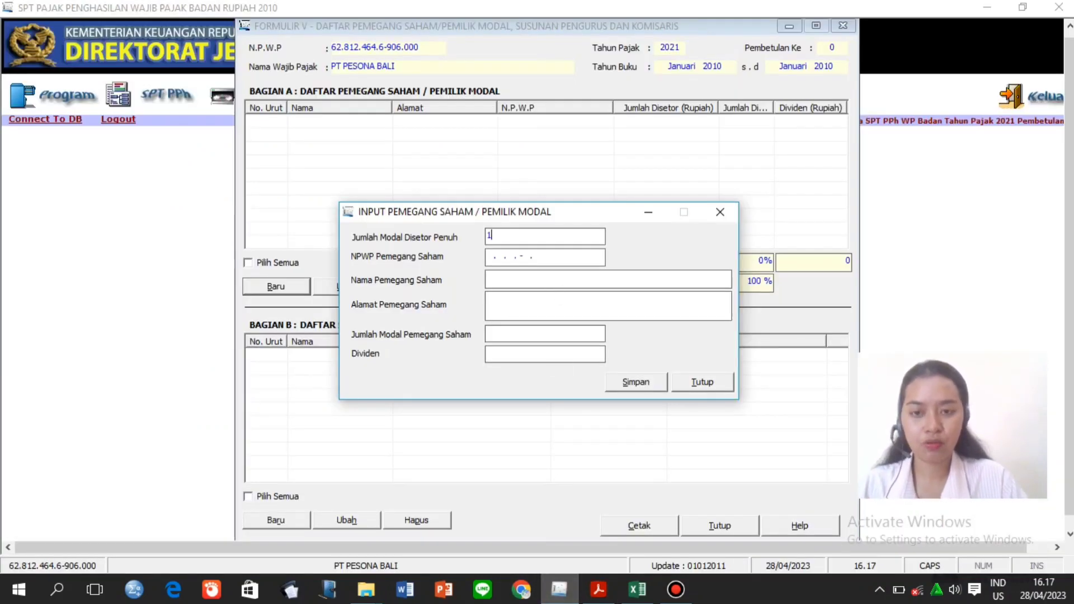
text(0.000)
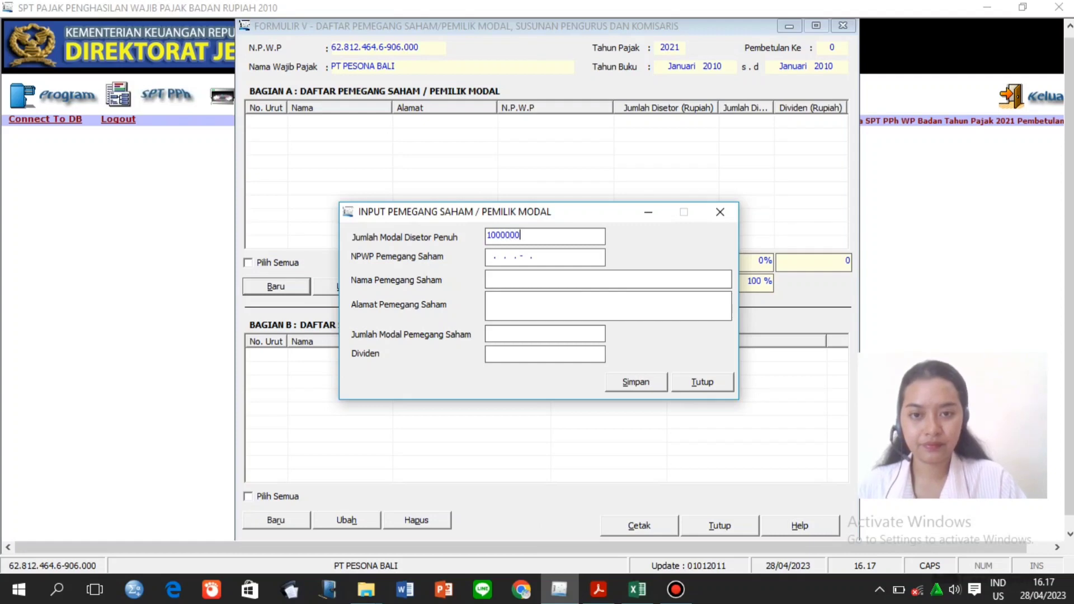
text(.000.000)
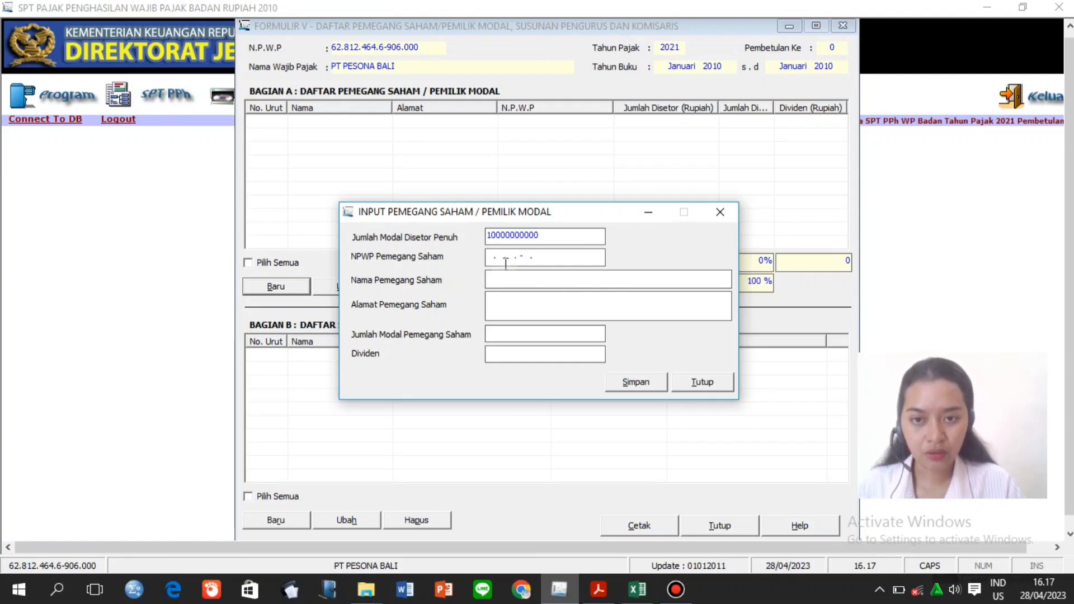
click(492, 256)
click(488, 253)
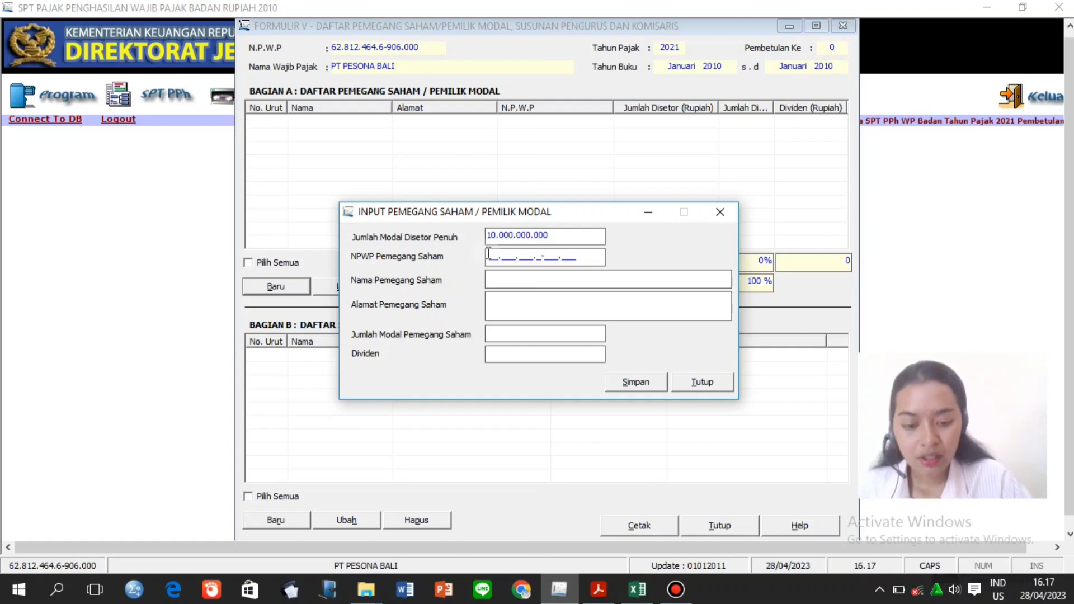
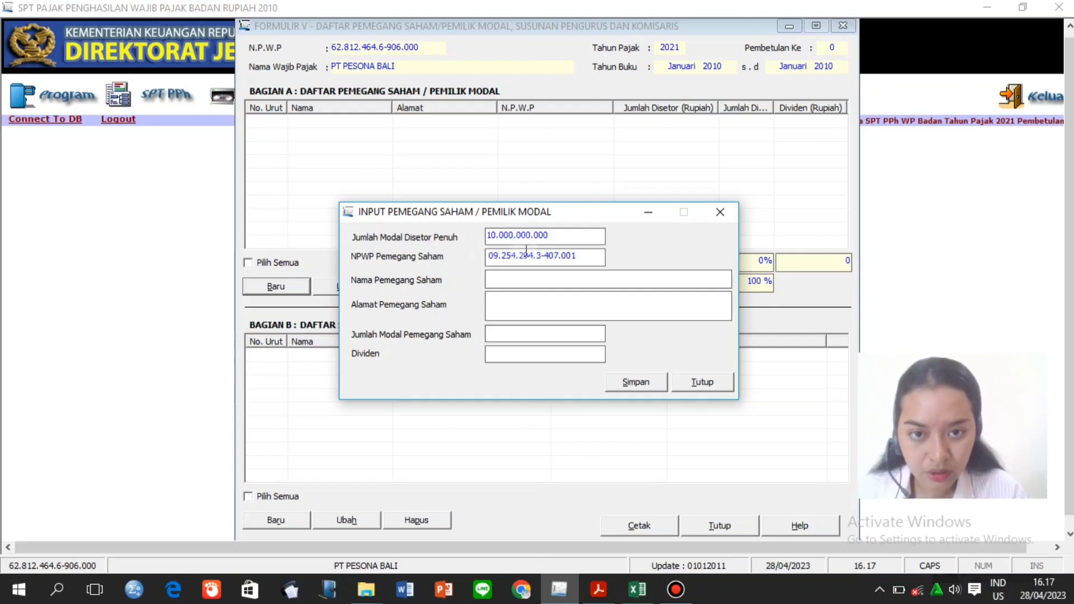
drag(580, 256, 490, 256)
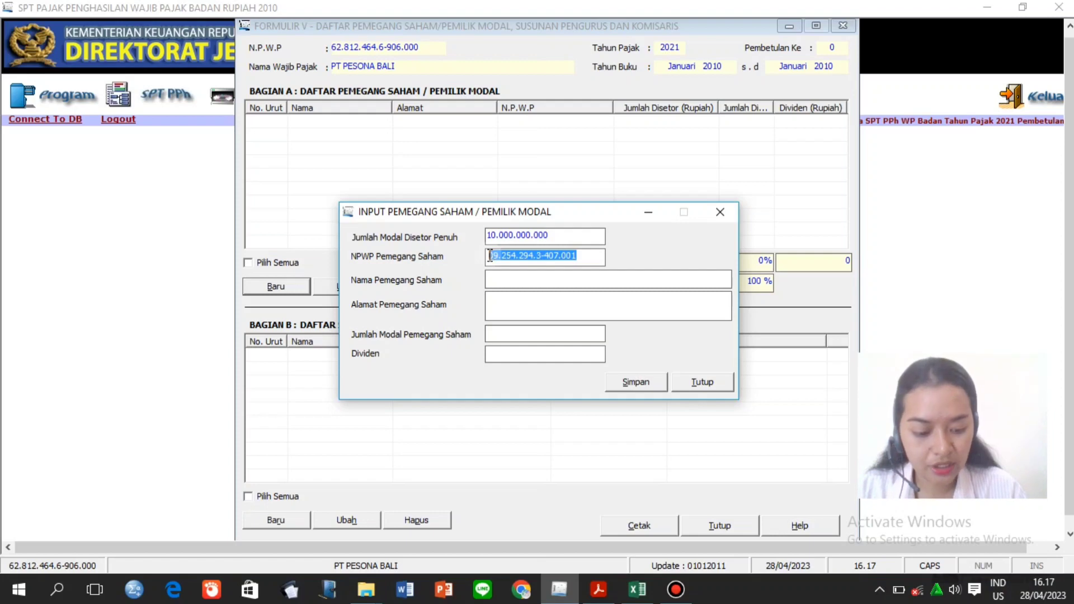
Fill in the first shareholder's name and paste the address from the Excel table.
click(509, 280)
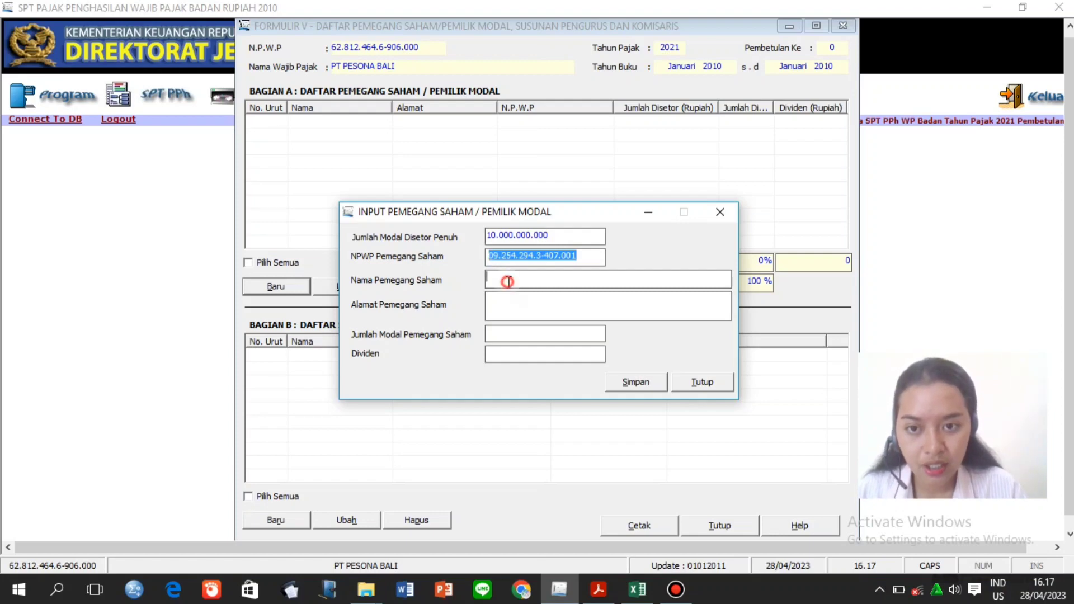
text(SANTHI)
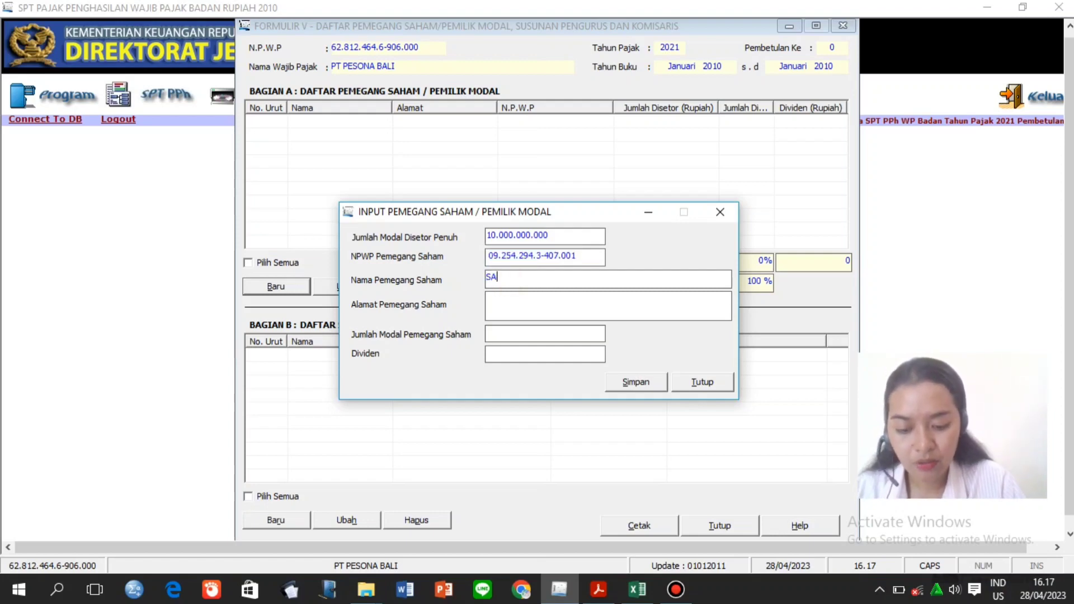
click(506, 302)
text(J)
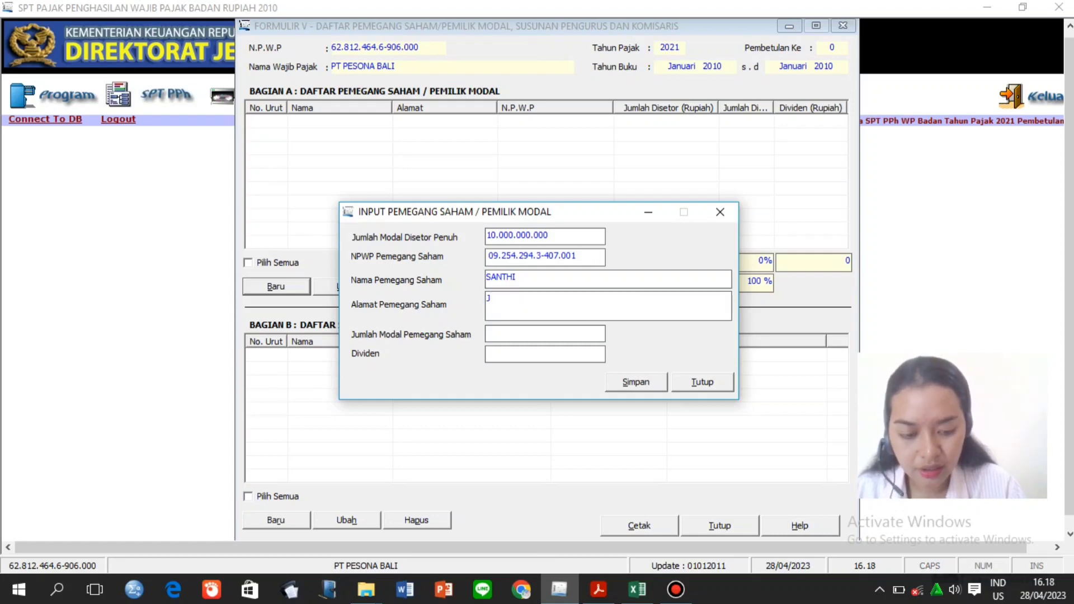
click(637, 590)
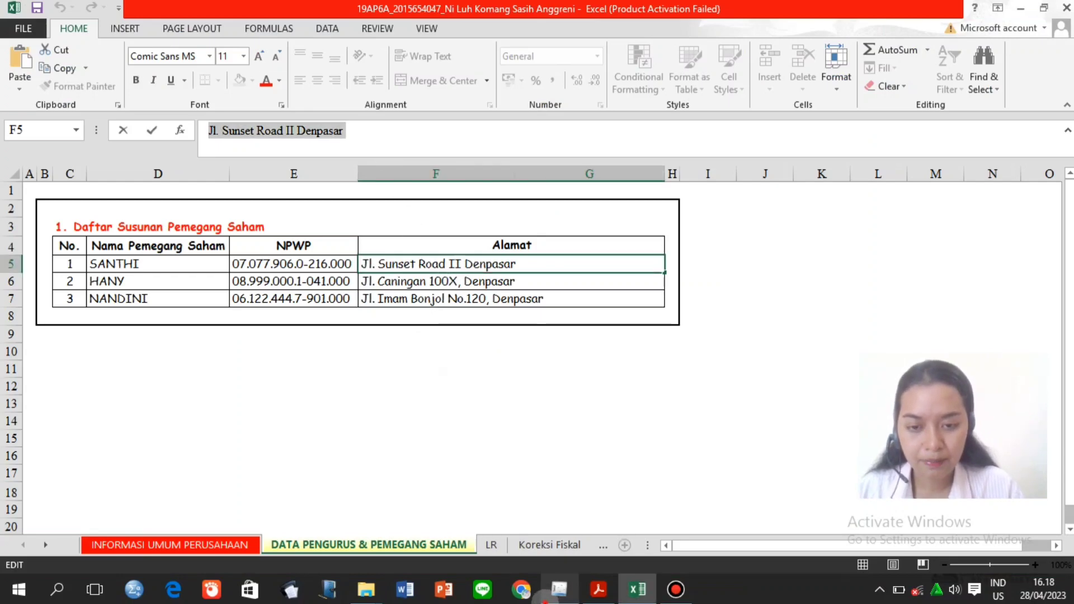
click(559, 590)
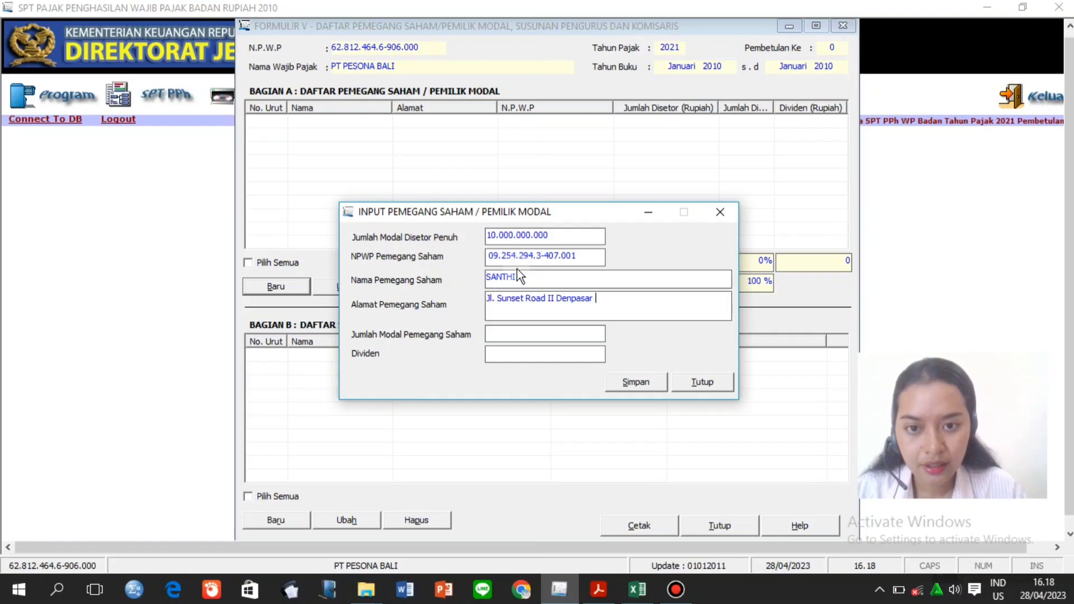
Enter 3.000.000.000 capital, save the first shareholder, and confirm a new record.
click(511, 334)
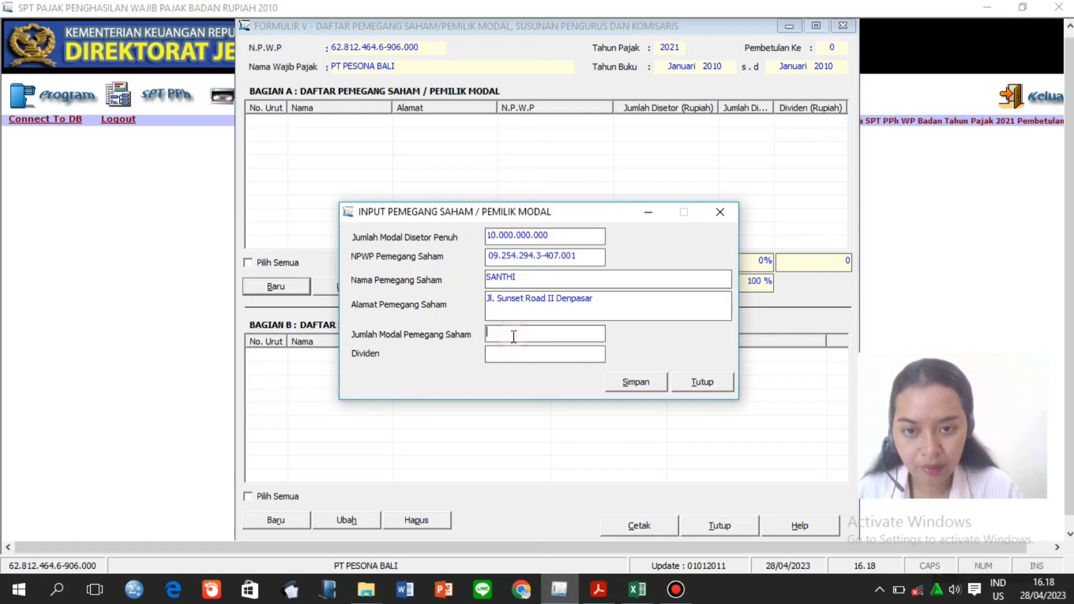
click(598, 590)
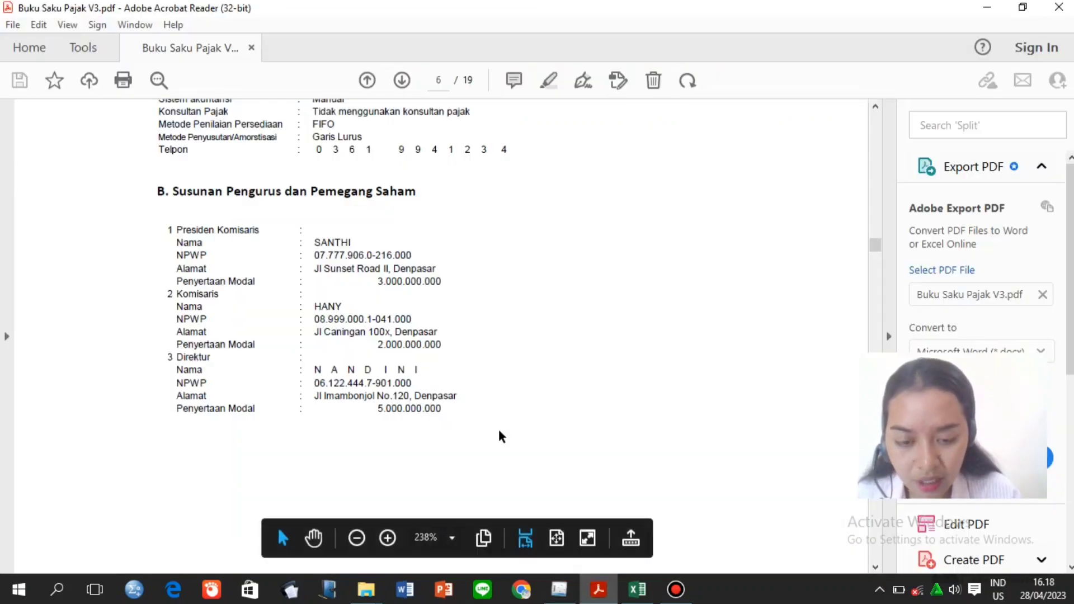
click(559, 590)
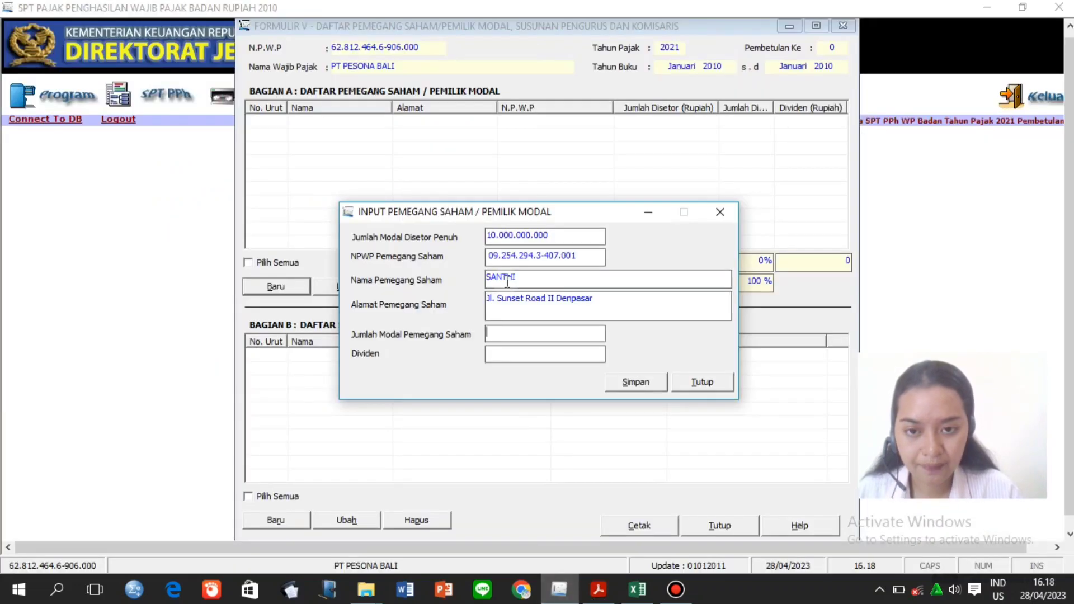
text(3.00)
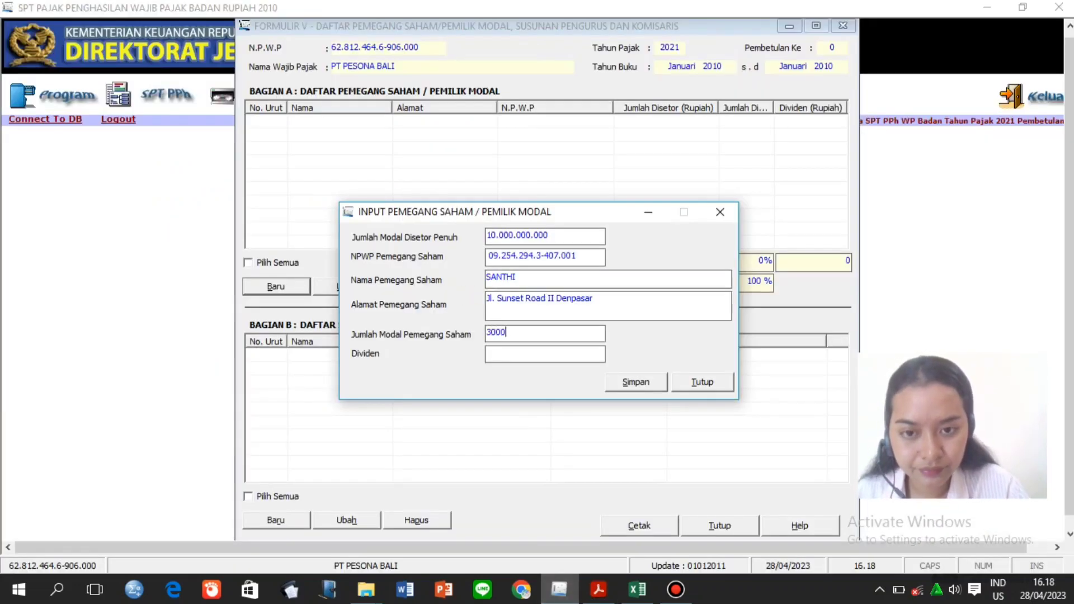
text(0)
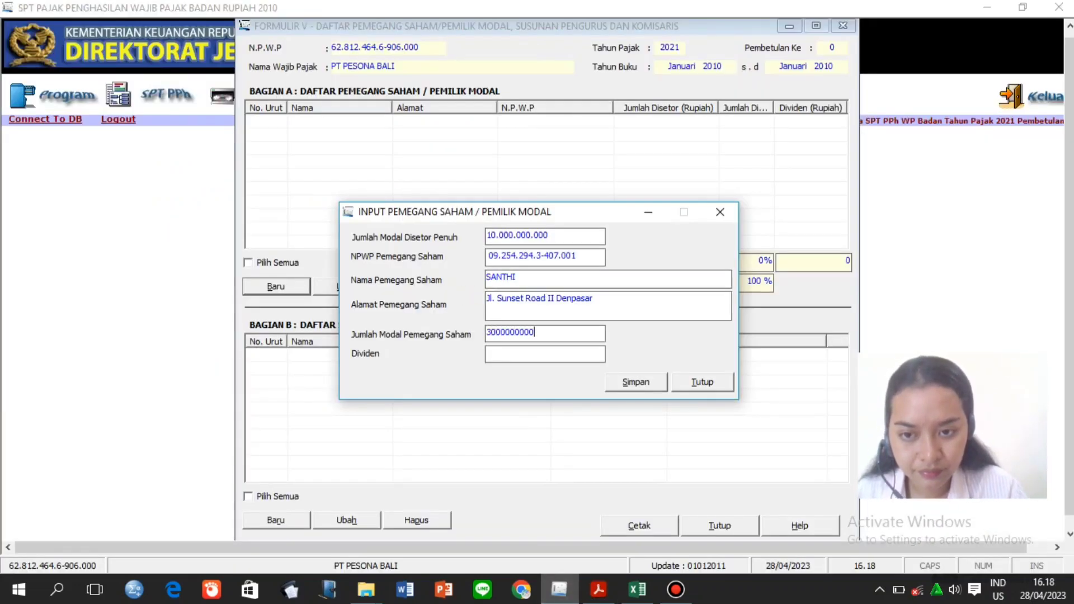
text(.000.000)
click(505, 355)
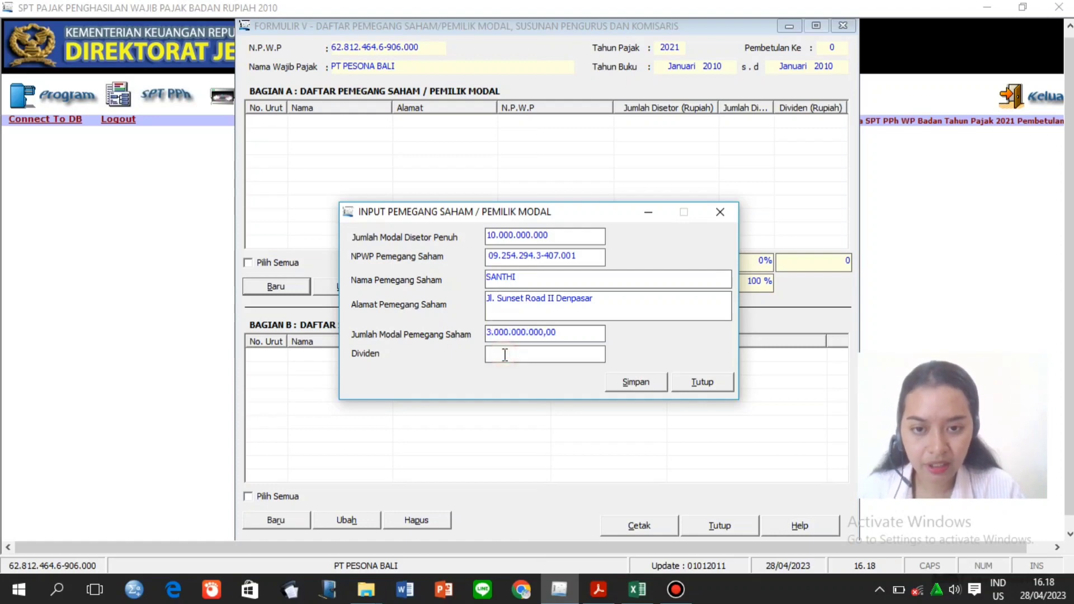
click(632, 384)
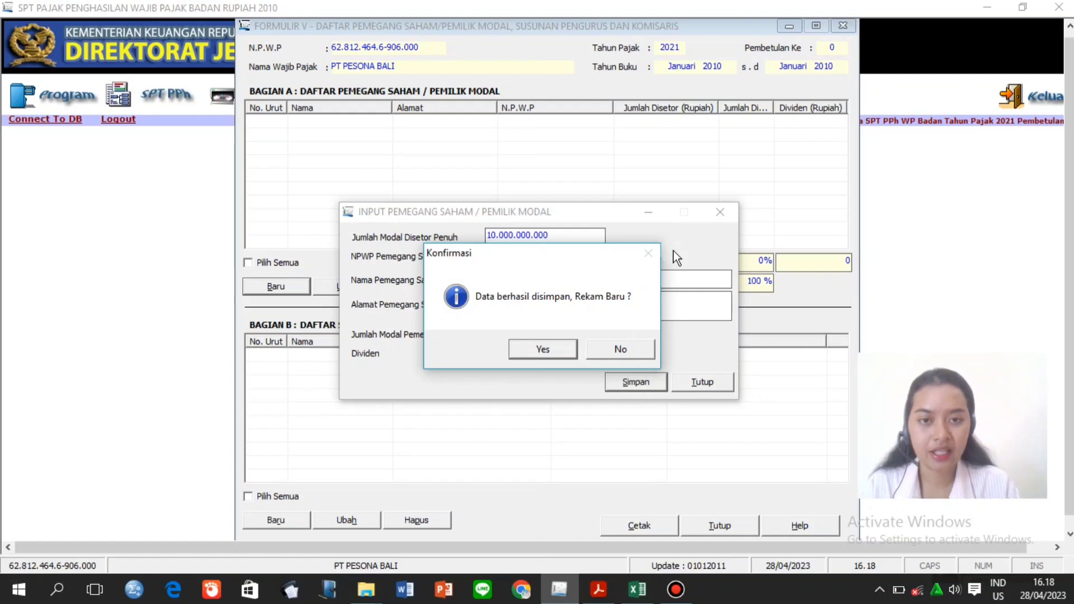
click(531, 348)
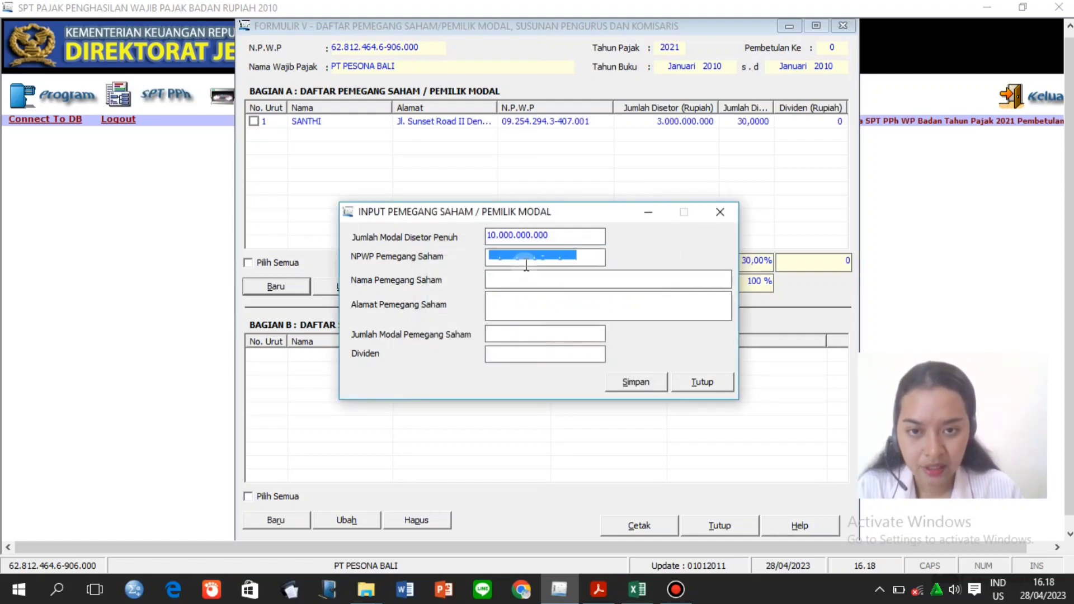
Enter the second shareholder's tax number and name, pasting the address from Excel cell F6.
click(491, 257)
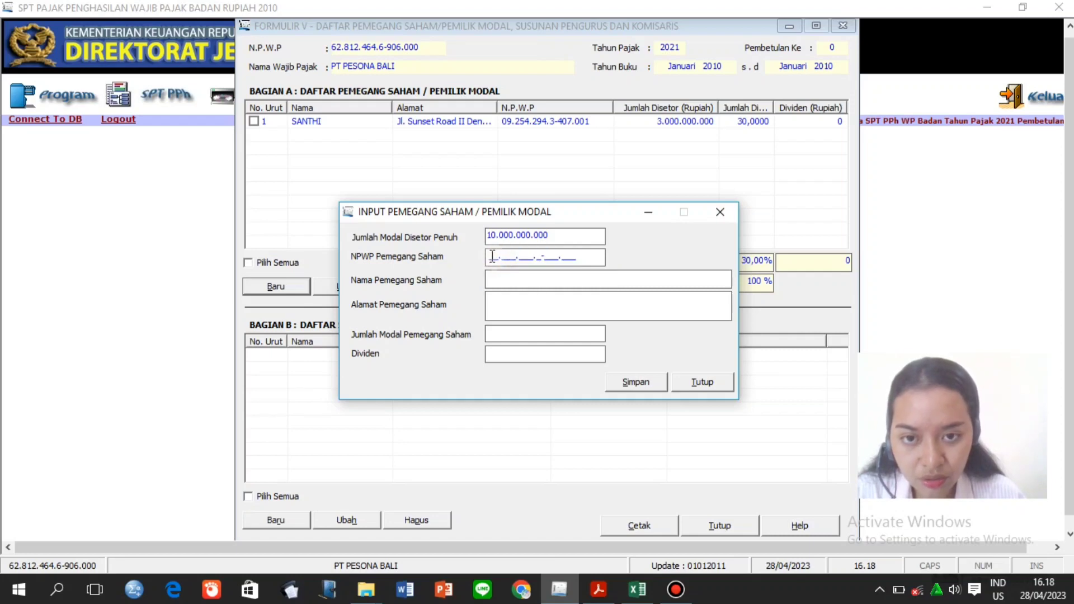
click(492, 256)
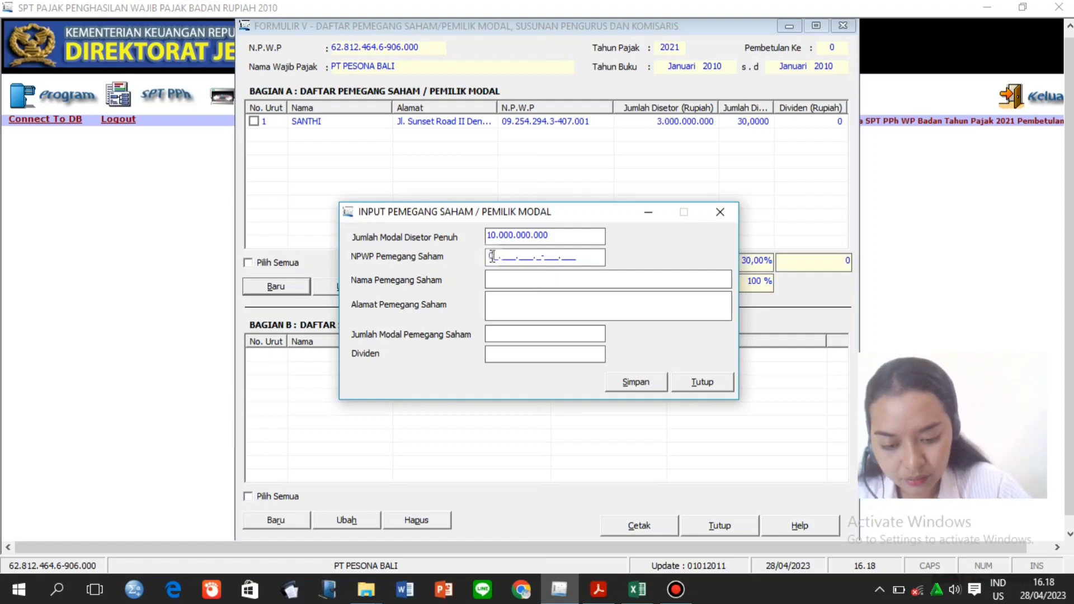
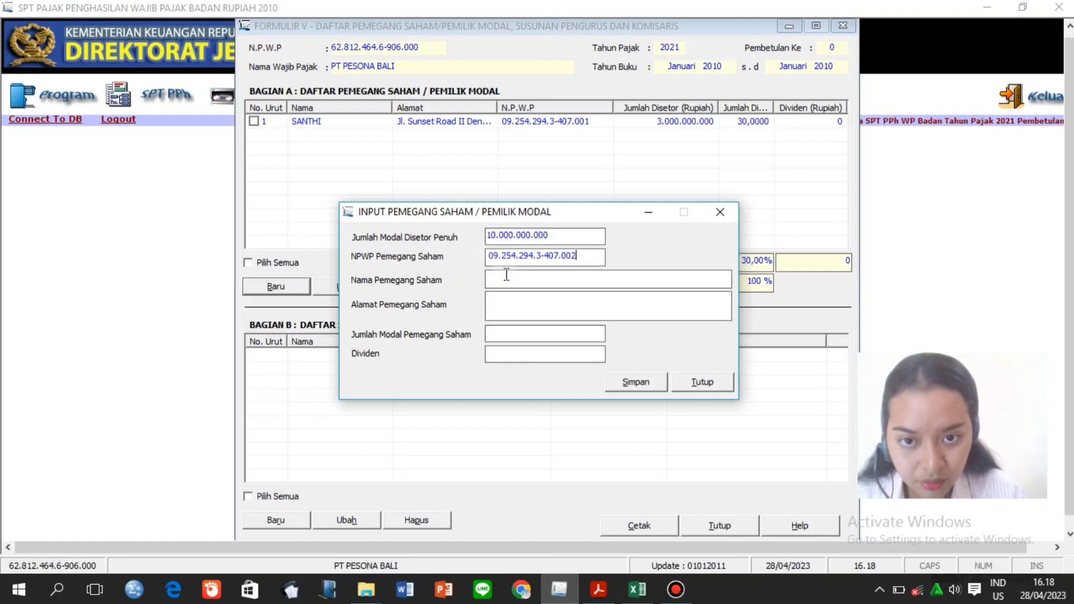
click(507, 275)
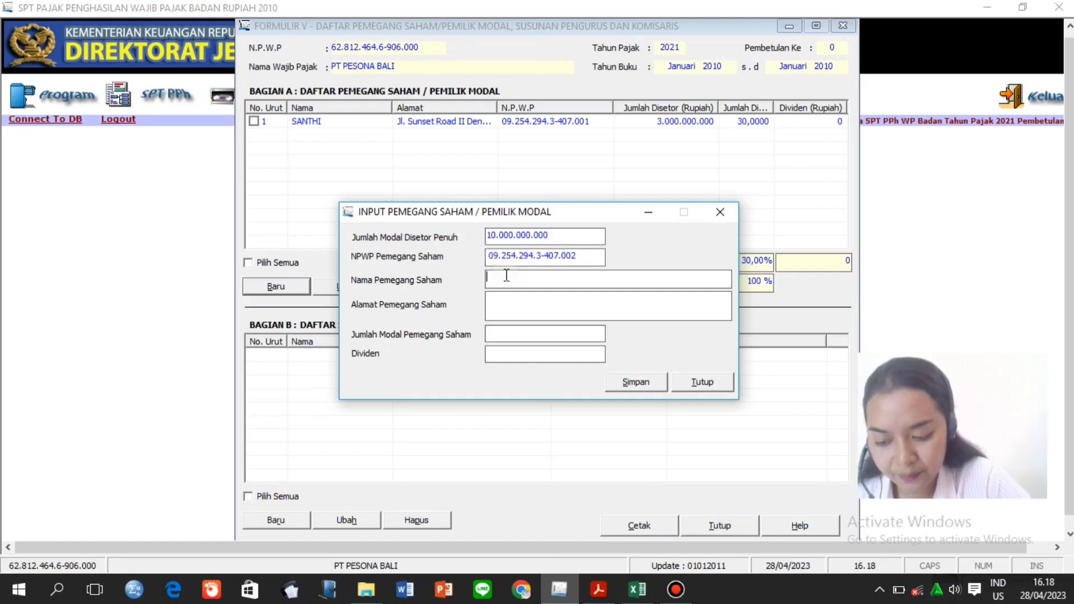
text(HANY)
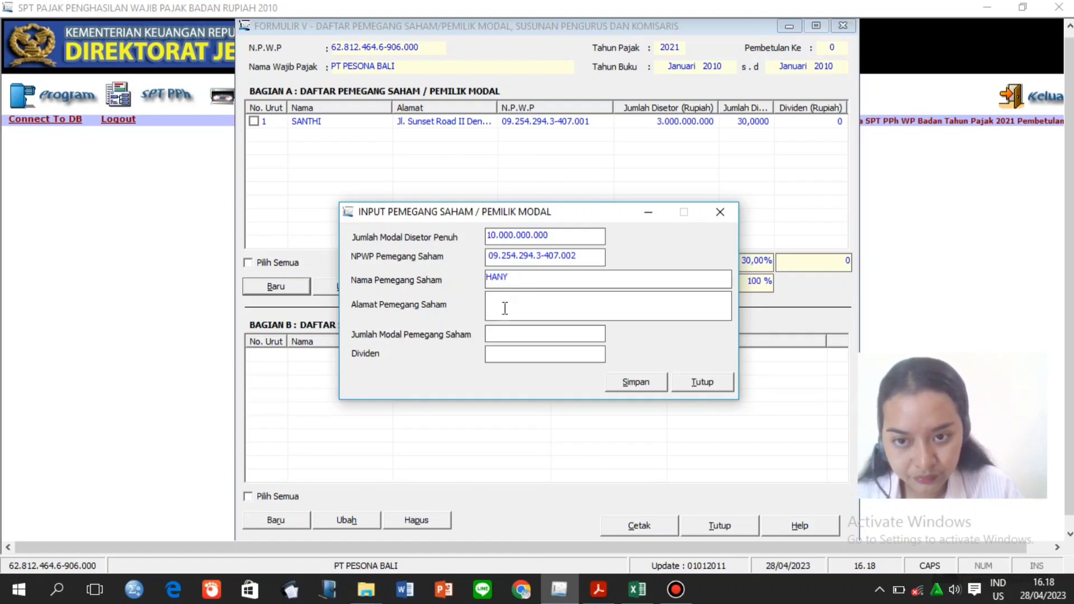
click(506, 309)
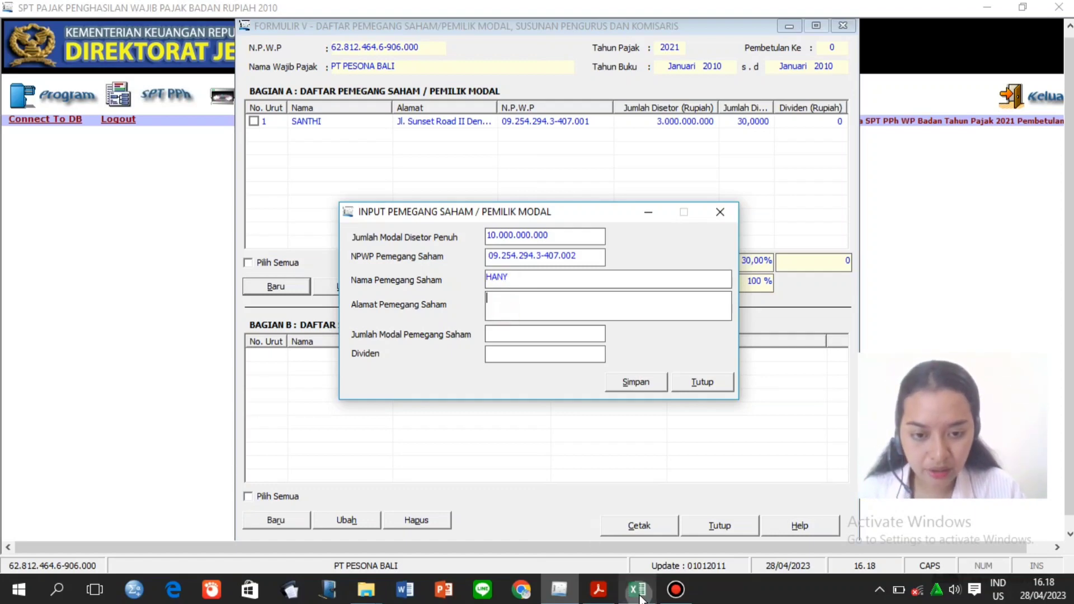
click(638, 589)
click(480, 286)
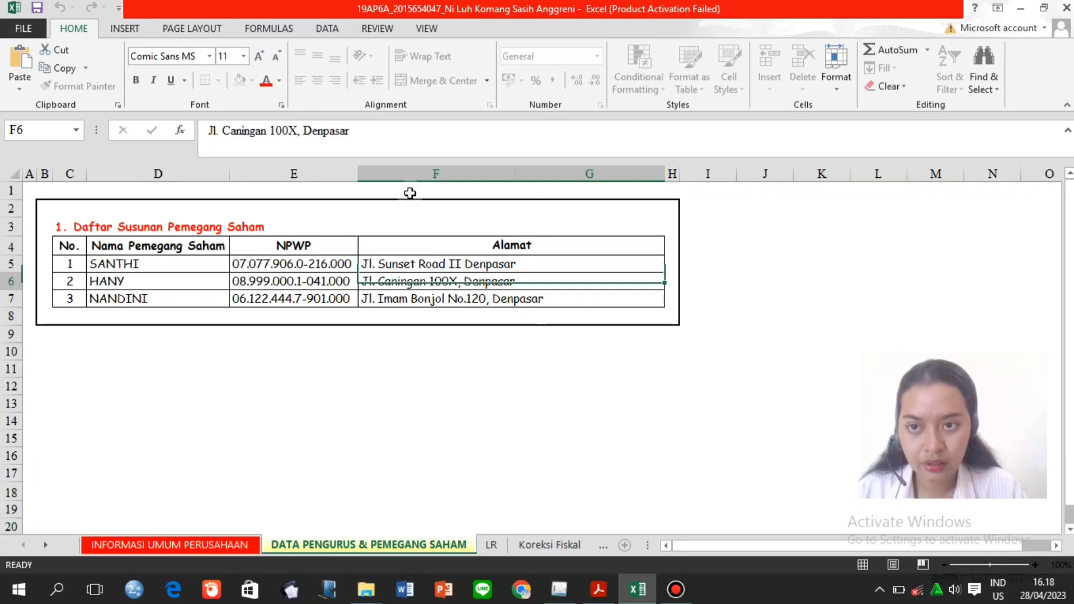
drag(348, 131, 192, 139)
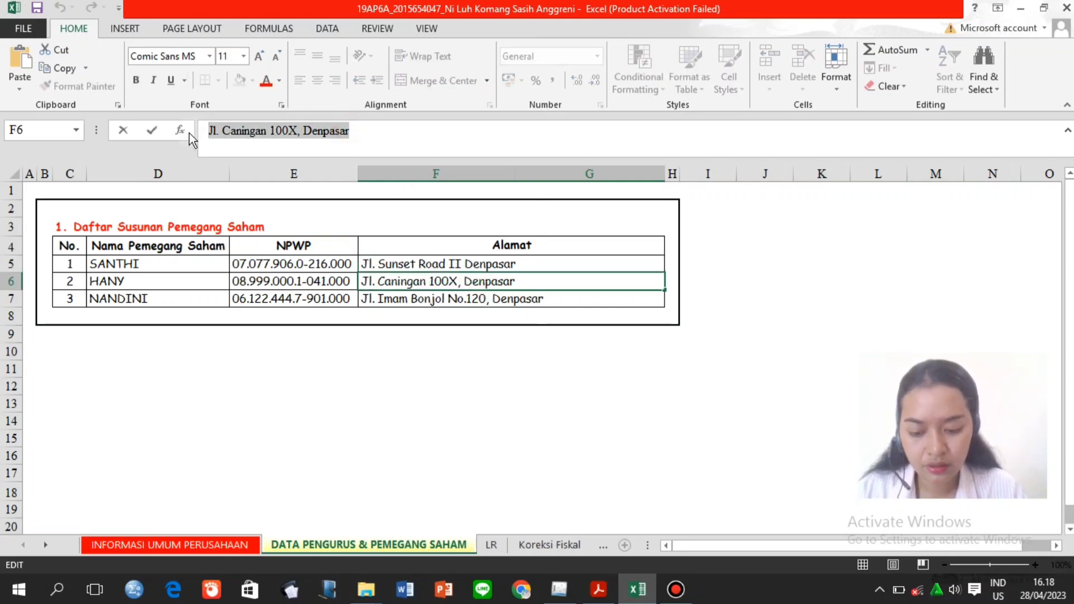
key(ctrl+c)
click(559, 590)
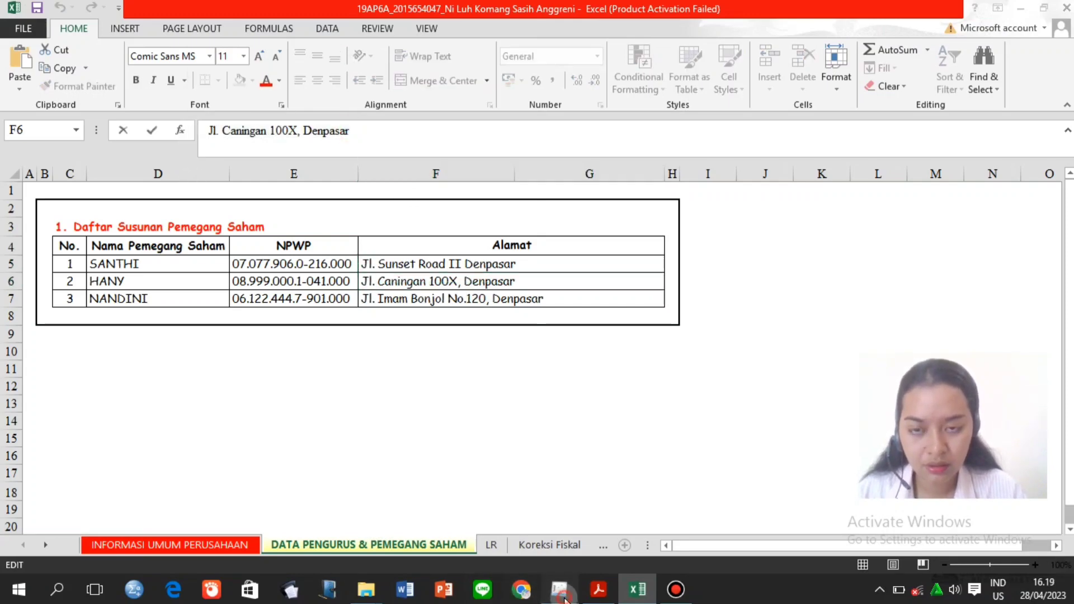
key(ctrl+v)
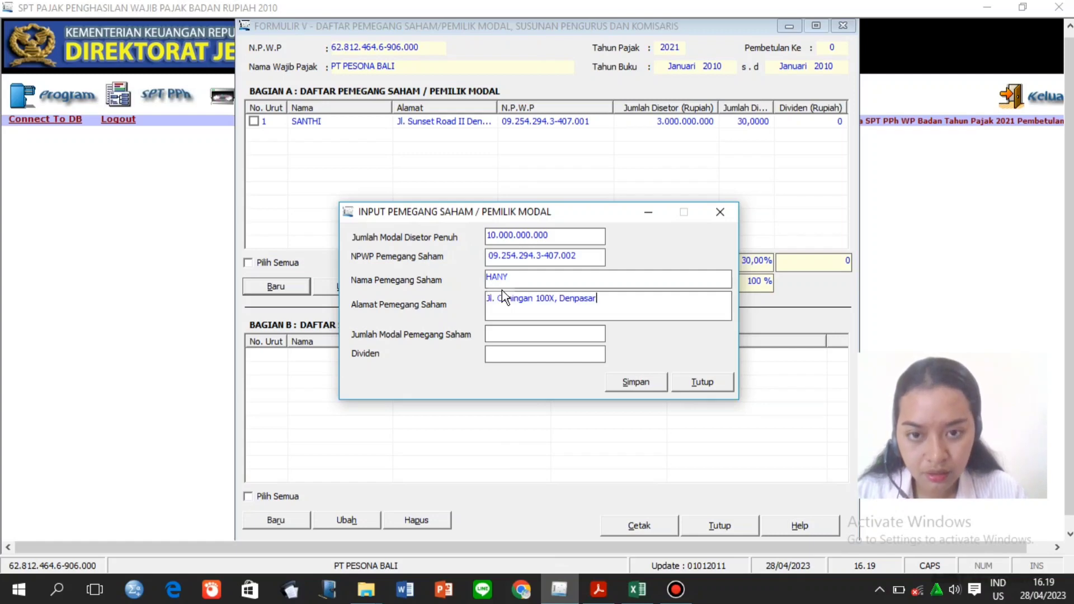
Enter 2.000.000.000 capital, save the second shareholder, and begin a new record.
click(518, 333)
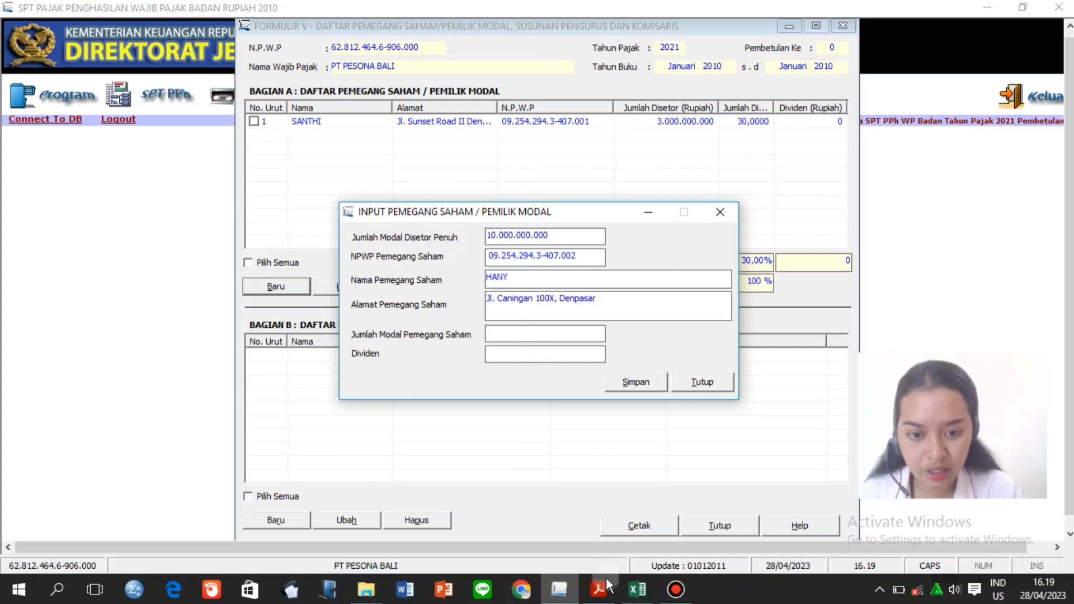
click(601, 589)
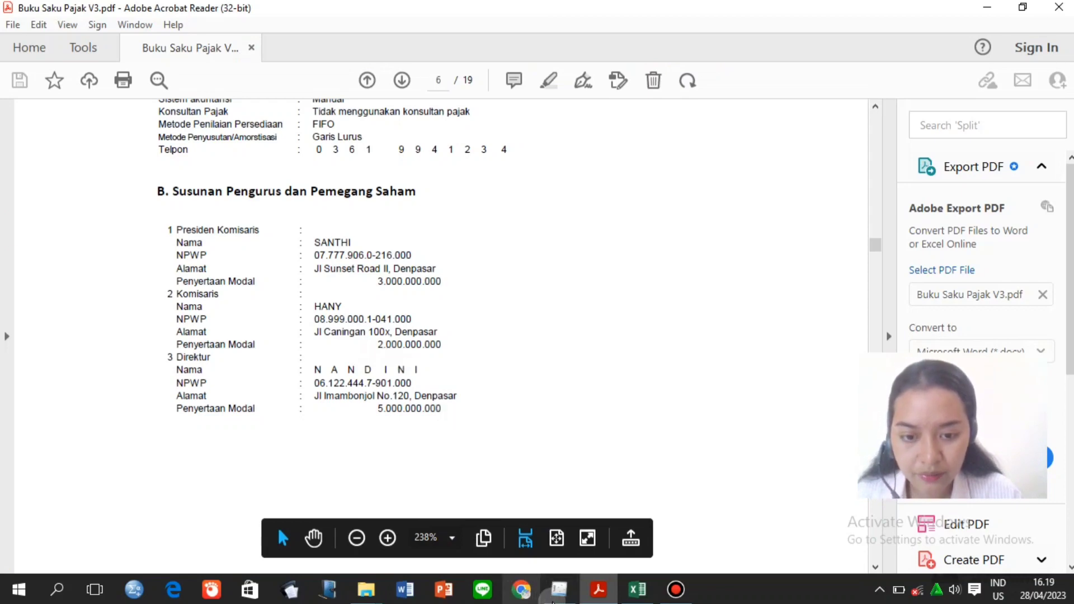
click(558, 593)
text(2.0)
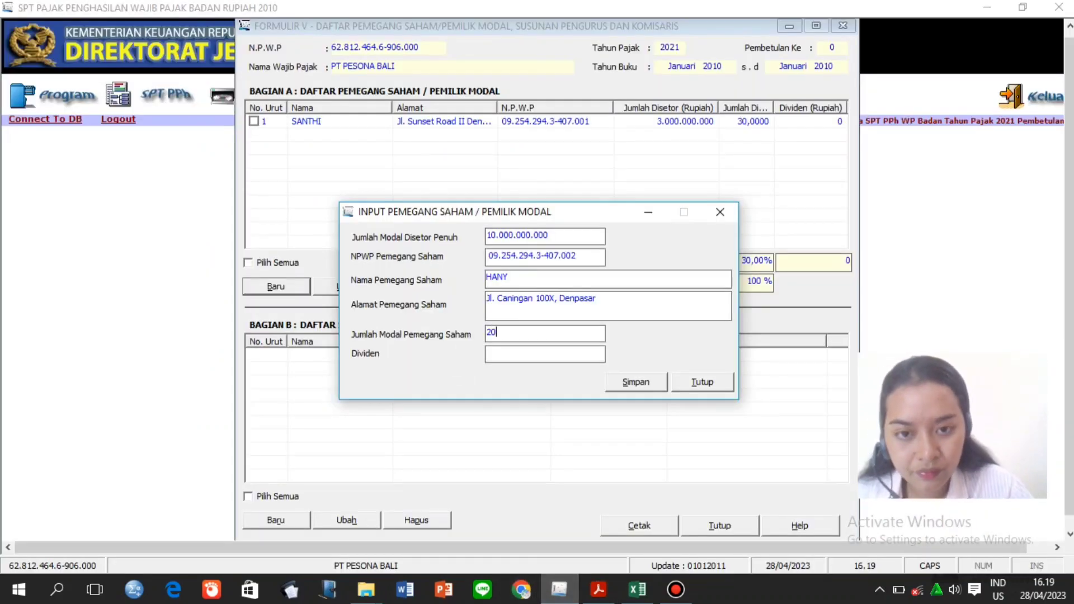
text(00)
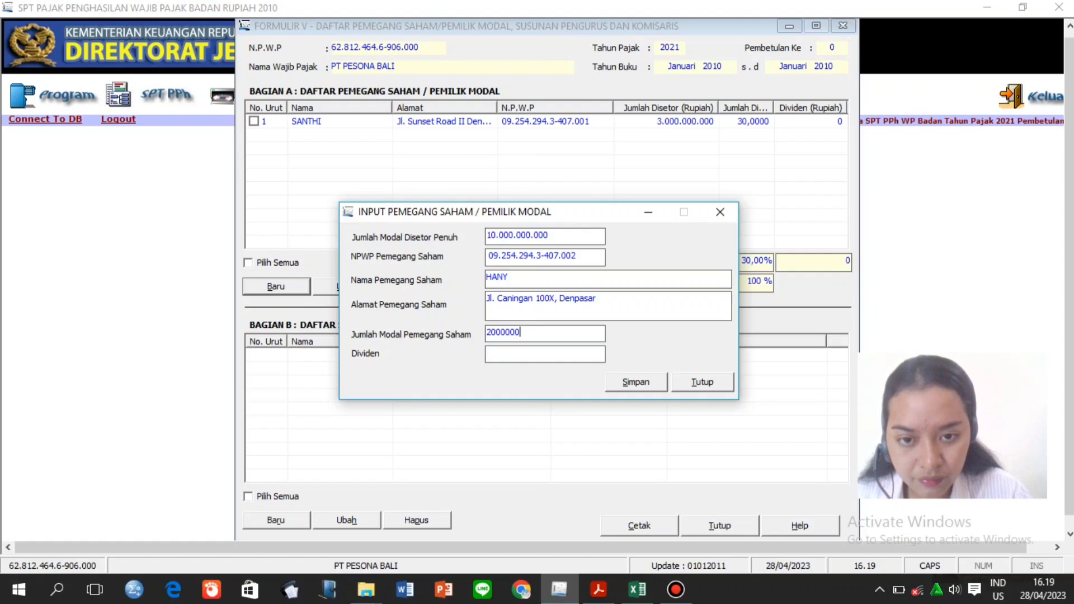
text(.000.000)
click(501, 350)
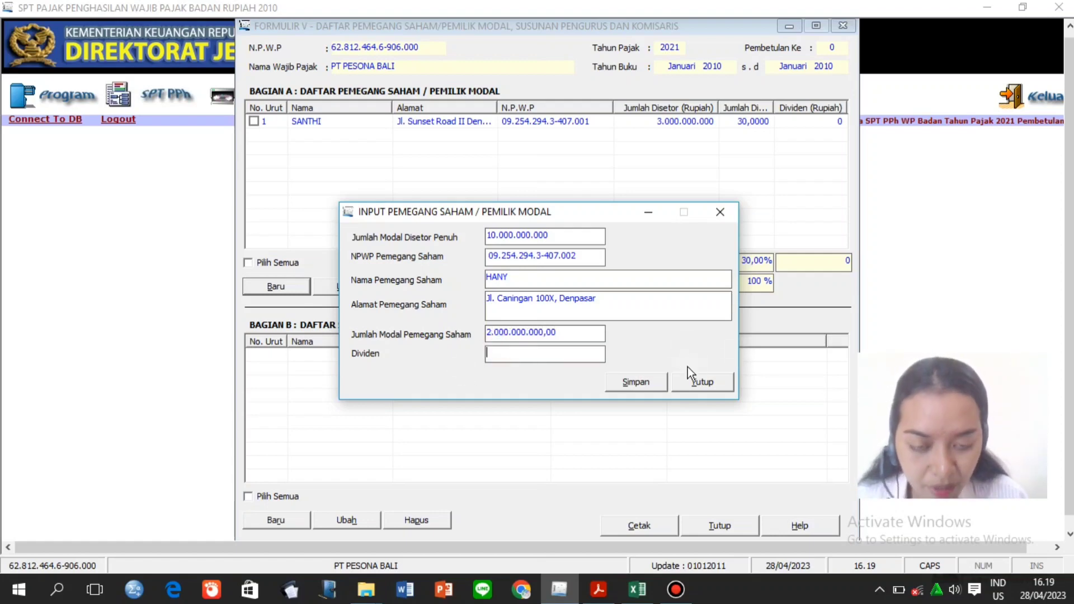
click(655, 379)
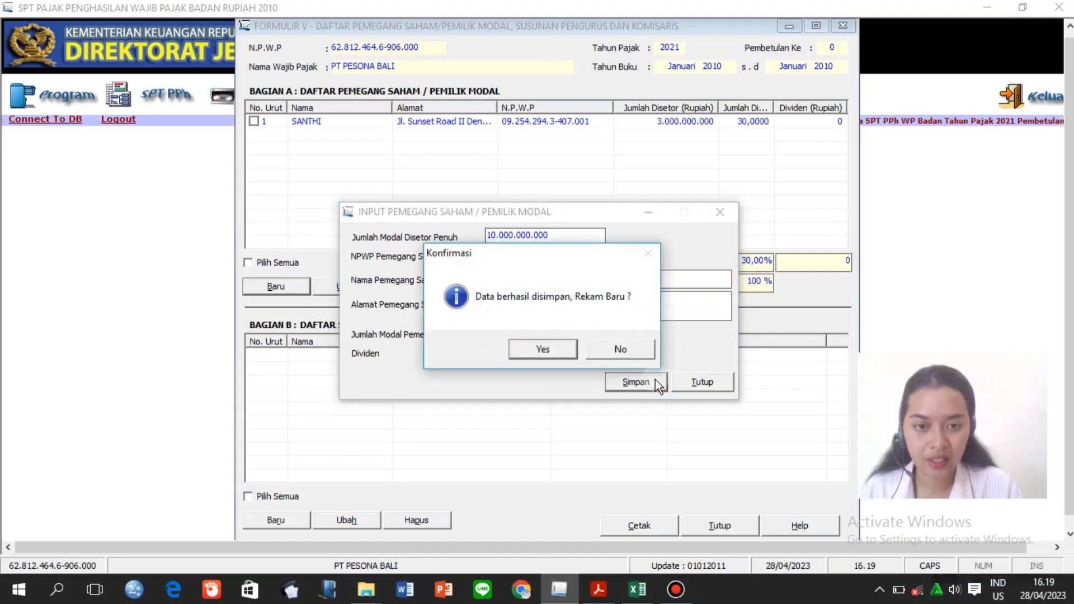
click(543, 350)
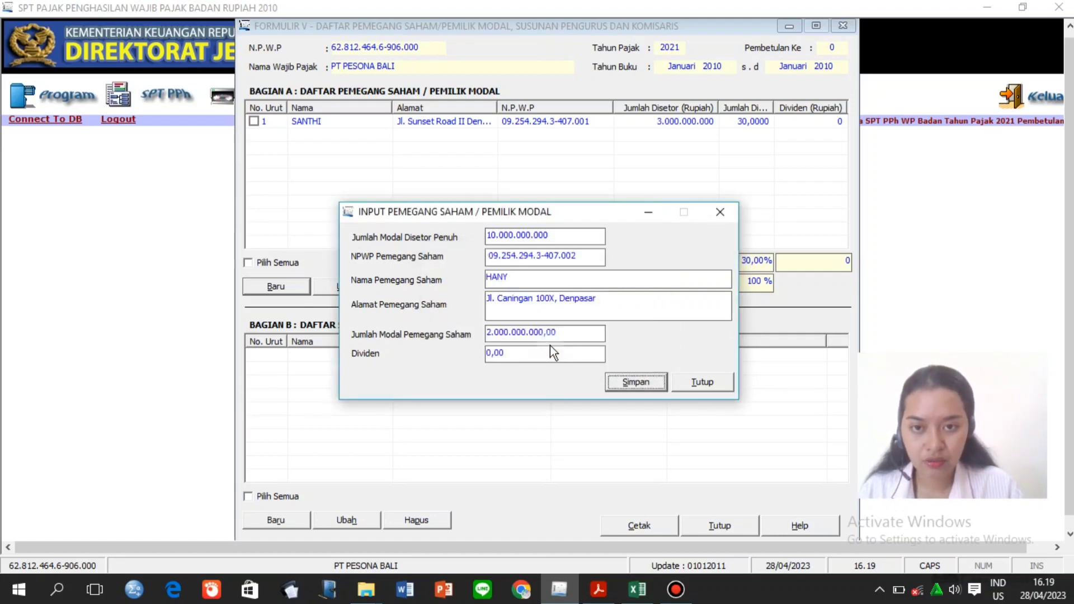
click(493, 256)
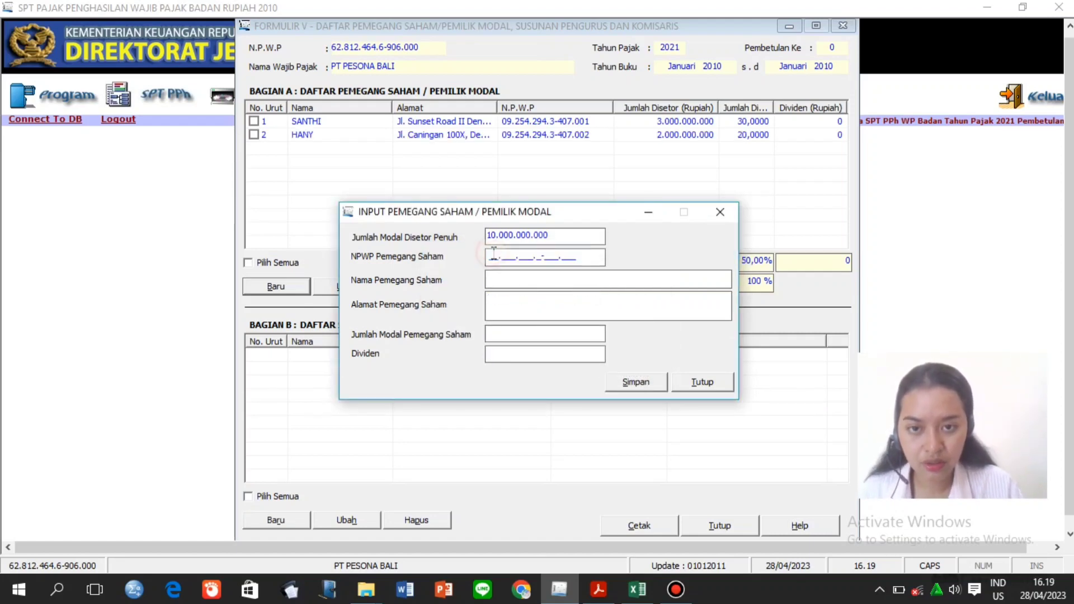
Enter the third shareholder's tax number and name, pasting the address from Excel cell F7.
click(488, 256)
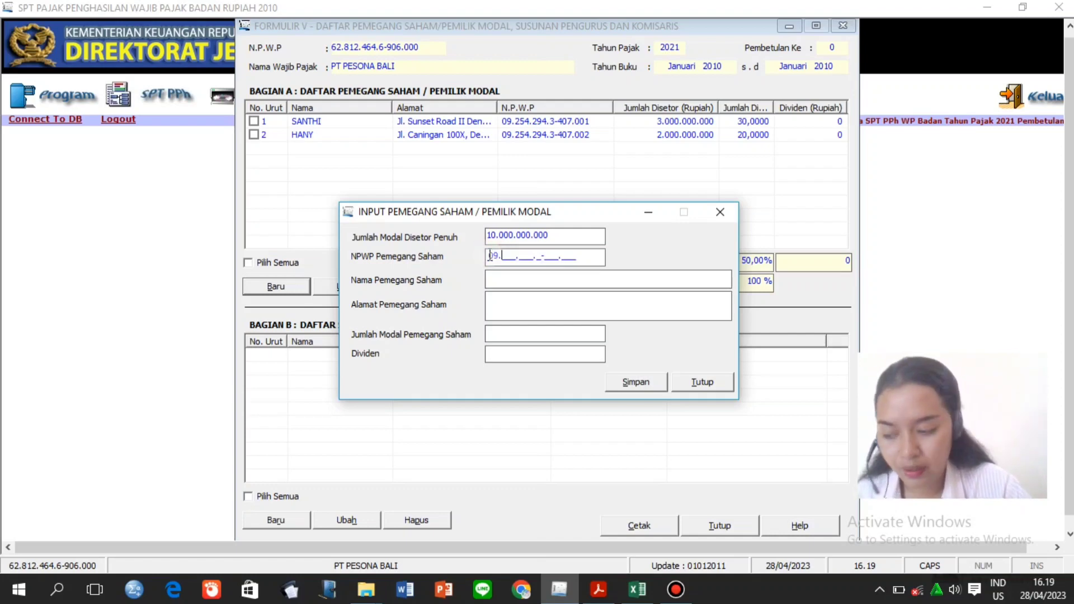
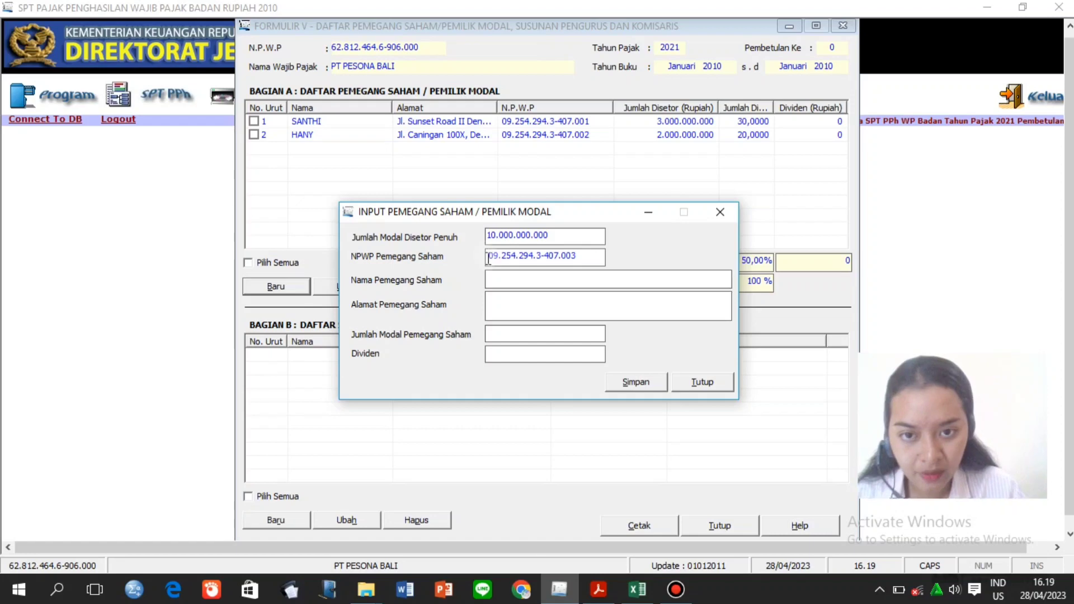
click(495, 280)
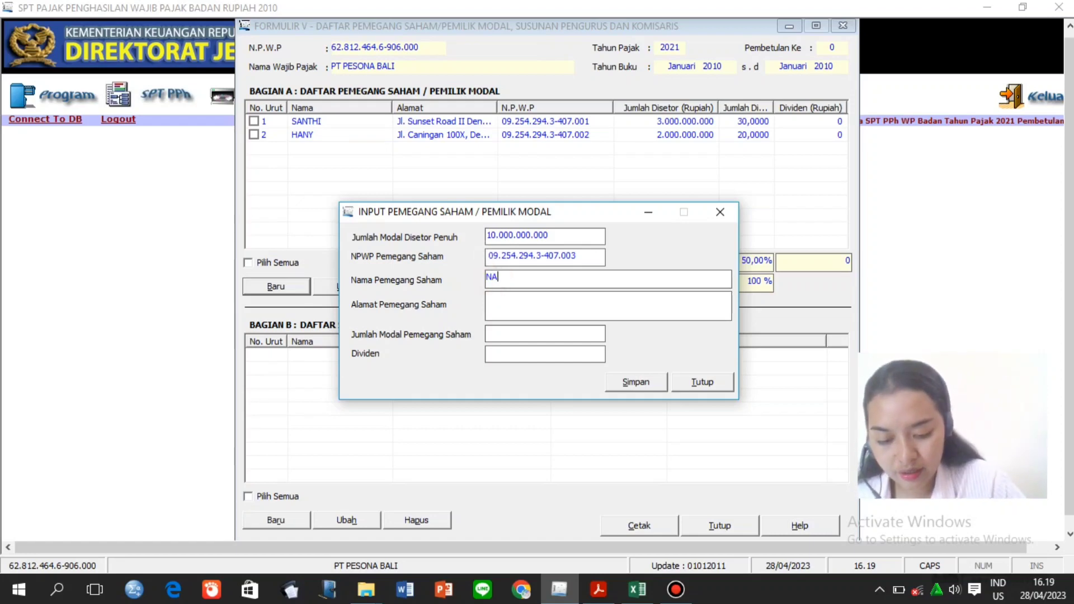
text(INI)
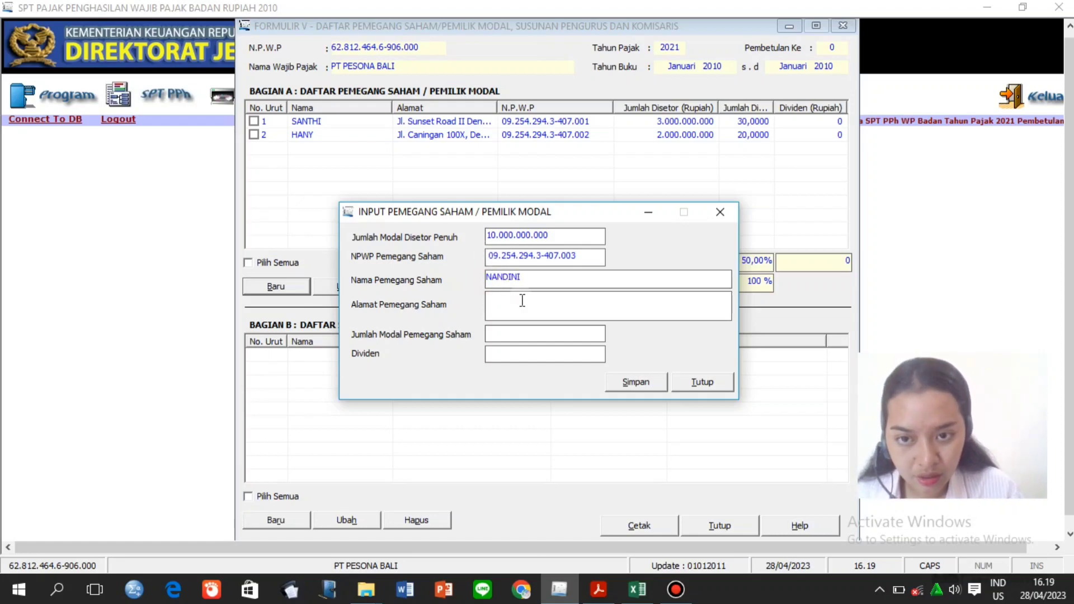
click(521, 300)
click(632, 590)
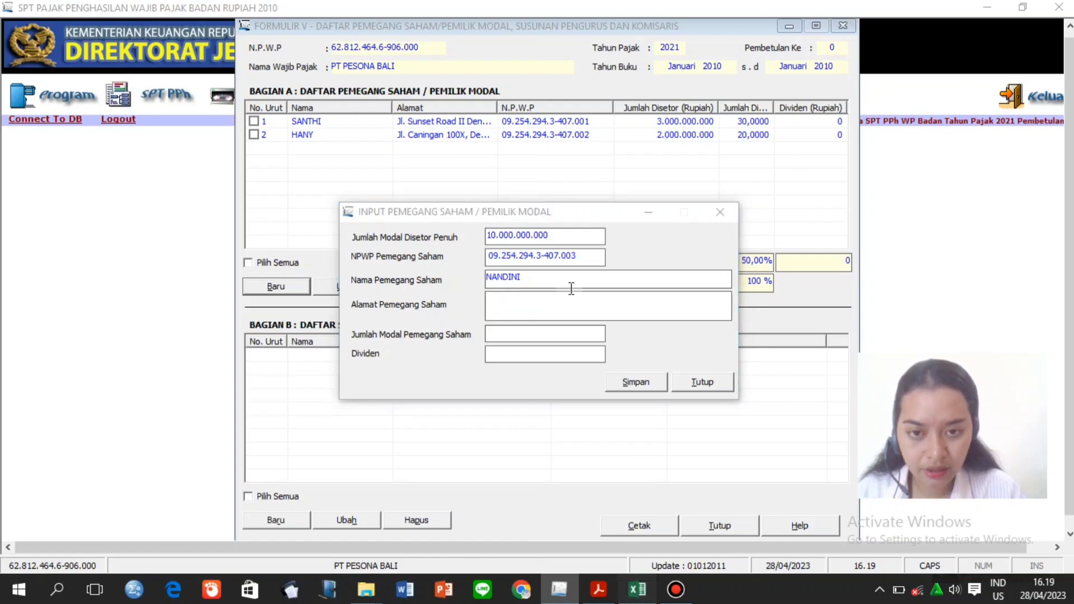
click(560, 299)
drag(402, 140, 187, 138)
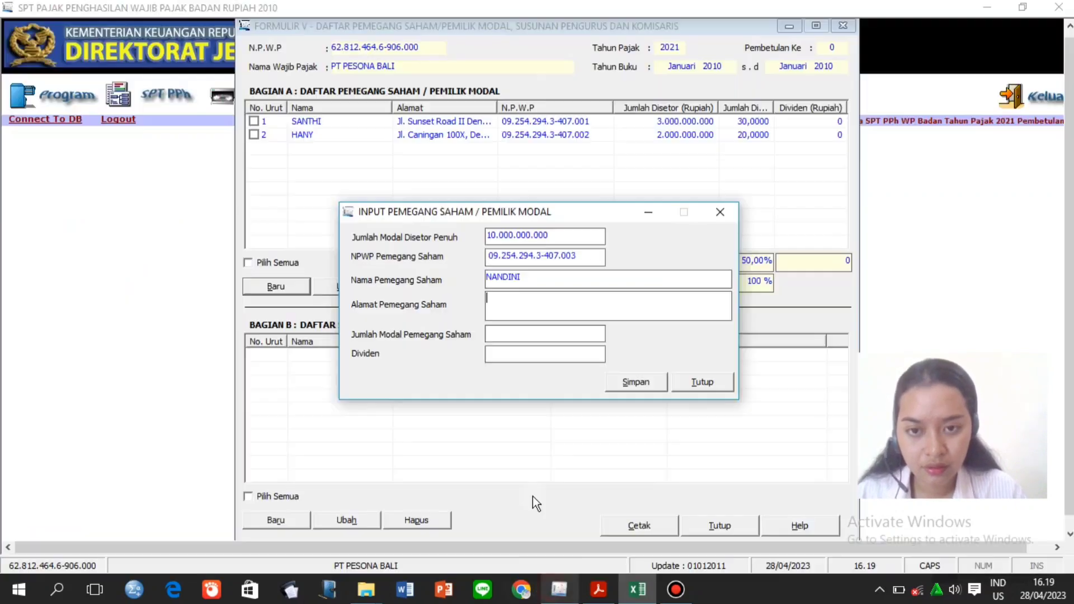
click(560, 590)
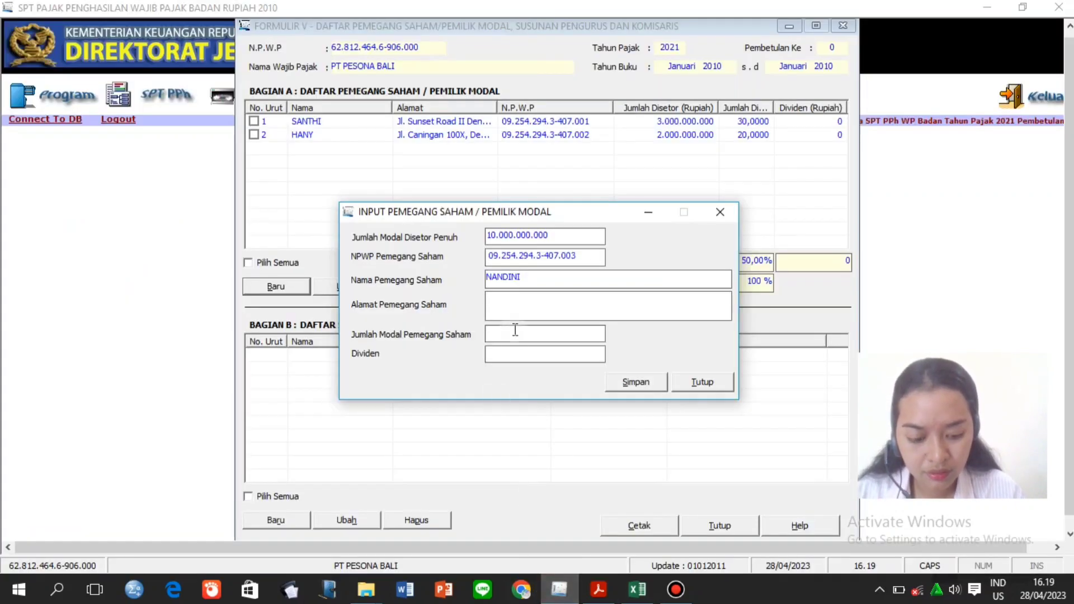
key(ctrl+v)
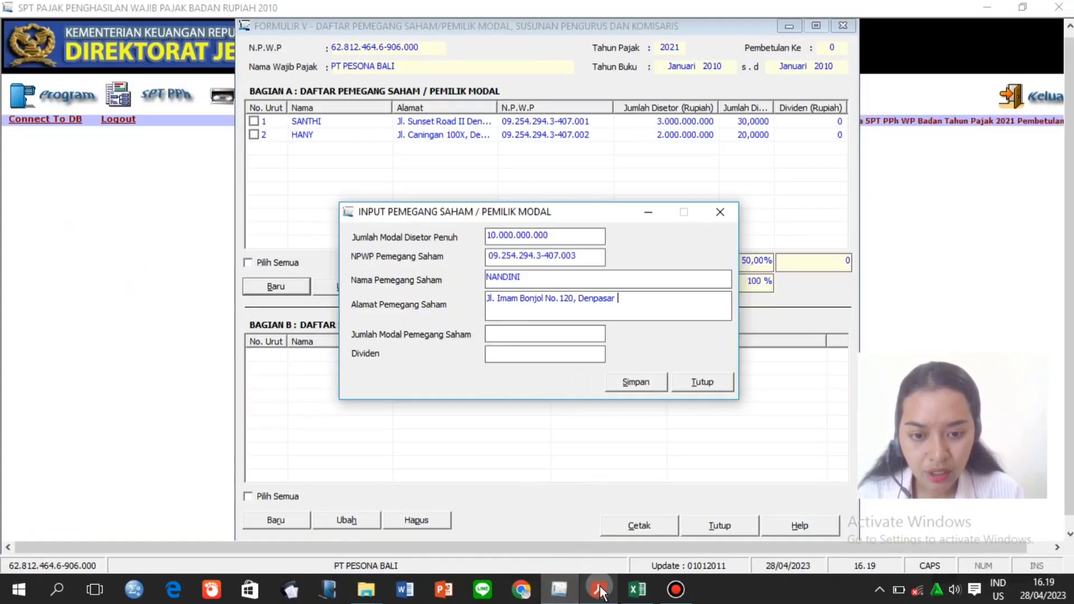
Enter 5.000.000.000 capital, save the third shareholder, and close the input dialog.
click(599, 591)
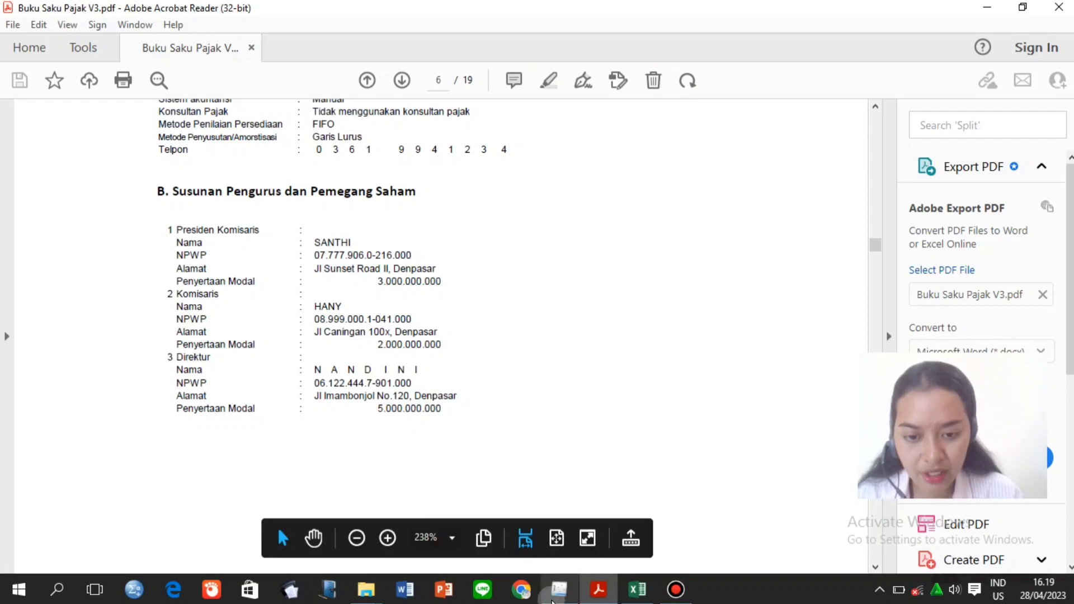
click(554, 593)
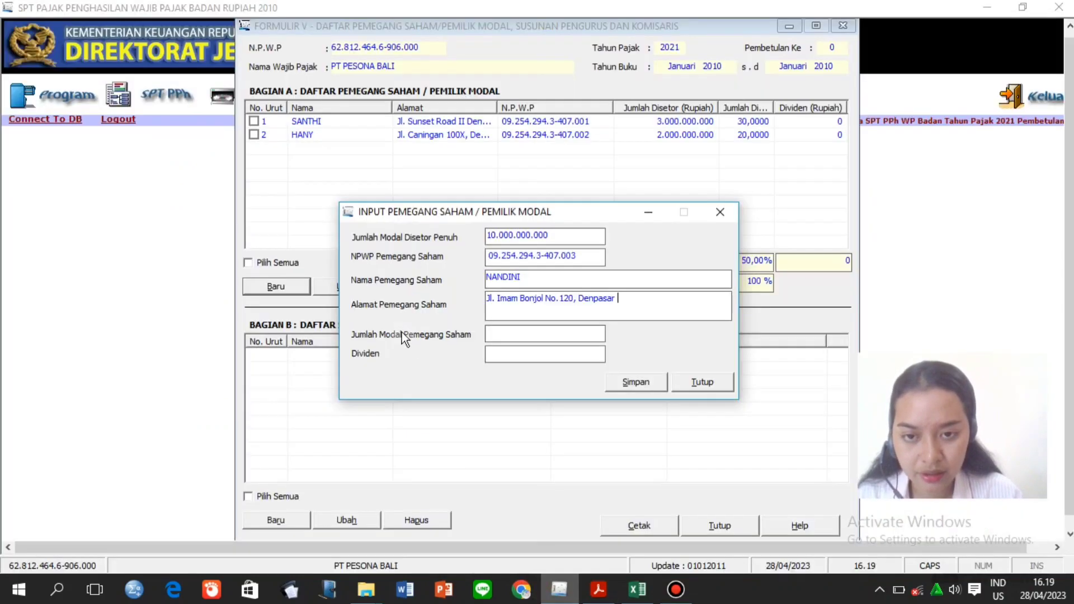
click(577, 334)
text(5000000000)
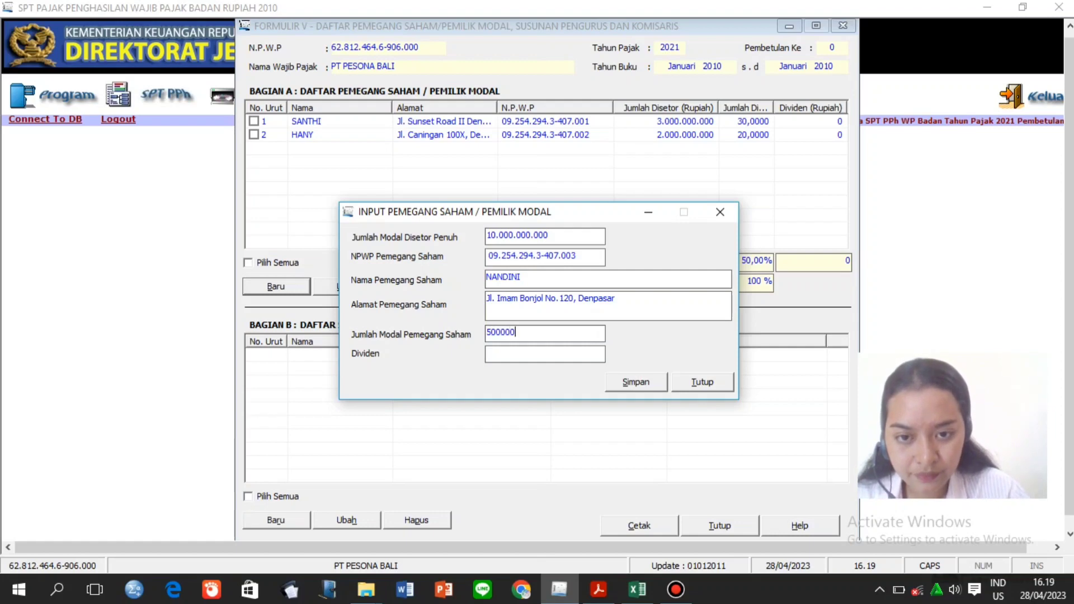
click(573, 353)
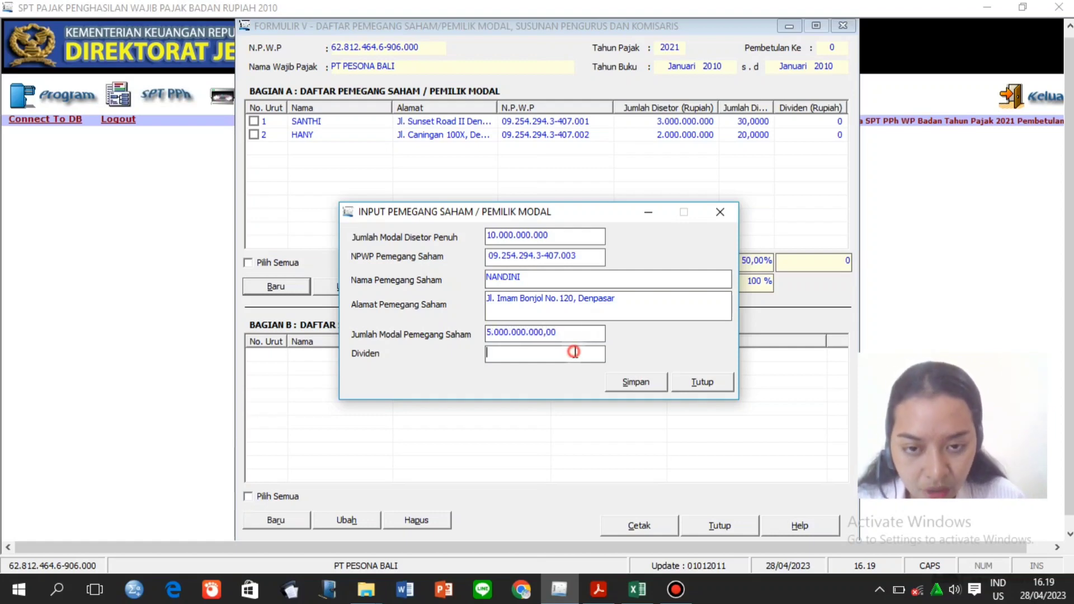
click(633, 381)
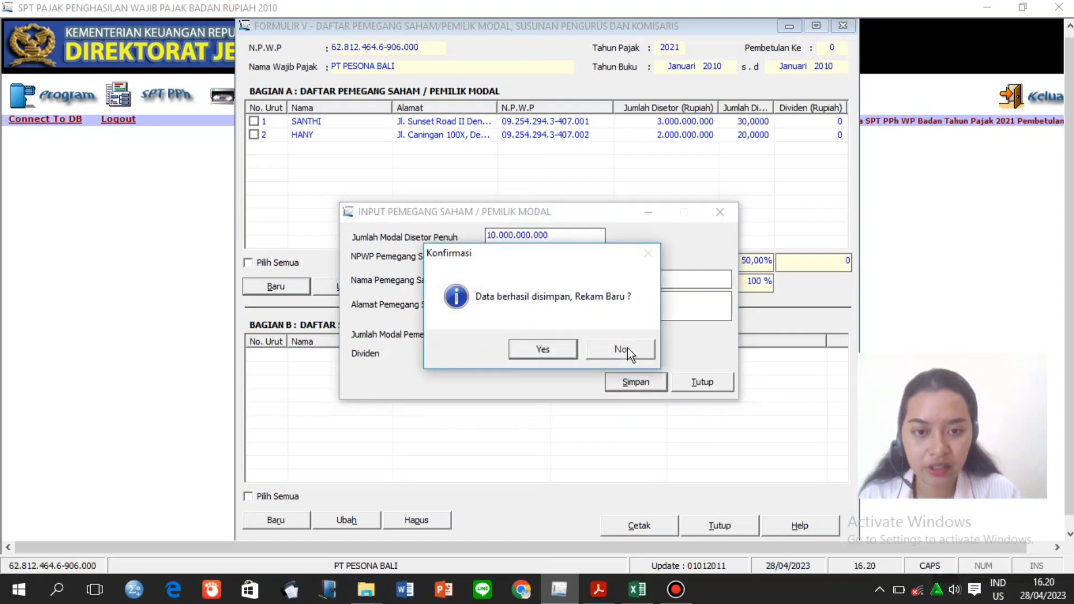
click(622, 349)
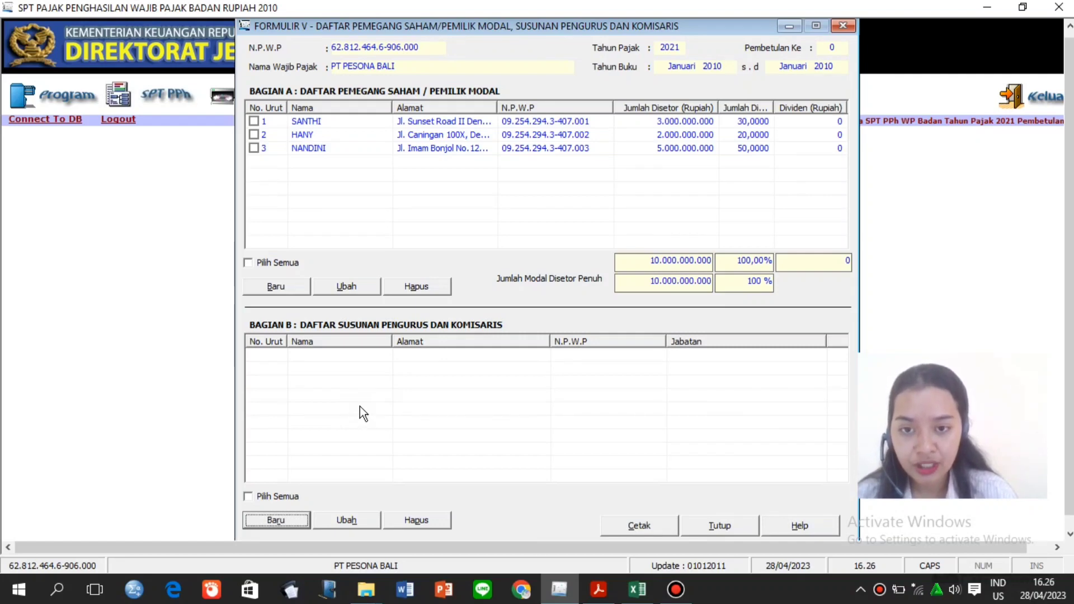
click(287, 520)
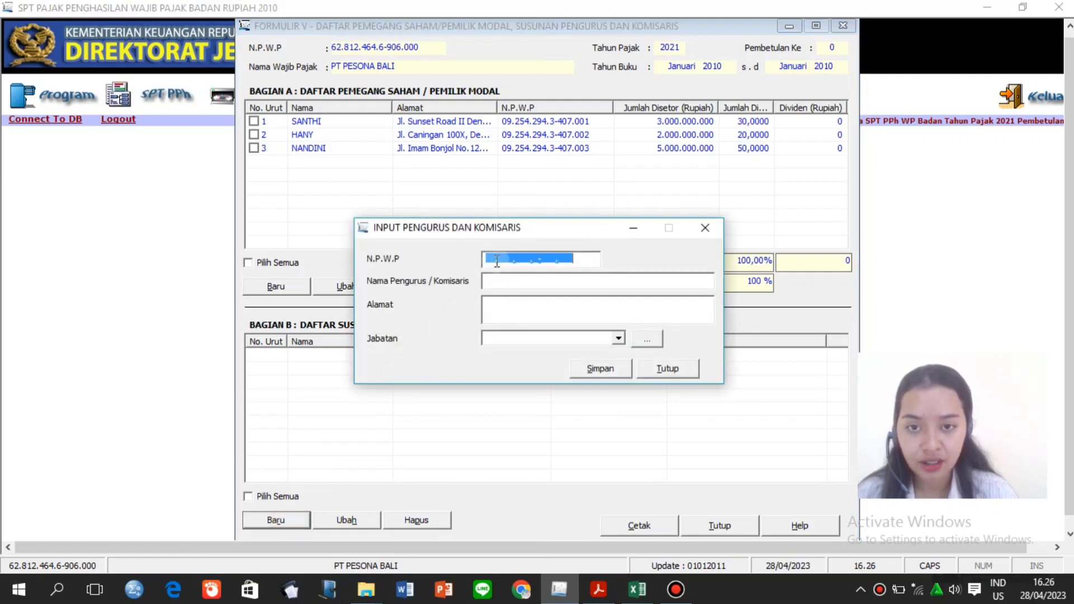
Enter the first officer's tax number and name, pasting the address from Excel cell F5.
click(488, 259)
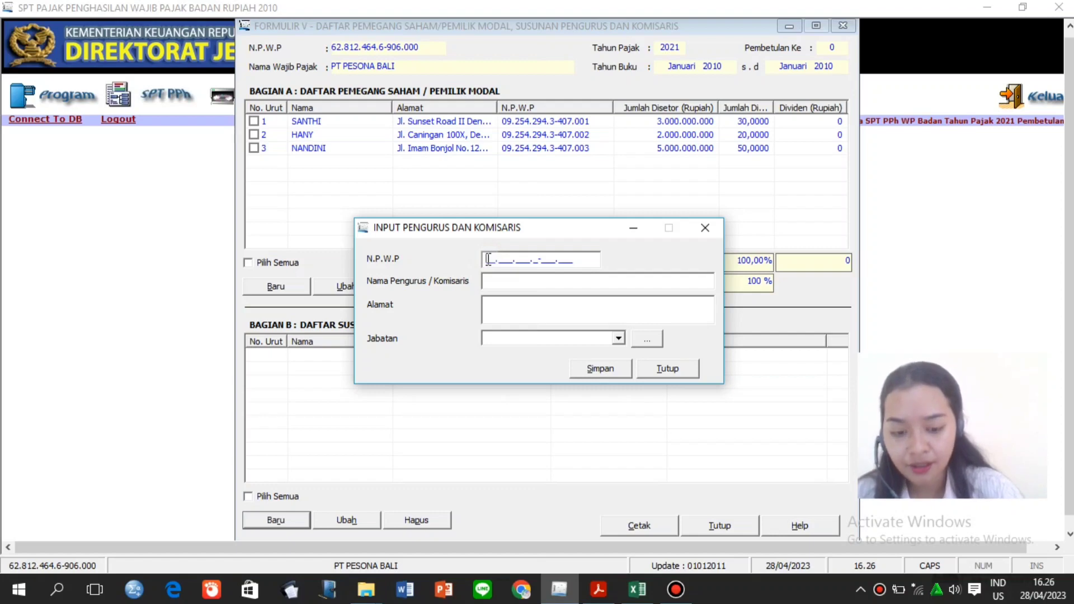
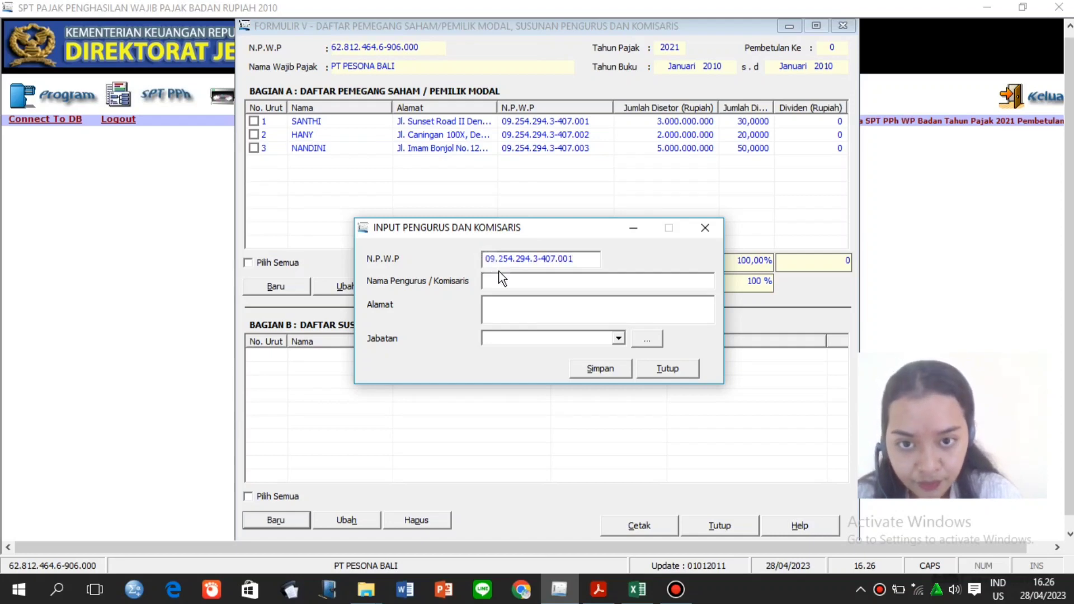
click(506, 281)
text(SANTHI)
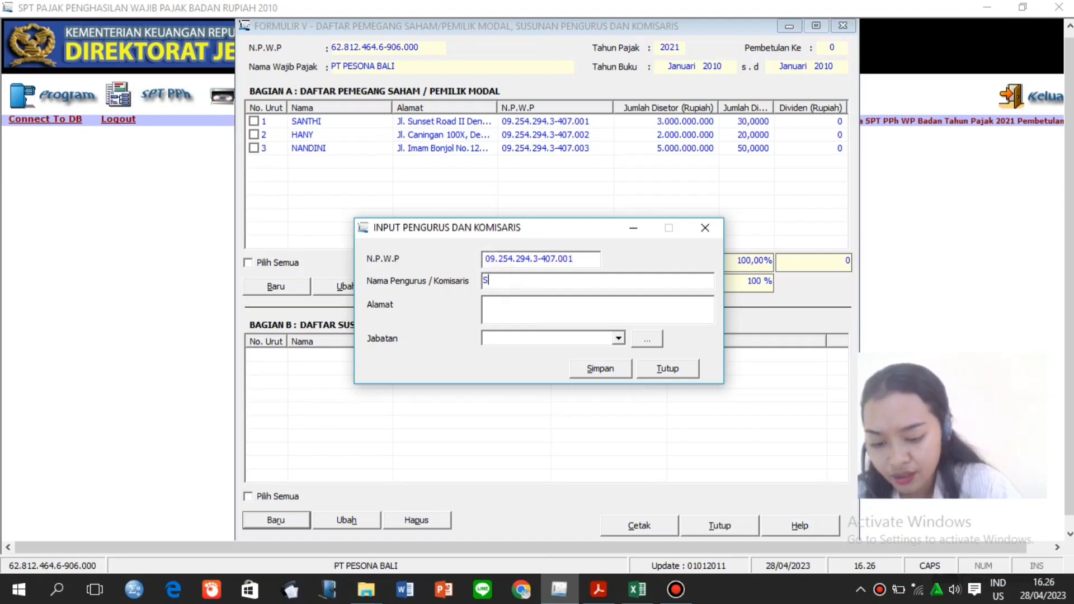
click(503, 302)
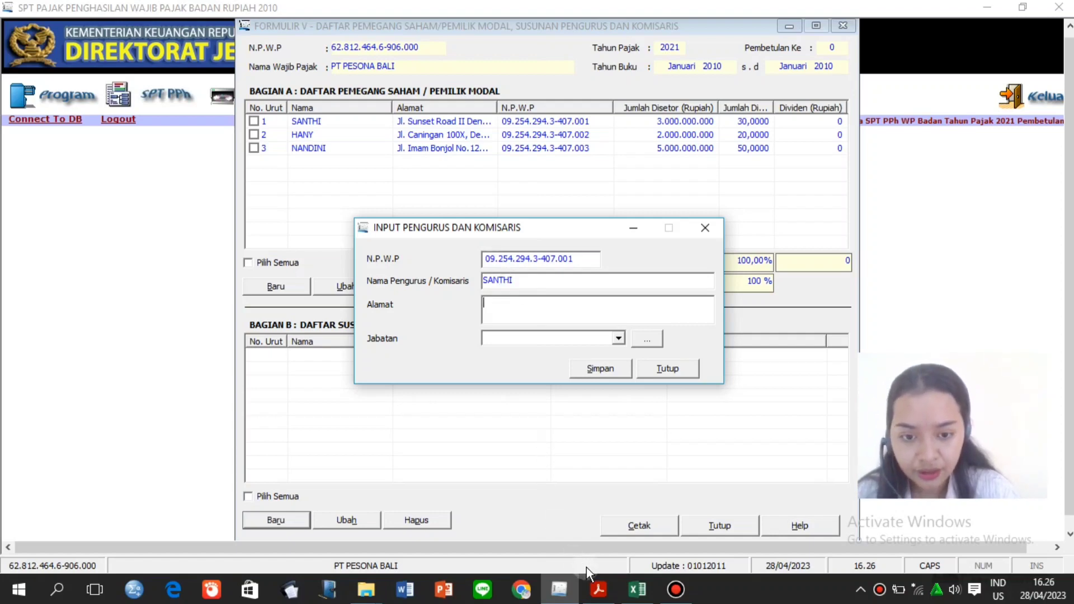
click(640, 595)
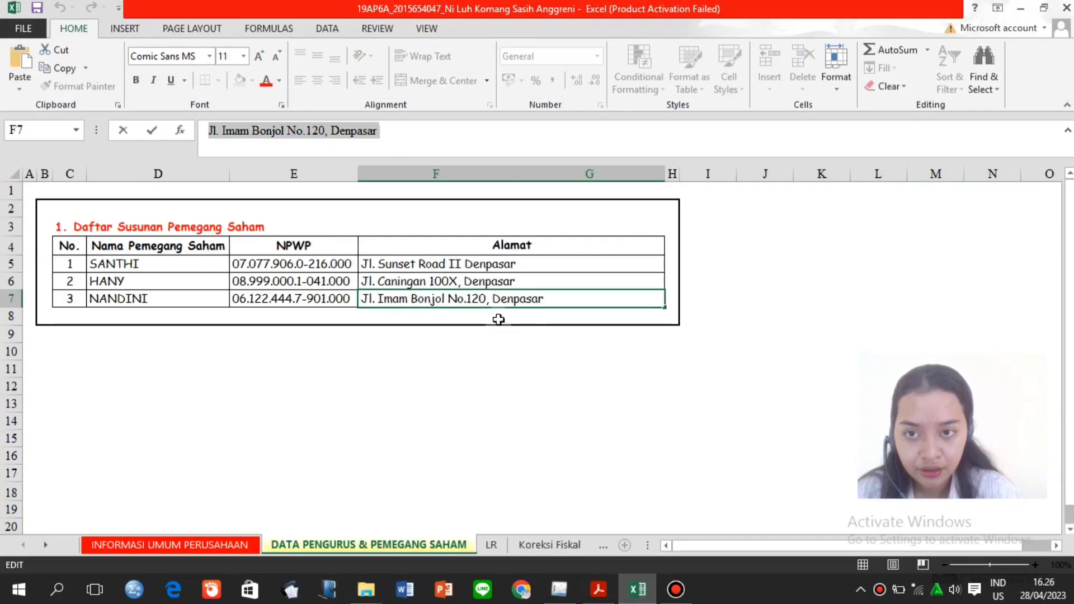
click(468, 264)
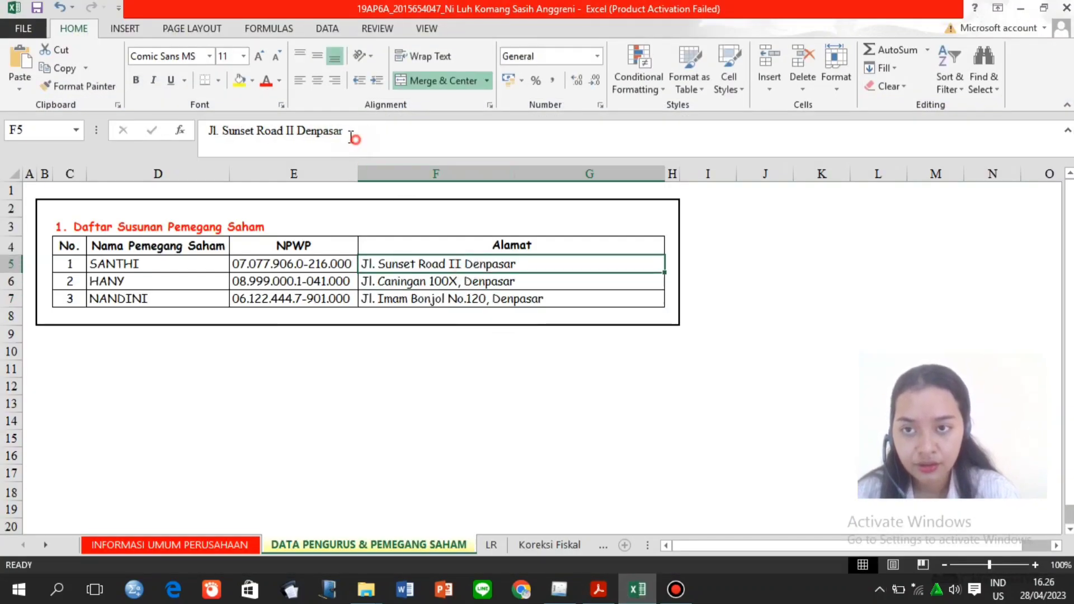
drag(354, 132, 200, 133)
key(ctrl+c)
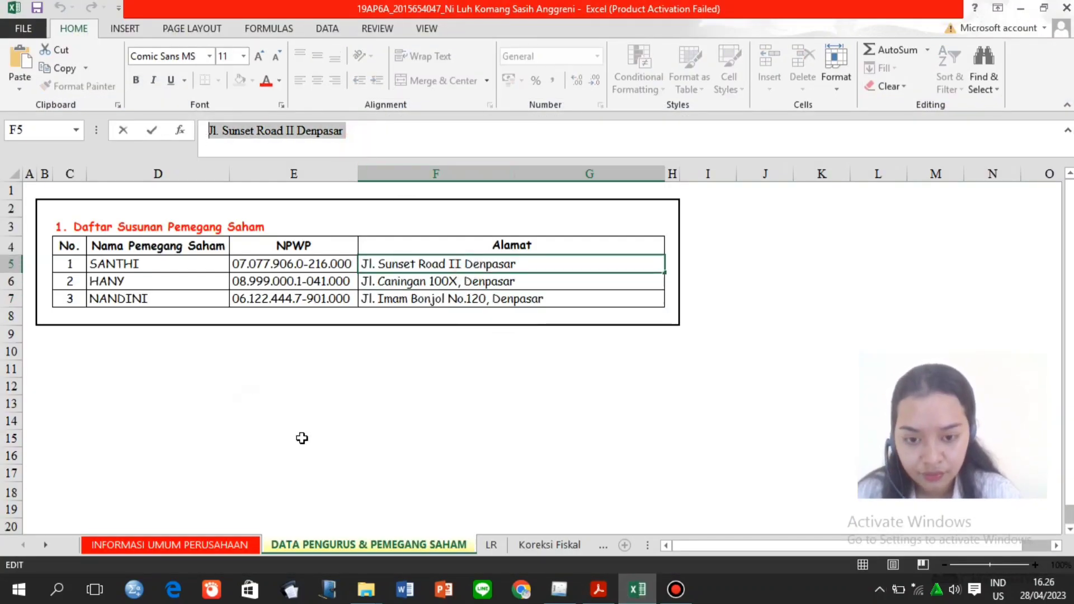
click(559, 590)
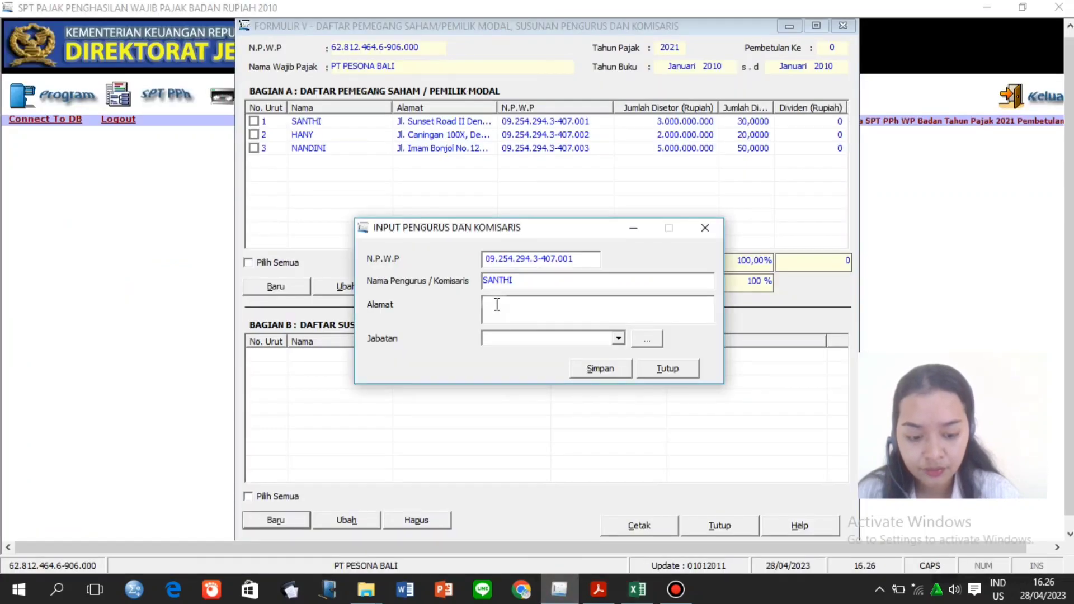
key(ctrl+v)
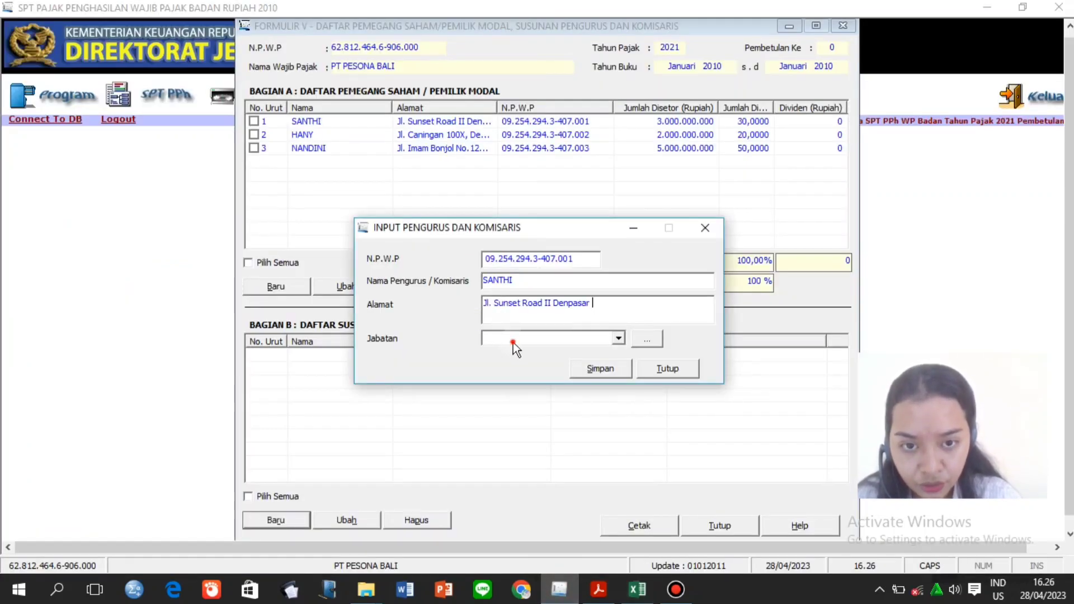
Set the position to Presiden Komisaris, save the officer, and start a new entry.
click(513, 343)
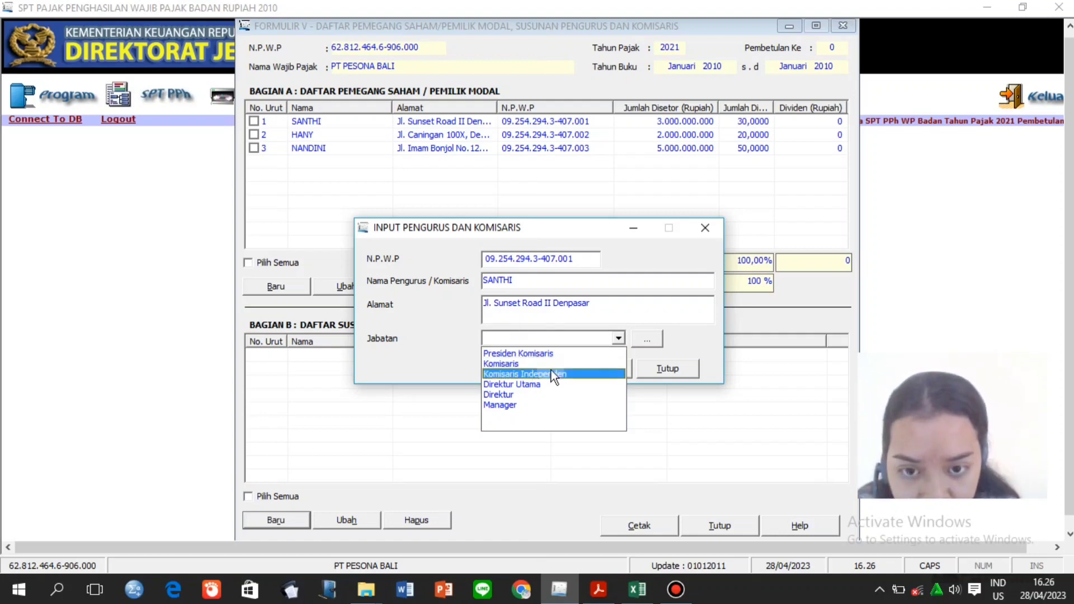
click(554, 355)
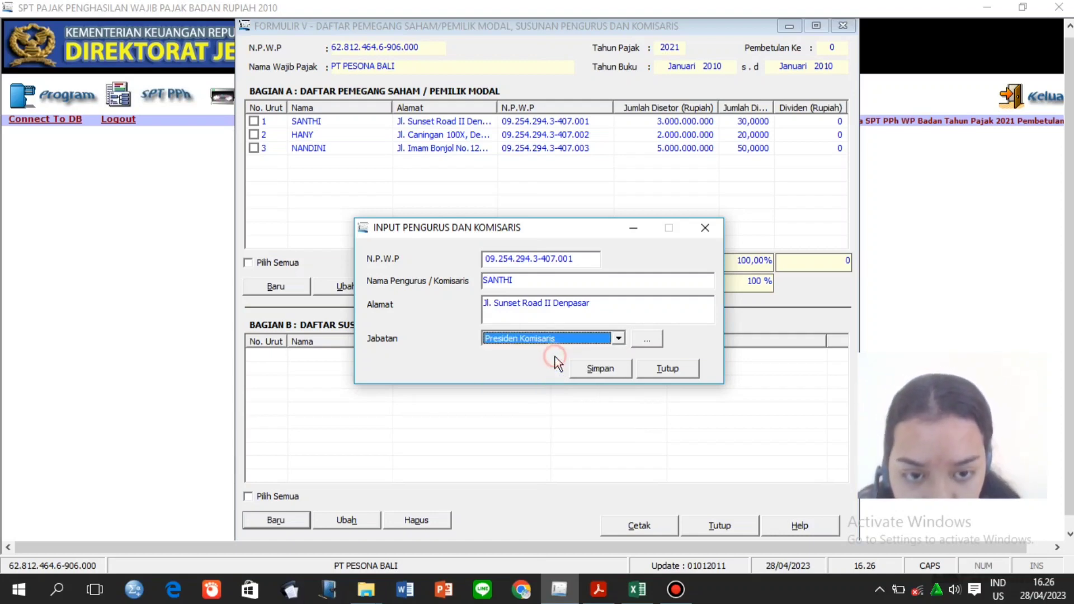
click(586, 371)
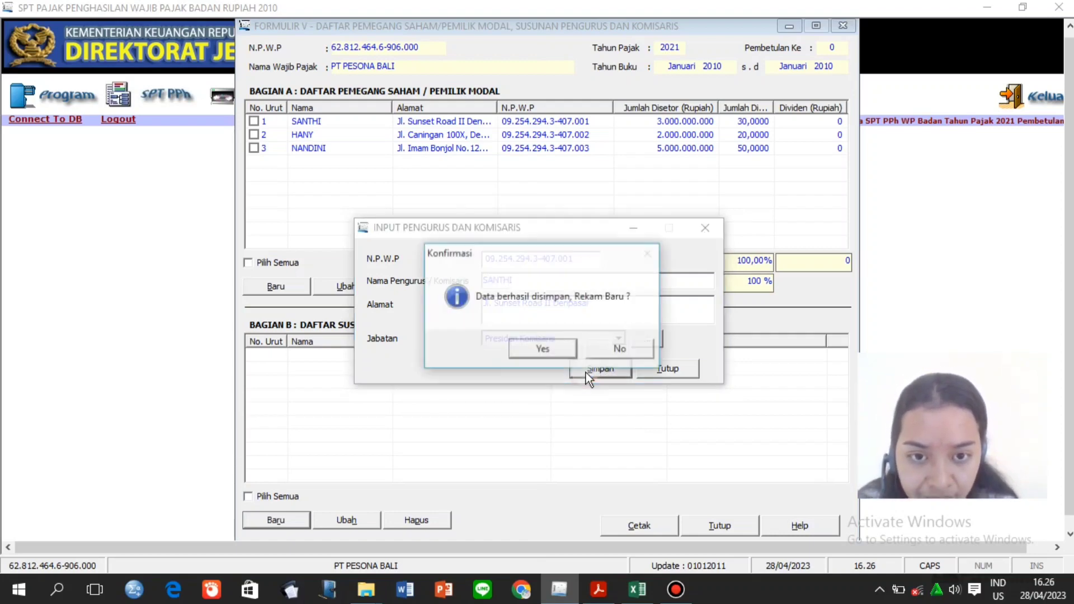
click(554, 348)
key(XF86AudioMute)
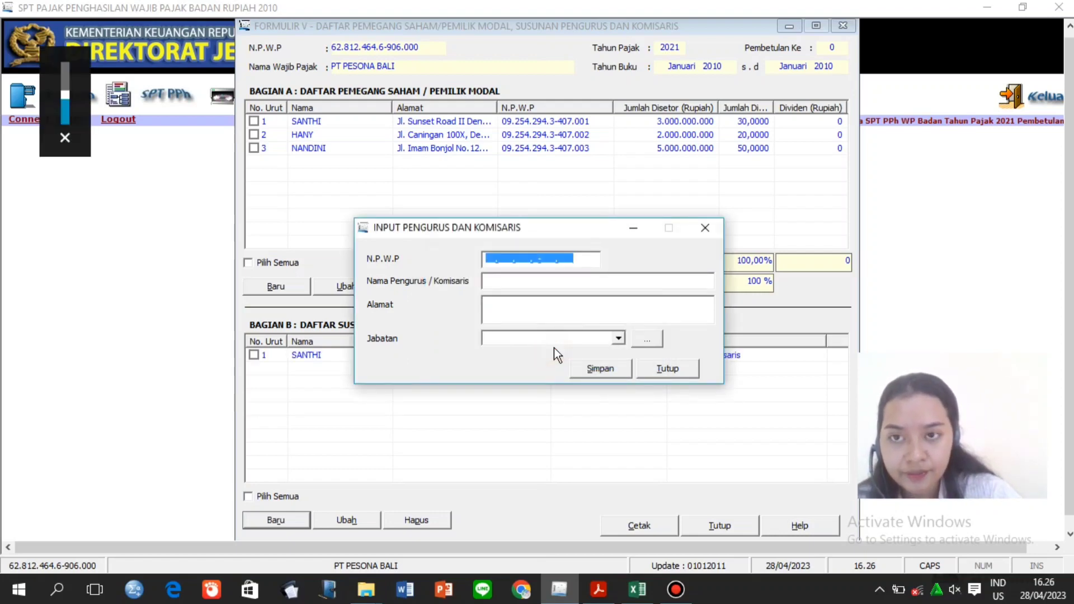
Enter the second officer's tax number and name, pasting the address from Excel cell F6.
click(488, 258)
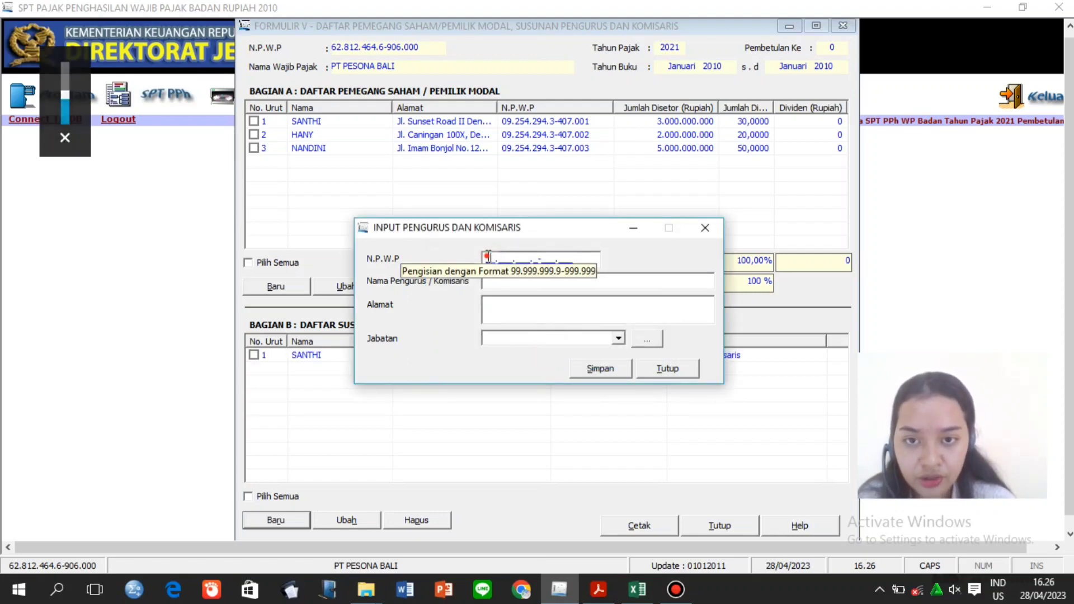
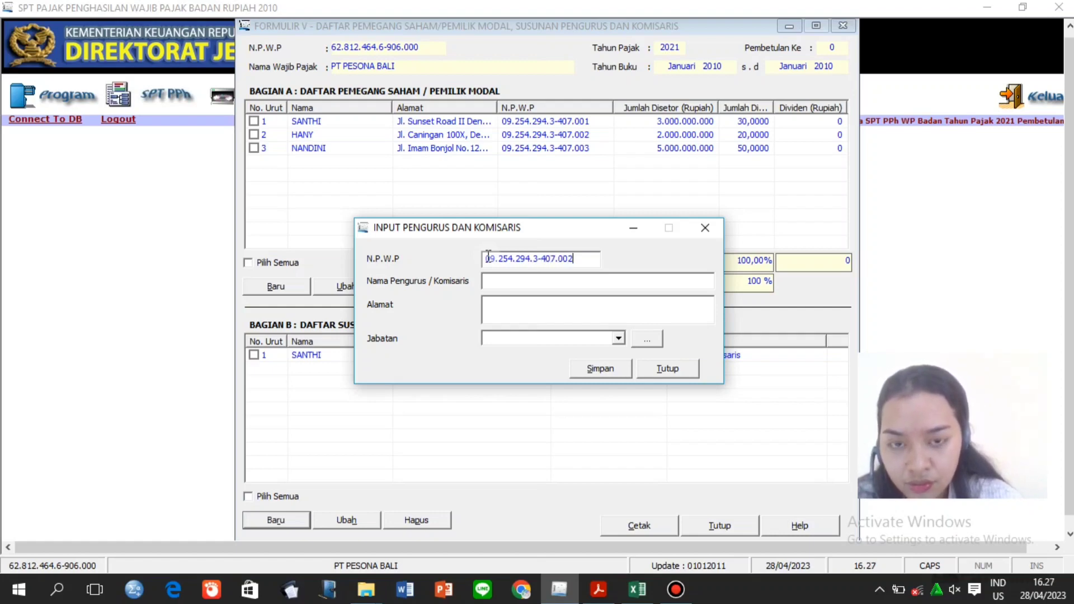
click(495, 282)
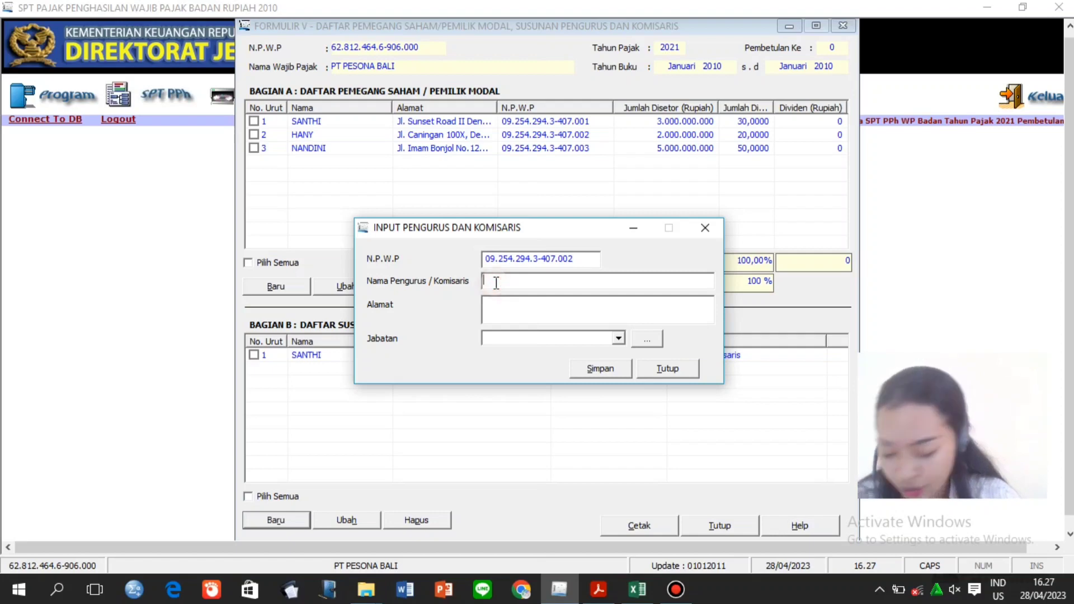
text(HANY)
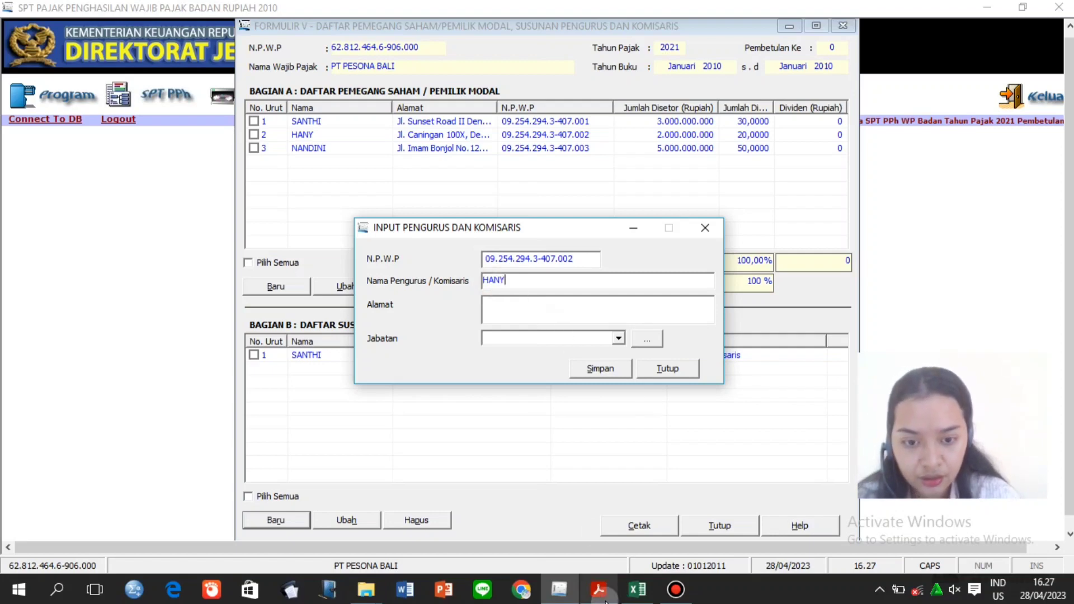
click(637, 589)
click(428, 283)
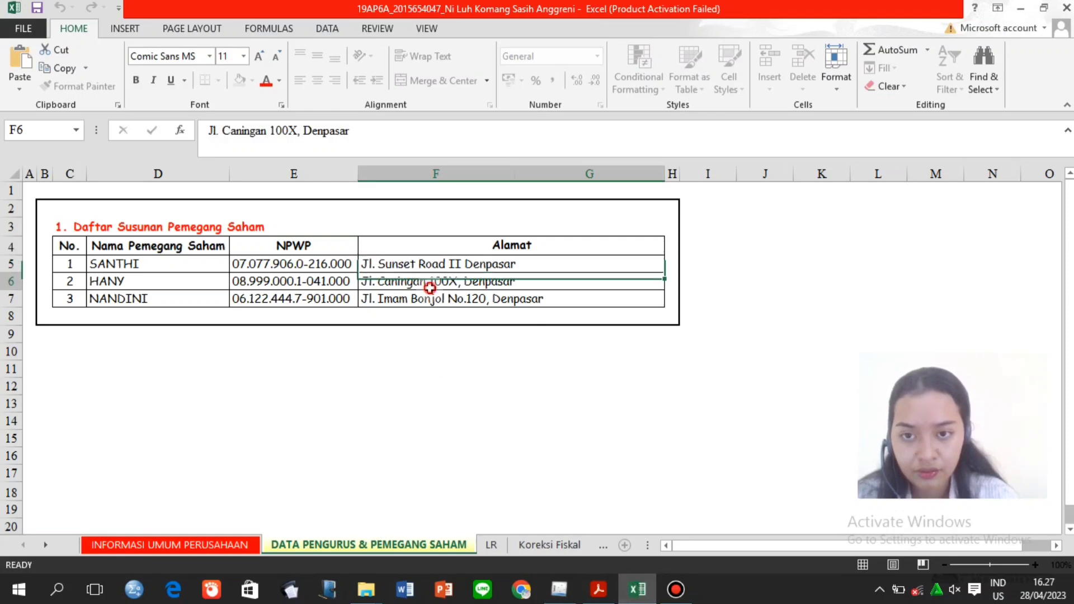
drag(348, 131, 182, 139)
key(ctrl+c)
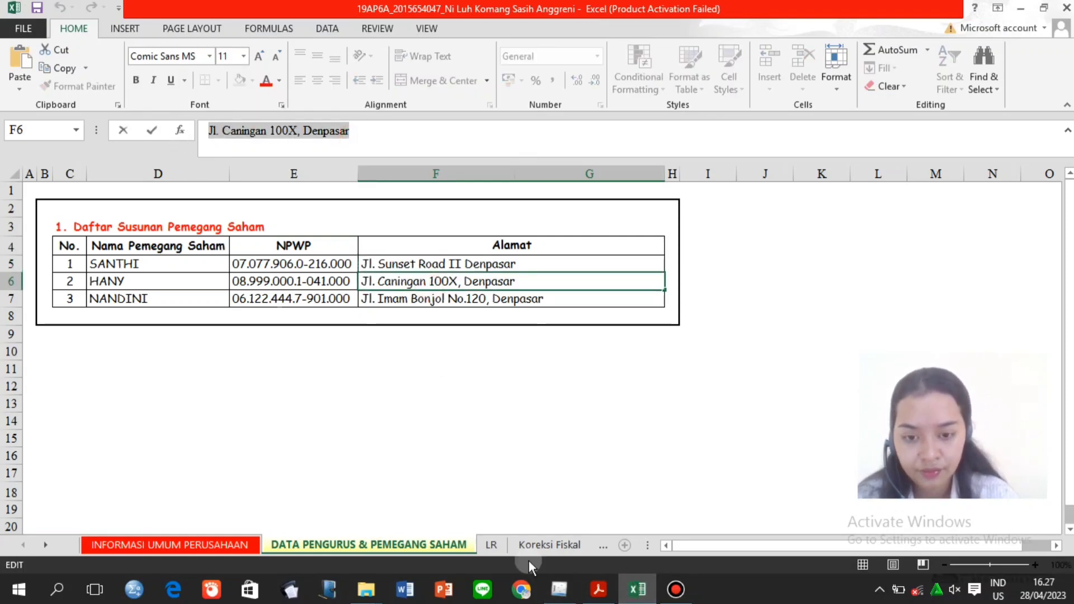
click(559, 590)
click(515, 301)
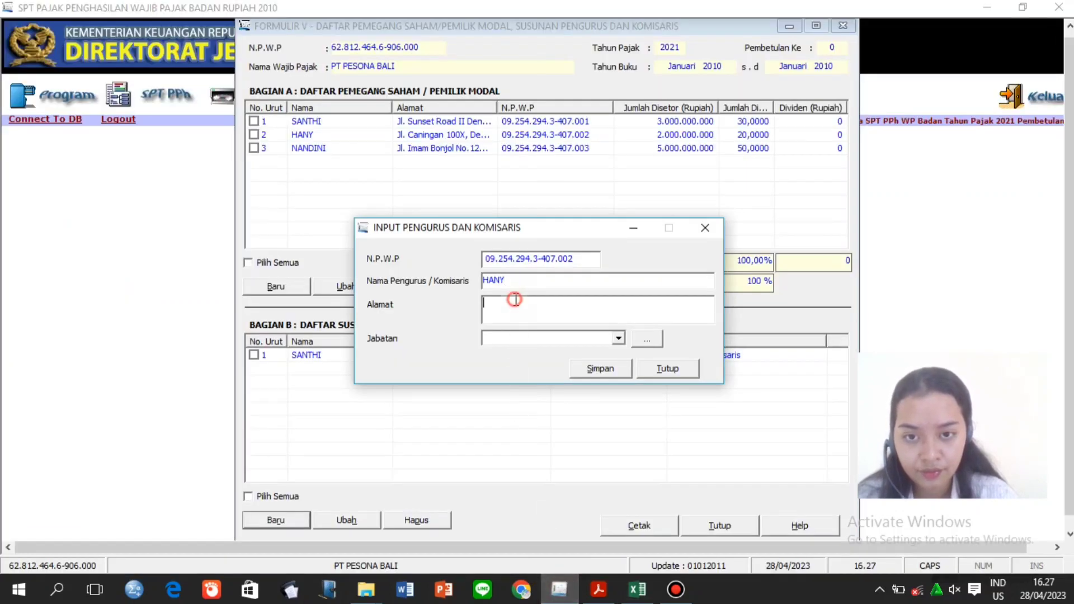
key(ctrl+v)
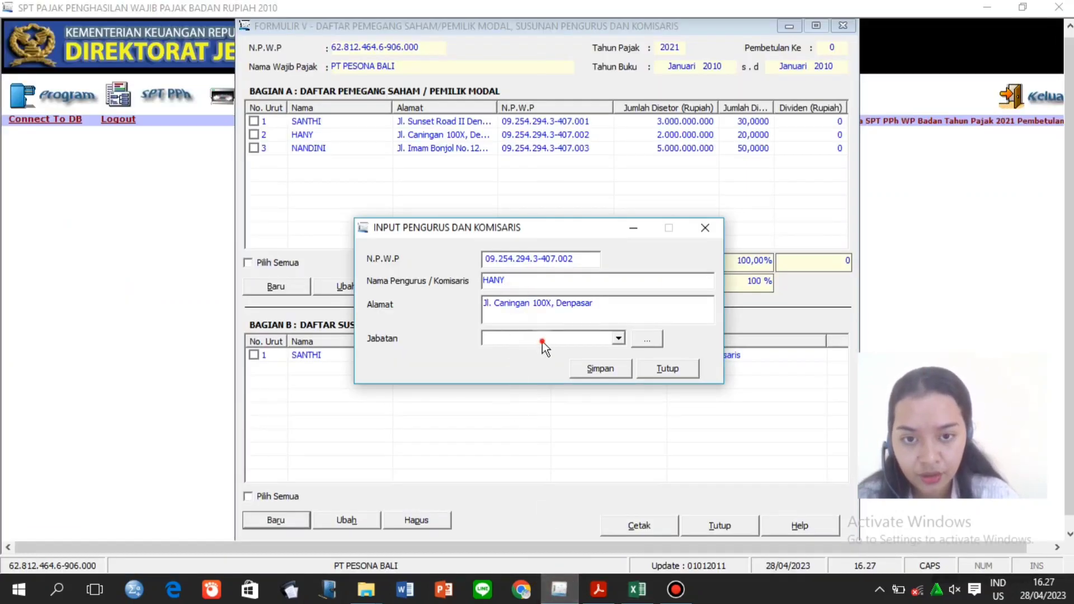
Set the position to Komisaris, save the officer, and start a new entry.
click(543, 340)
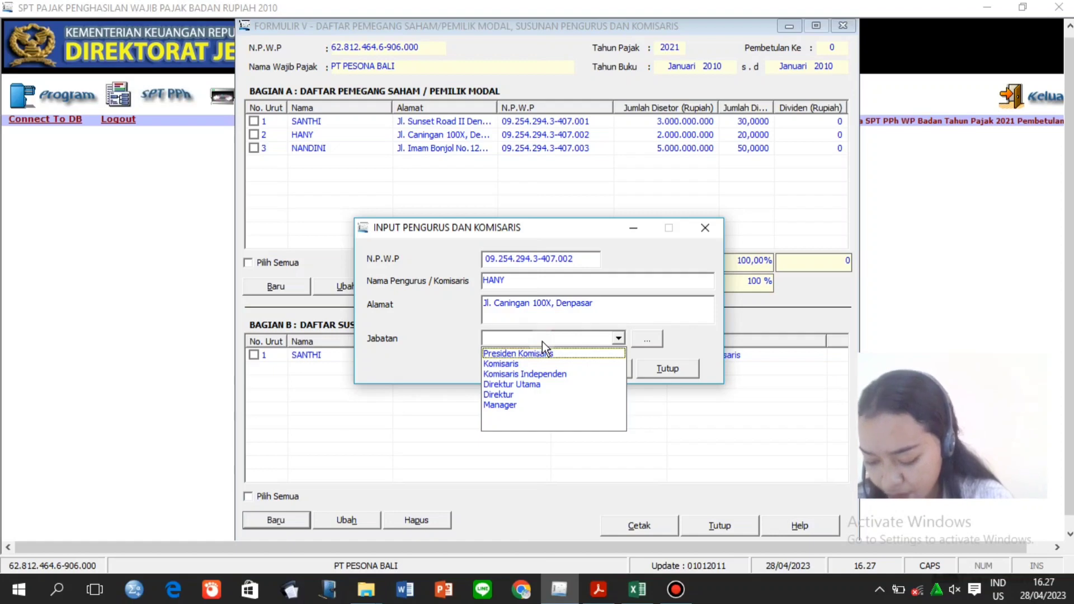
click(542, 340)
click(543, 339)
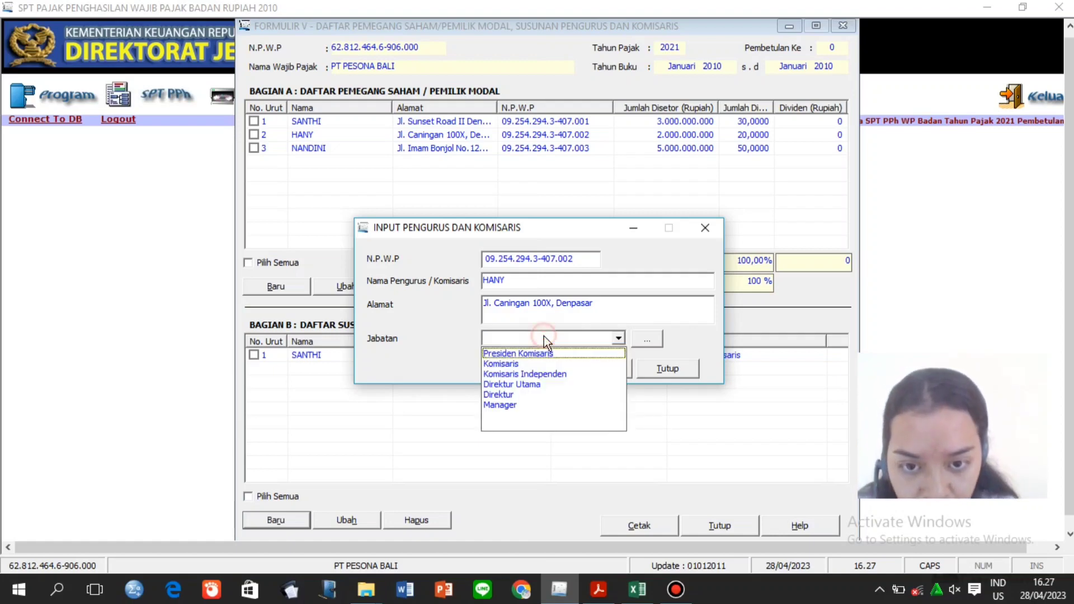
click(539, 365)
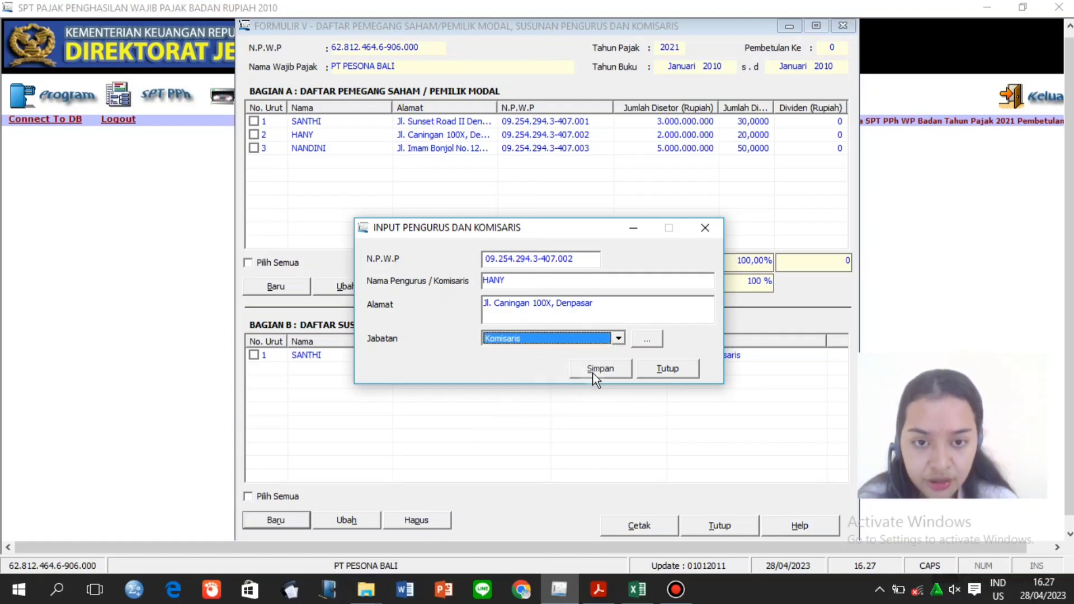
click(595, 372)
click(559, 356)
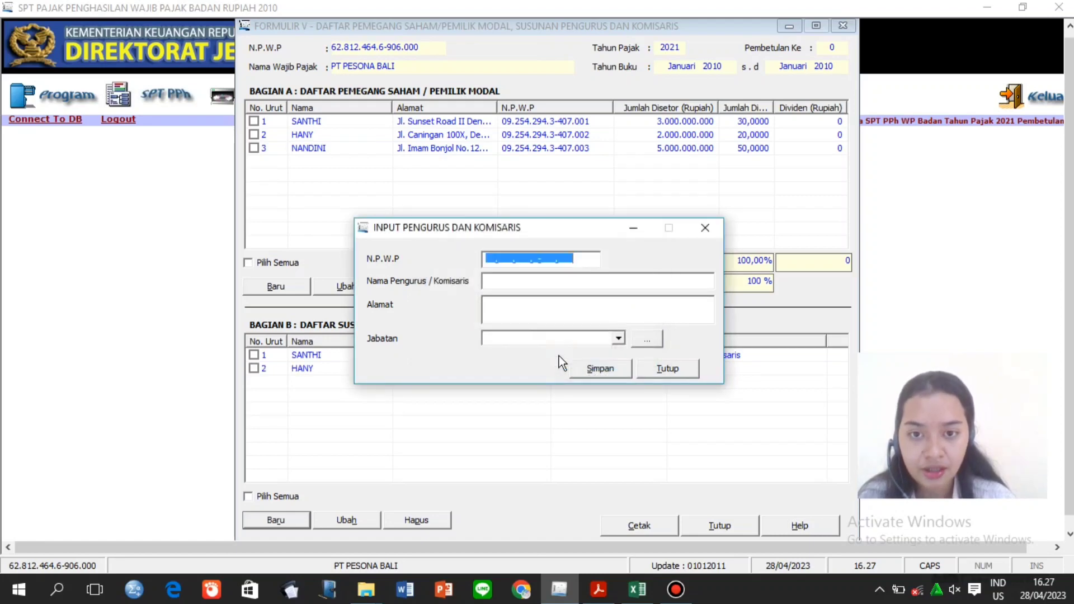
Enter the third officer's NPWP and name in the officer entry dialog.
click(487, 256)
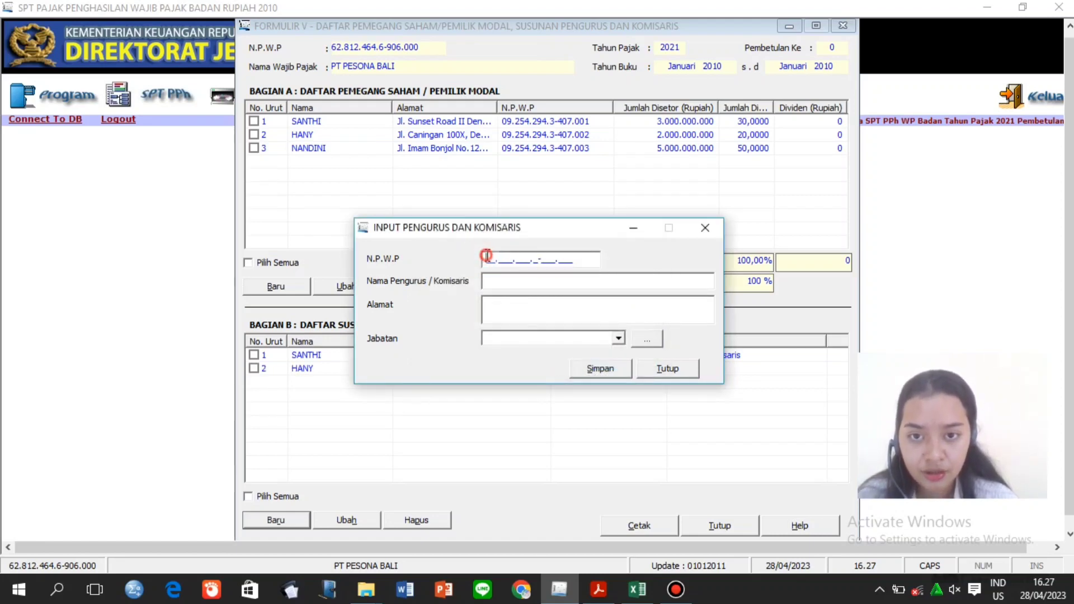
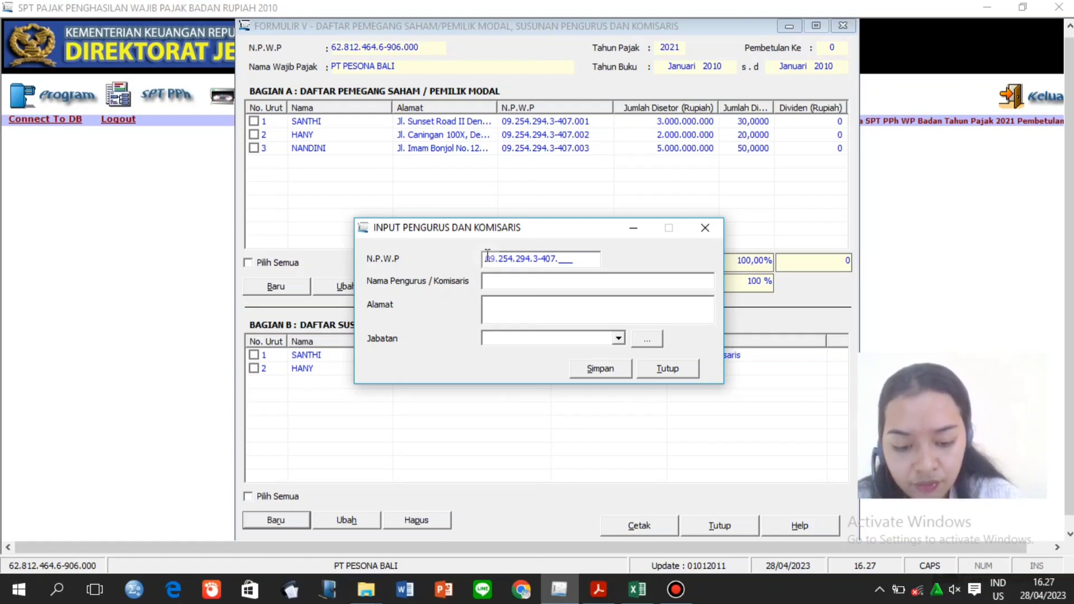
click(501, 280)
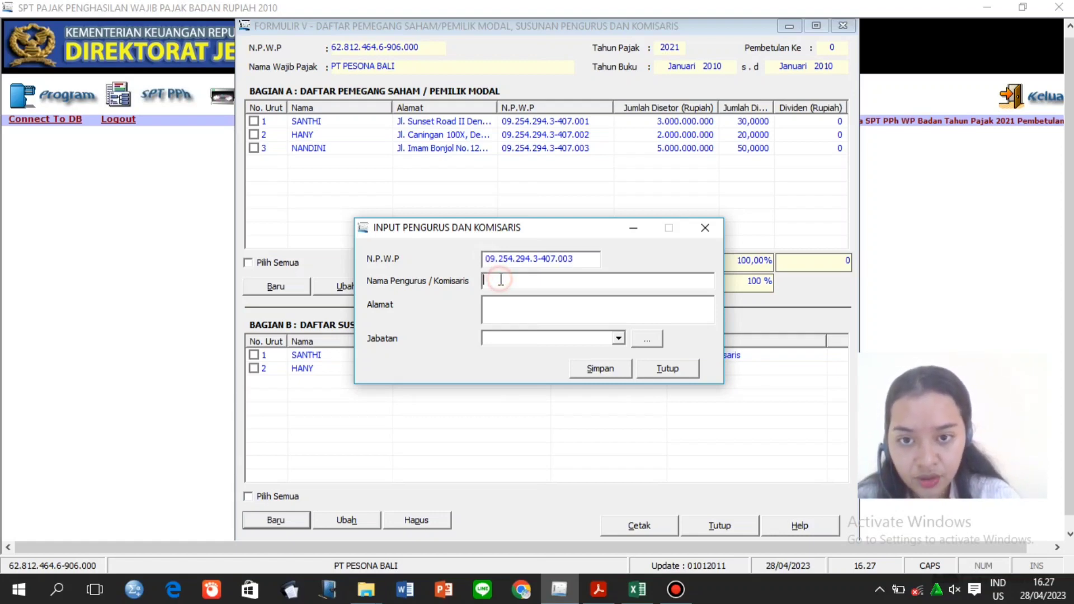
text(NANDINI)
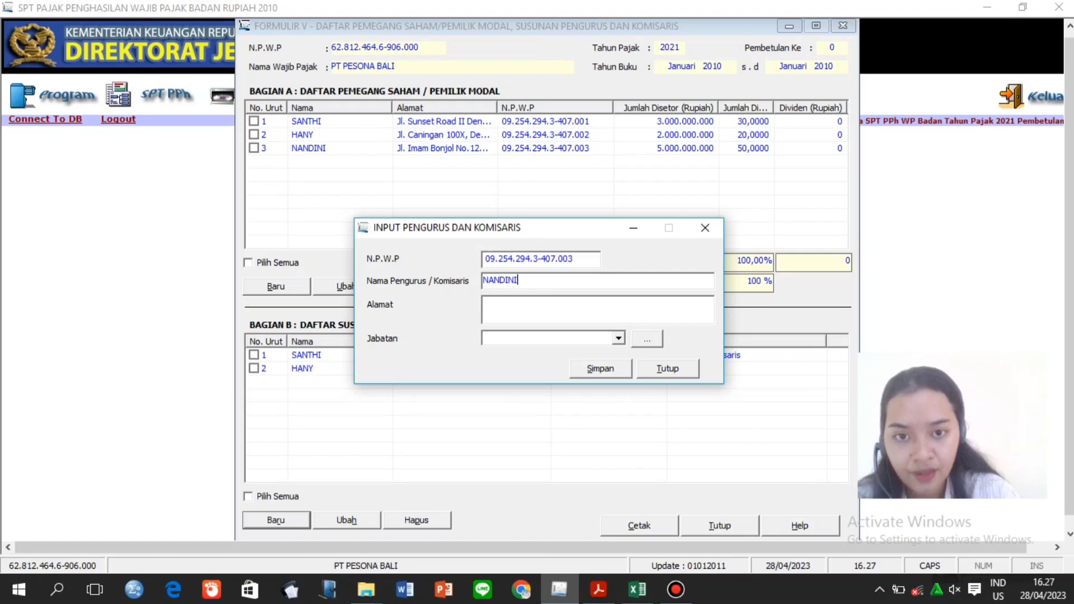
Copy the third shareholder's address from cell F7 in the Excel workbook.
click(638, 592)
click(507, 298)
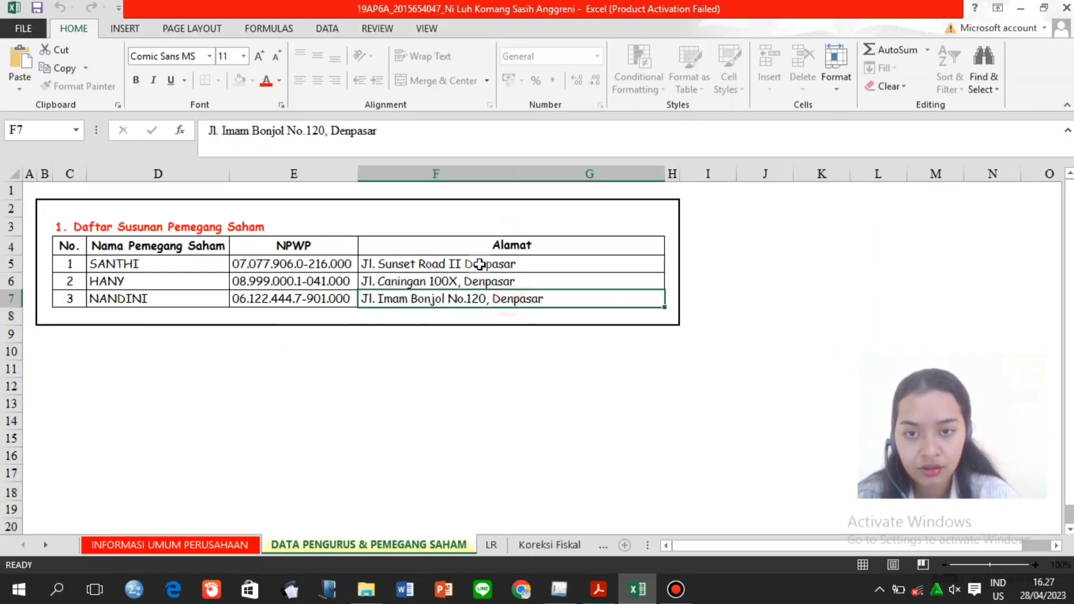
drag(386, 133, 189, 134)
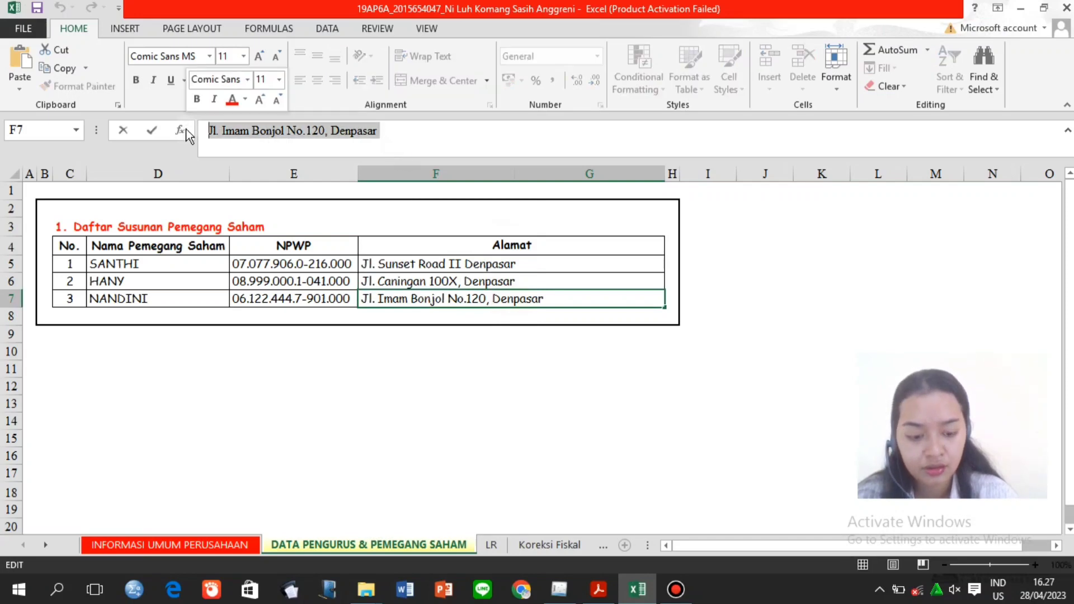
click(560, 591)
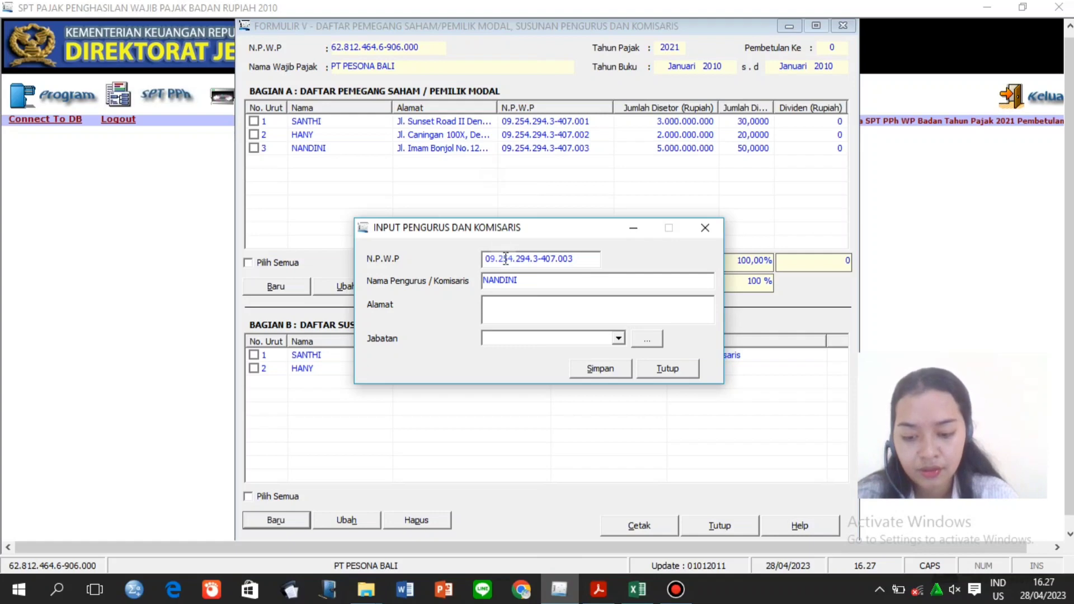
Paste the address, set Jabatan to Direktur, save without a new record, and close Form V.
click(610, 307)
click(617, 339)
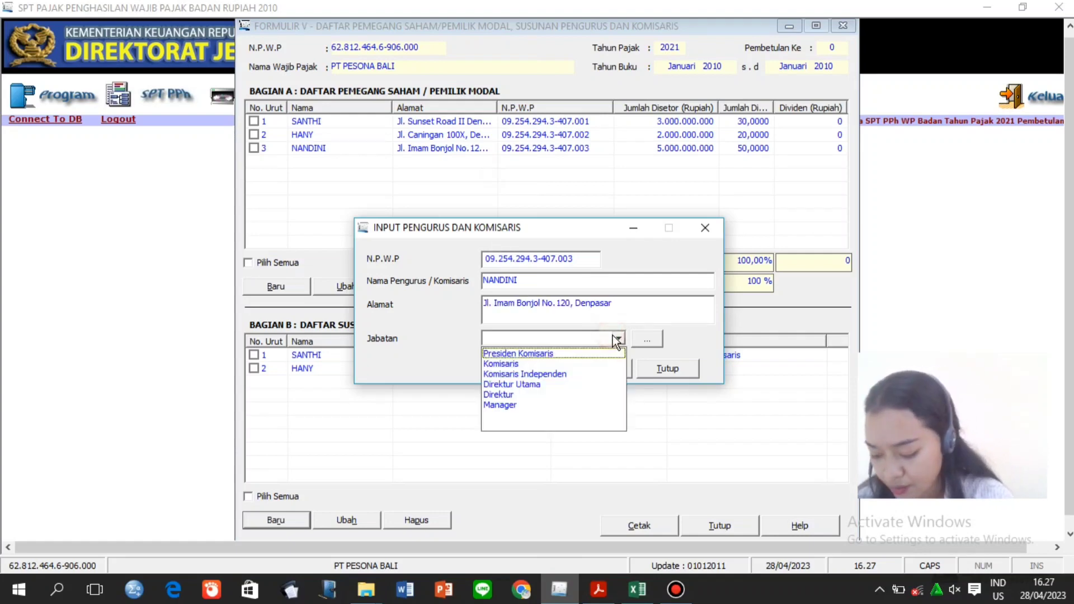
click(592, 395)
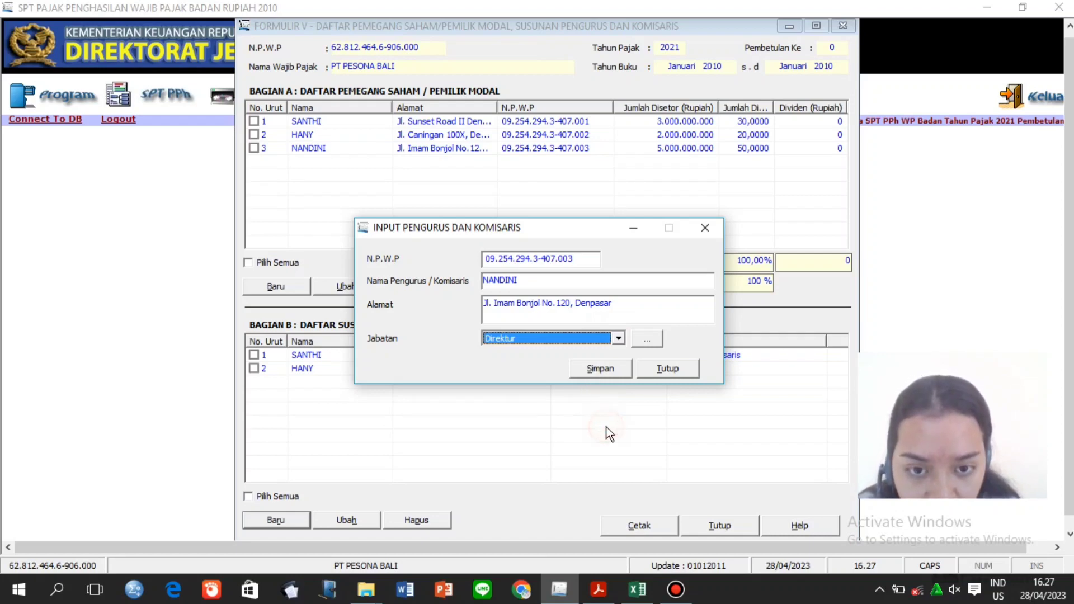
click(616, 374)
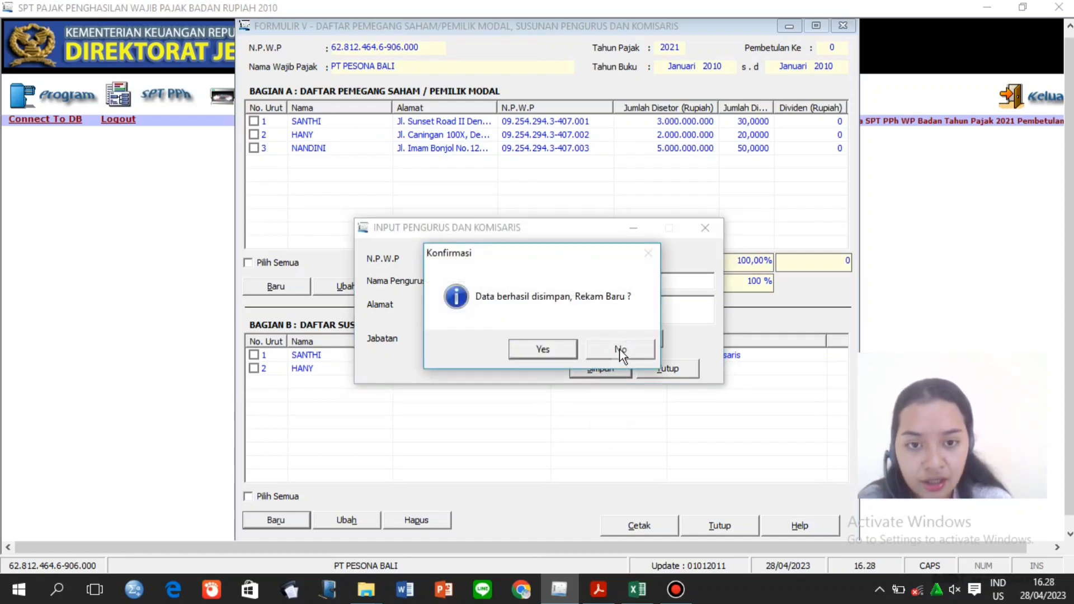
click(621, 351)
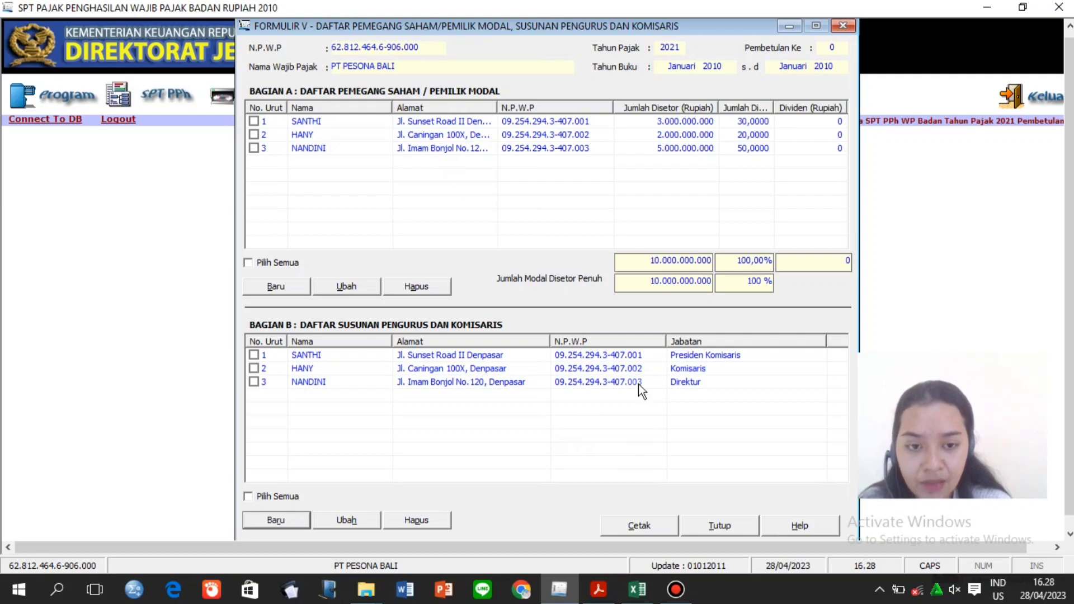
click(727, 525)
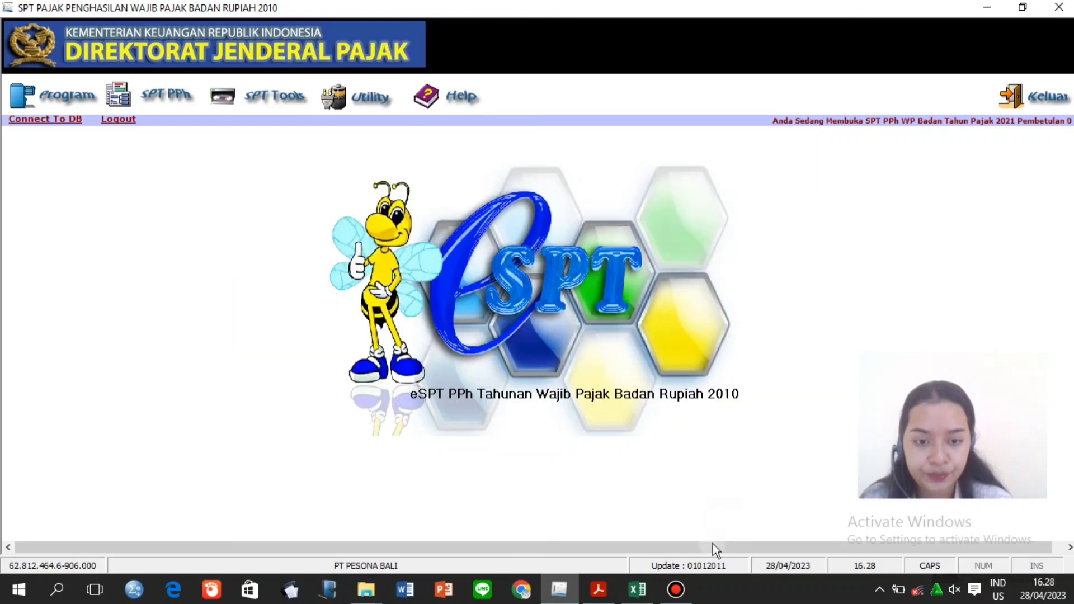
Open Formulir 1771-IV via SPT PPh > Lampiran, checking the reference PDF in Acrobat.
click(671, 587)
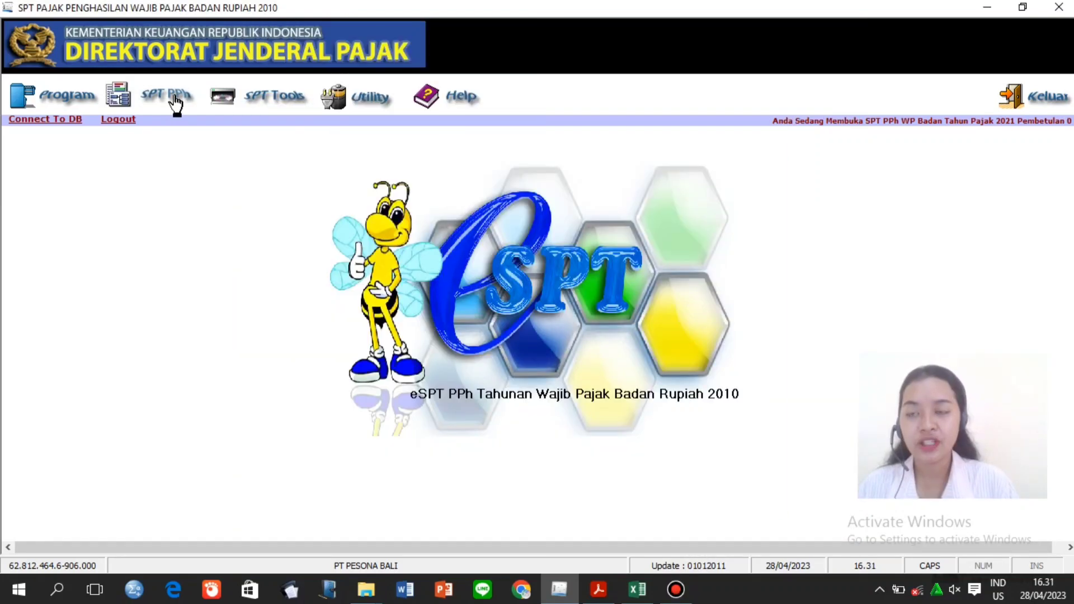
click(168, 95)
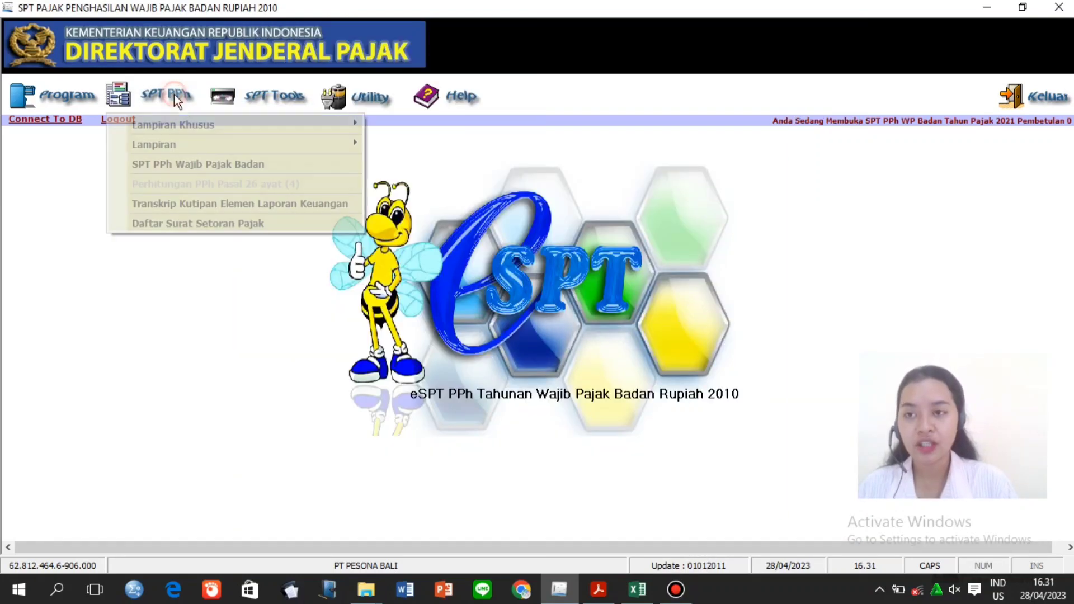
mouse_move(196, 146)
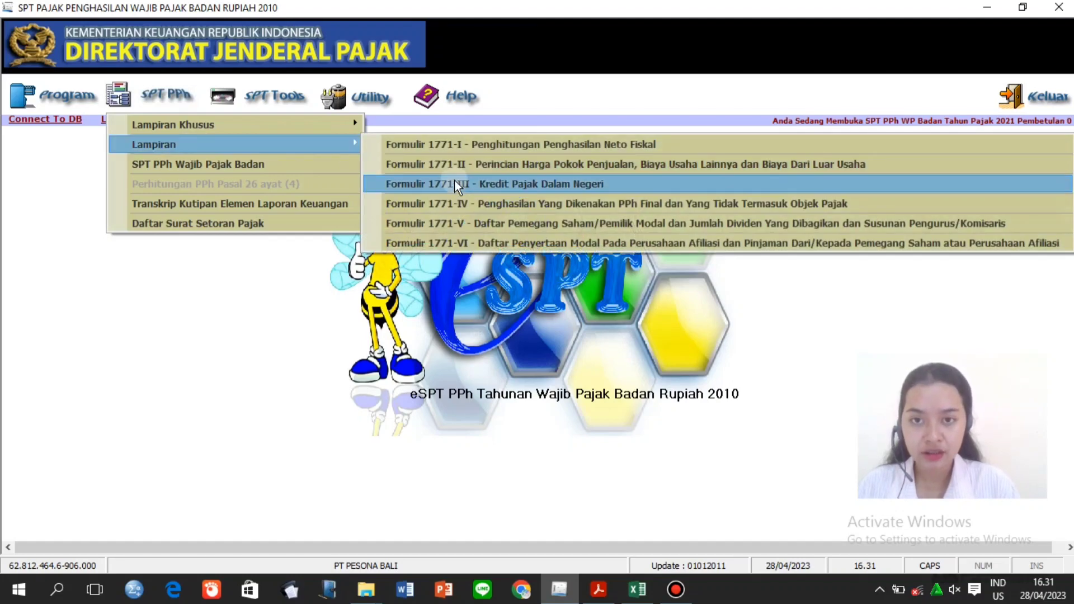
click(467, 205)
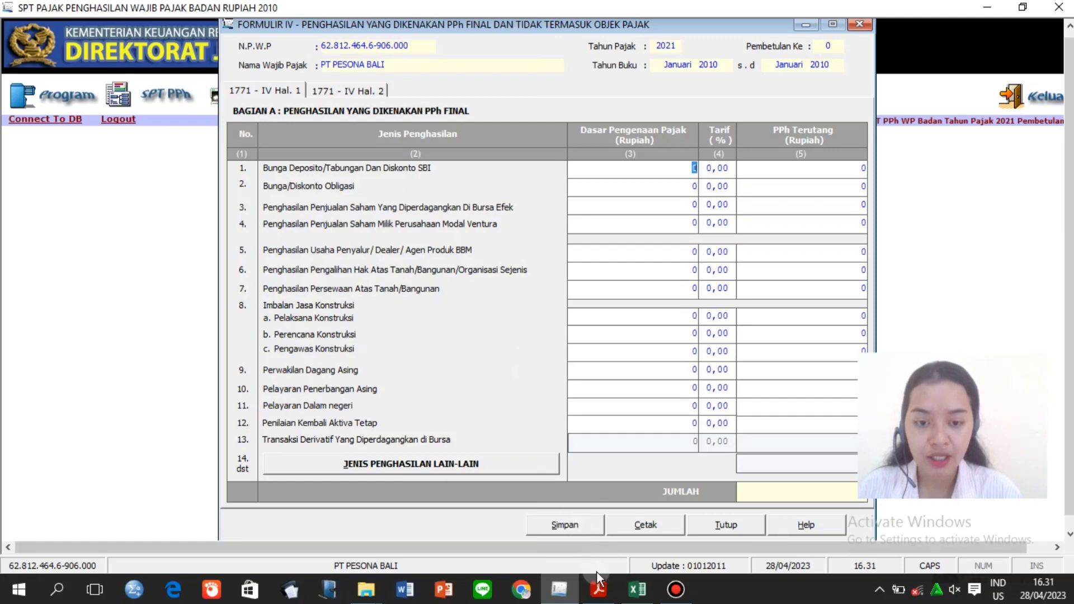
click(598, 589)
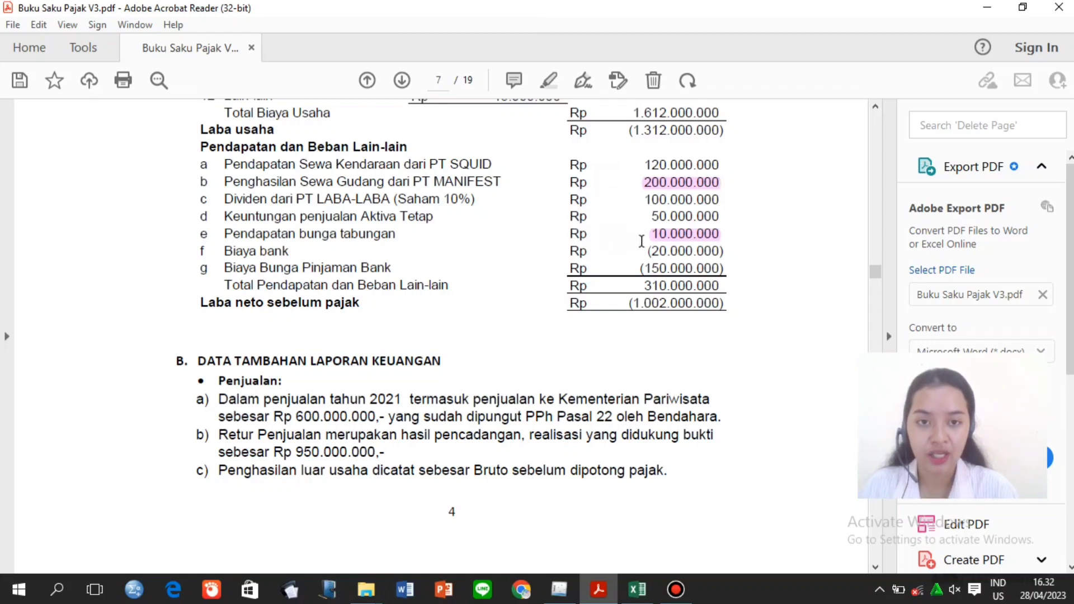
click(559, 590)
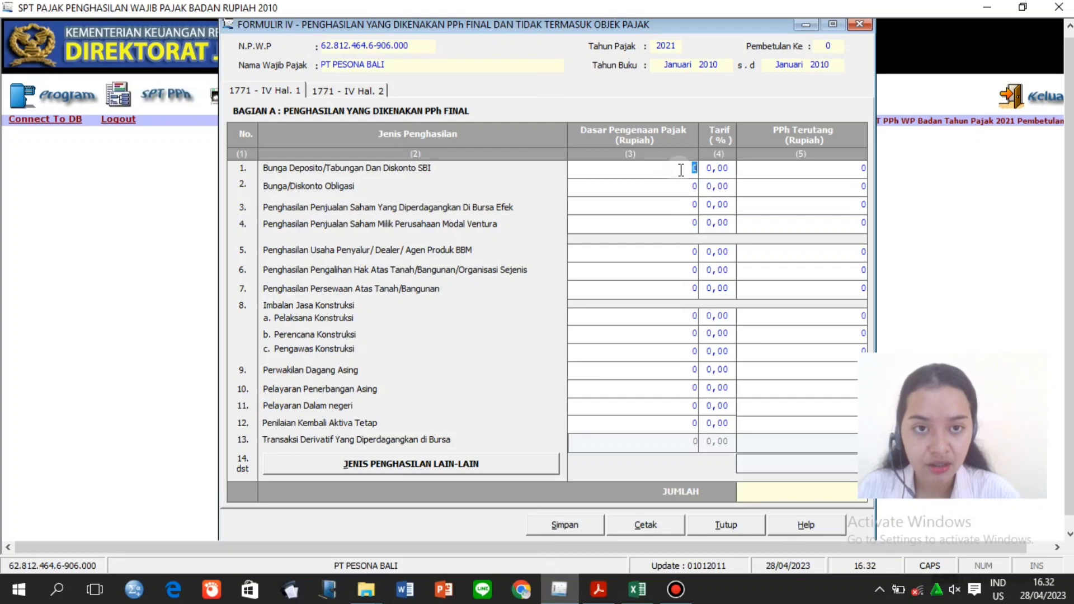
Enter row 1 savings interest base 10.000.000 at a 20% rate, giving 2.000.000 tax due.
text(1)
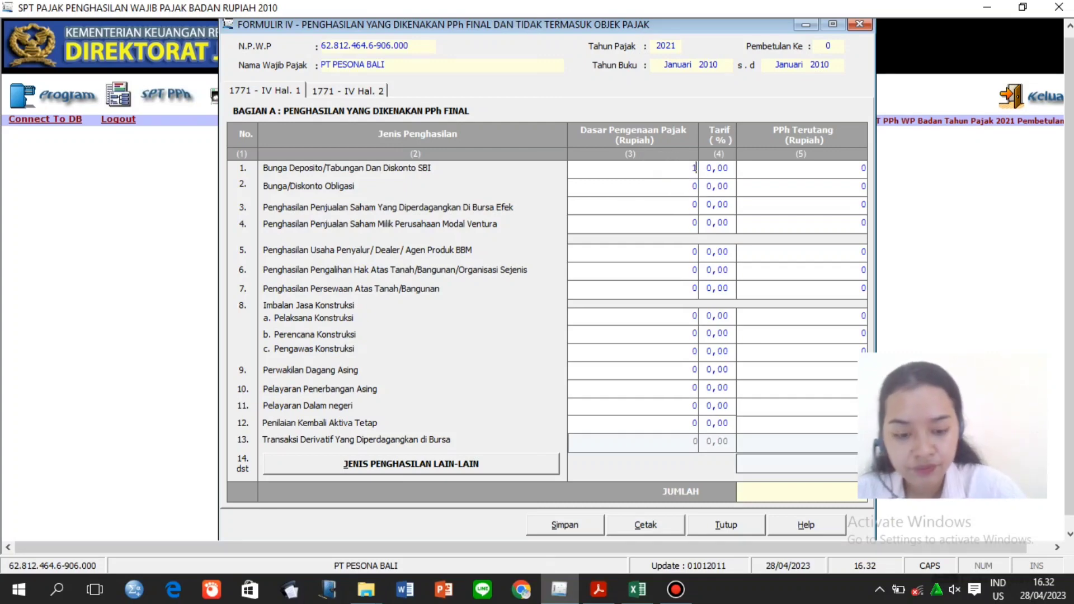
text(0)
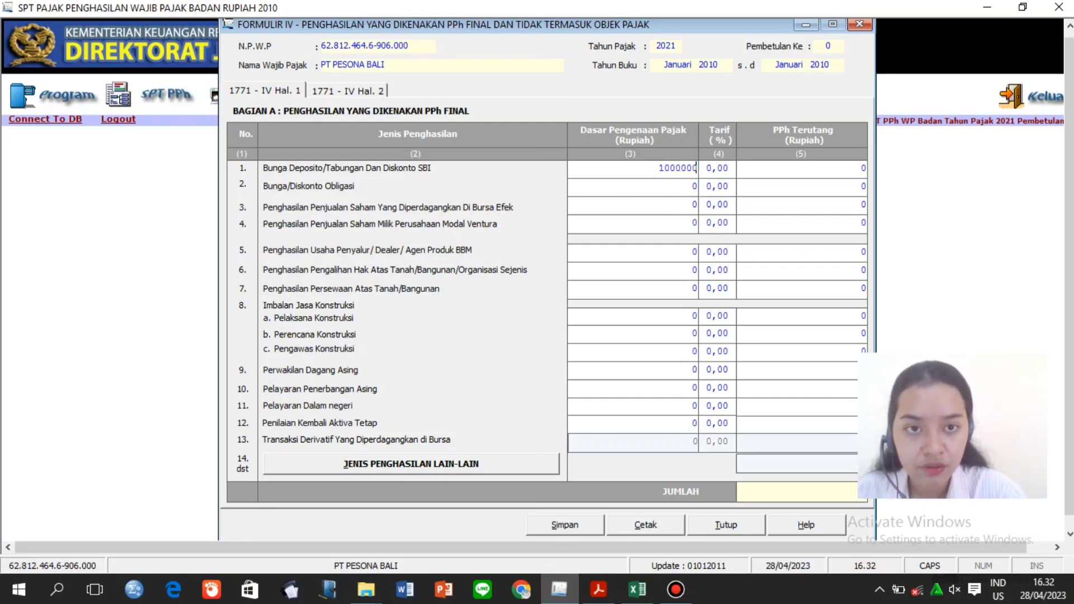
text(.000.000)
click(722, 168)
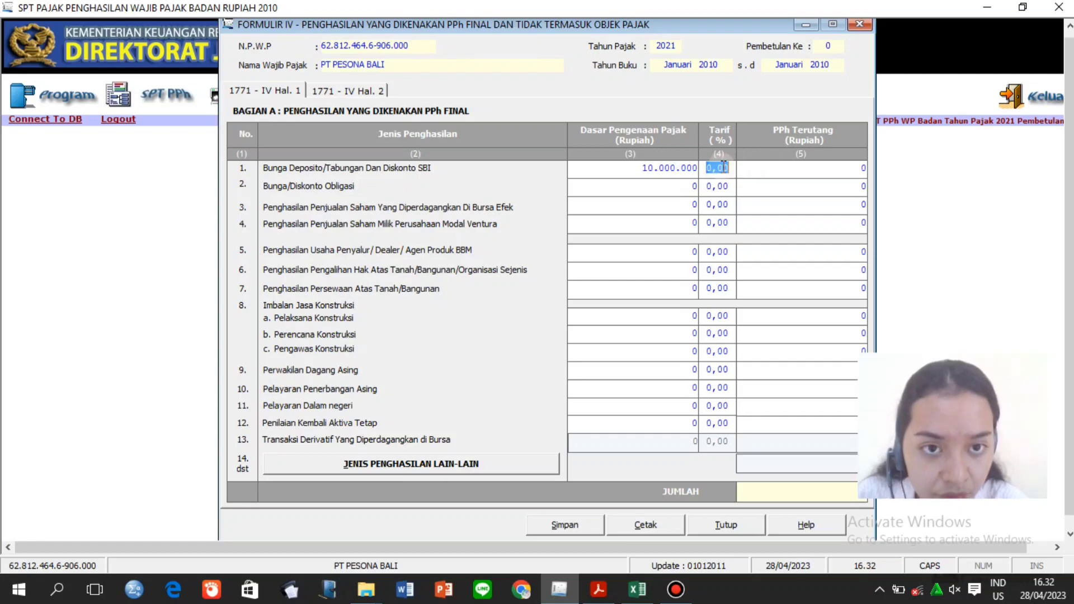
text(20)
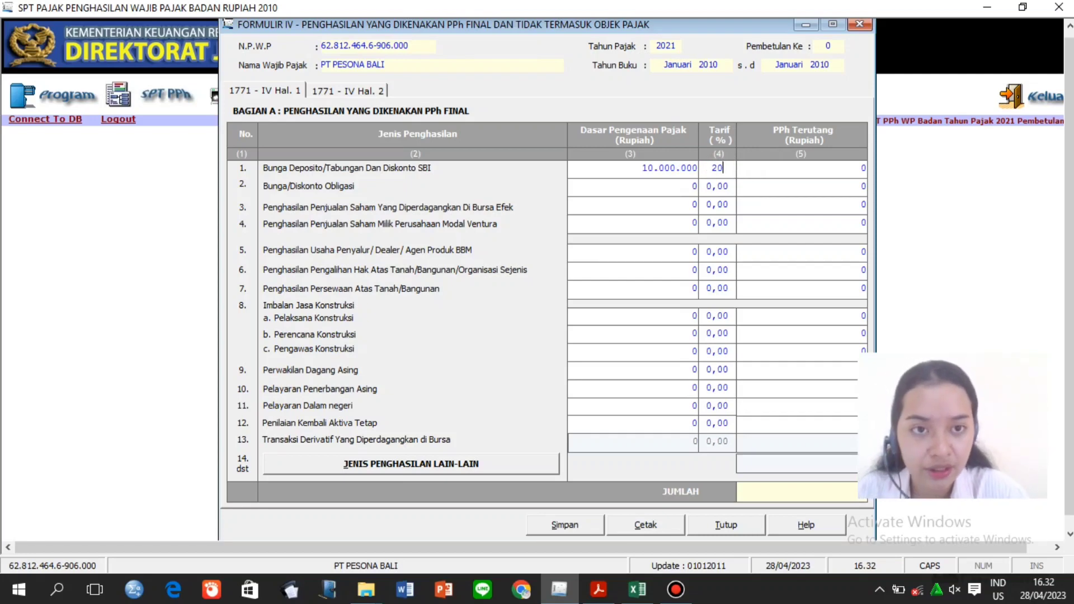
click(767, 168)
click(765, 191)
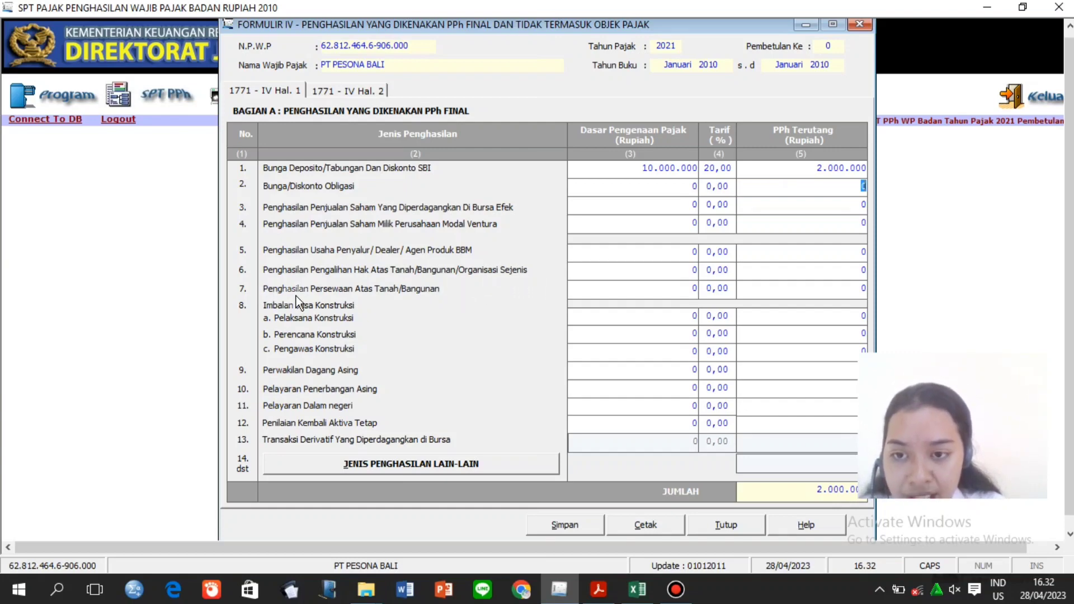
click(596, 591)
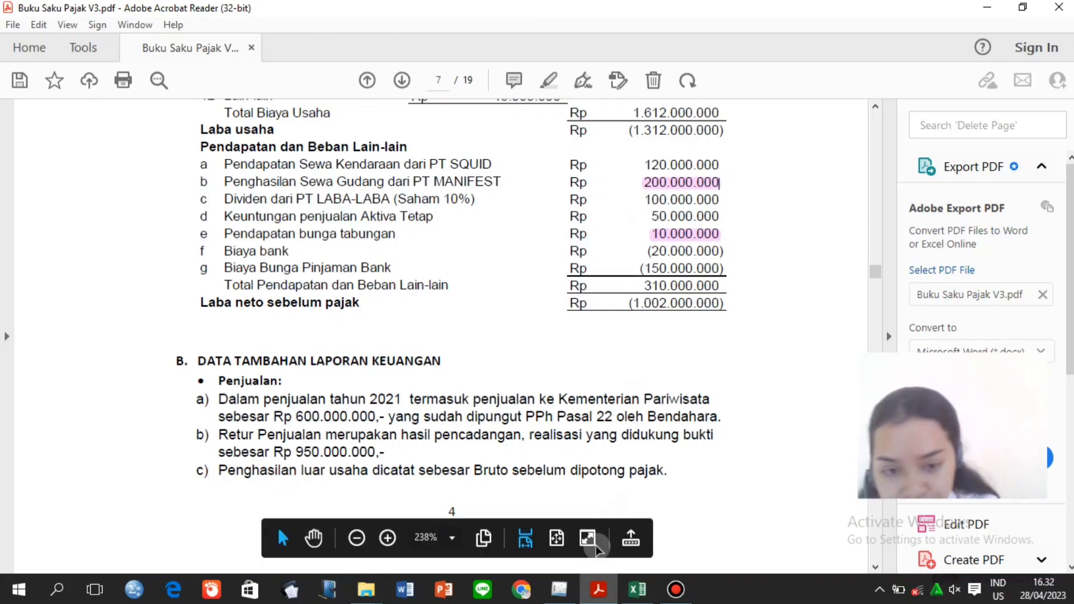
click(559, 589)
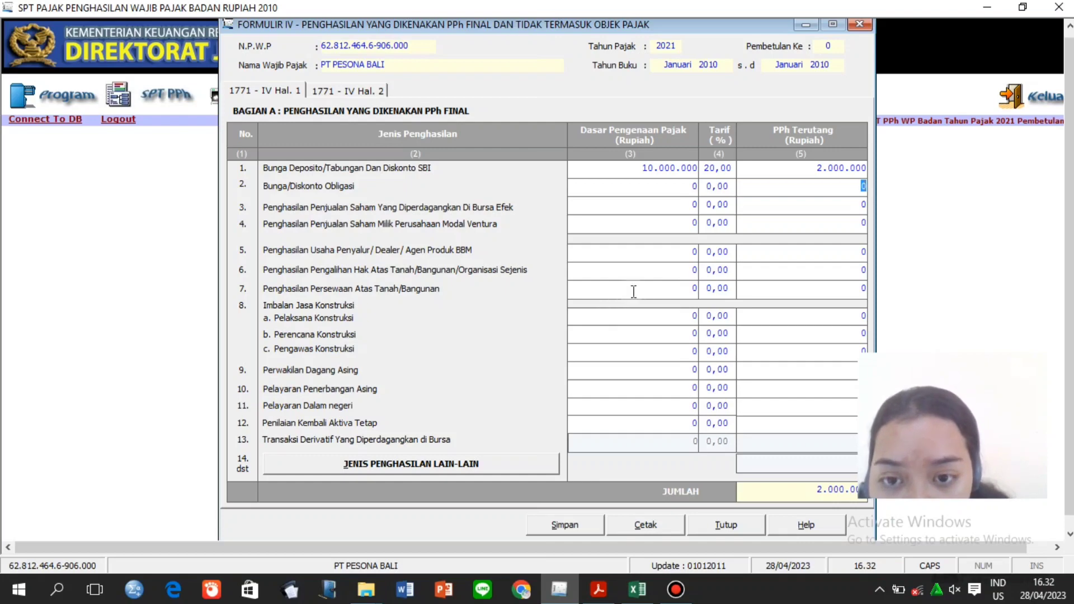
Enter row 7 building rental income of 200.000.000 at a 10% rate.
click(654, 292)
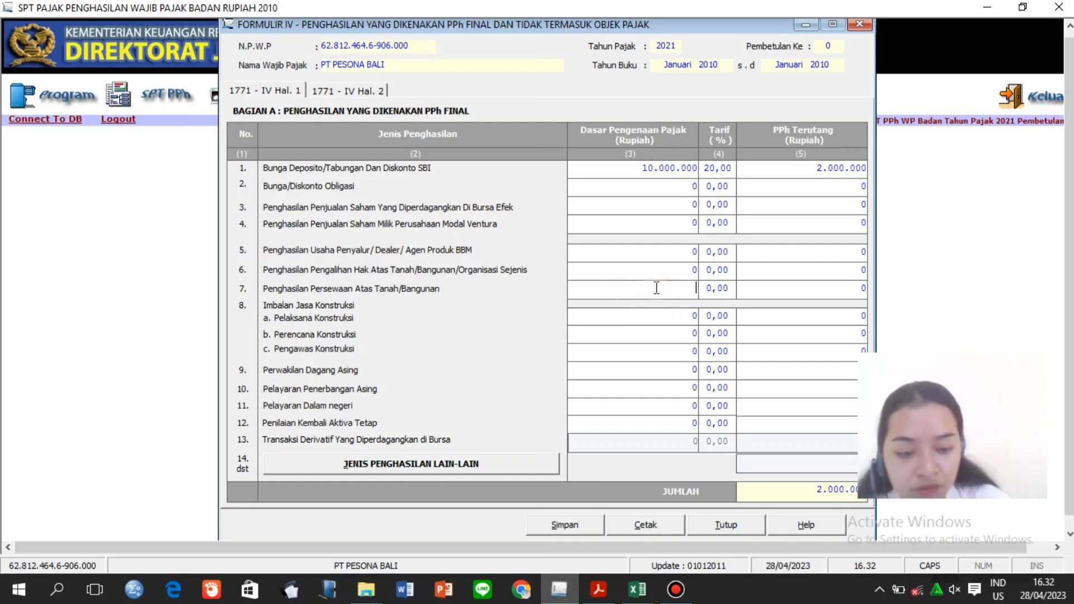
text(2000)
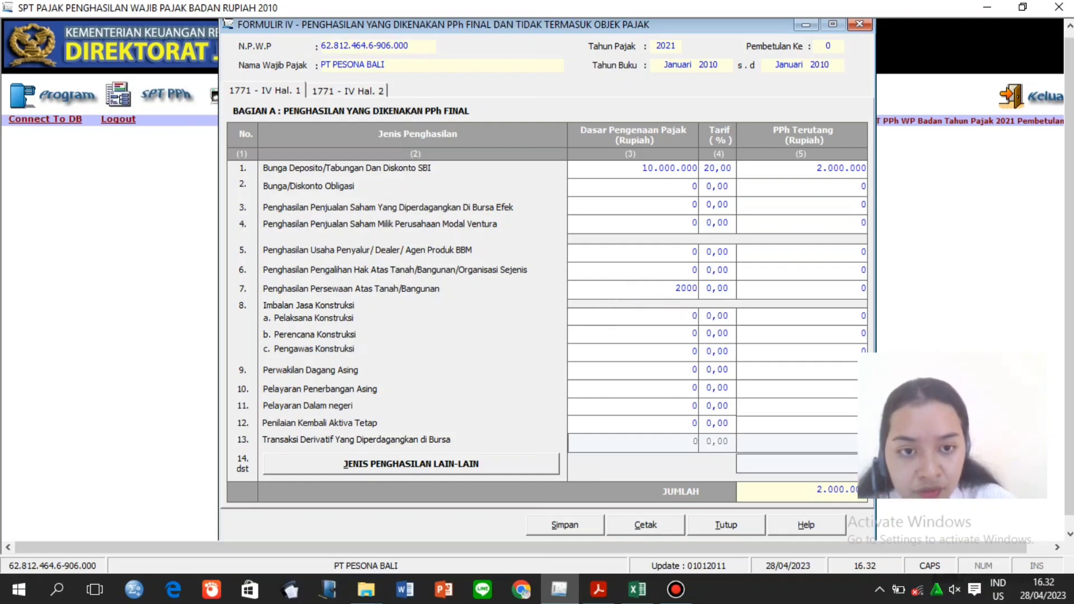
text(00000)
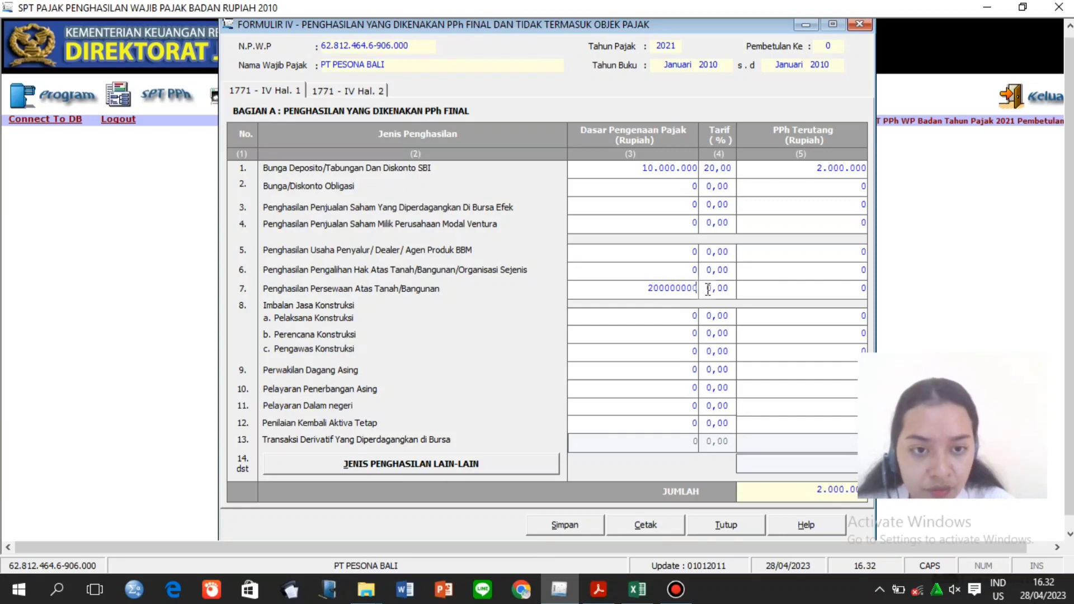
click(710, 292)
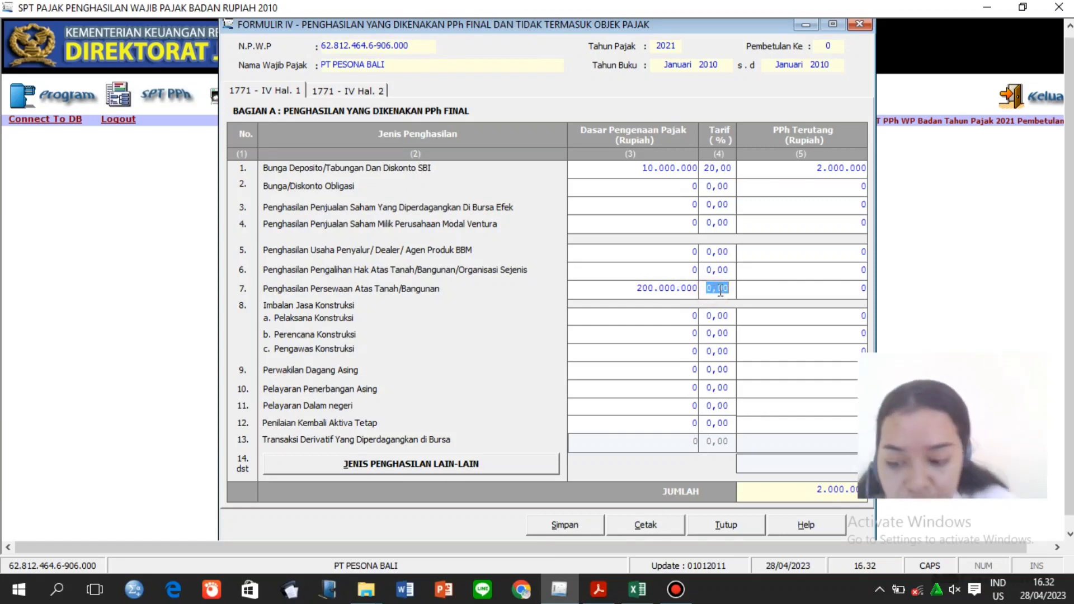
text(10)
key(Return)
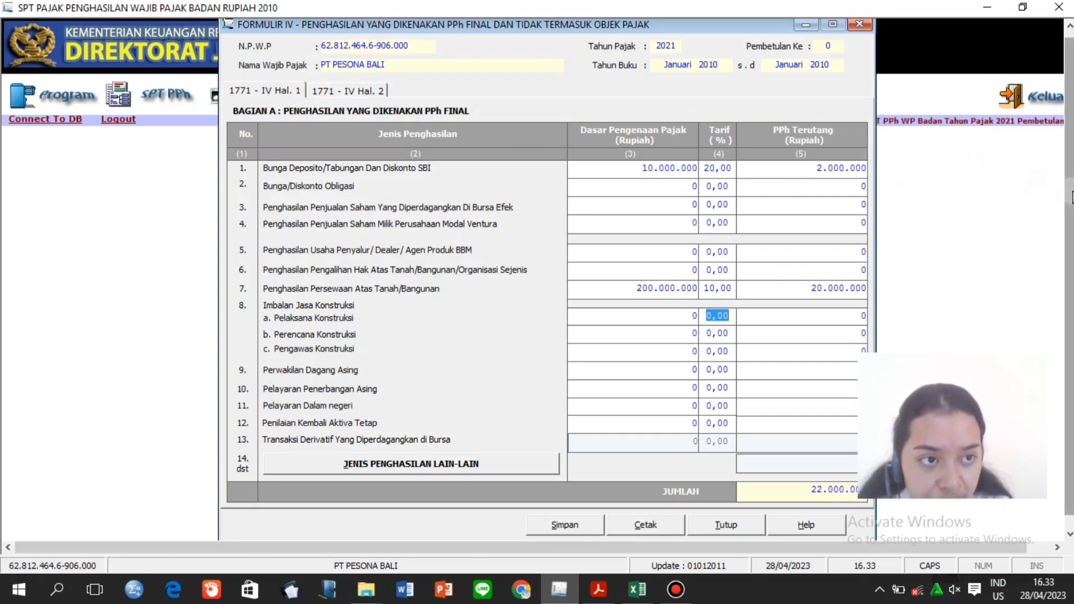
Save the Form IV entries with confirmation and show the 1771 - IV Hal. 2 page.
drag(1070, 204, 1070, 218)
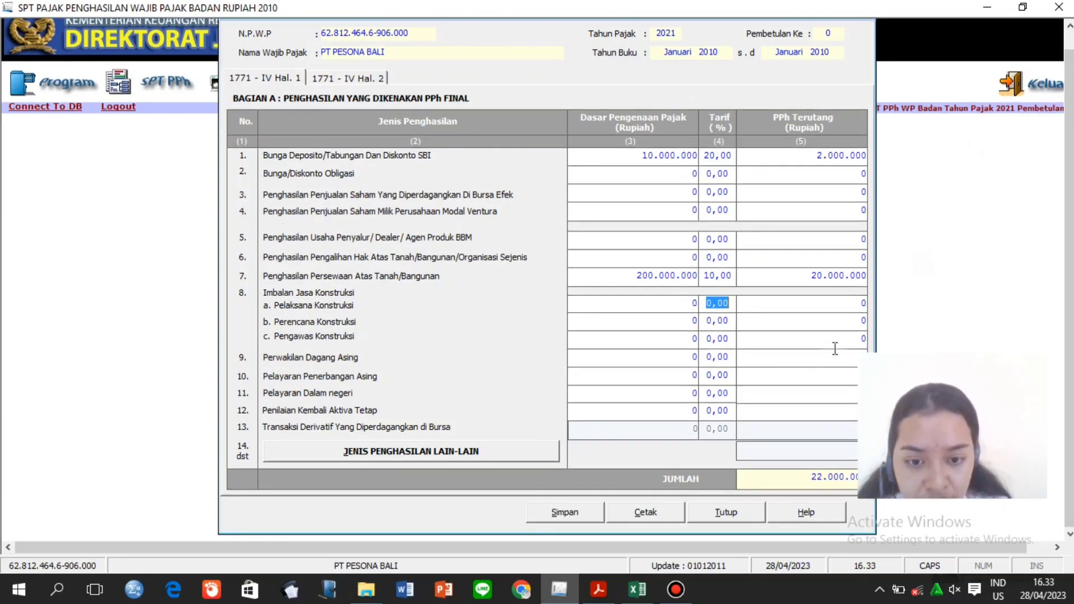
click(566, 509)
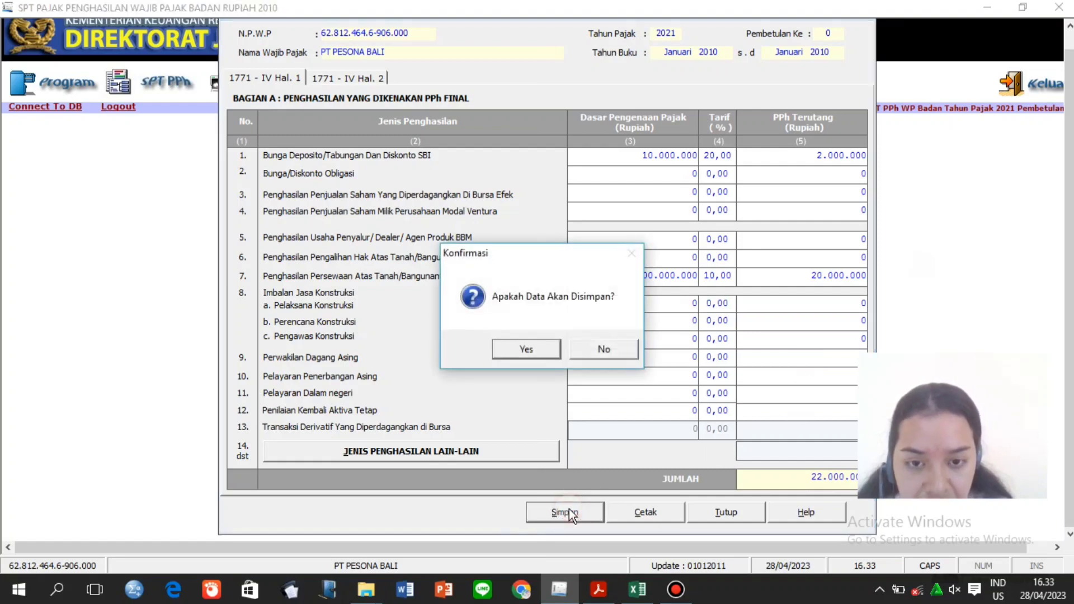
click(533, 356)
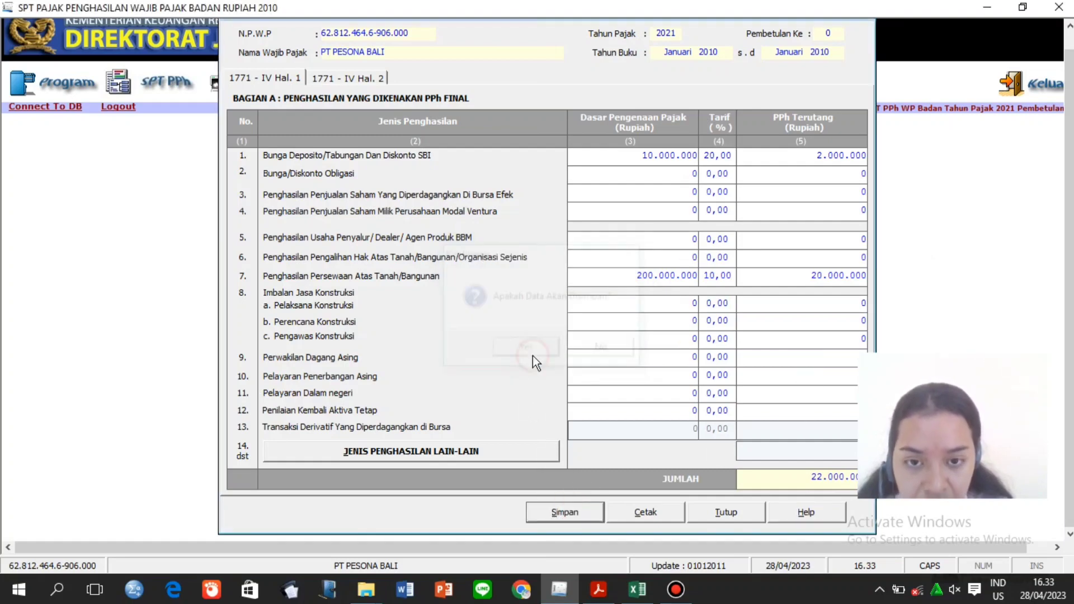
click(582, 354)
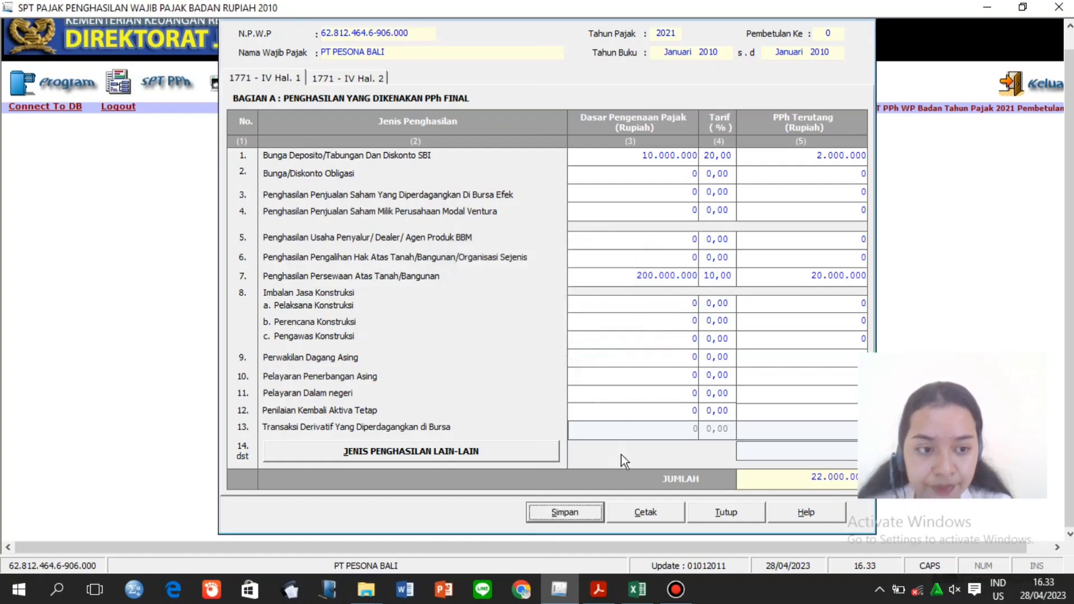
click(348, 78)
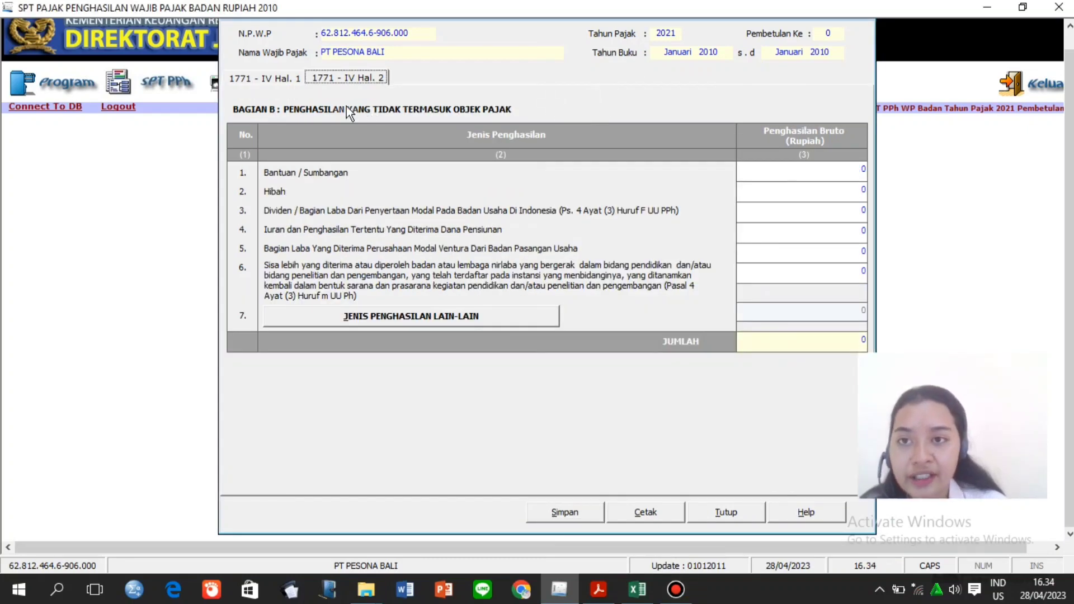
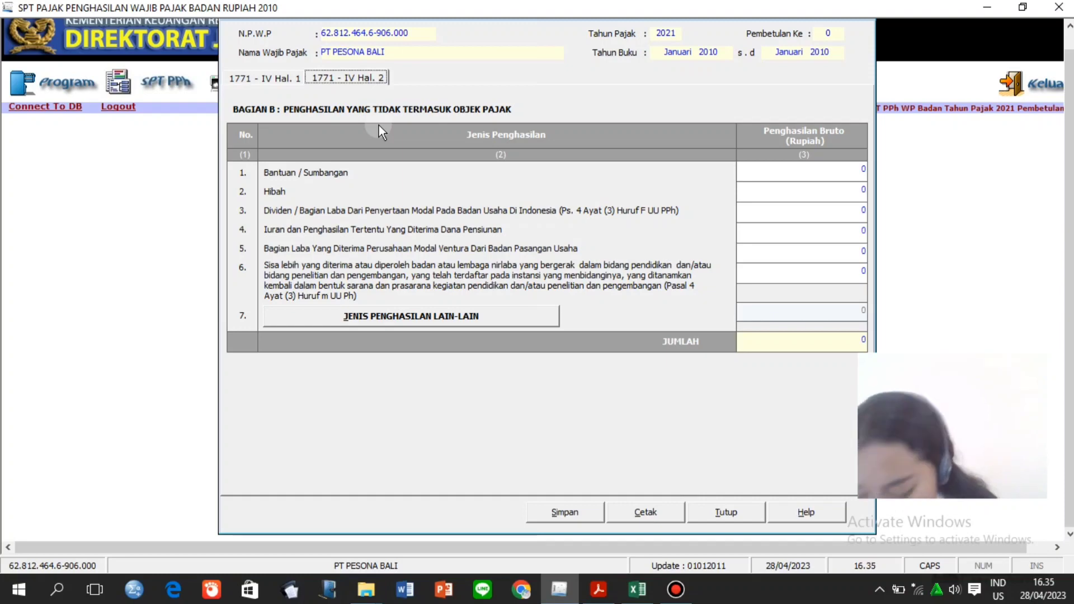
Look up the 100.000.000 dividend amount in the tax handbook PDF.
click(598, 589)
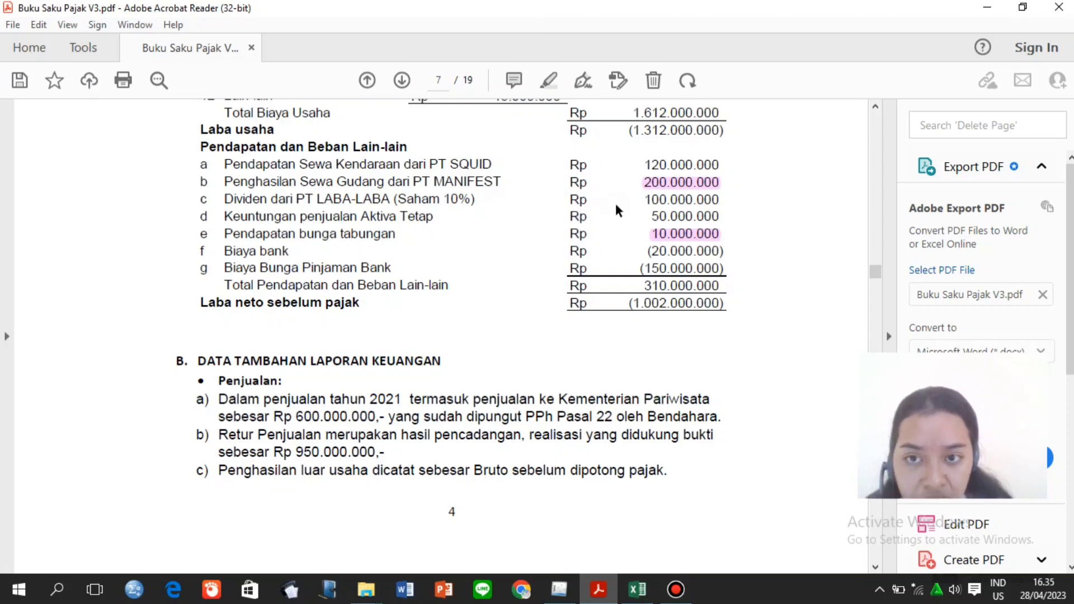
drag(640, 202, 728, 200)
click(547, 82)
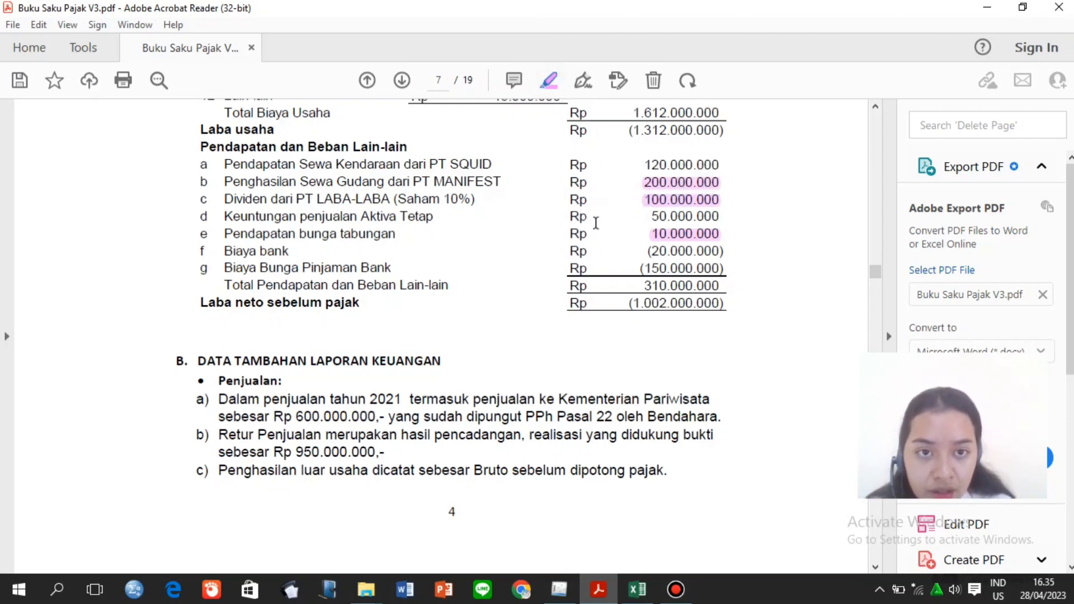
click(564, 593)
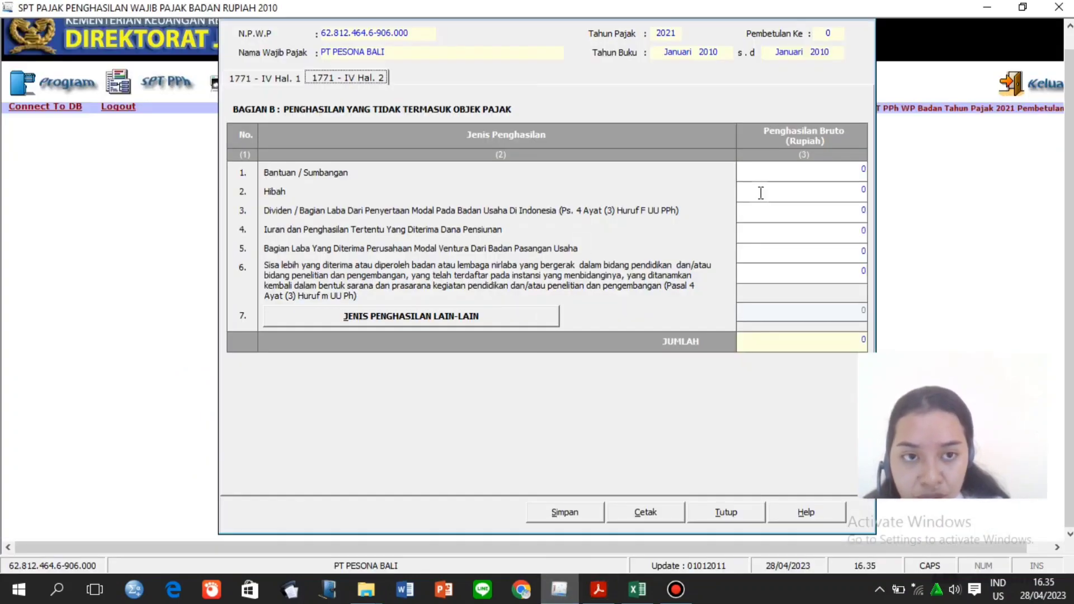
Enter 100.000.000 as row 3 dividend gross income in part B.
click(777, 210)
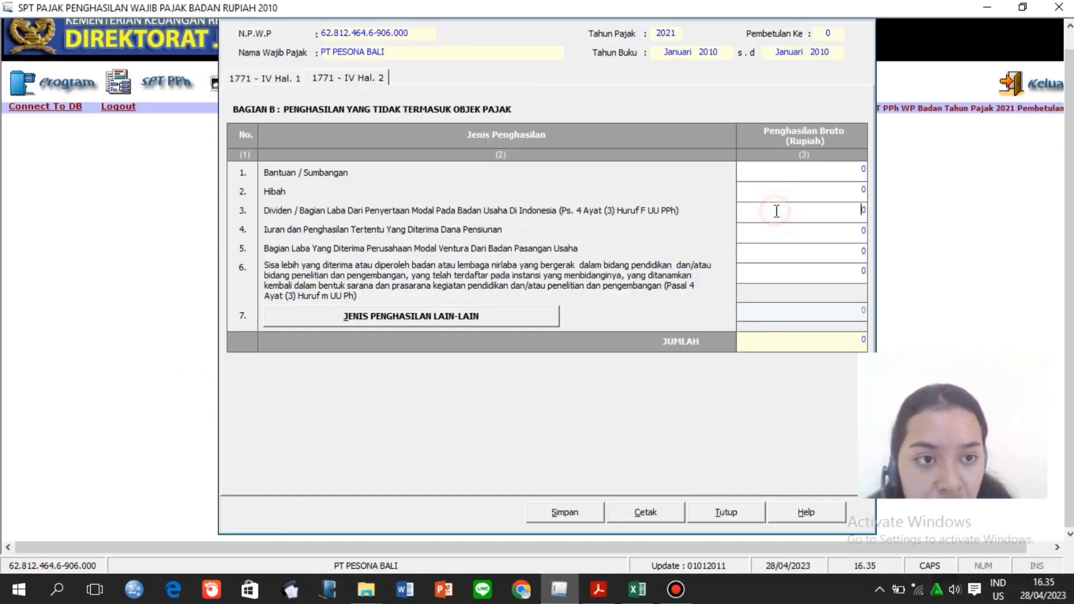
text(10000000)
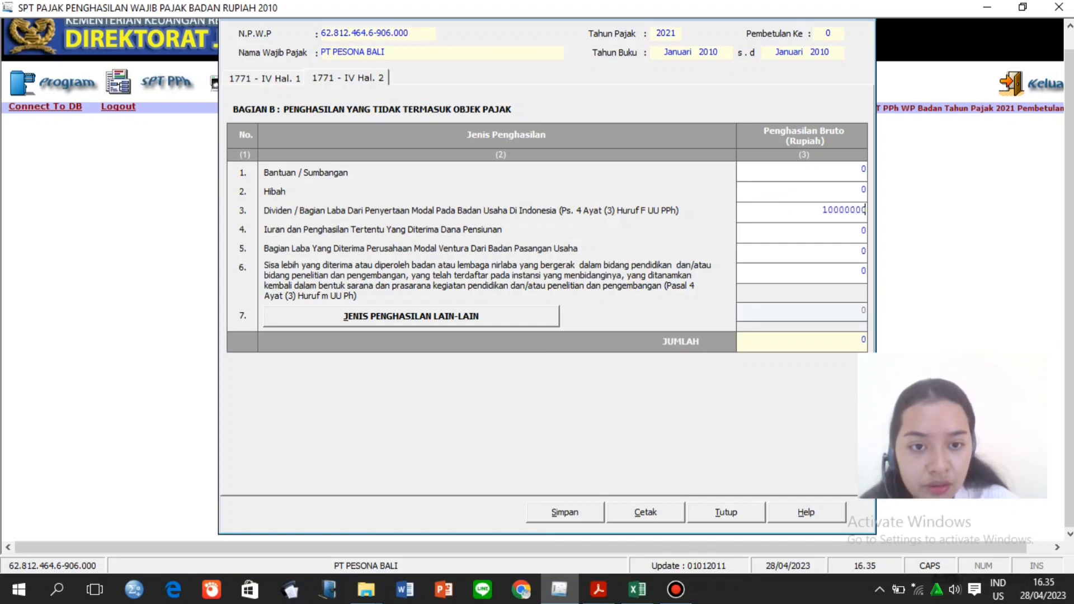
key(Tab)
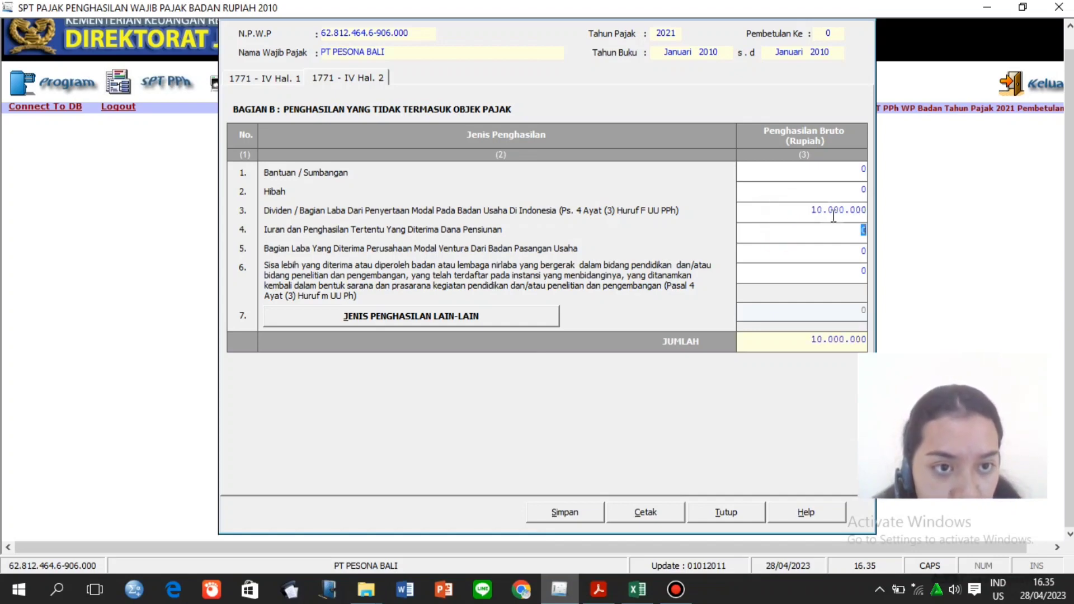
click(834, 216)
click(842, 210)
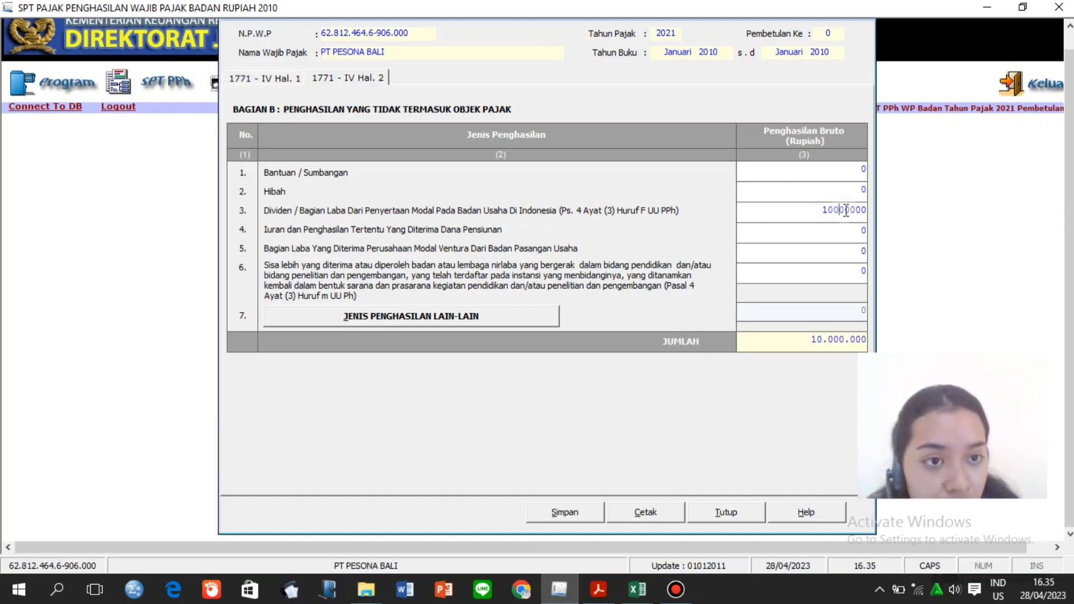
text(0)
key(Tab)
click(831, 242)
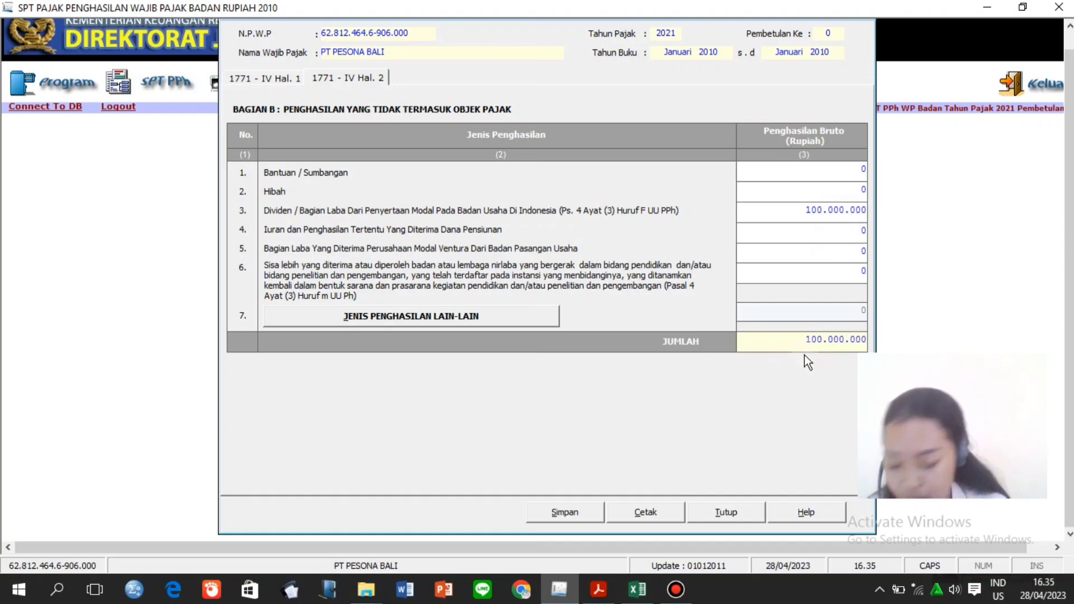
Save the part B income entries and confirm the save.
click(582, 511)
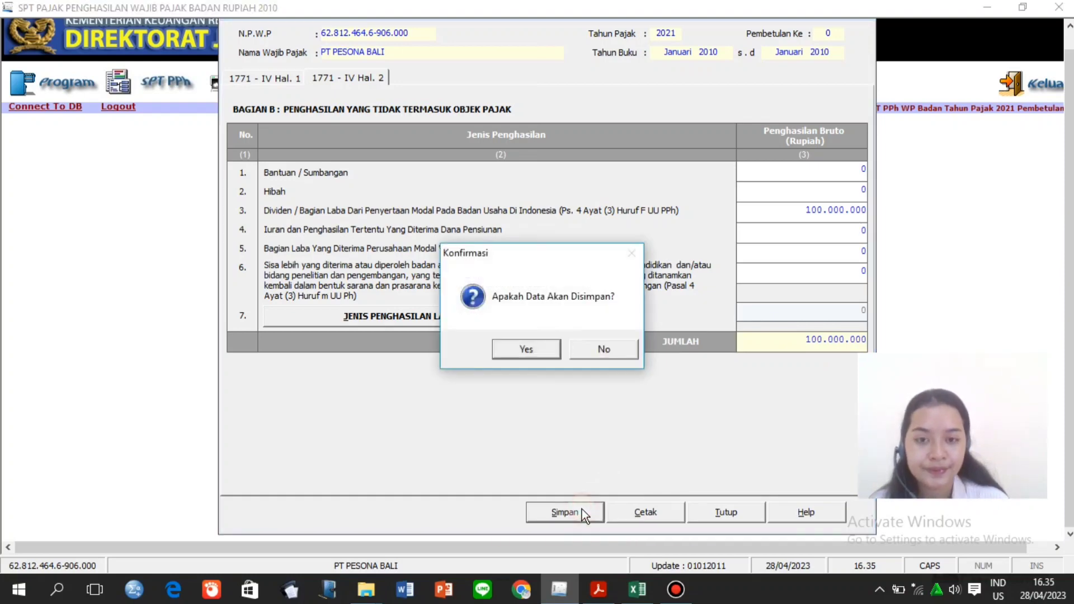
click(531, 352)
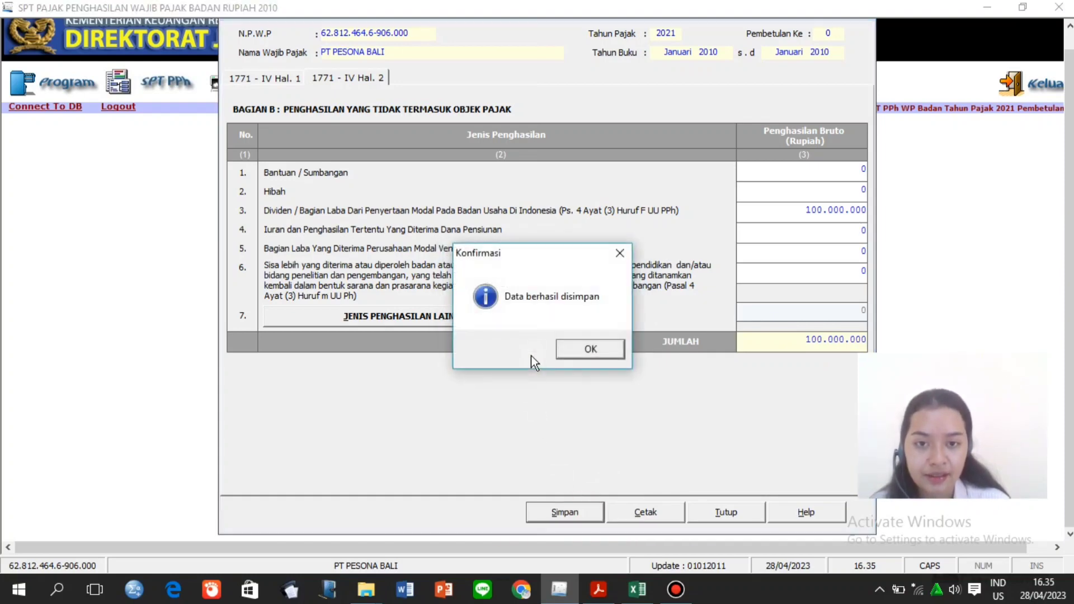
click(576, 348)
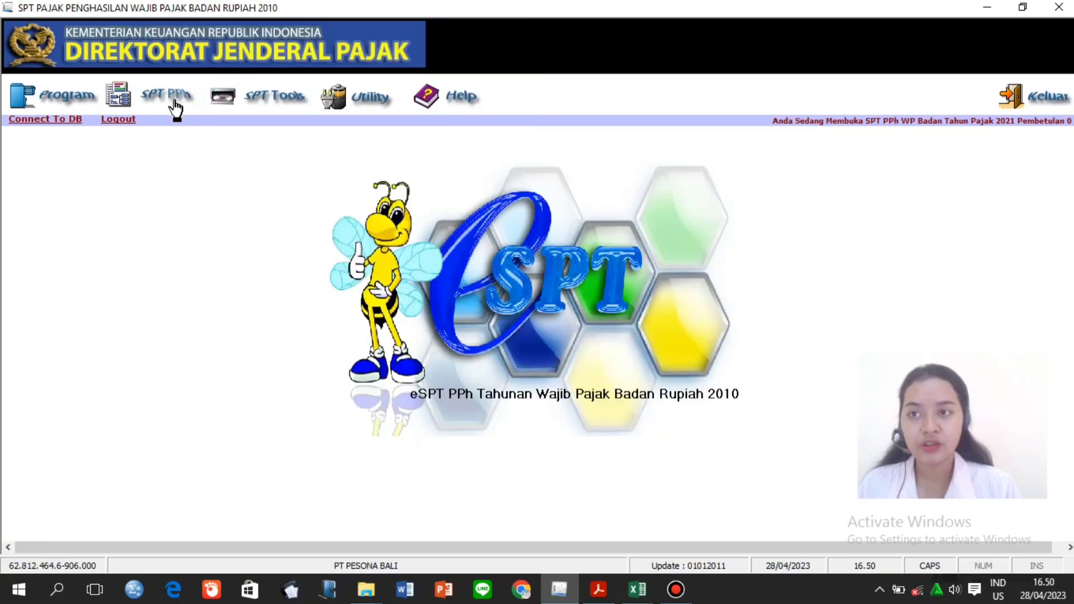
Open Formulir 1771-III from Lampiran and review tax credit details in the handbook PDF.
click(174, 99)
mouse_move(173, 141)
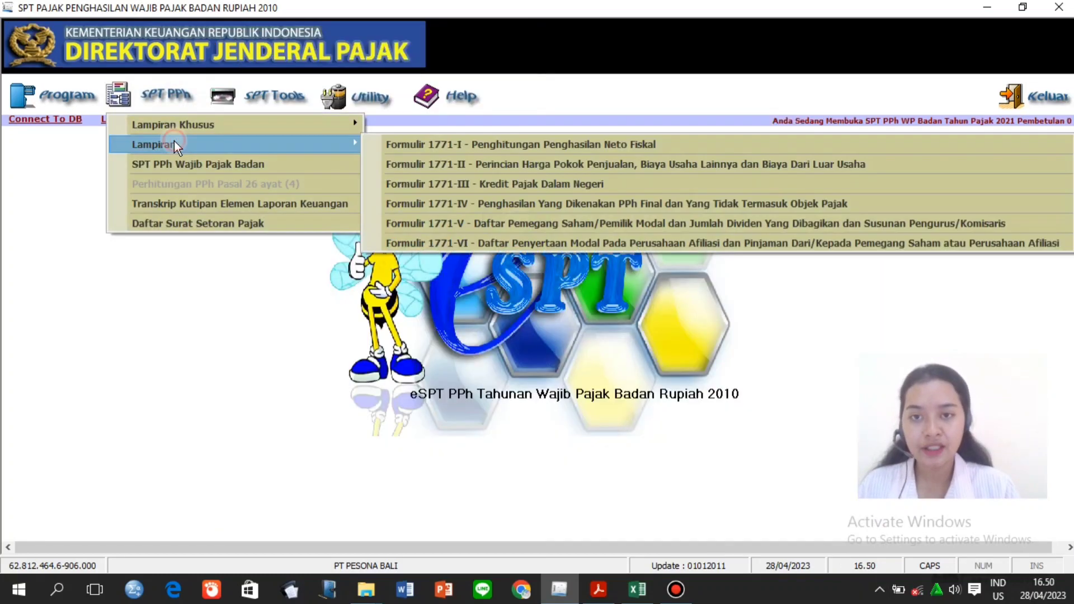
click(481, 186)
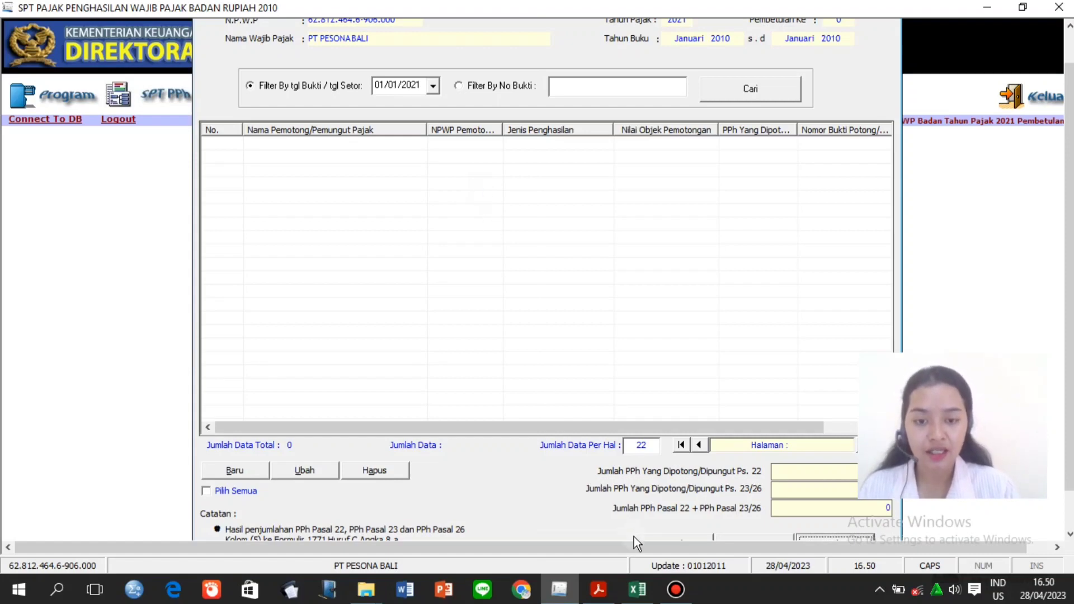
click(599, 589)
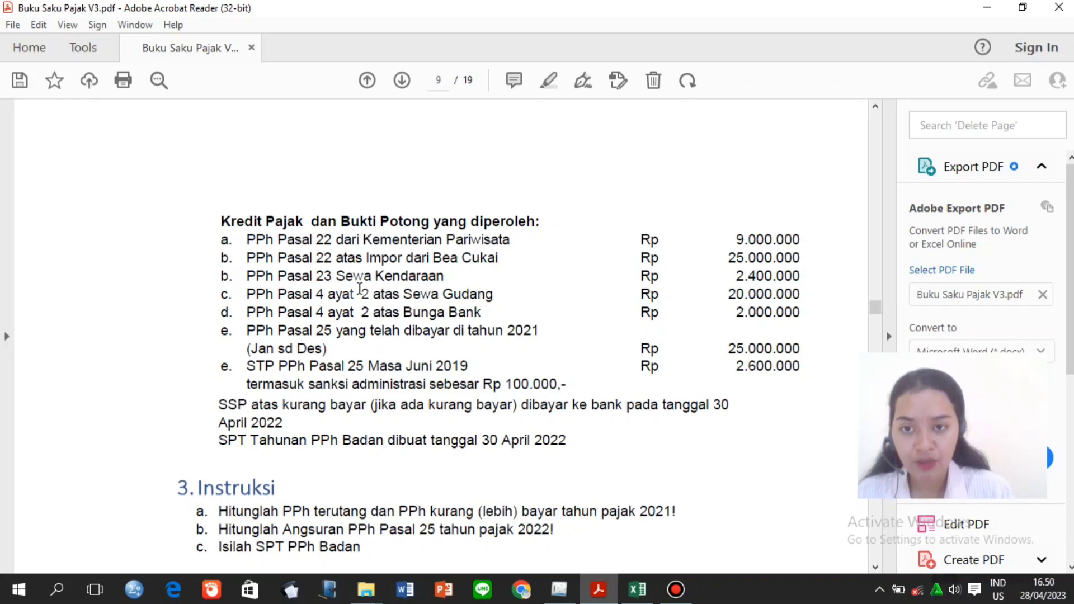
click(554, 589)
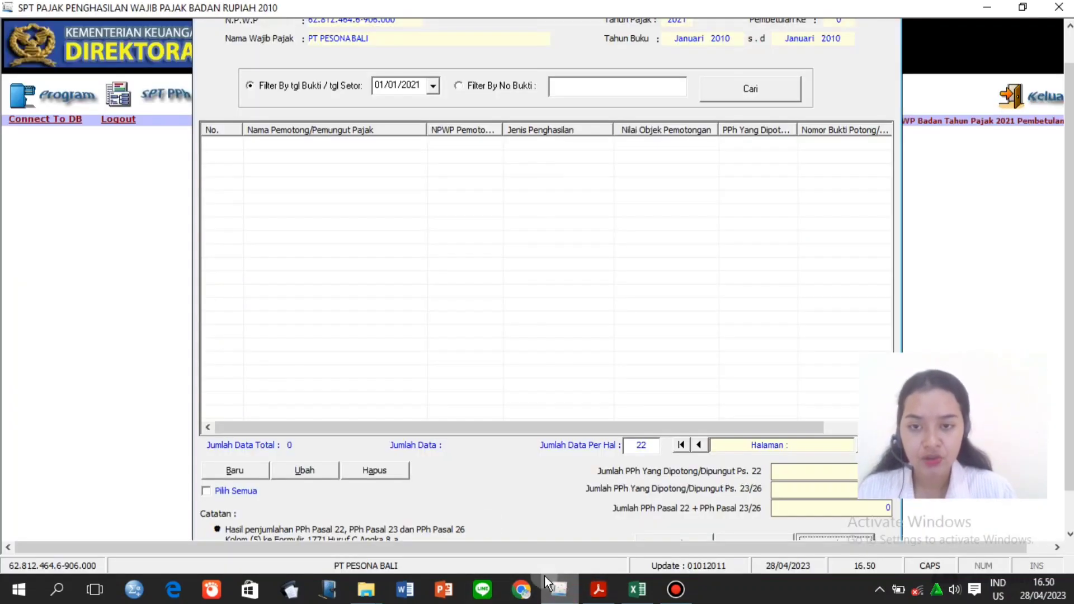
Start a new Dipungut Pihak Lain credit, slip SSP22/P/12, income type Pembelian Barang Oleh Bendaharawan.
click(248, 473)
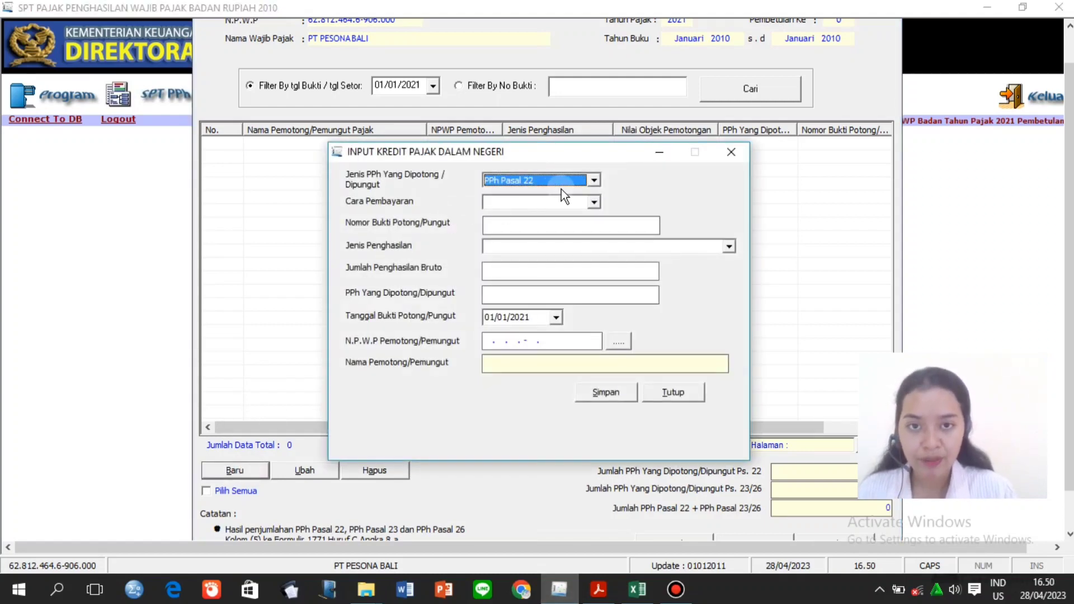
click(593, 202)
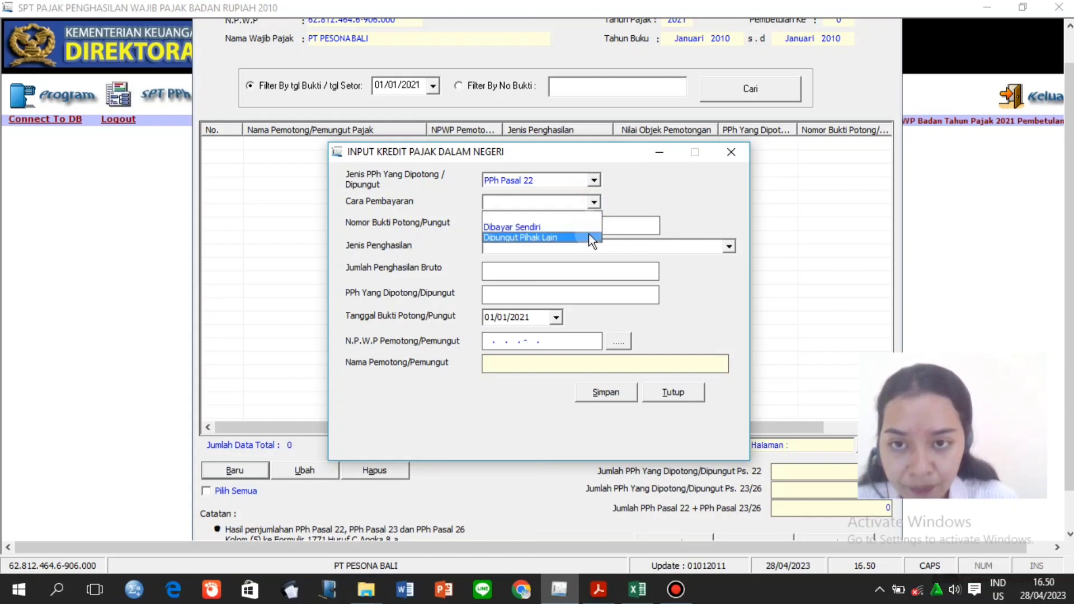
click(592, 238)
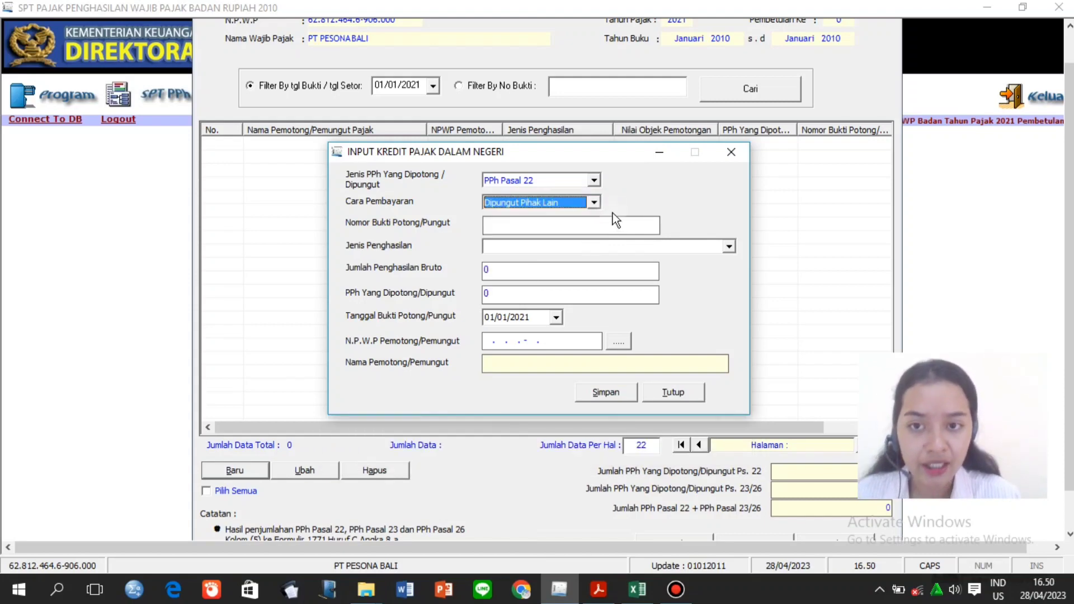
click(618, 231)
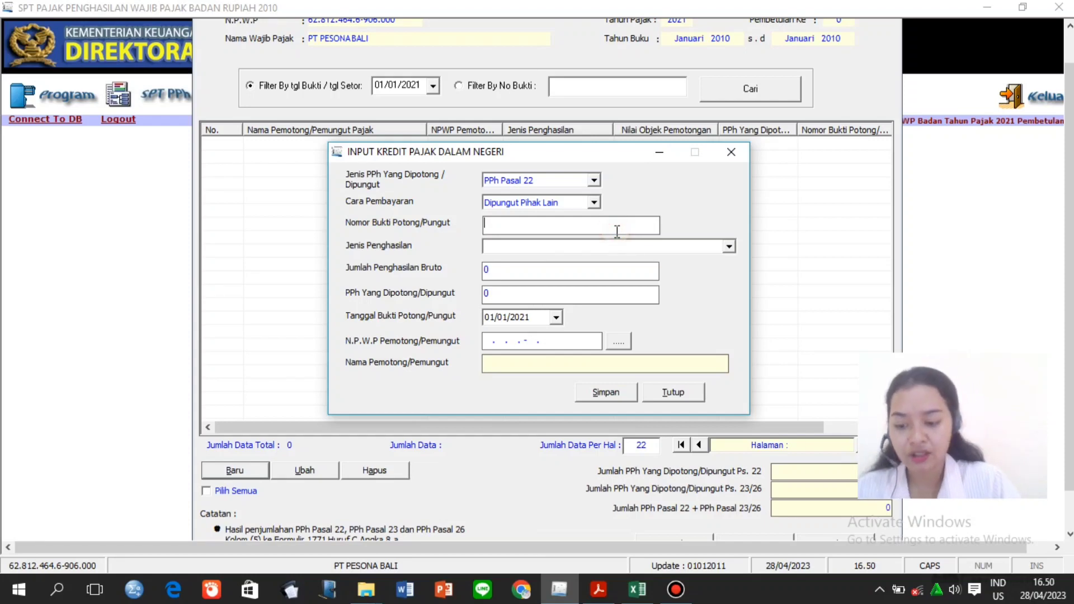
text(SSP)
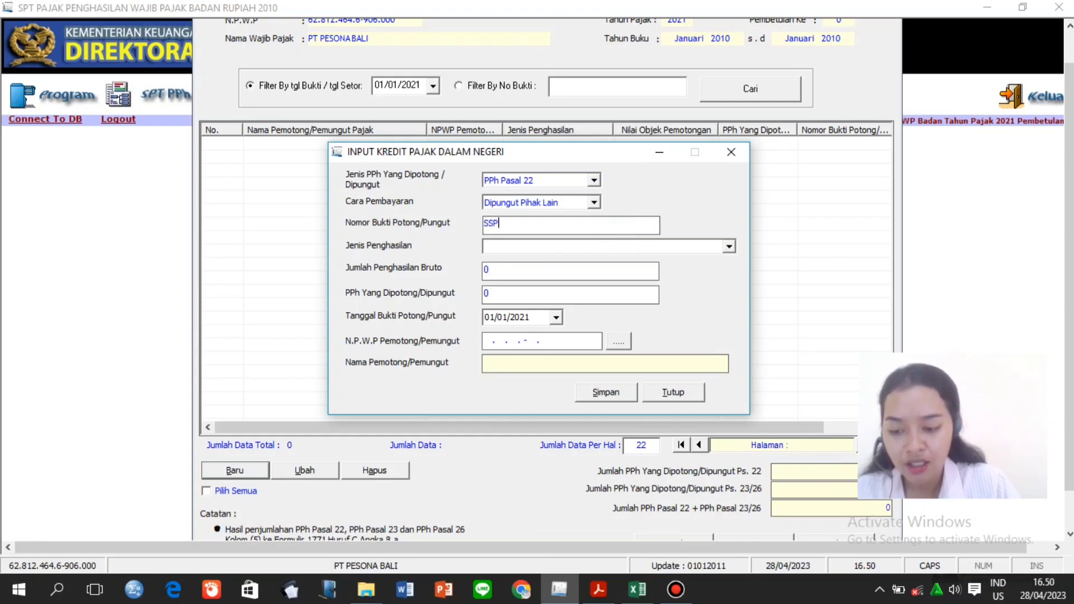
text(22/P)
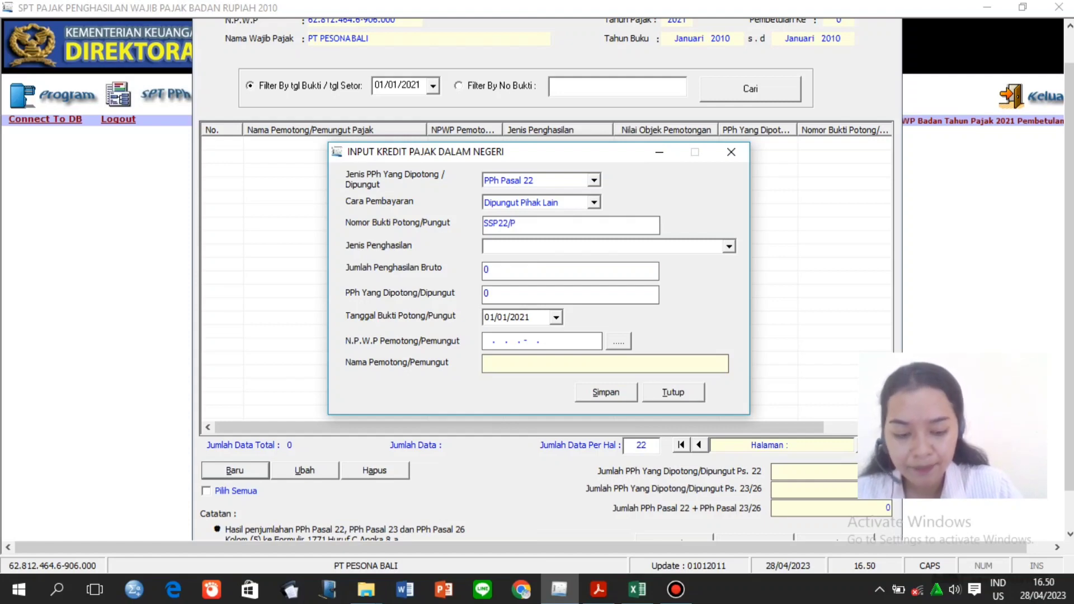
text(/12)
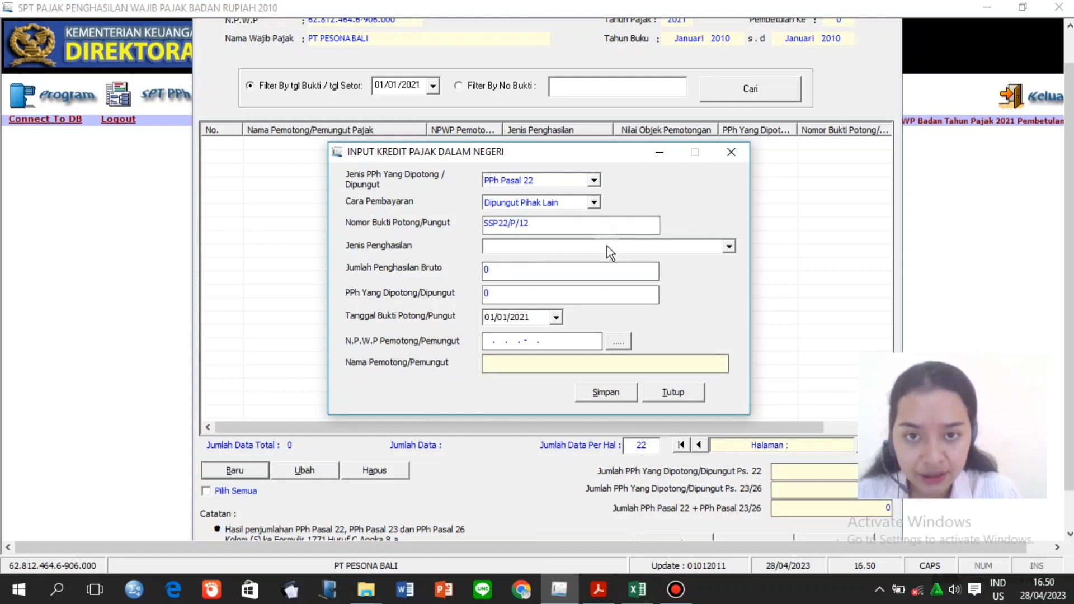
click(605, 246)
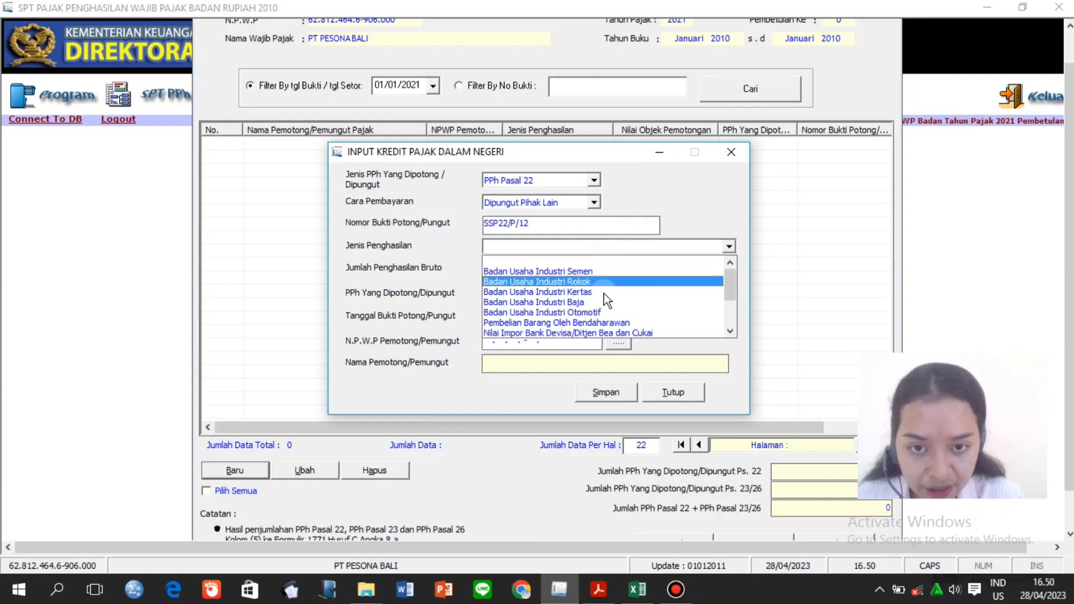
click(607, 323)
Enter 600.000.000 gross income and 9.000.000 withheld tax, then bring up the withholder list.
click(560, 270)
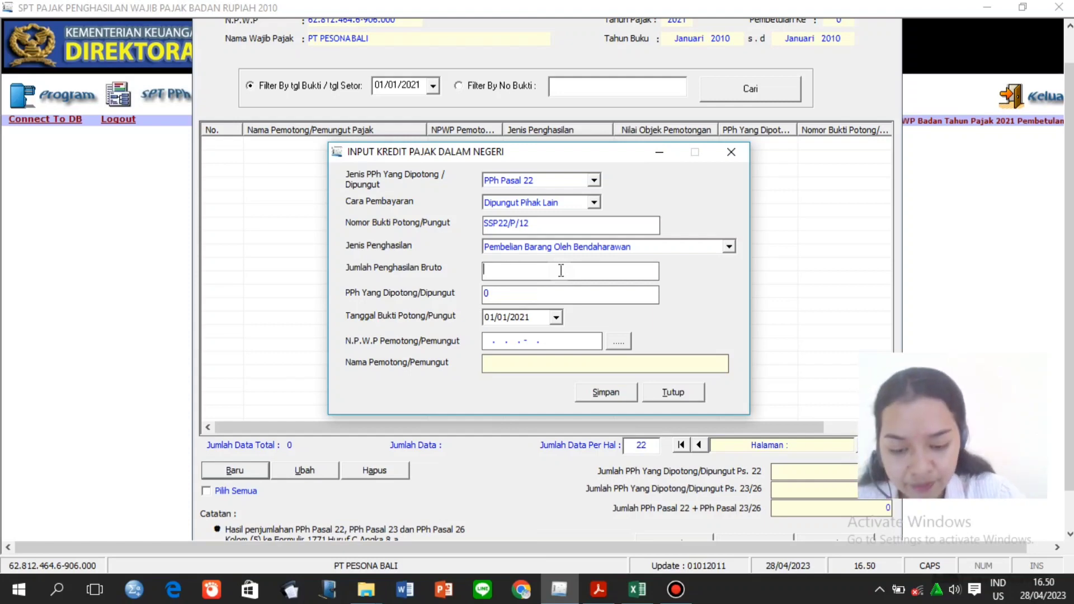
text(600000000)
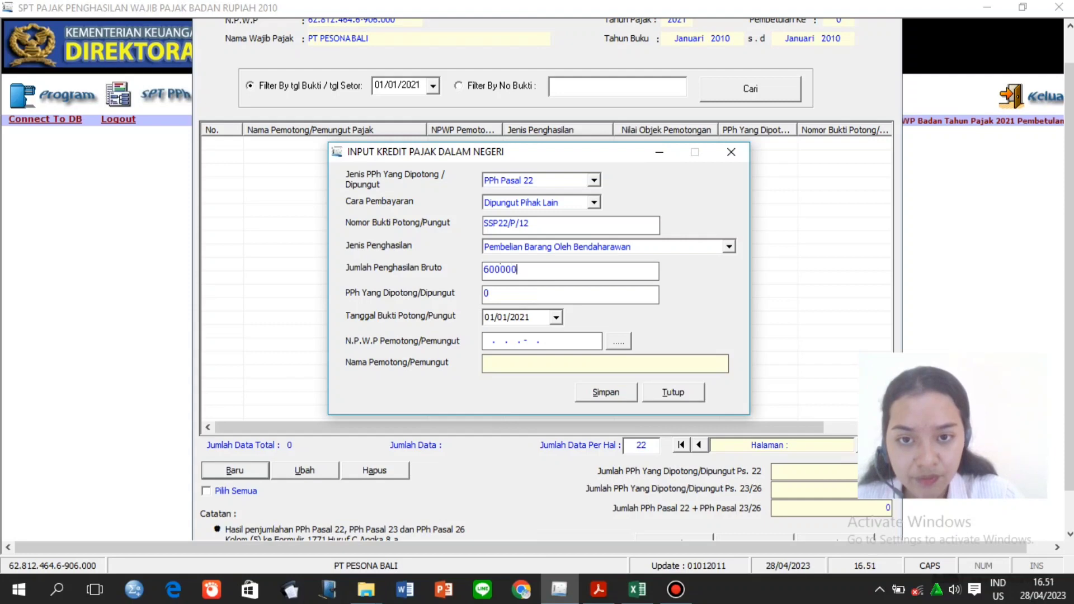
click(558, 294)
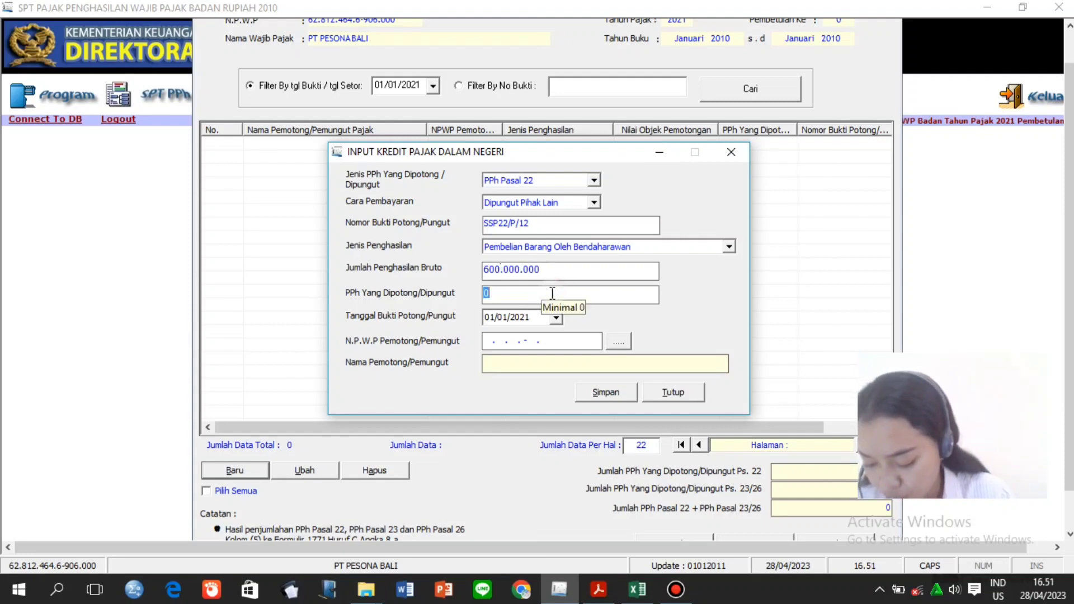
key(BackSpace)
text(9000)
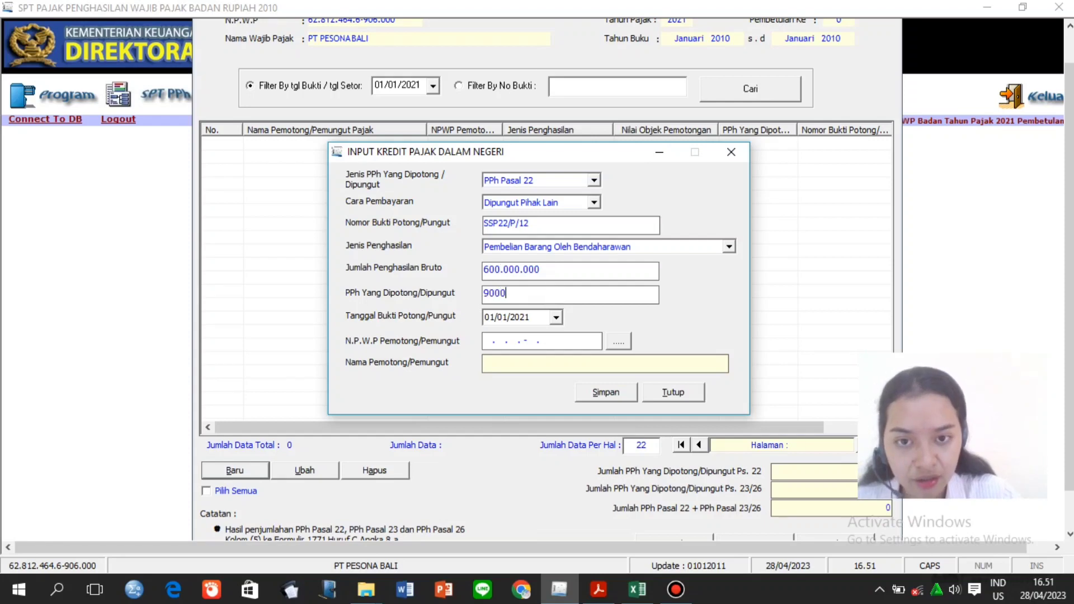
text(000)
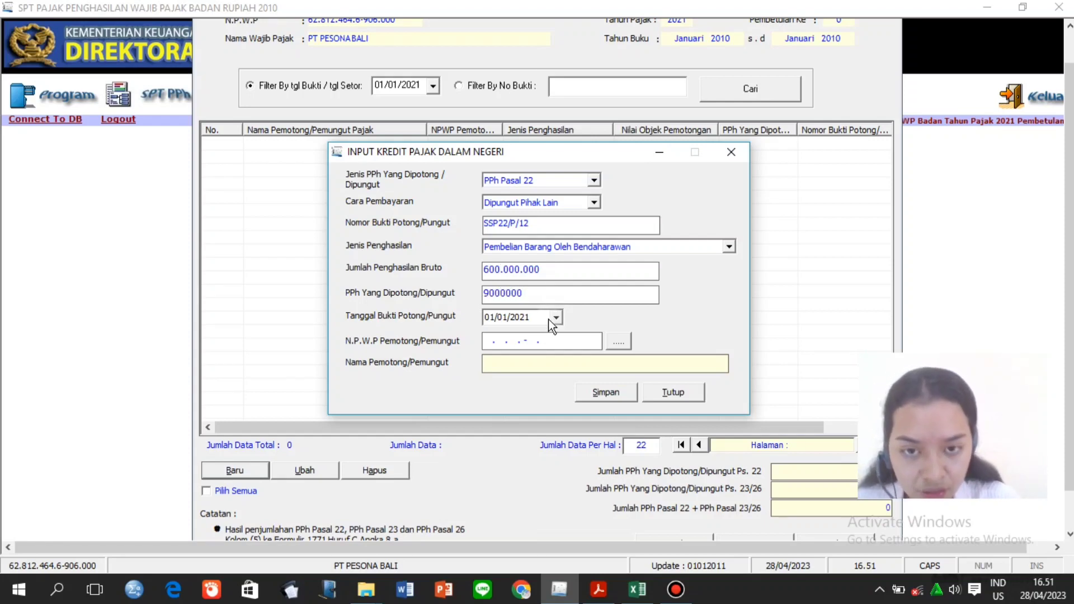
click(535, 317)
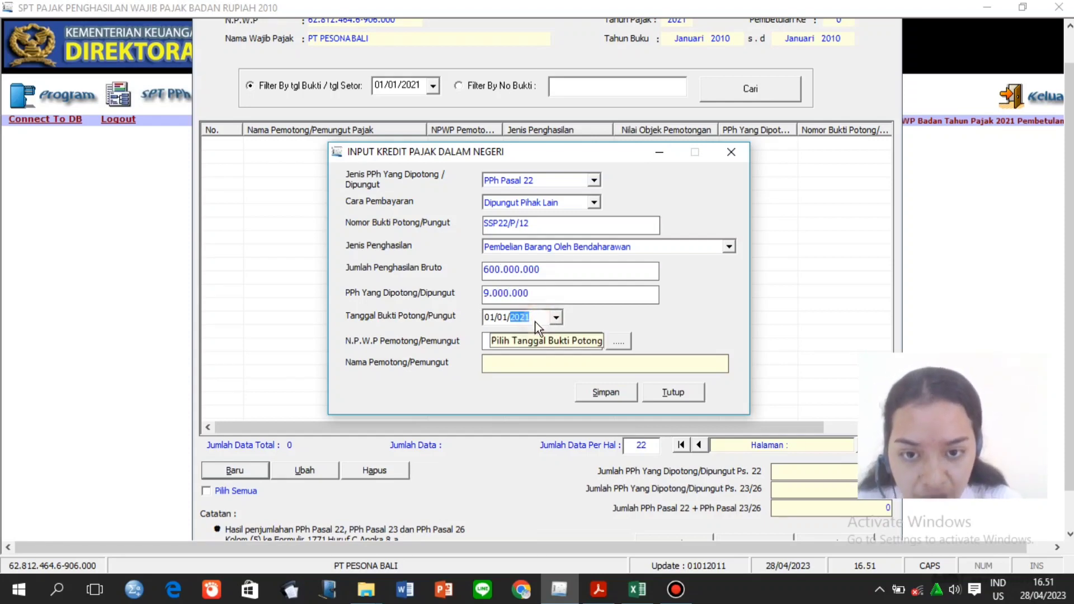
click(491, 339)
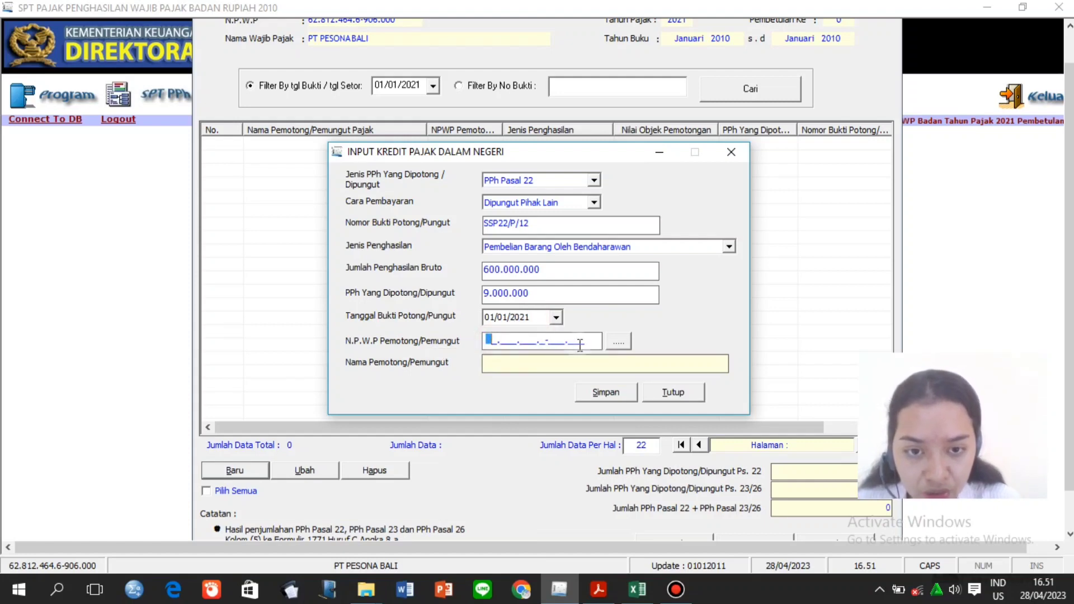
click(617, 343)
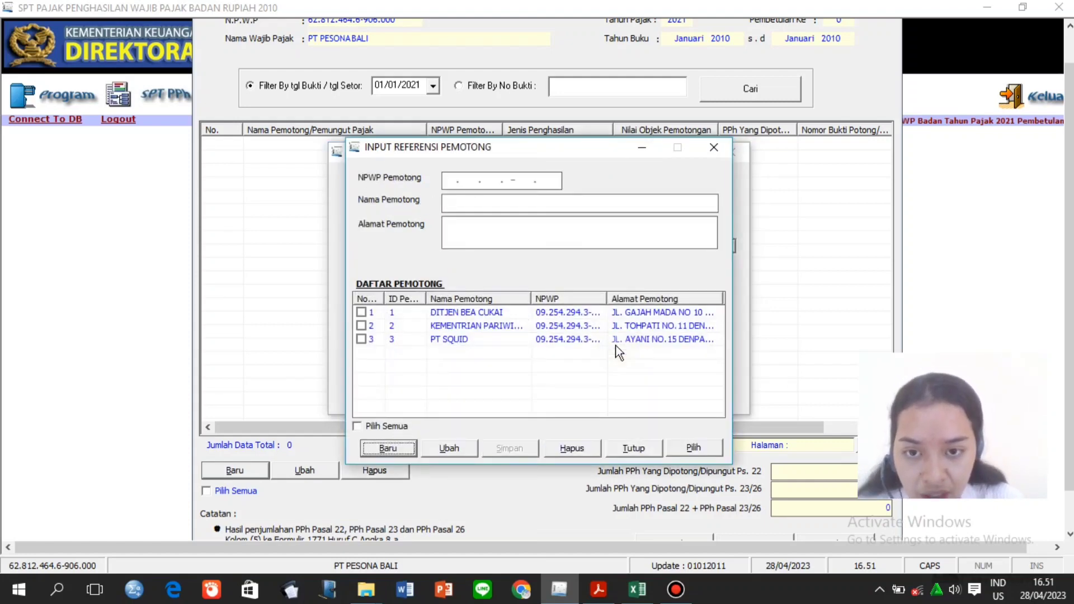
Set KEMENTRIAN PARIWISATA as withholder, save the credit, and start a blank new entry.
click(362, 326)
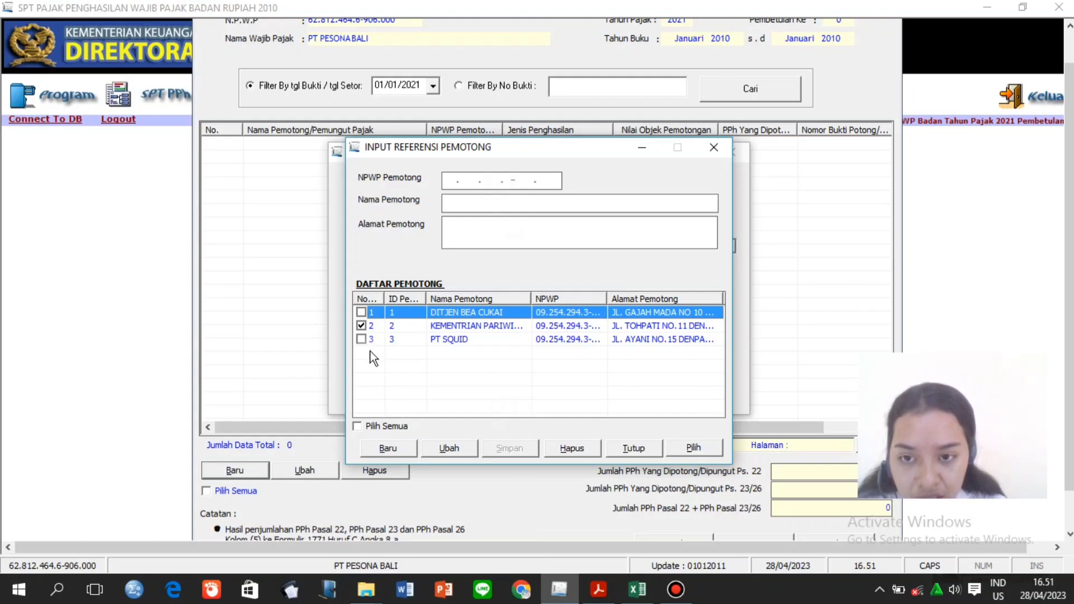
click(361, 327)
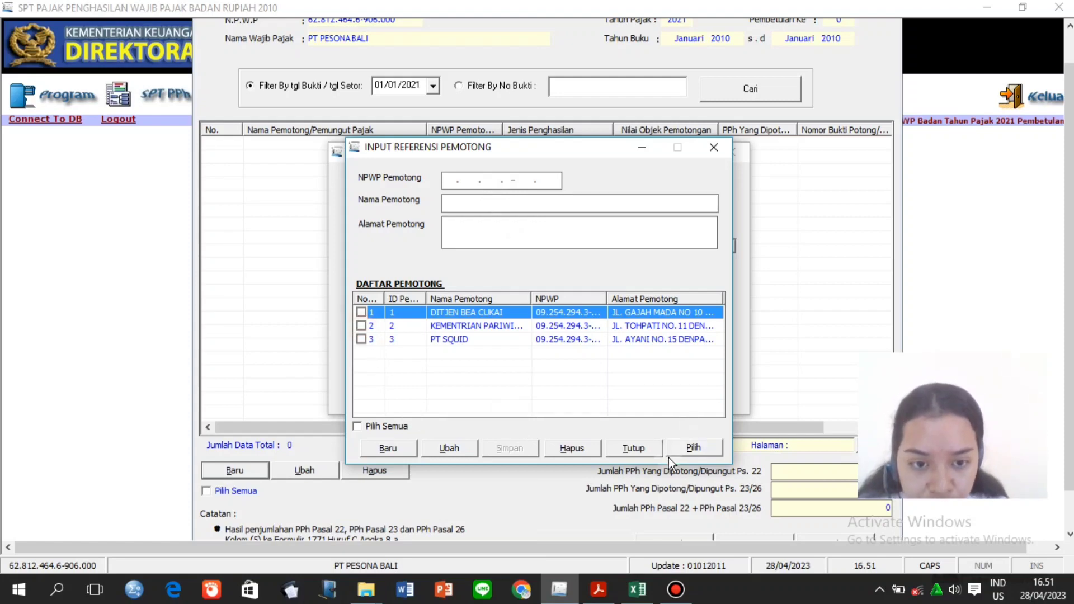
click(695, 448)
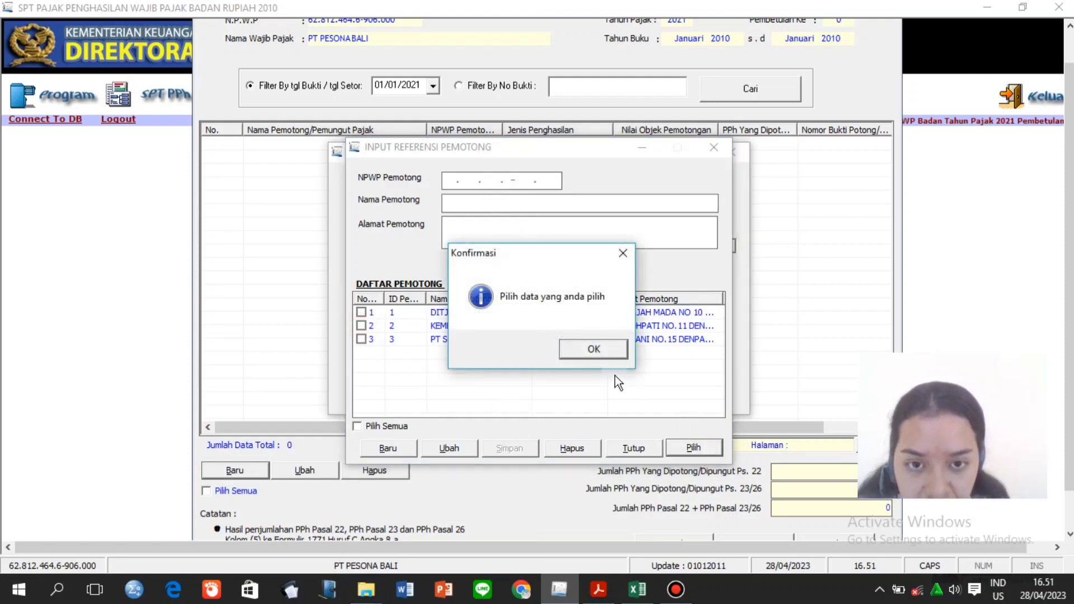
click(590, 353)
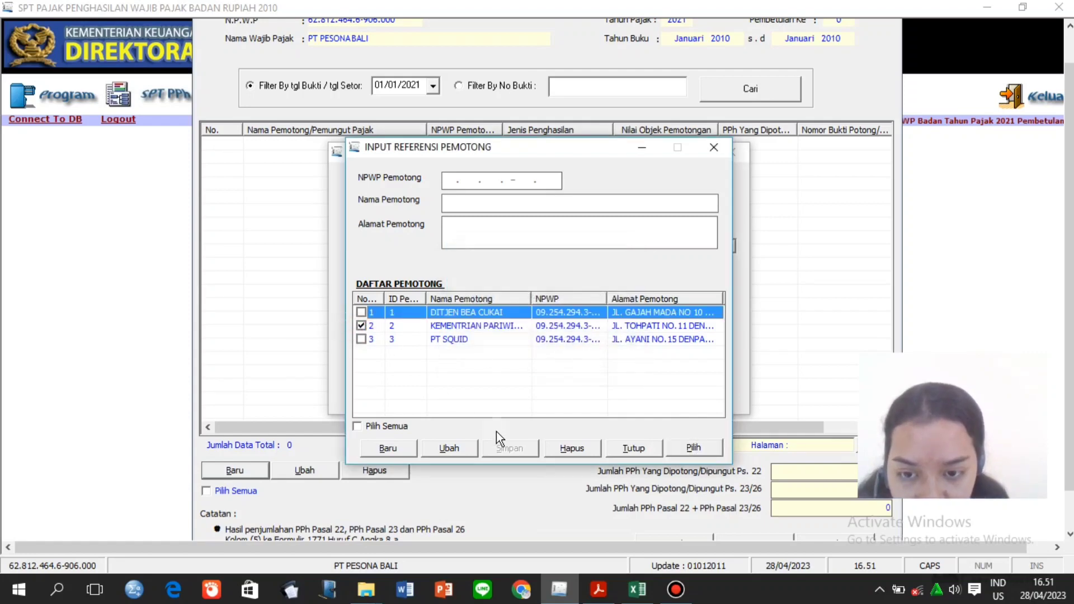
click(634, 448)
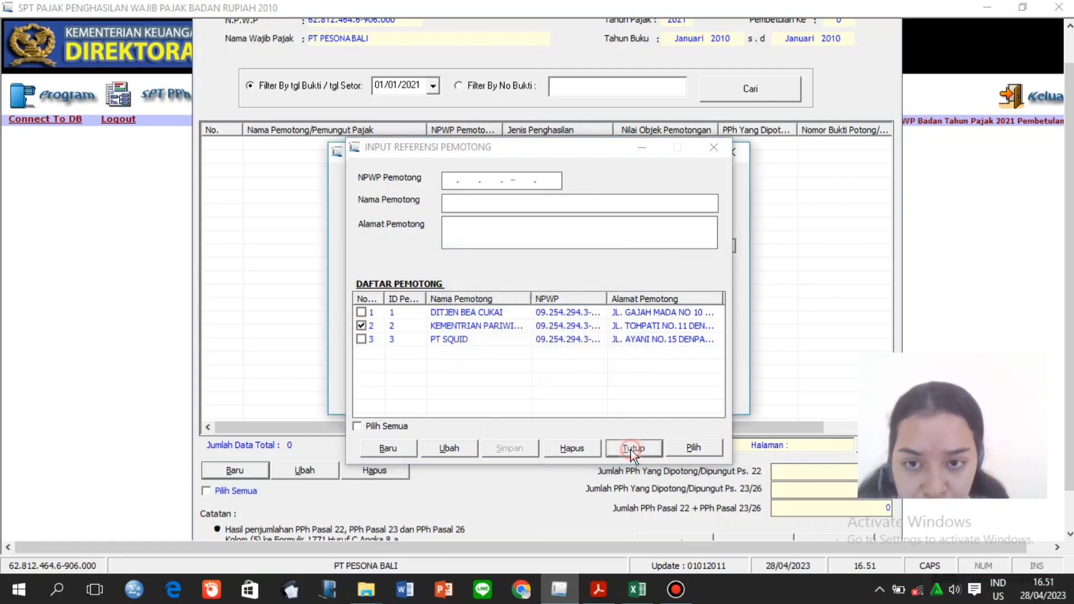
click(618, 343)
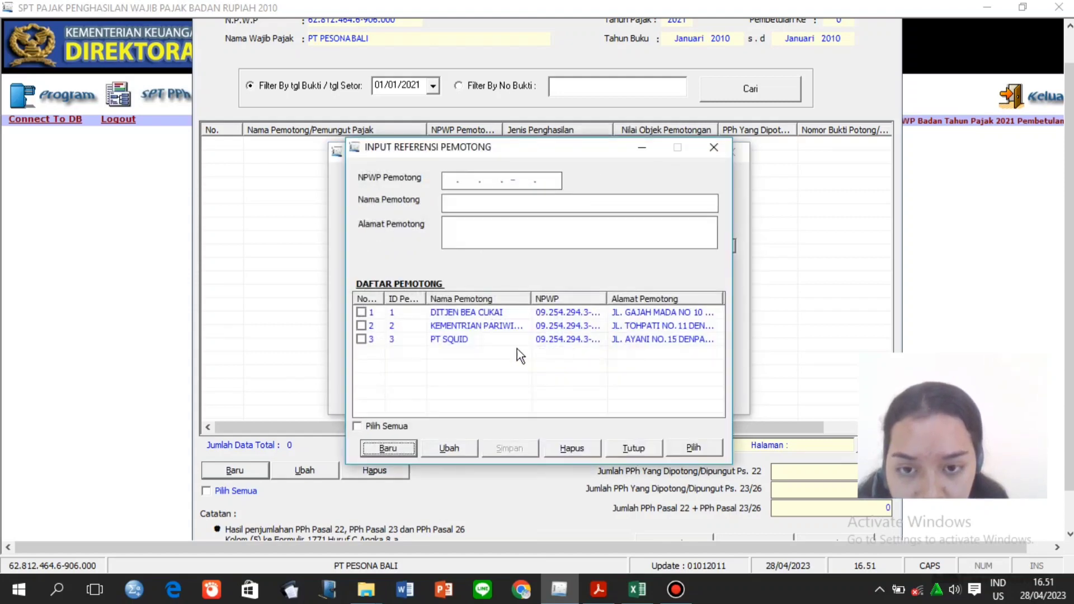
click(458, 329)
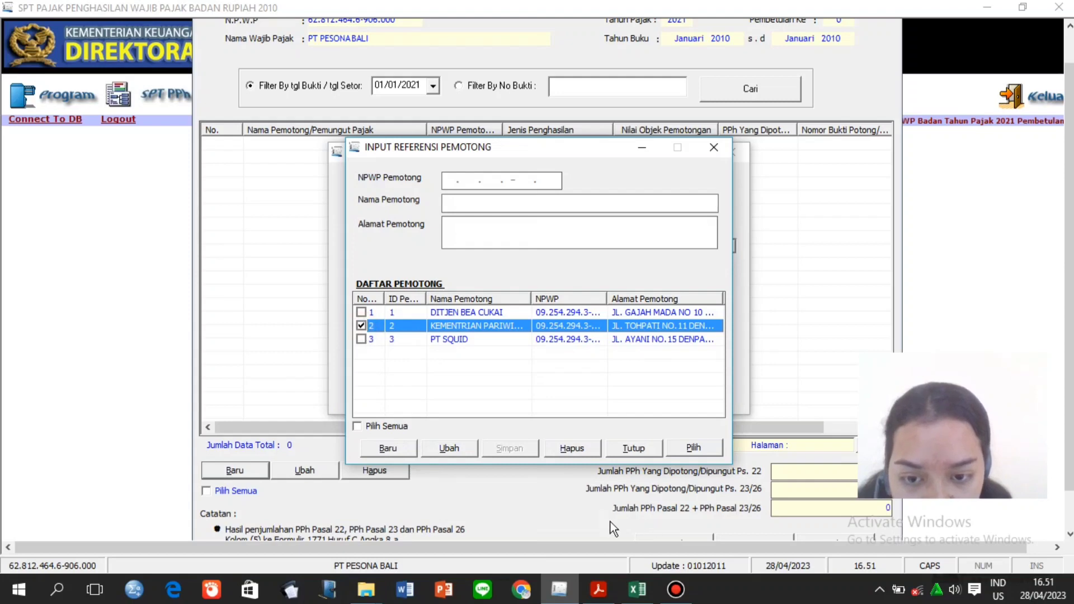
click(685, 449)
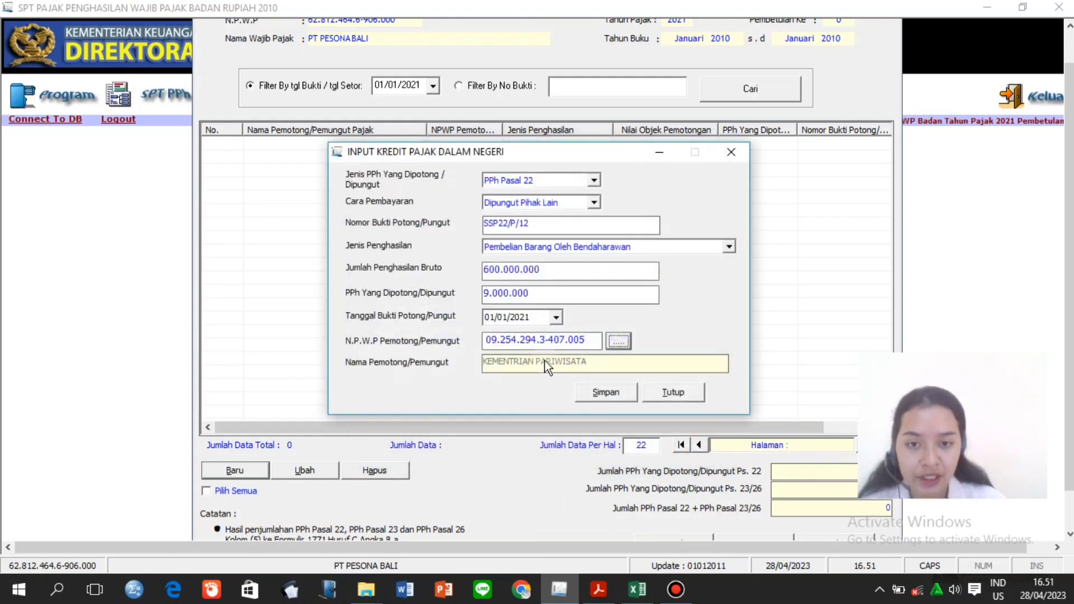
click(623, 394)
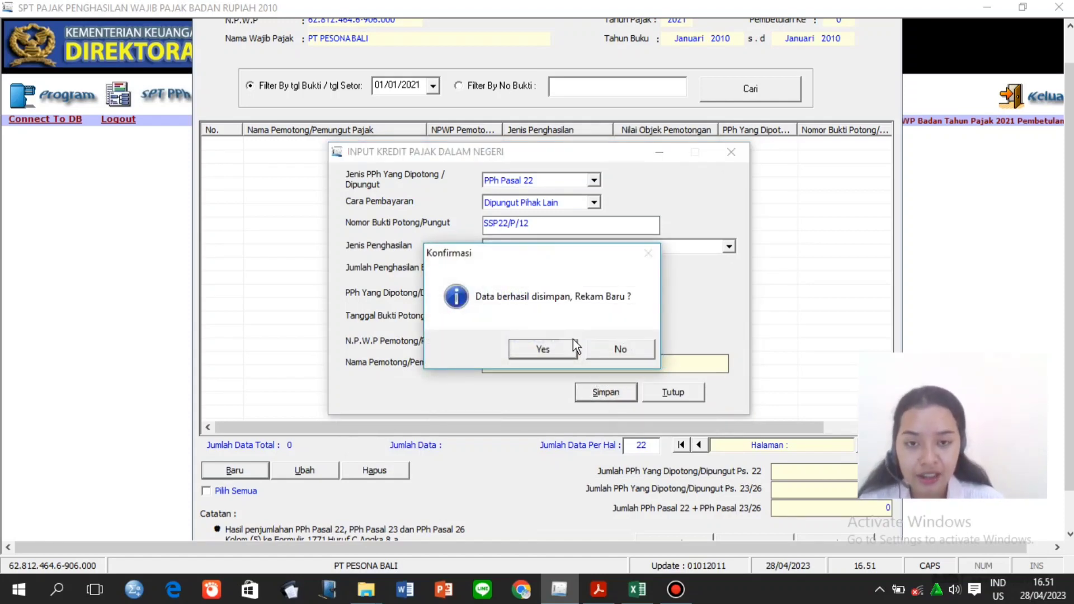
click(556, 349)
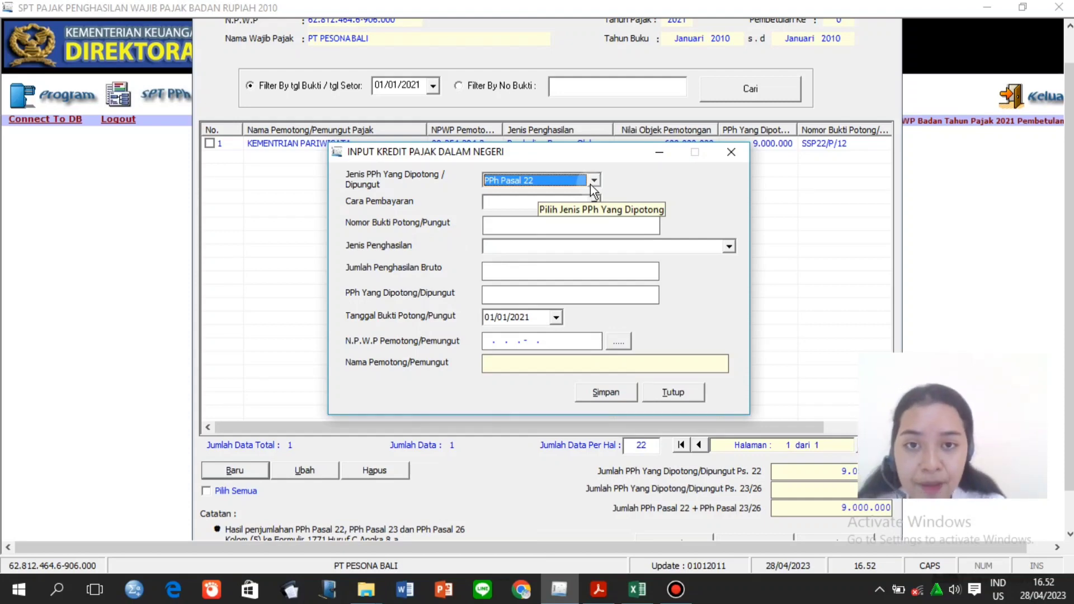
Set Dipungut Pihak Lain, slip PEB-12/2021, and income type Nilai Impor Bank Devisa/Ditjen Bea dan Cukai.
click(594, 204)
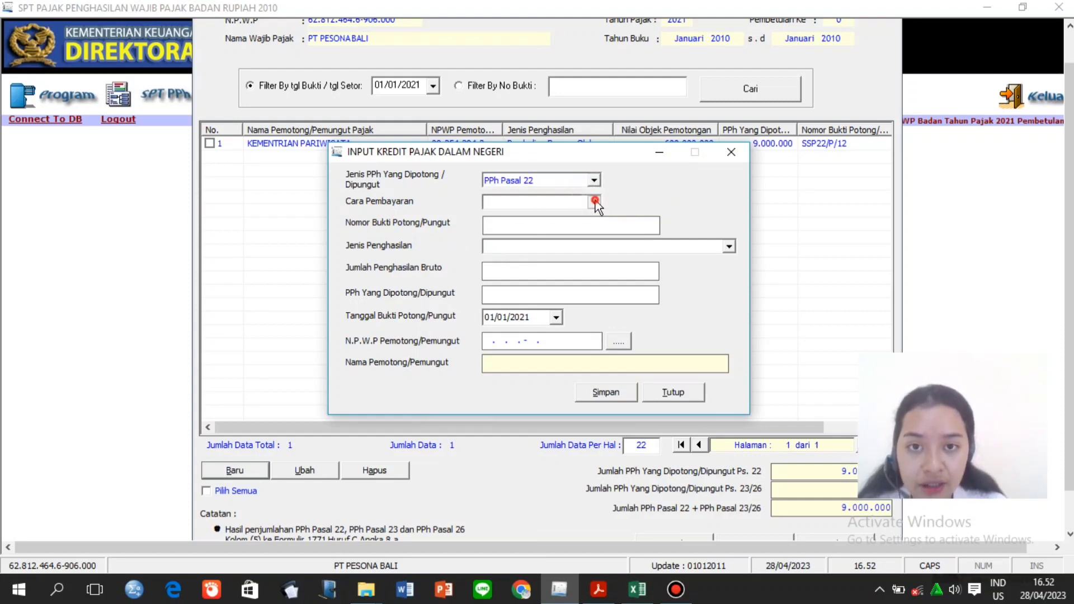
click(587, 238)
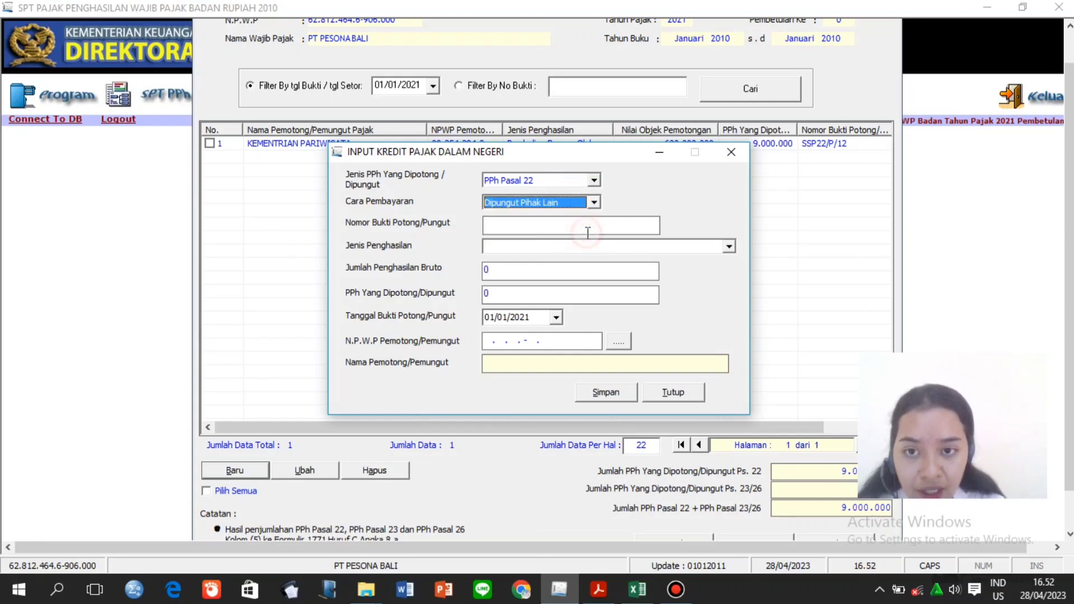
click(603, 225)
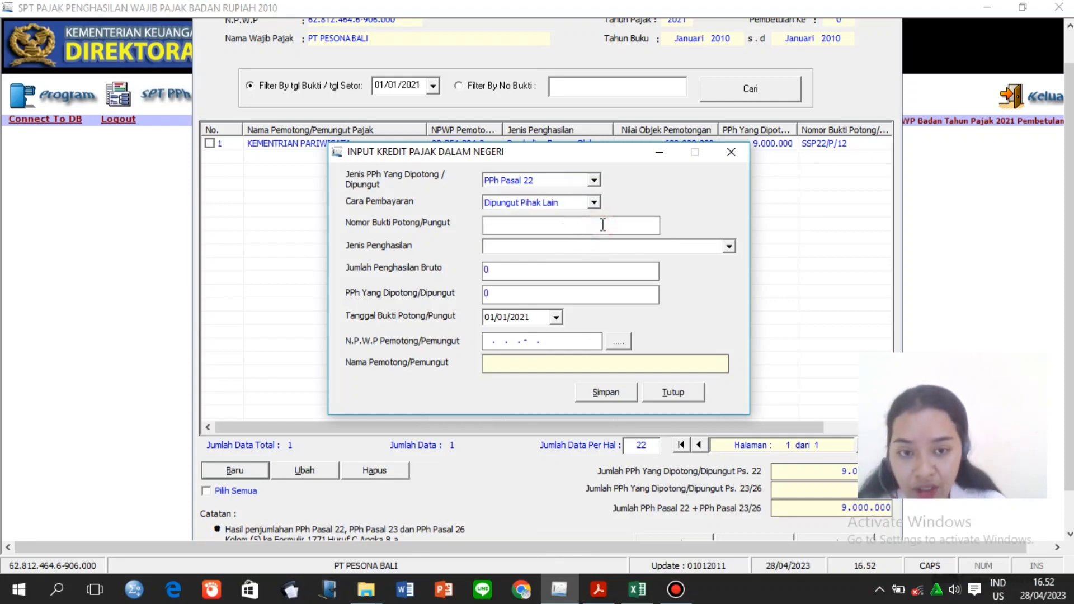
text(PE)
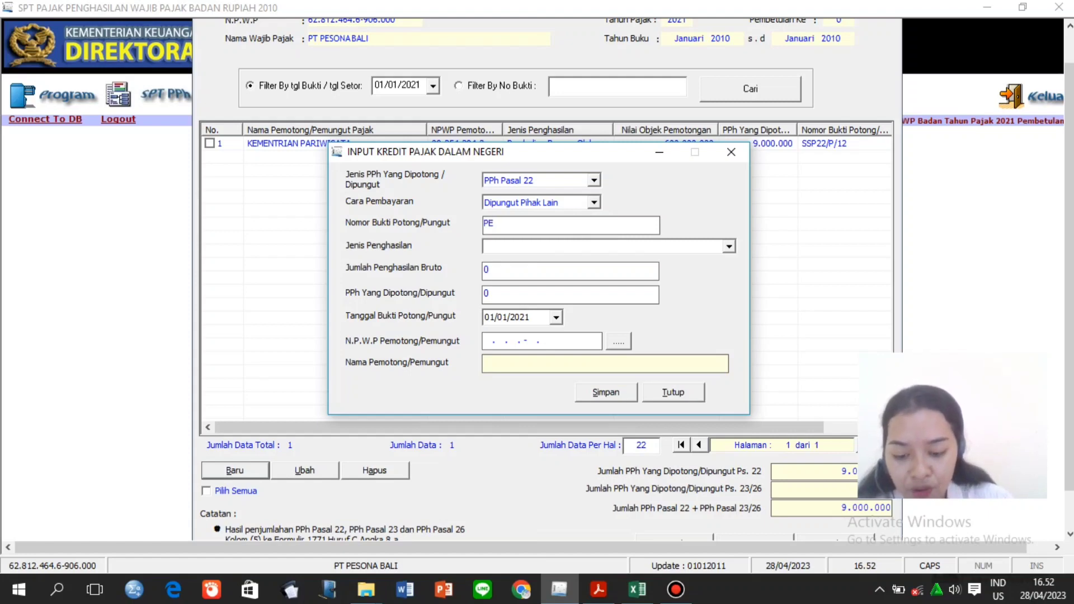
text(B)
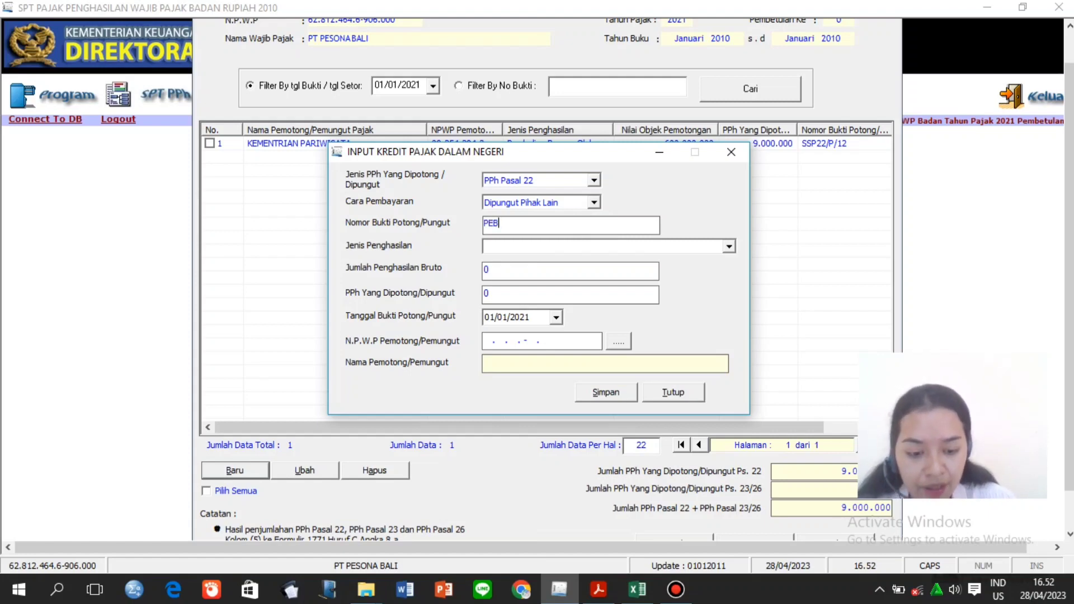
text(-12/)
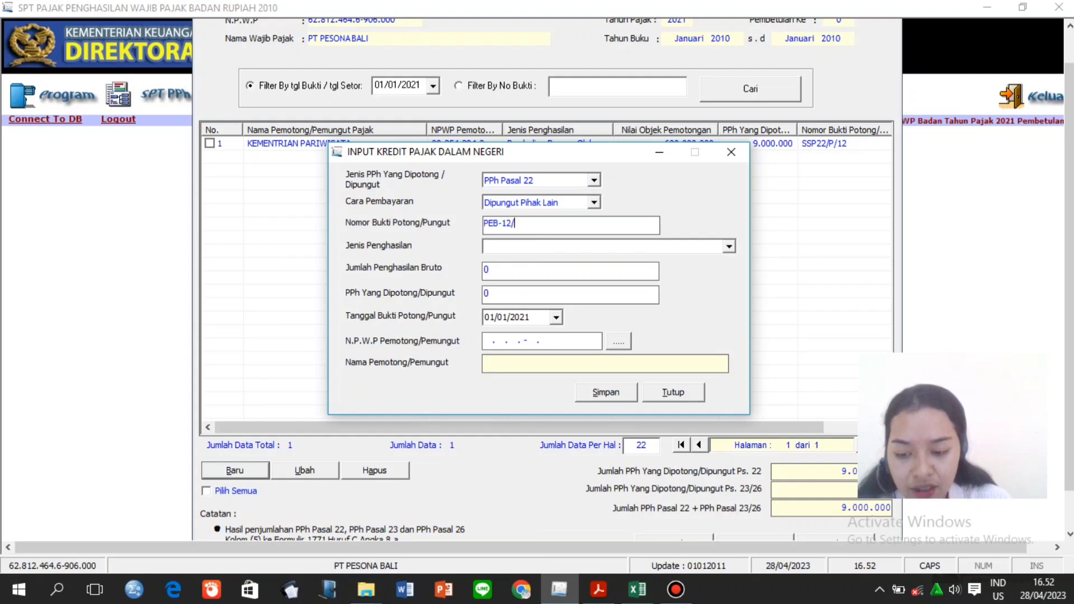
text(2021)
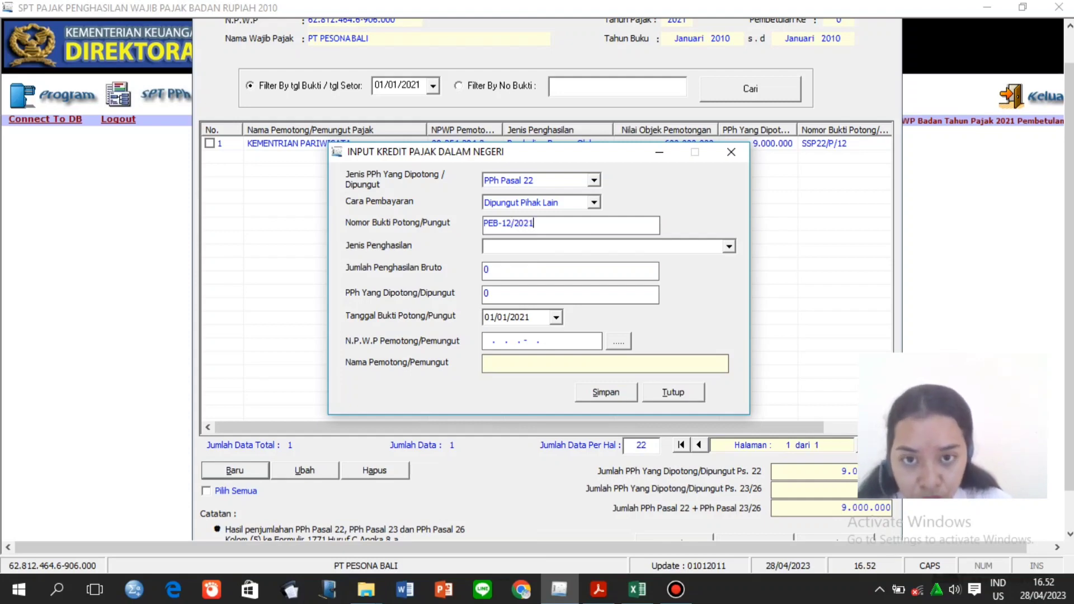
click(600, 244)
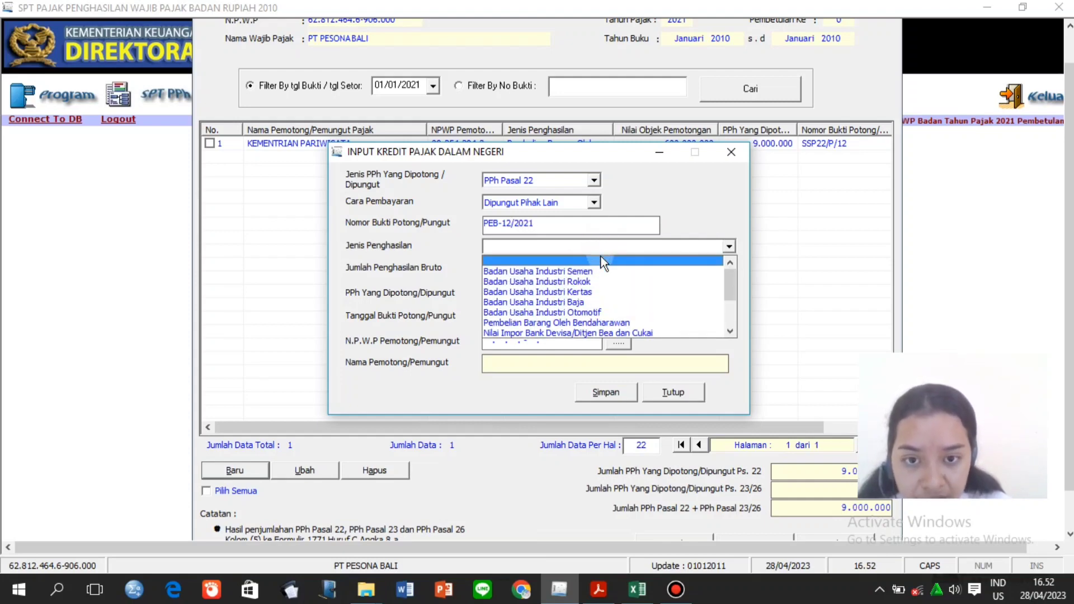
click(618, 334)
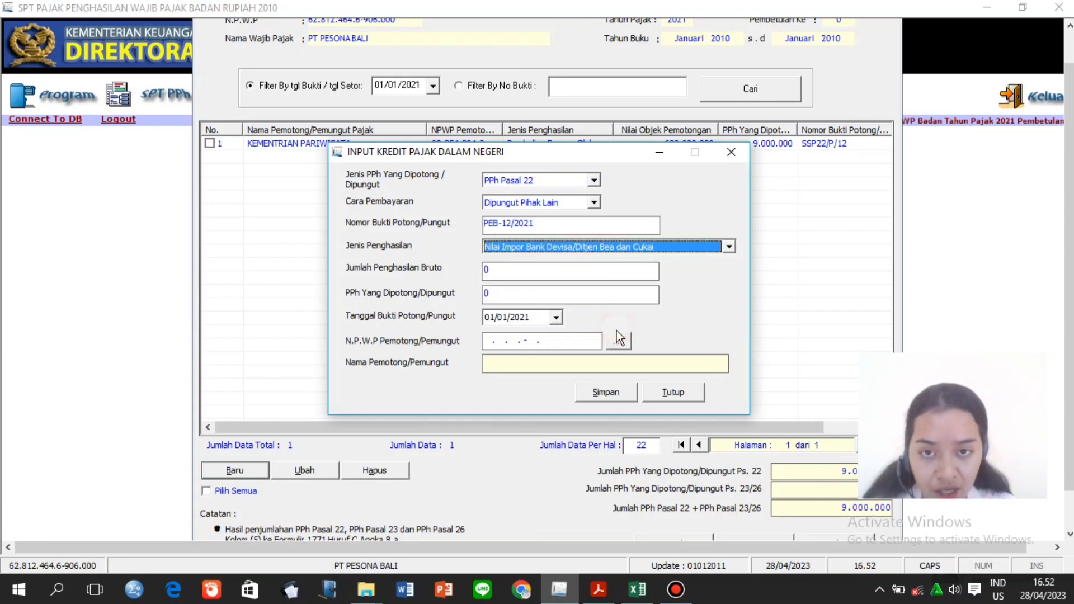
Enter 1.000.000.000 gross income and 25.000.000 withheld tax.
click(571, 273)
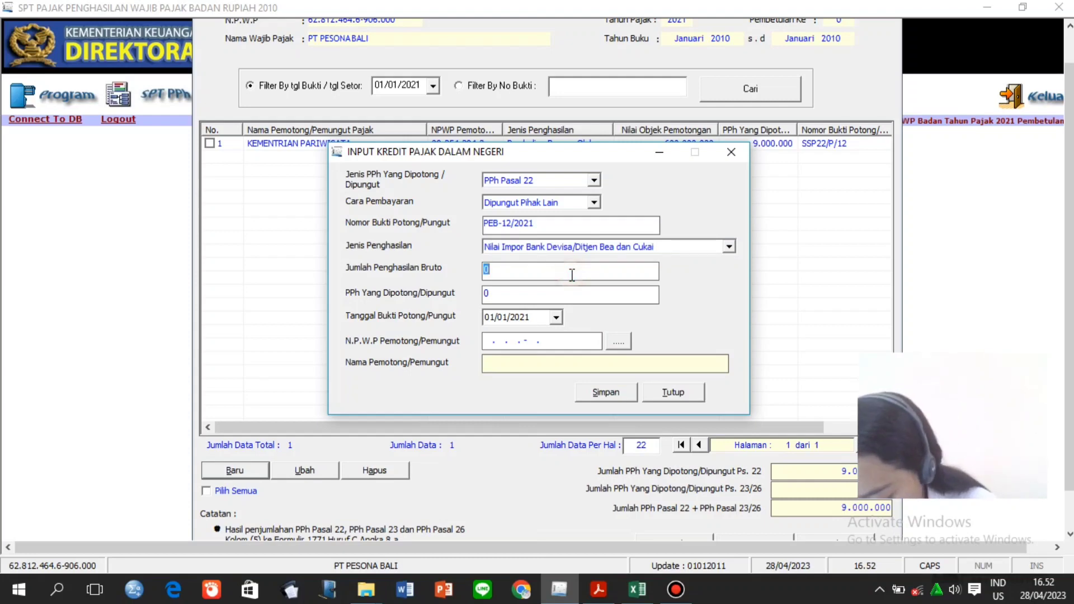
key(BackSpace)
text(1)
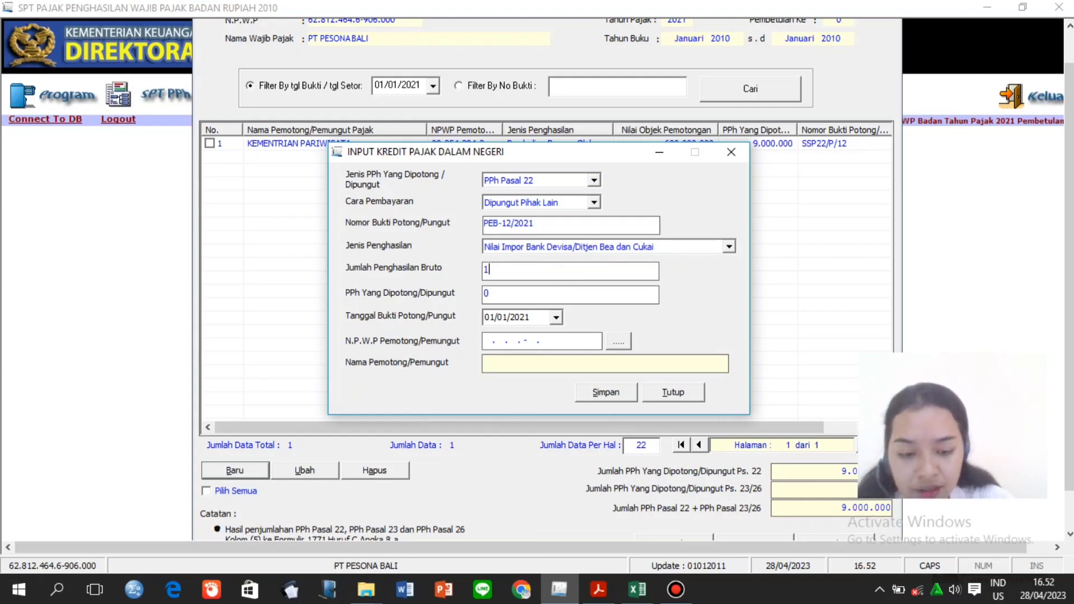
text(000000000)
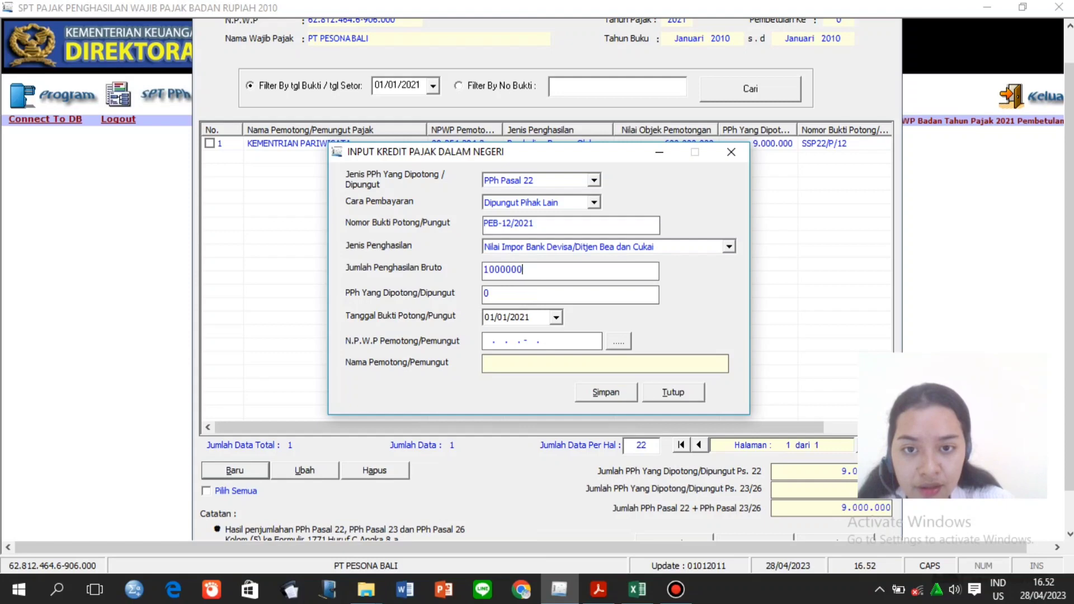
click(570, 292)
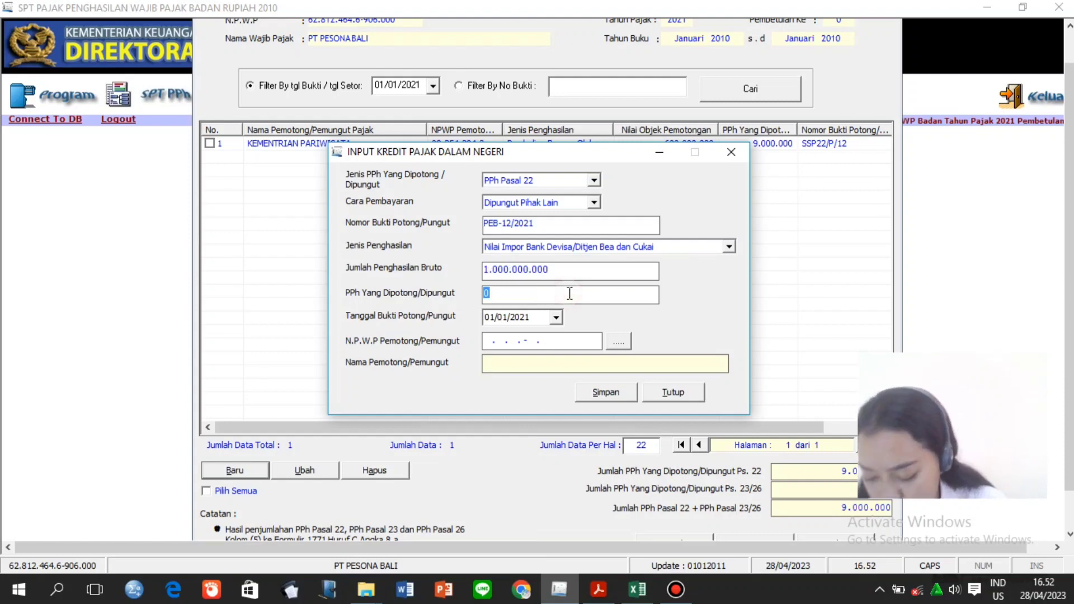
key(BackSpace)
text(2)
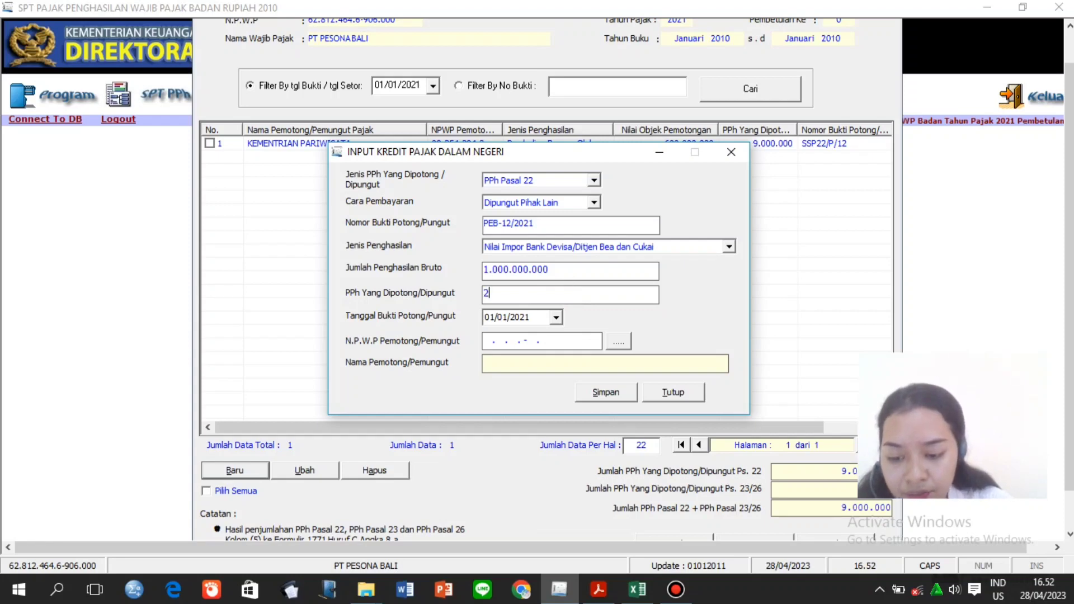
text(50000000)
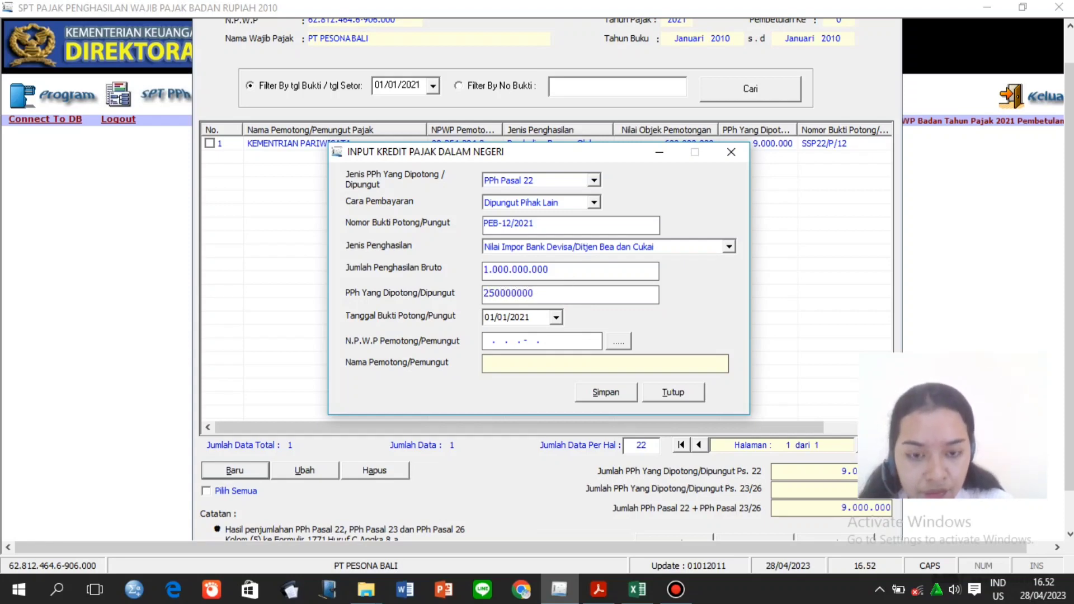
click(557, 340)
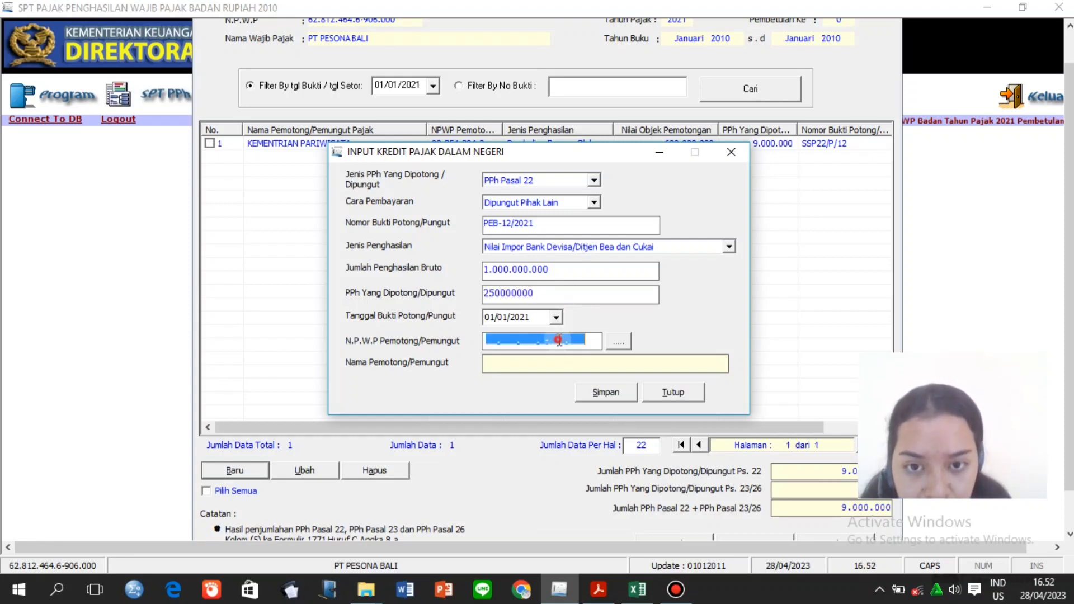
click(551, 289)
click(547, 290)
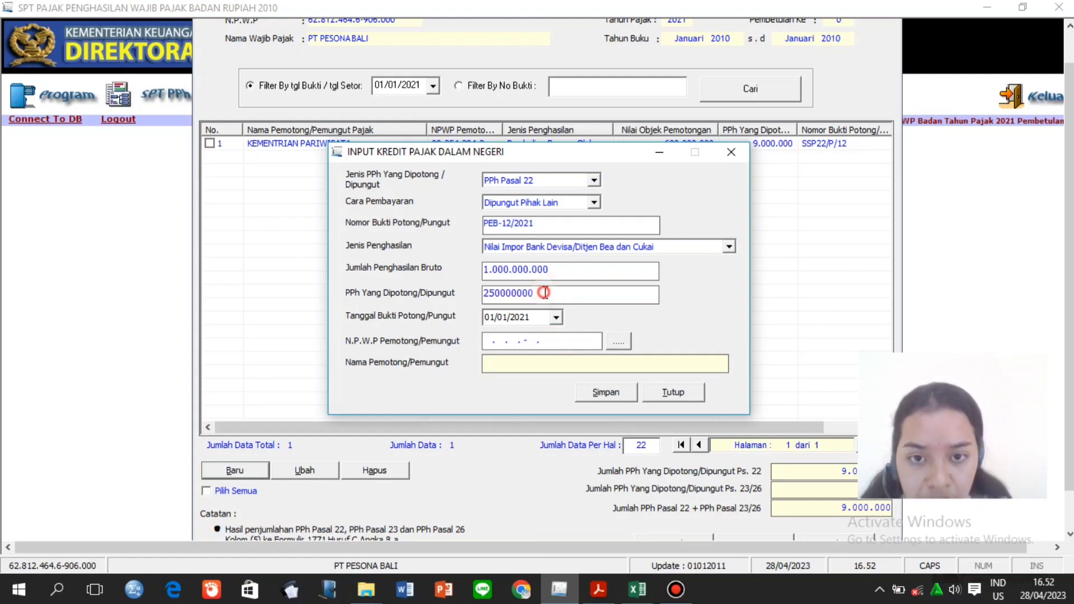
key(BackSpace)
click(525, 339)
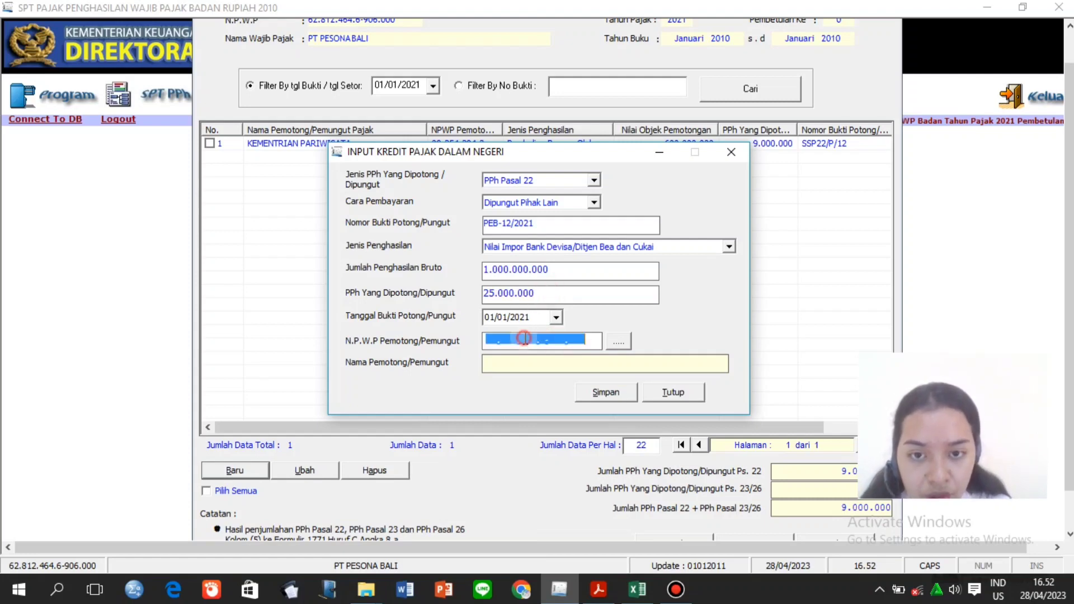
Select DITJEN BEA CUKAI as withholder, save the credit, and begin a new entry.
click(620, 341)
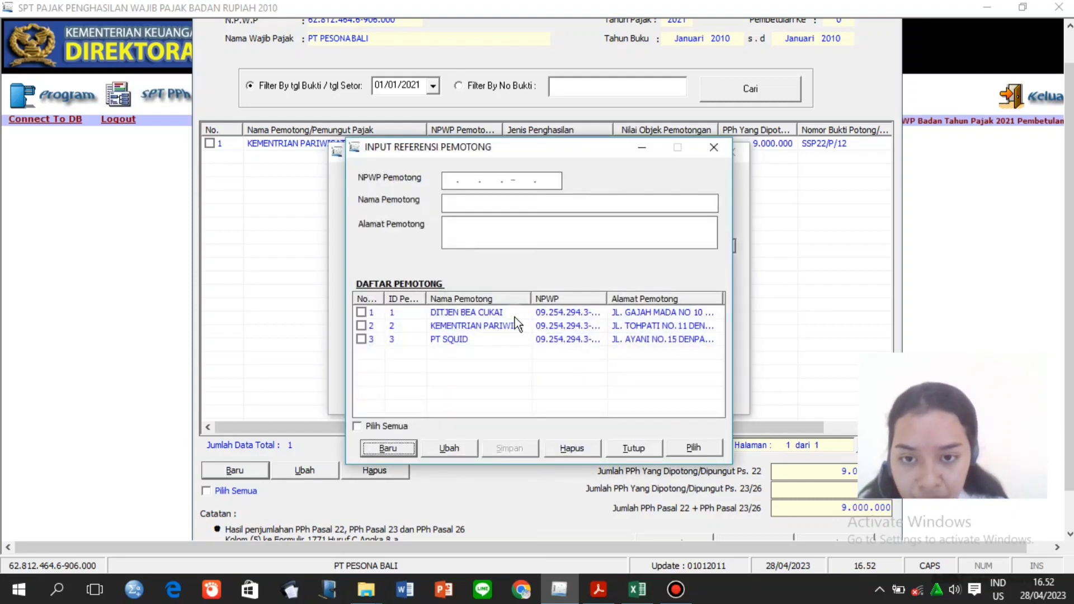
click(361, 313)
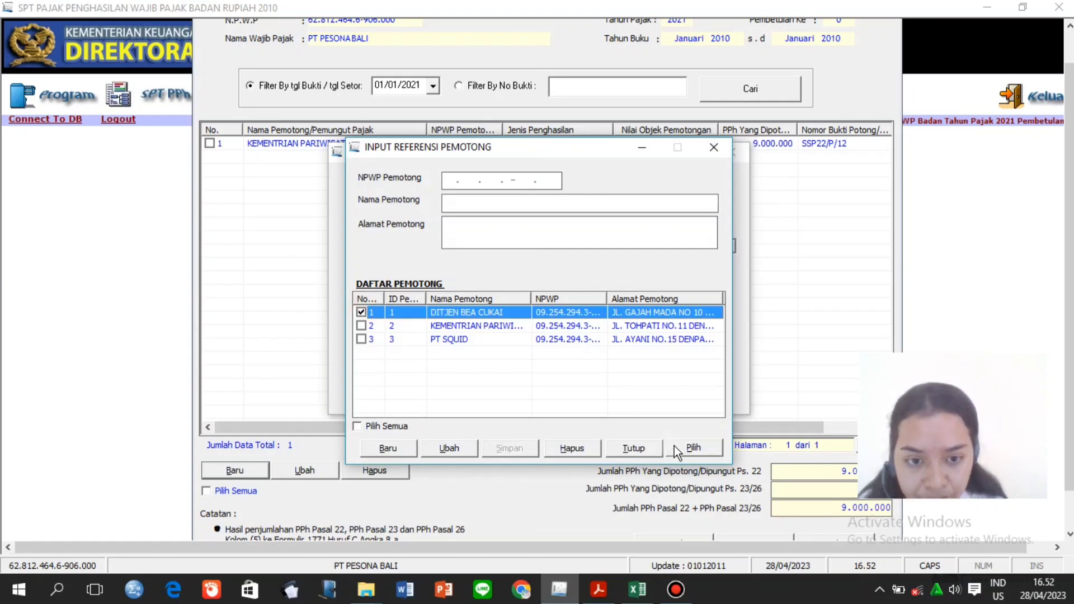
click(694, 451)
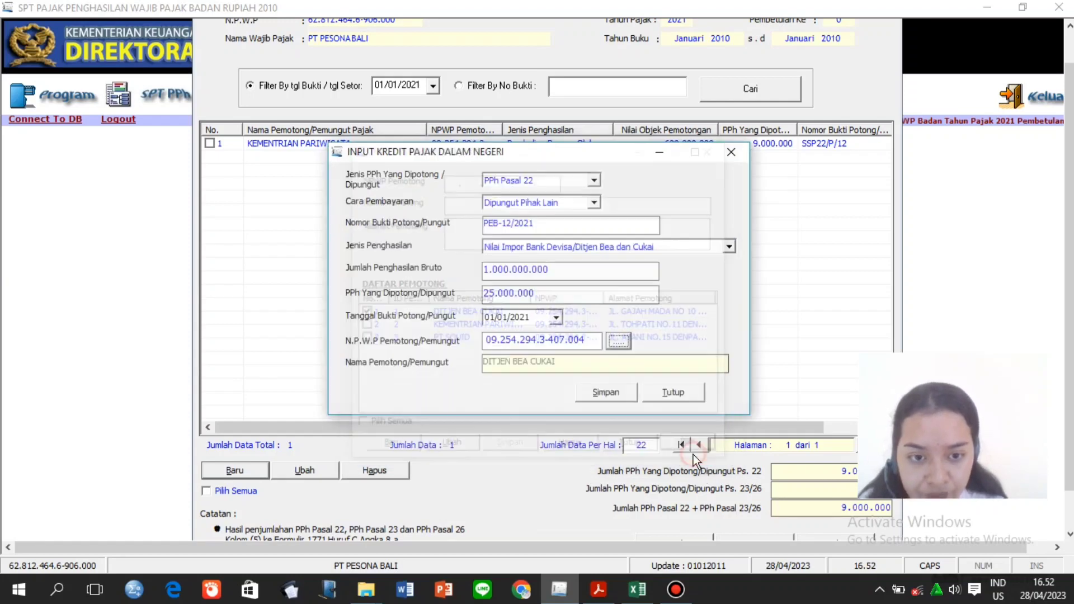
click(609, 393)
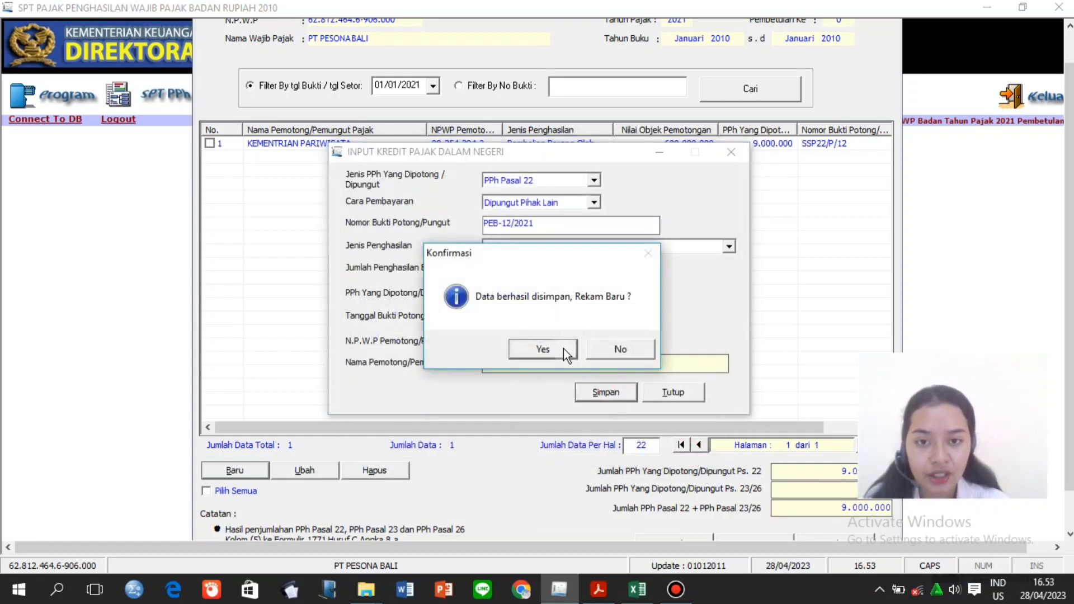
click(554, 351)
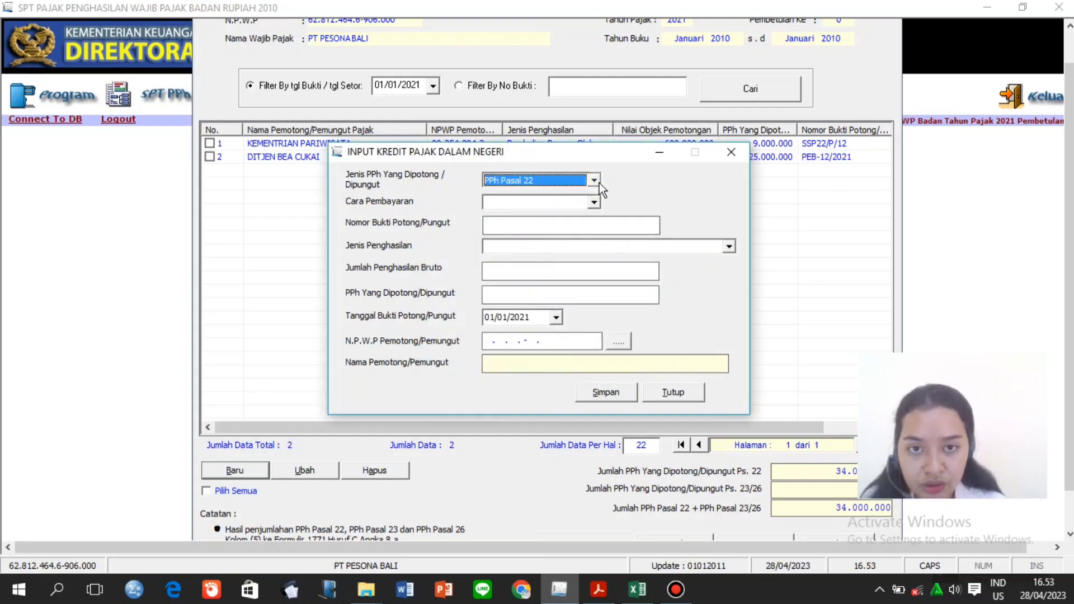
Set tax type PPh Pasal 23, proof number SSP-12/23, and rental (Sewa) income type.
click(597, 182)
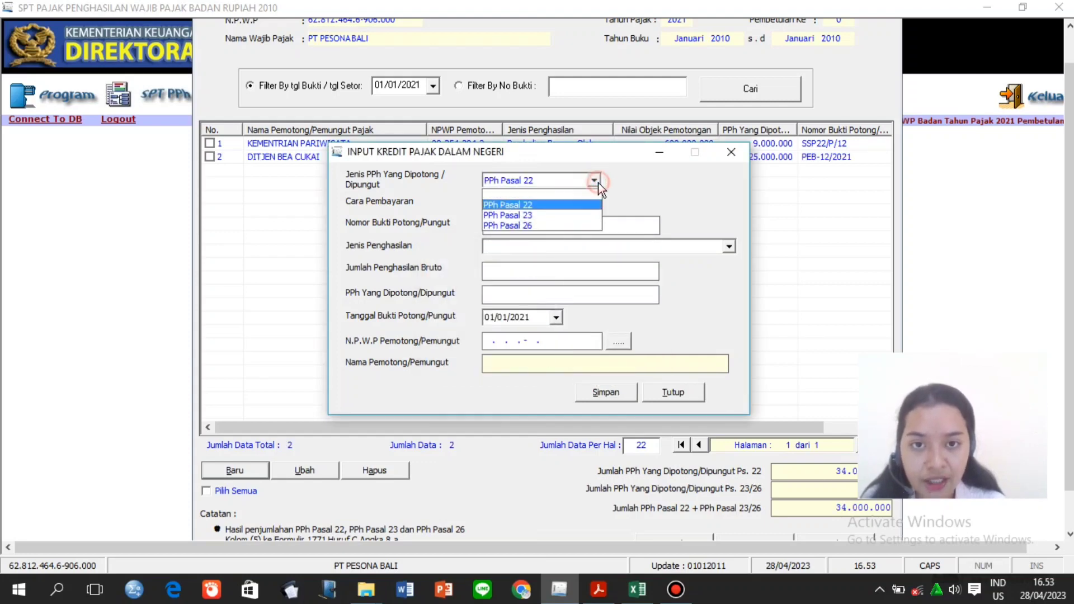
click(590, 216)
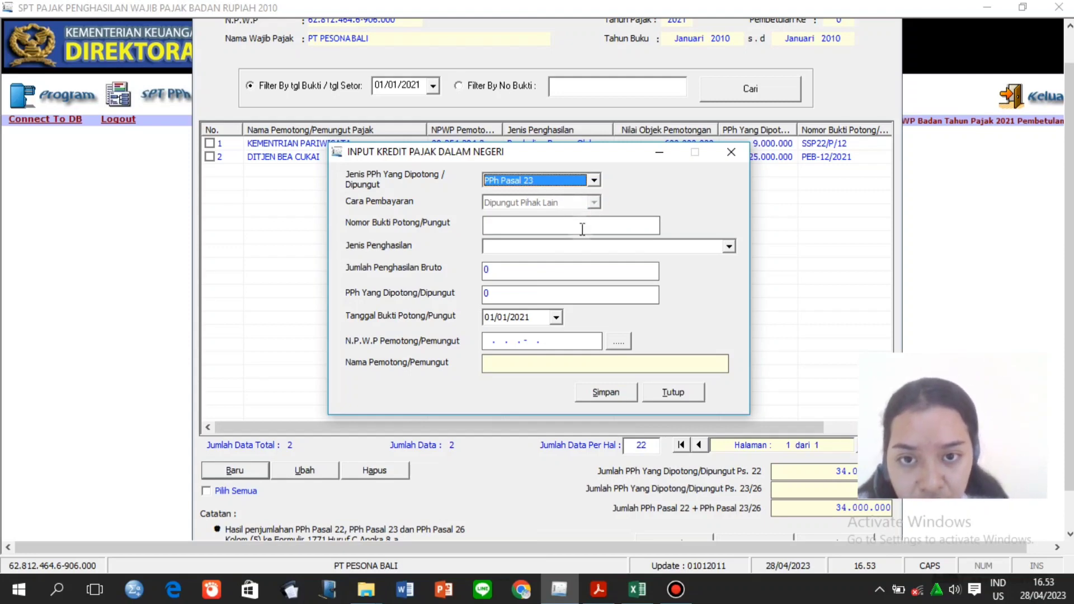
click(582, 228)
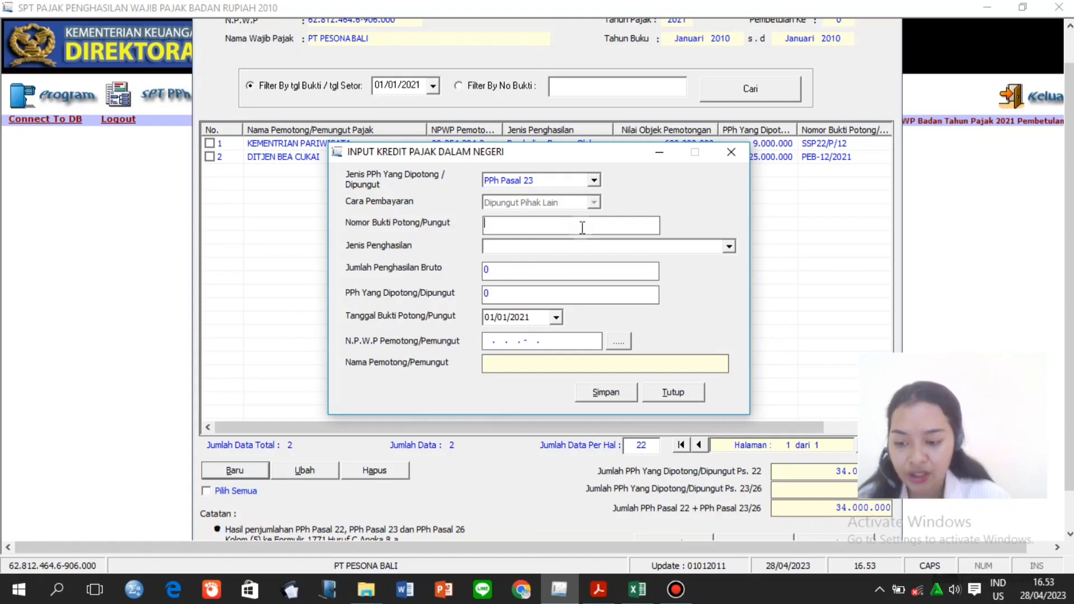
text(SSP-)
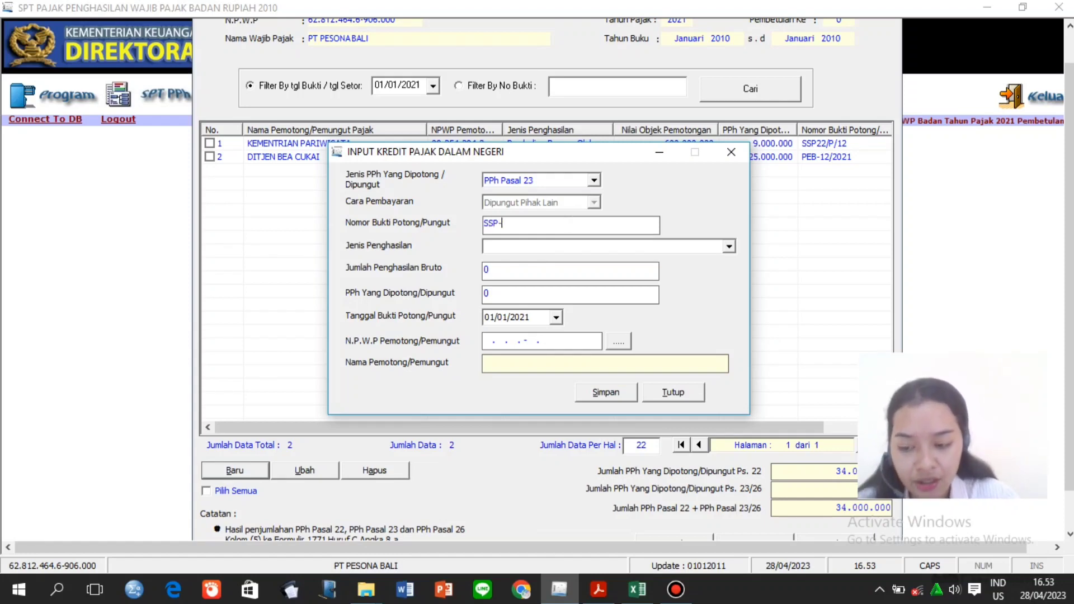
text(12/23)
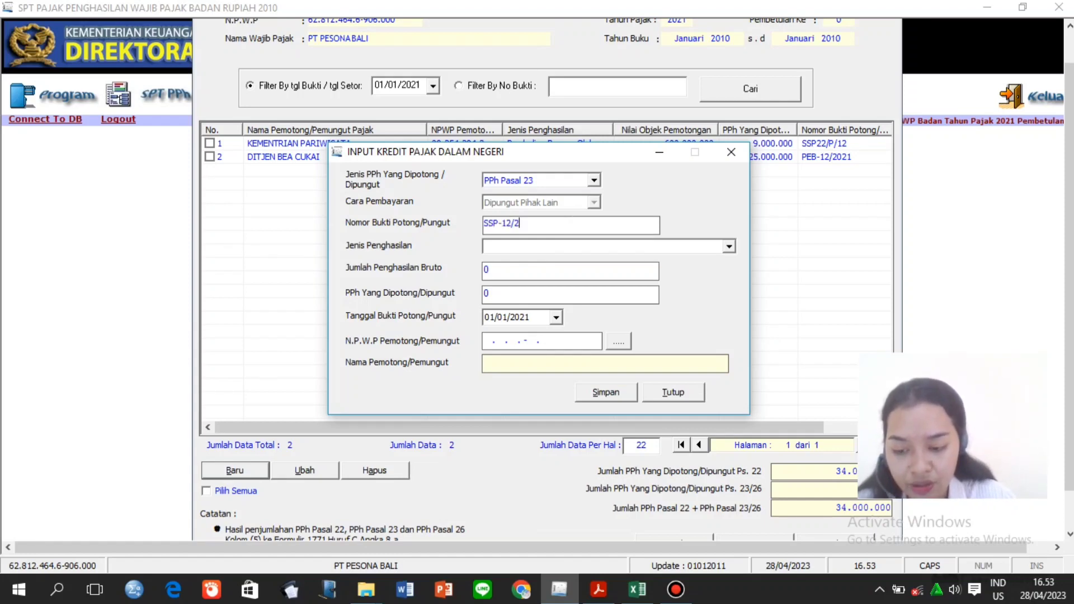
click(552, 246)
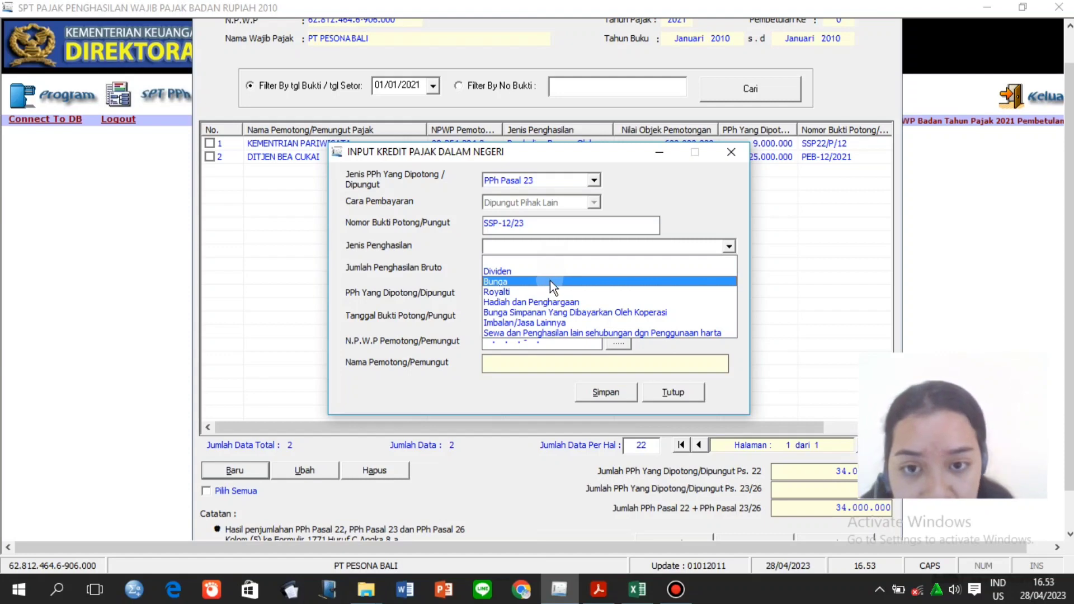
click(551, 334)
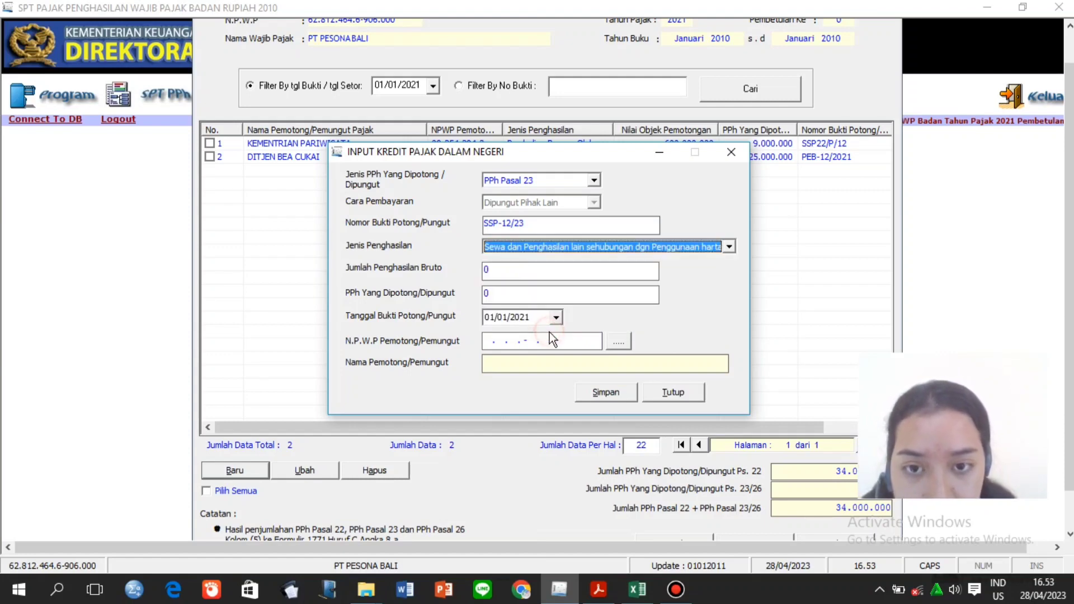
Enter 120.000.000 gross income and 2.400.000 withheld tax.
click(535, 273)
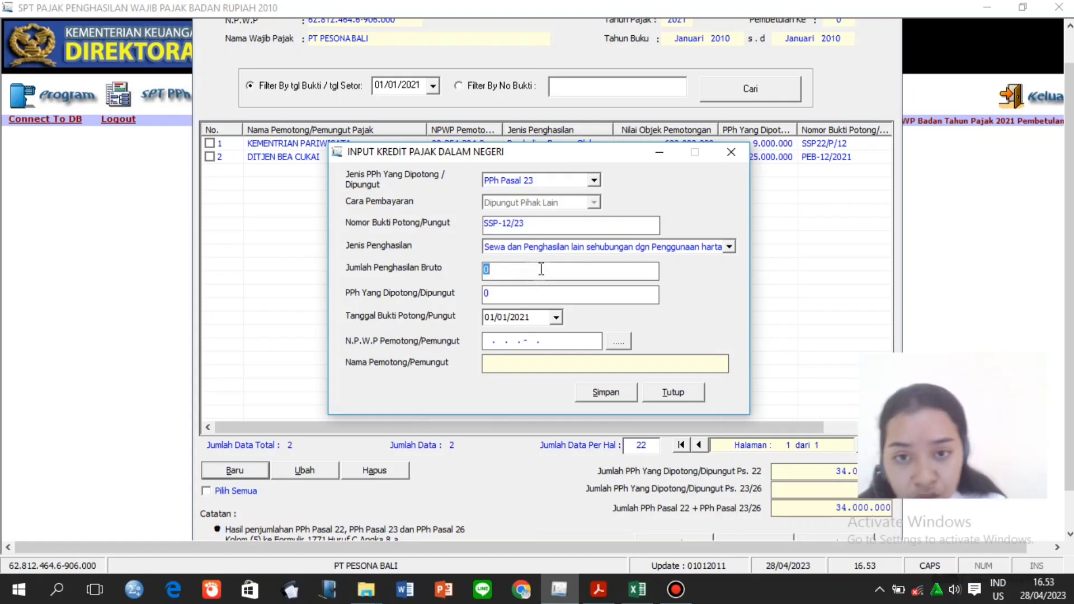
text(12)
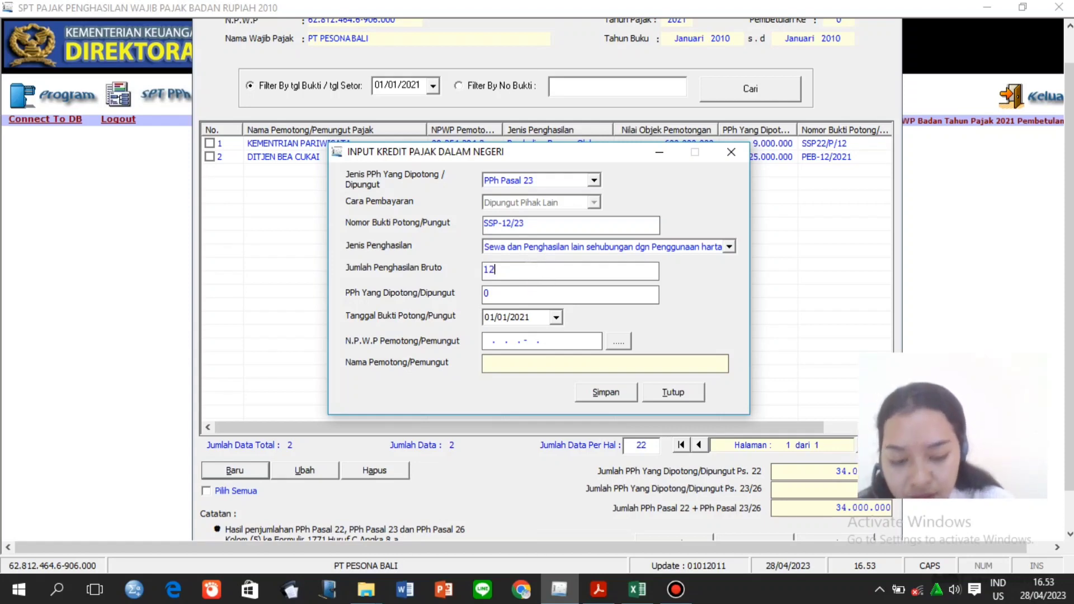
text(0.000.00000000)
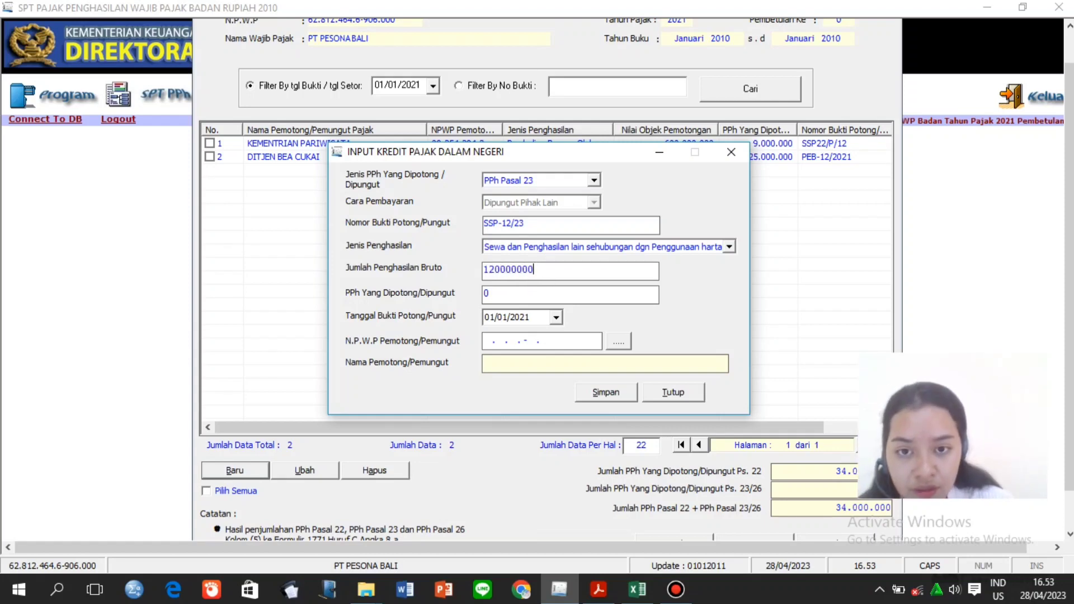
click(543, 294)
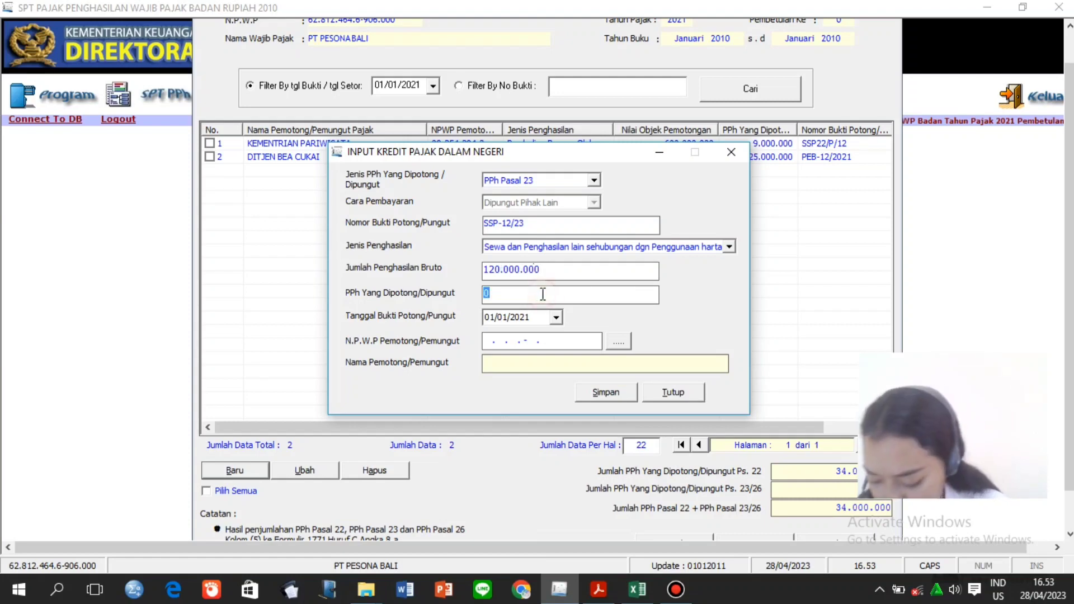
text(2400)
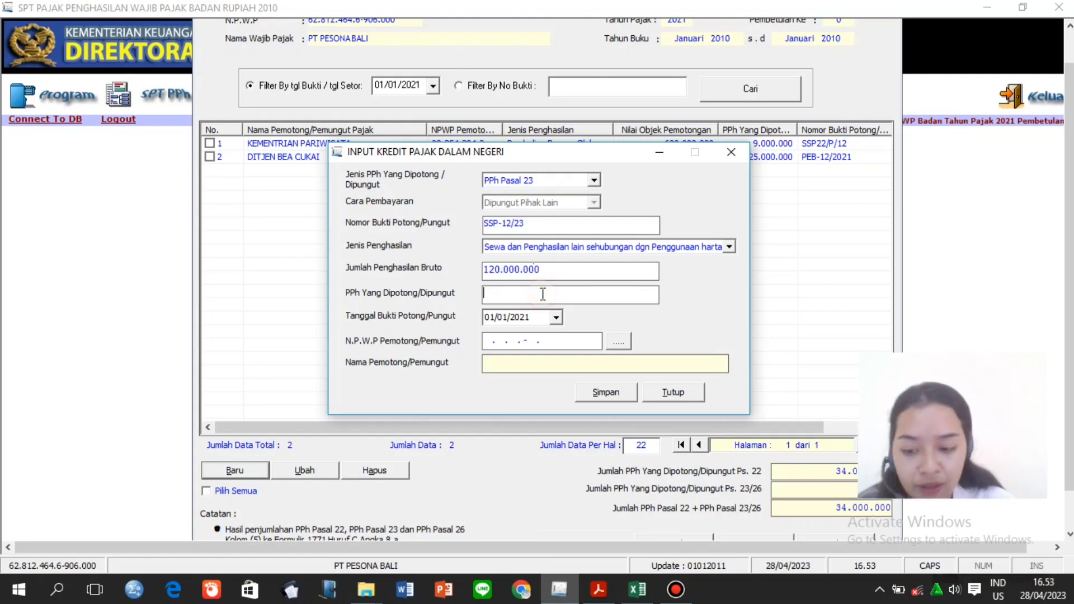
text(000)
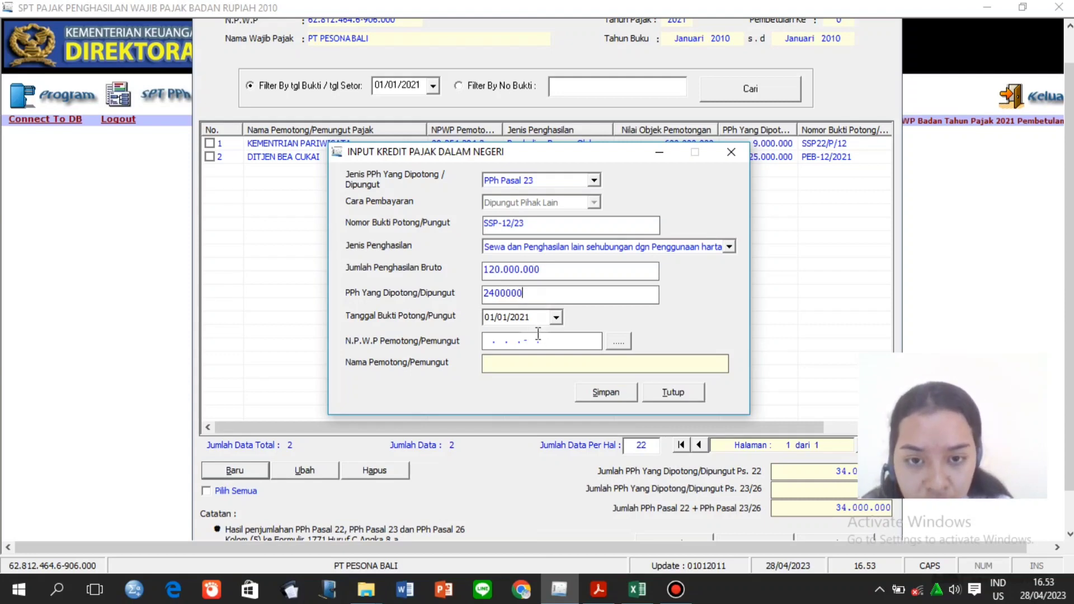
Choose PT SQUID as withholder, save the credit, and decline another entry.
click(597, 341)
click(621, 344)
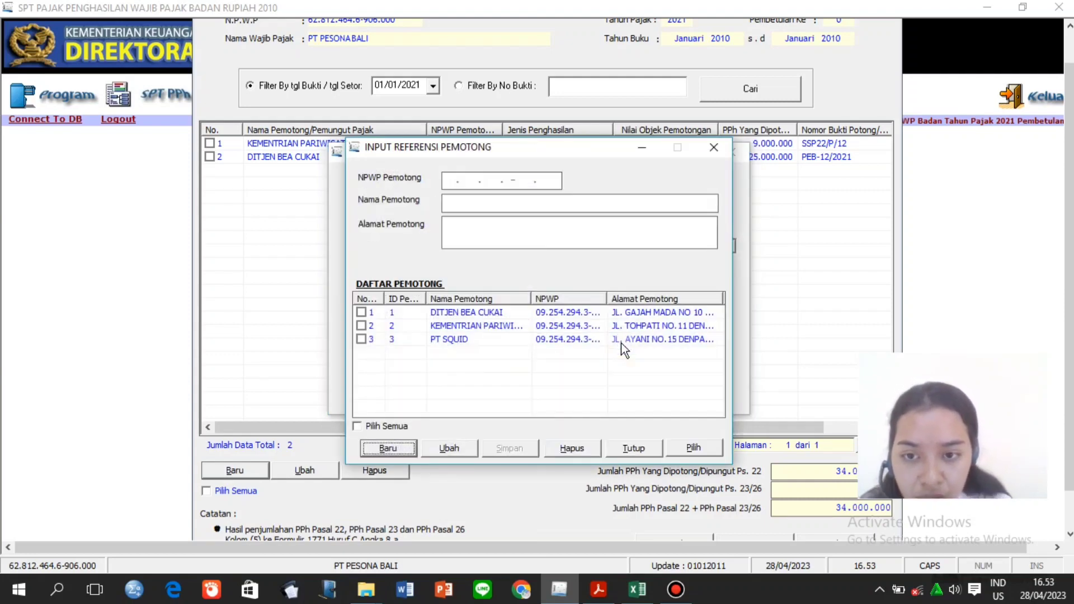
click(362, 339)
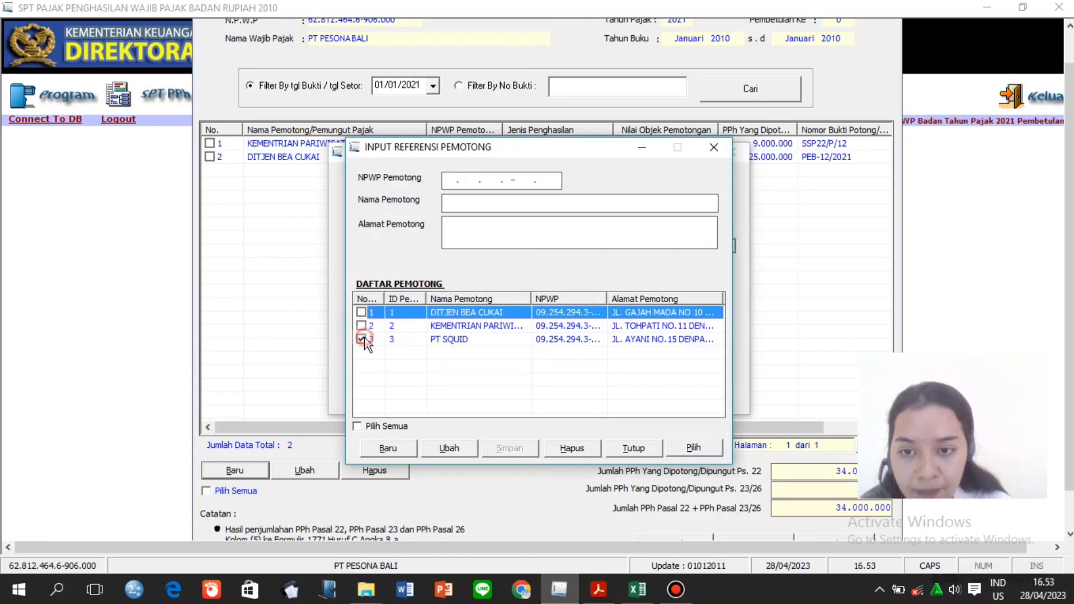
click(694, 449)
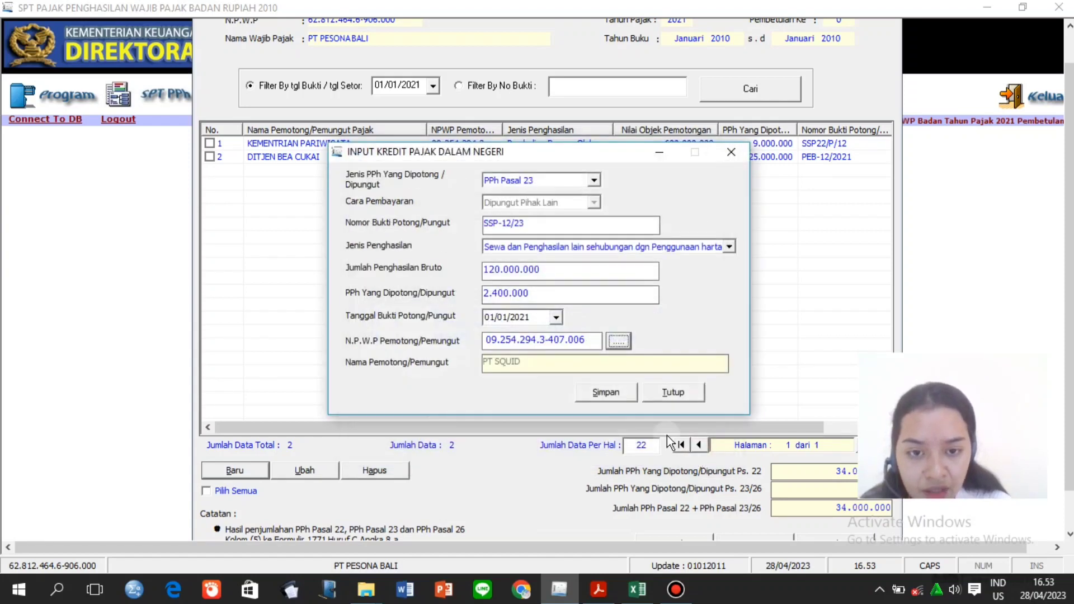
click(613, 394)
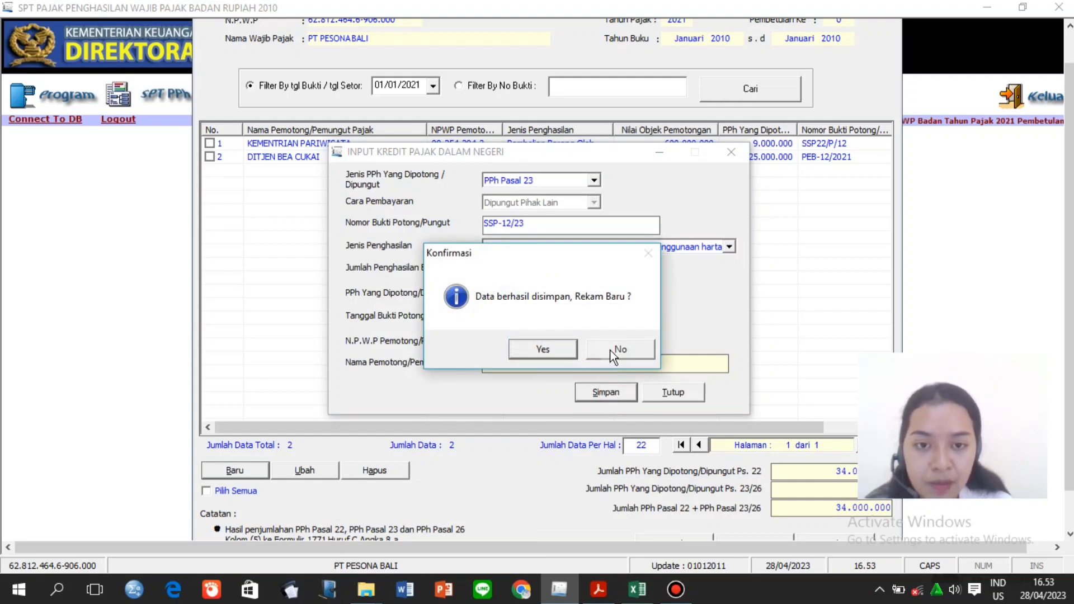
click(614, 352)
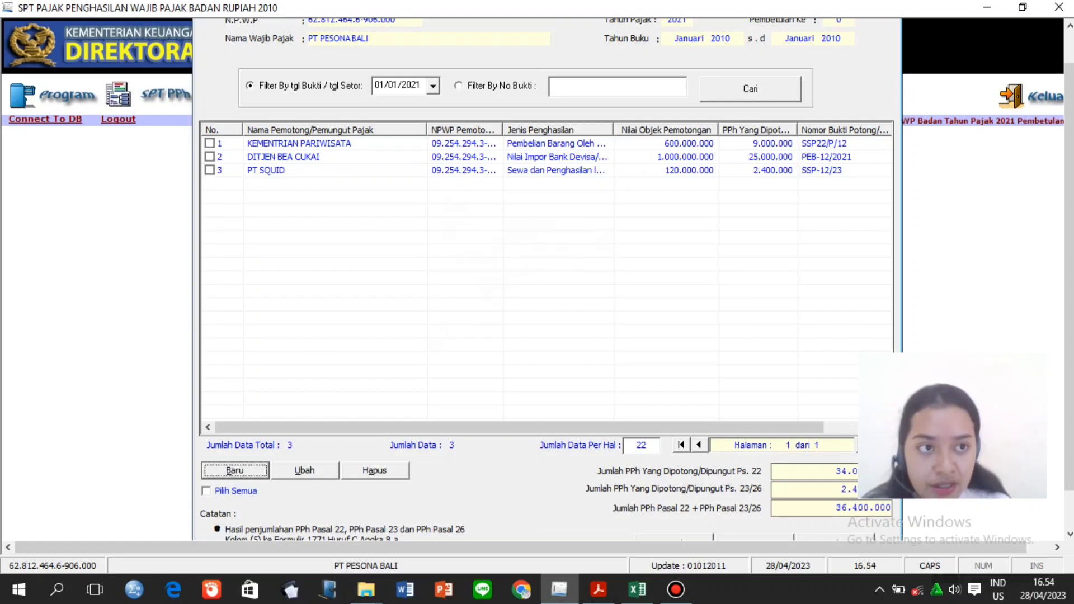
Close the Formulir 1771-III credit list and open the SPT PPh Lampiran menu.
drag(1069, 95, 1070, 53)
click(886, 35)
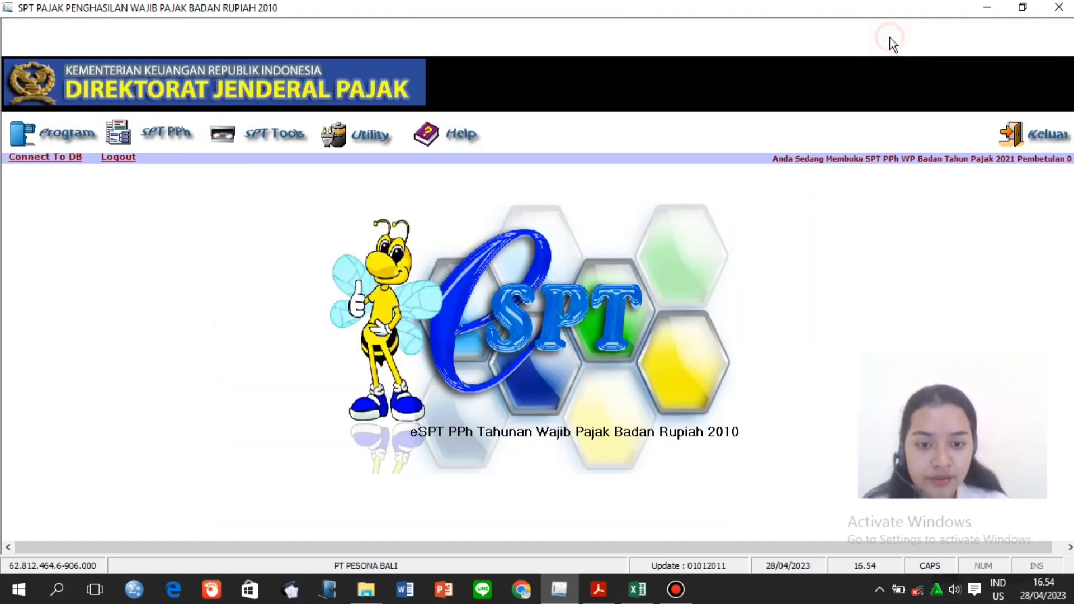
click(676, 590)
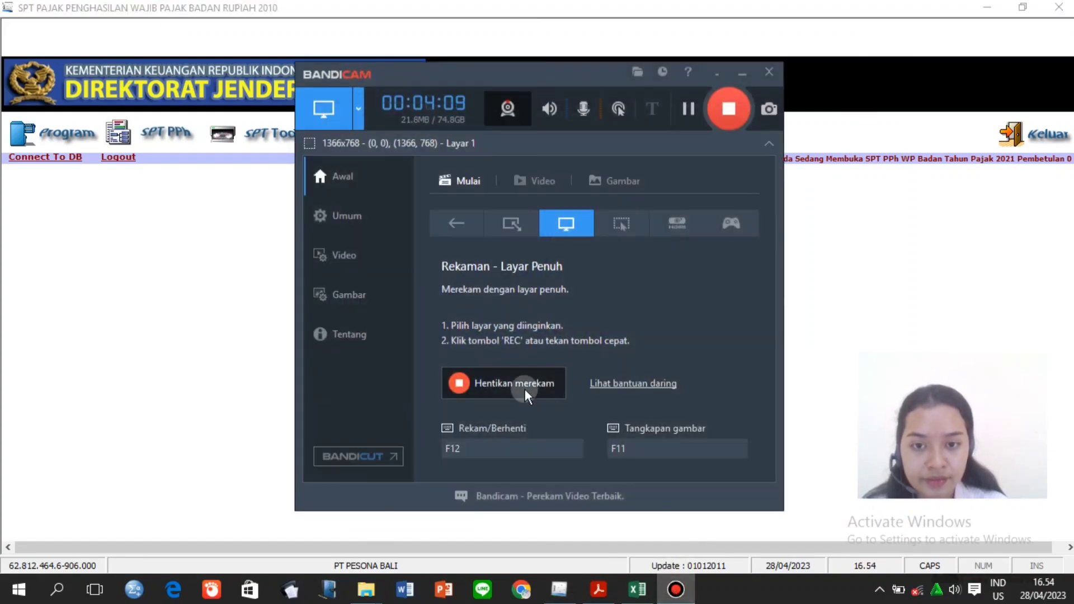
click(490, 391)
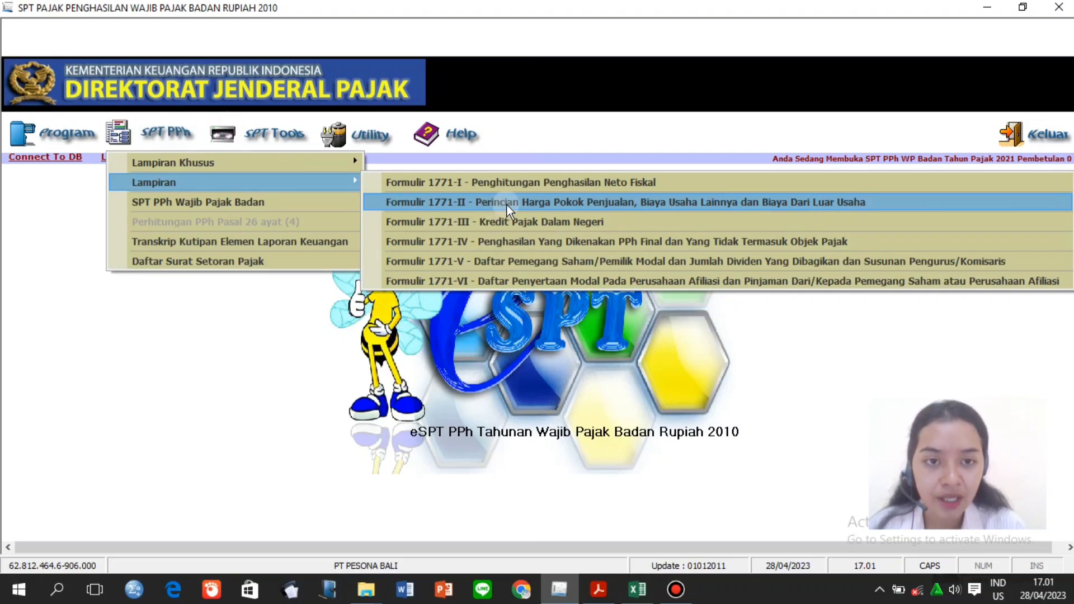
Open Formulir 1771-II and check purchases figures B12 and B13 in the Koreksi Fiskal sheet.
click(509, 203)
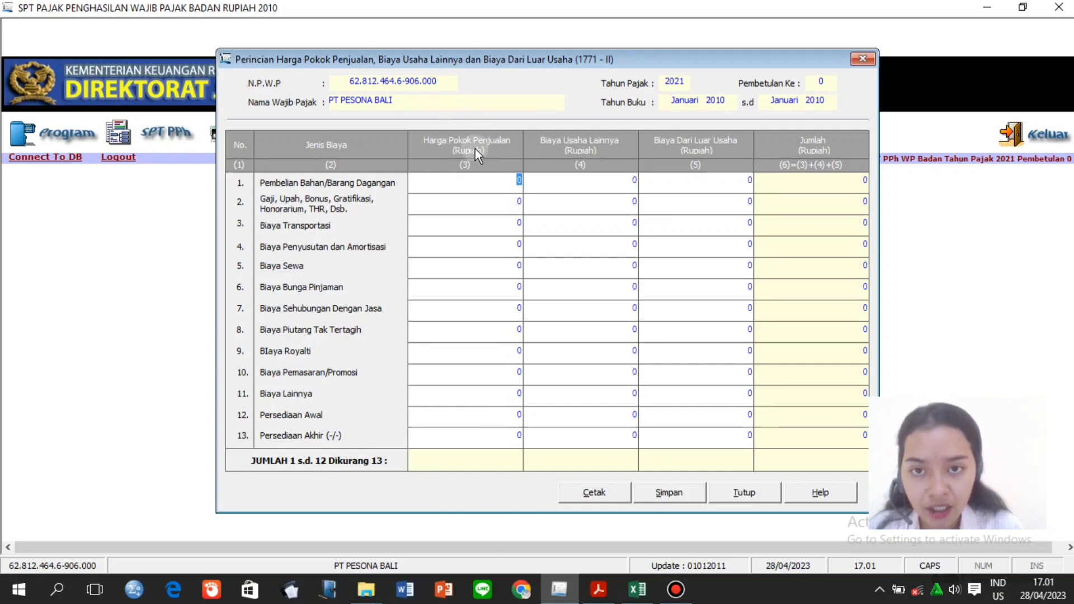
click(483, 183)
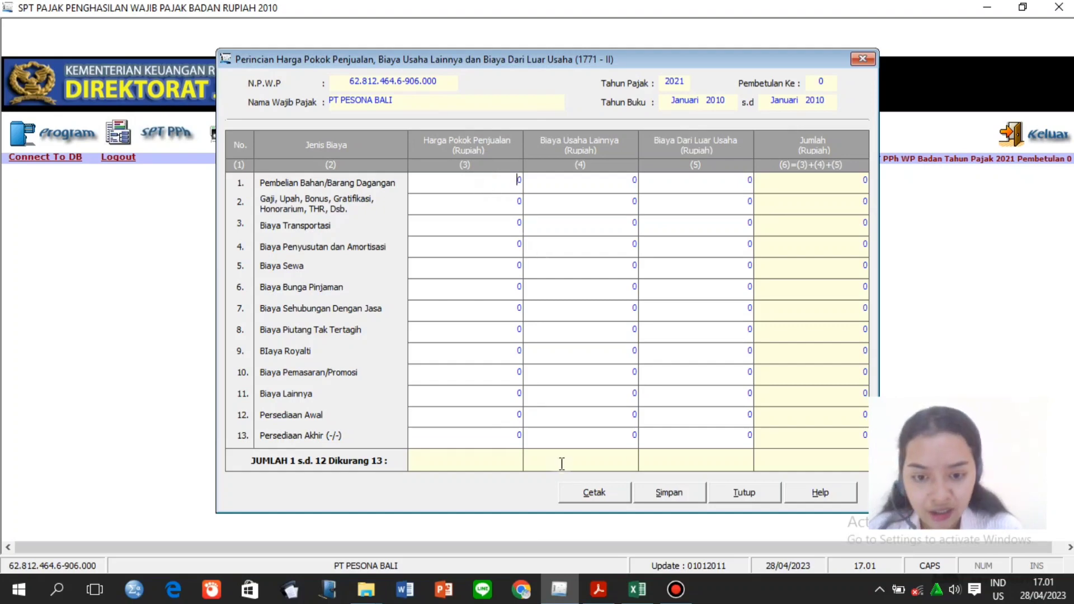
mouse_move(596, 594)
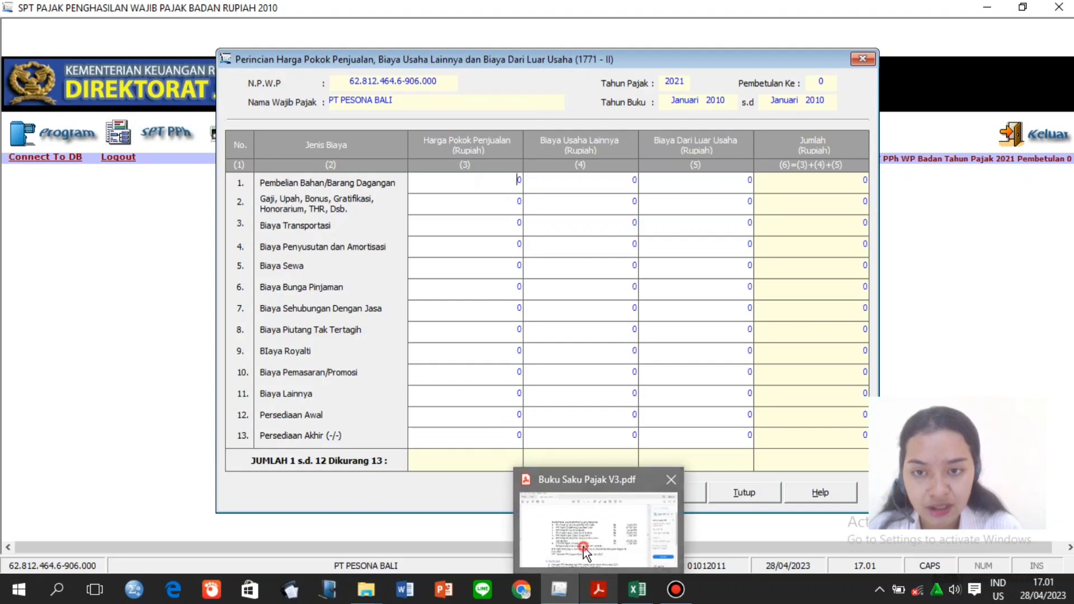
click(582, 564)
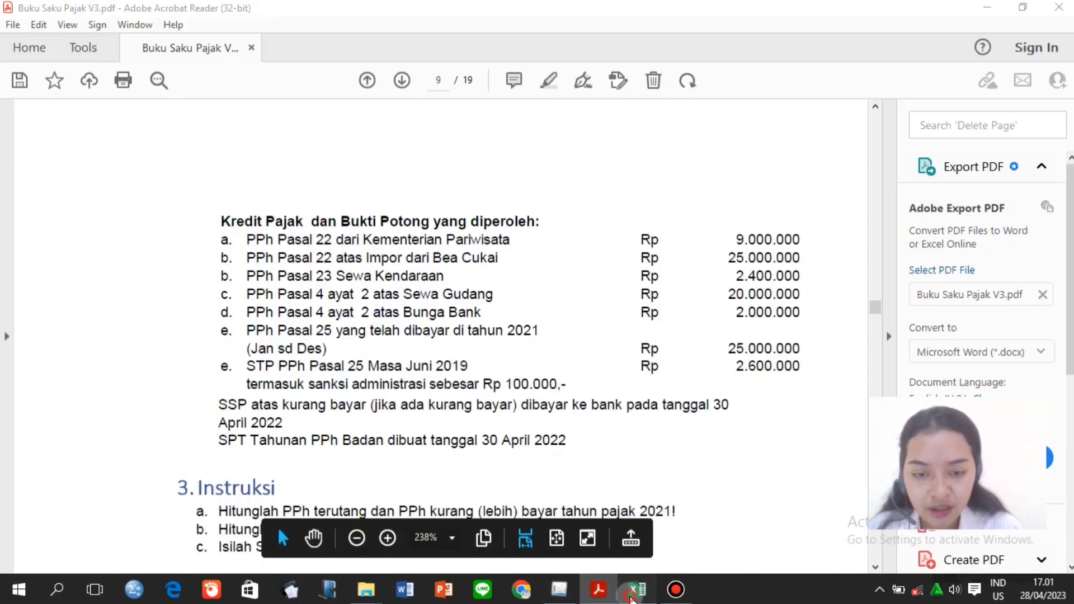
click(638, 589)
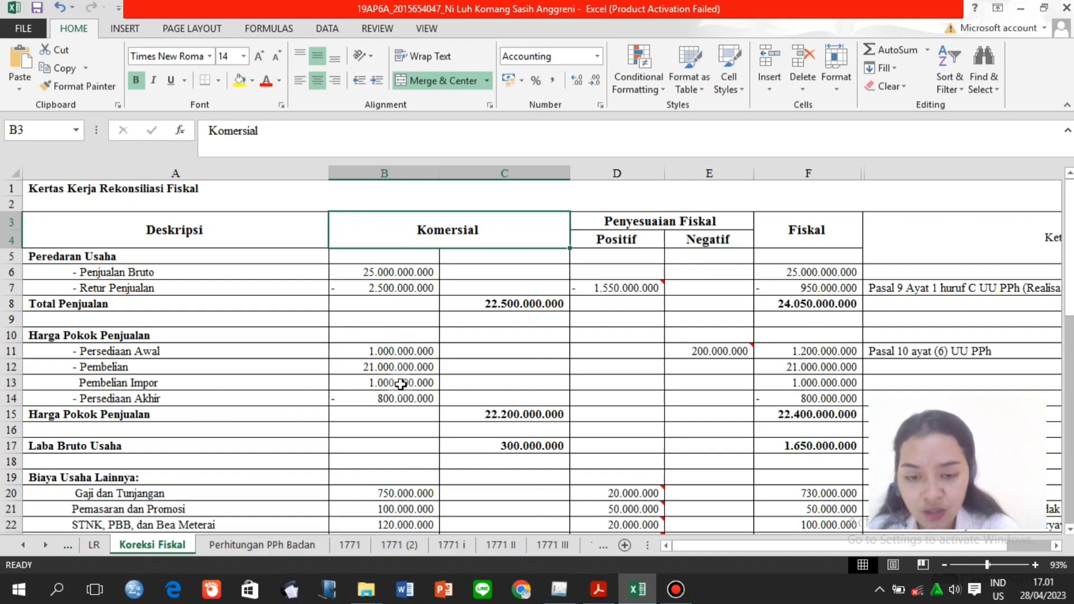
click(381, 367)
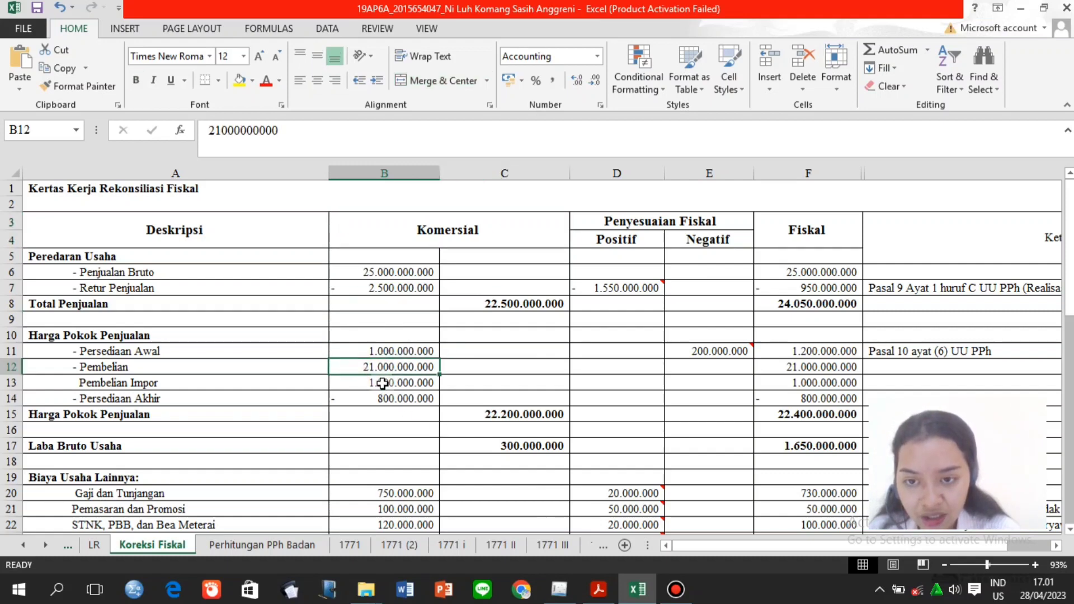
click(386, 383)
click(557, 588)
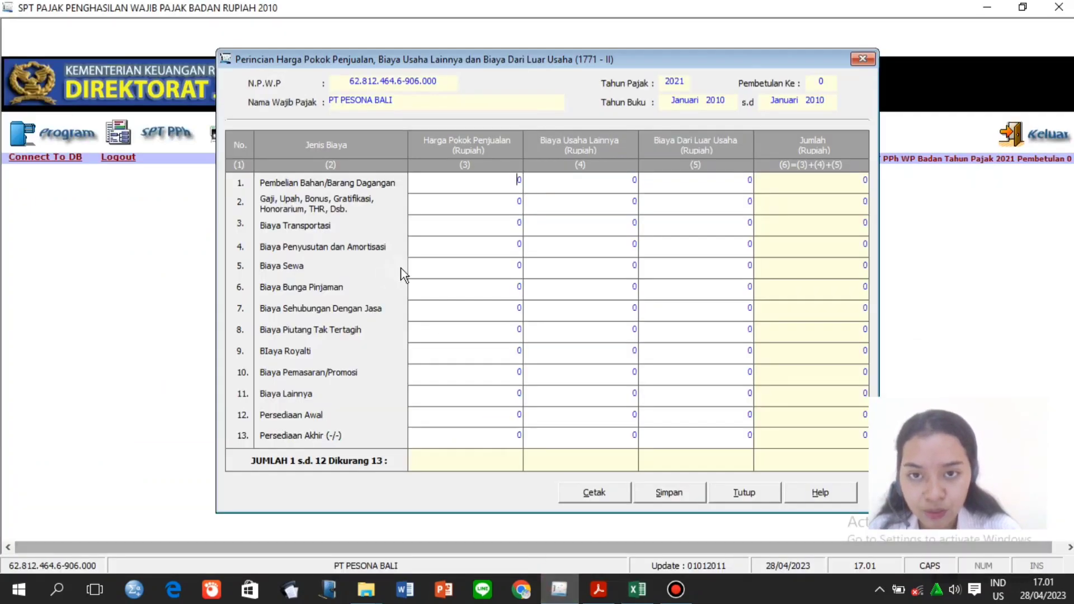
Enter purchases of 22.000.000.000 in row 1 of cost of goods sold.
key(BackSpace)
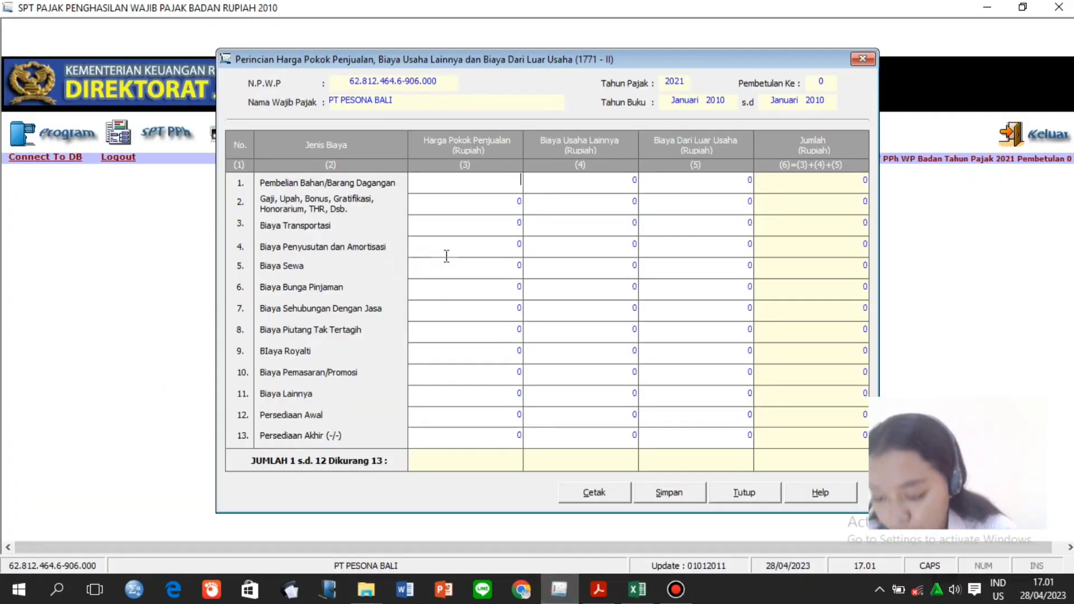
text(20)
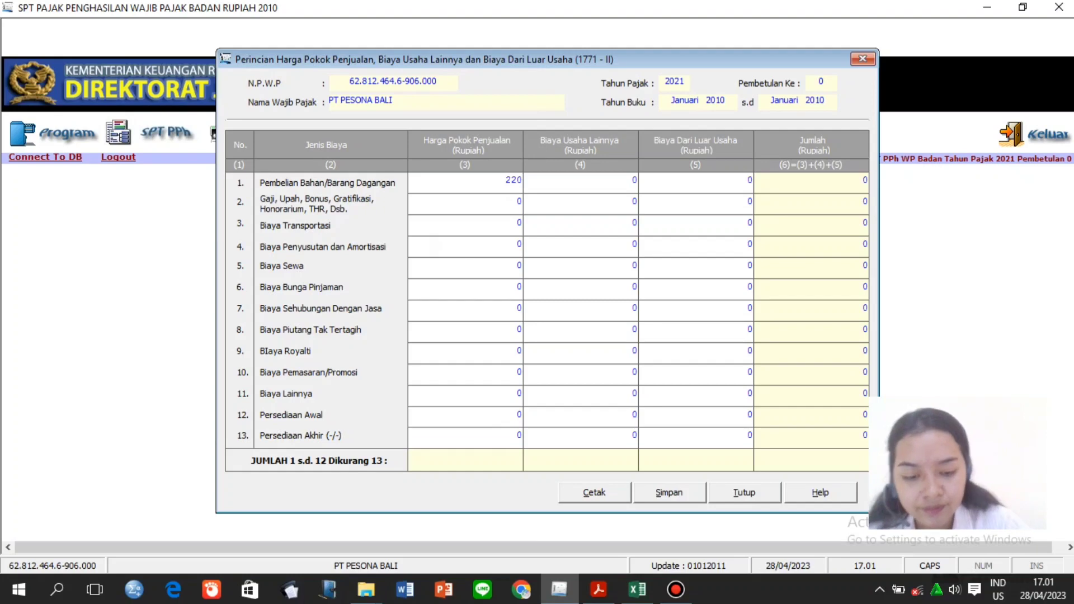
text(000)
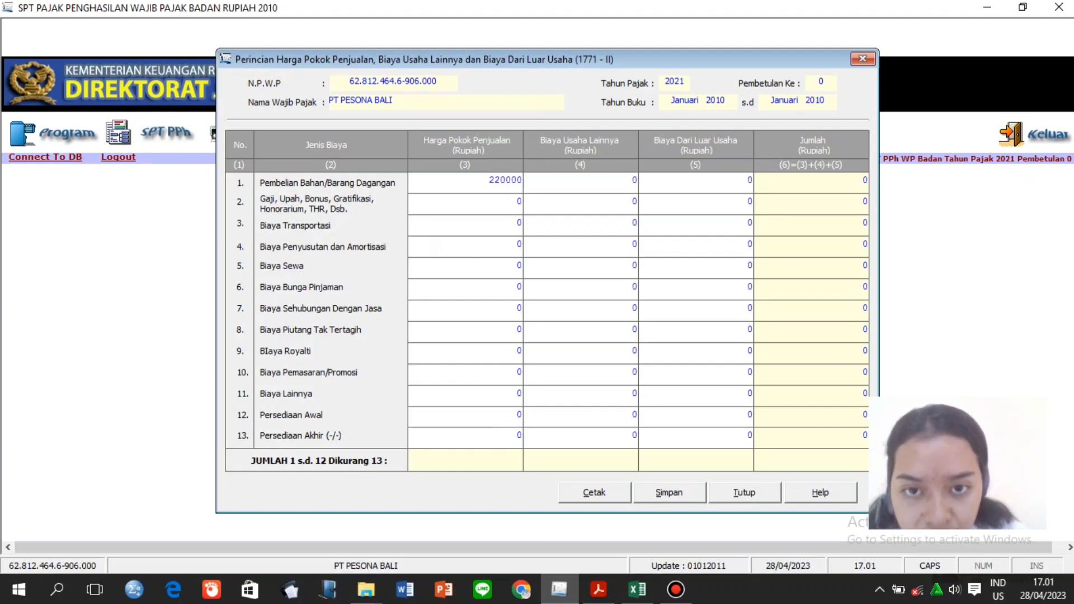
key(BackSpace)
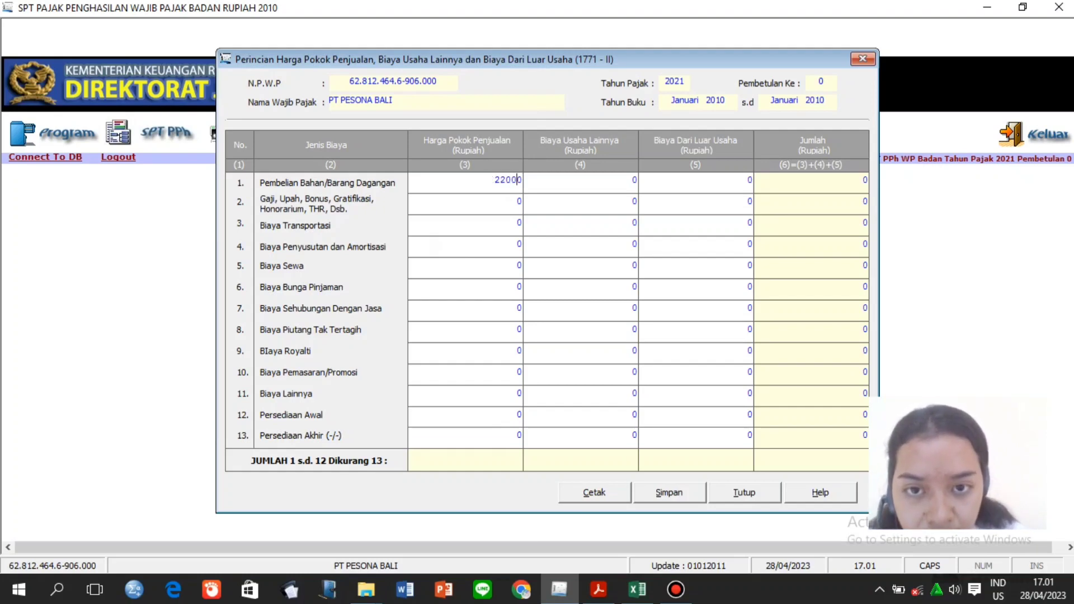
text(000000)
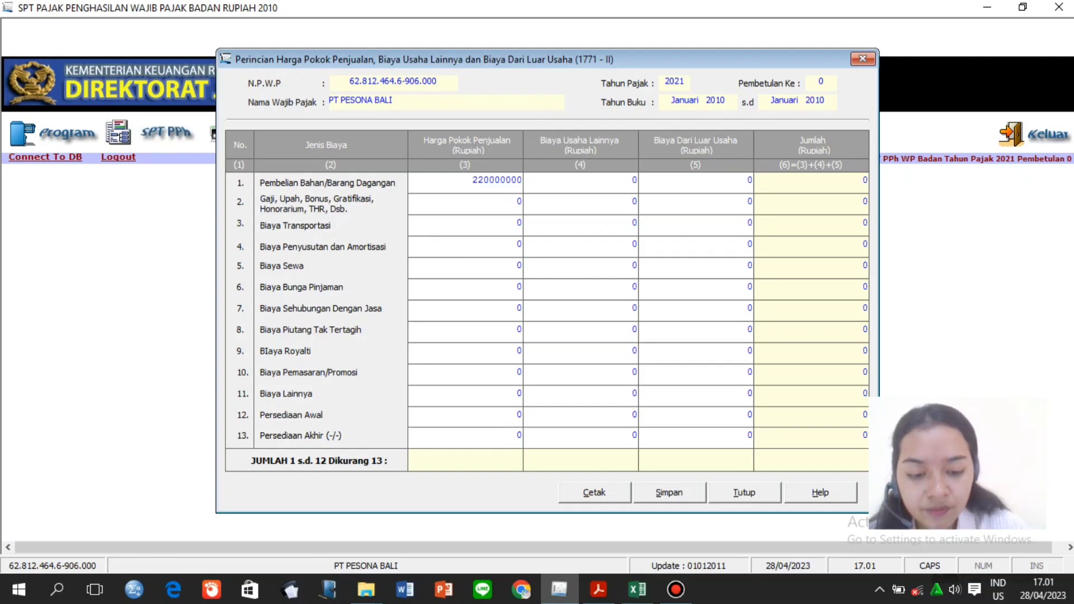
click(470, 210)
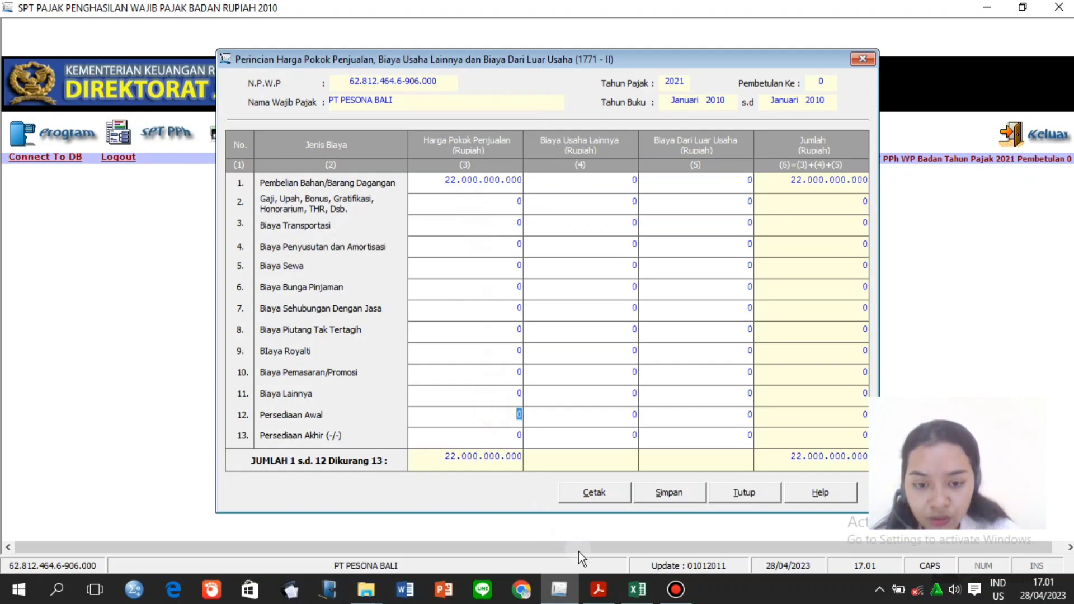
Enter opening inventory 1.000.000.000 and closing inventory 800.000.000 after checking the workbook.
click(648, 597)
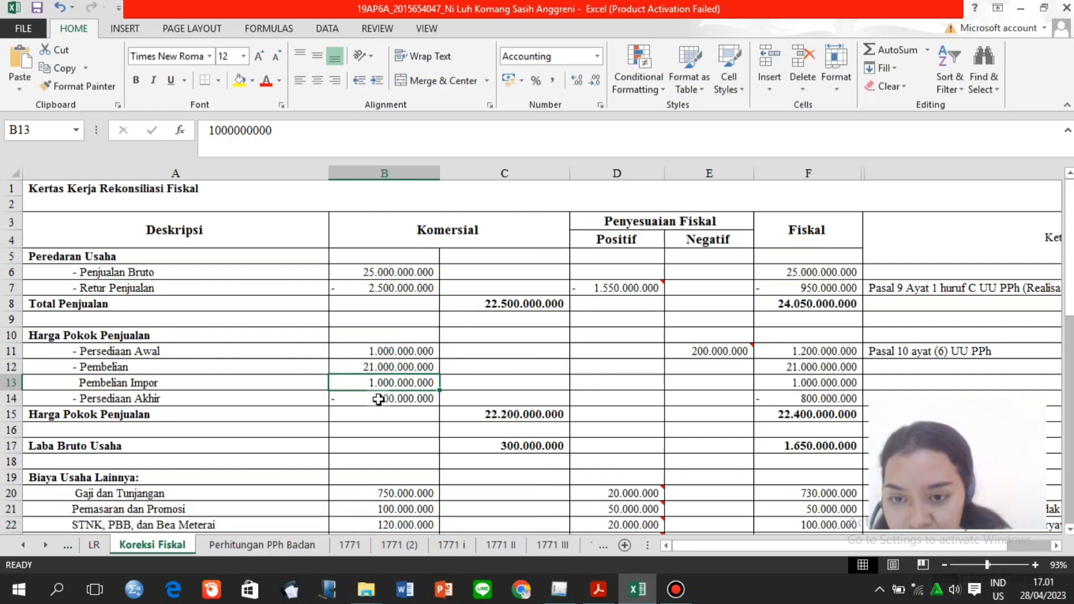
click(560, 590)
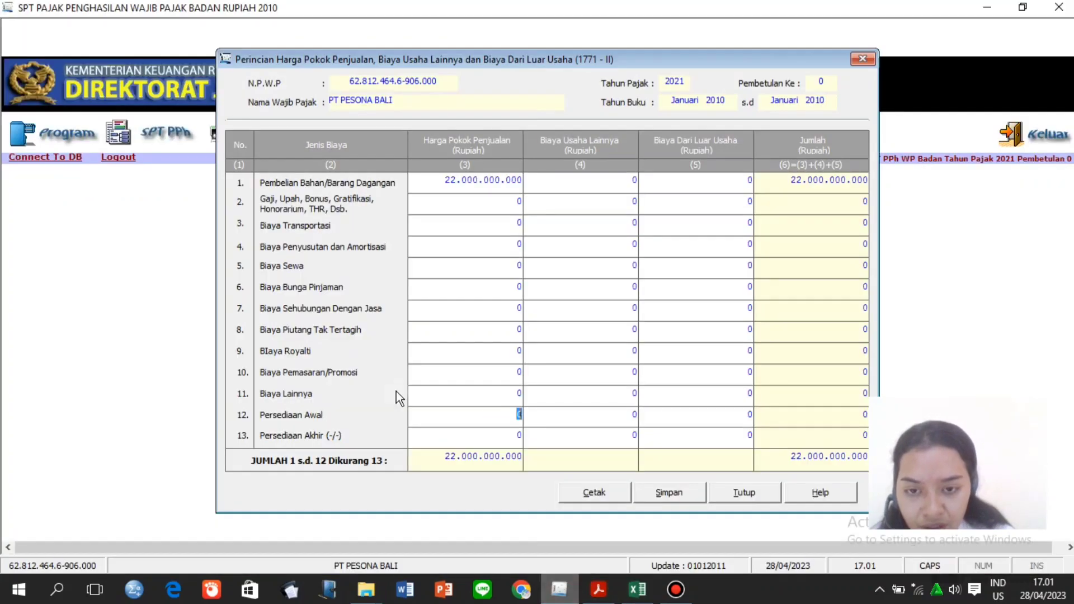
text(10000)
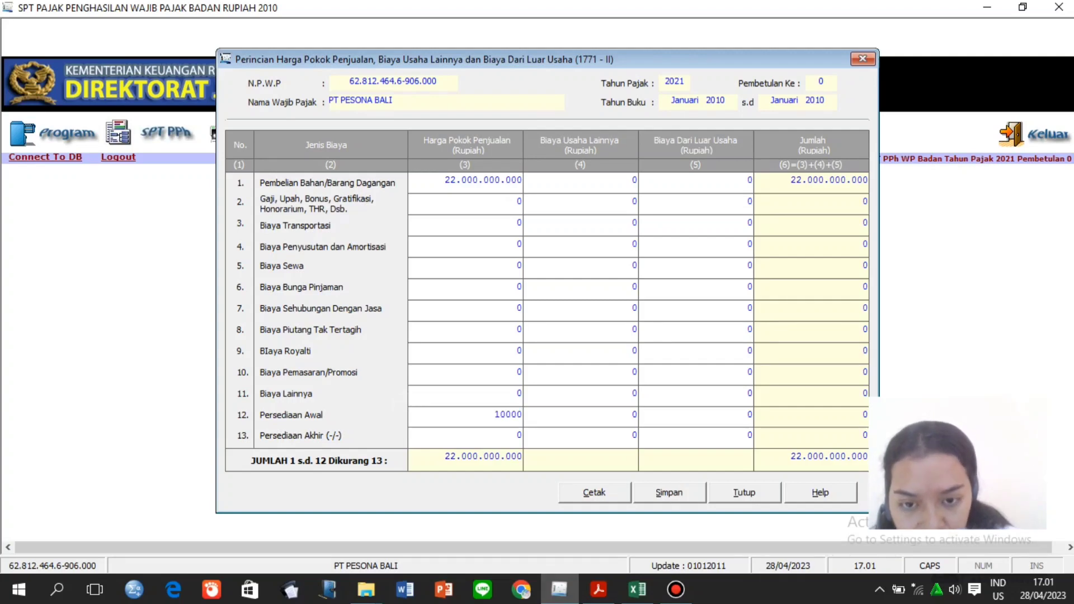
key(BackSpace)
text(000000000)
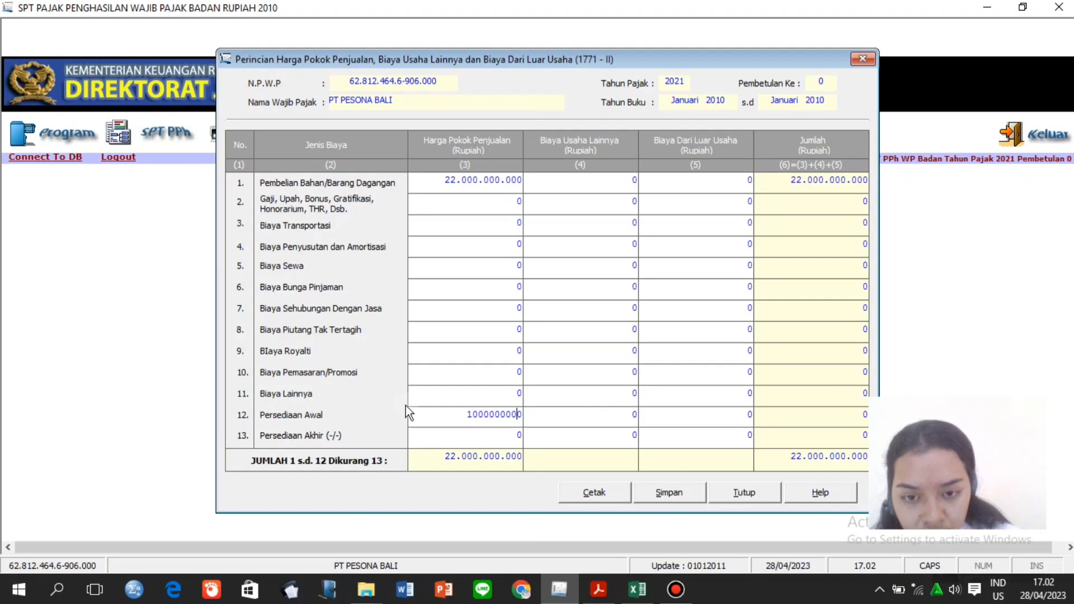
click(452, 430)
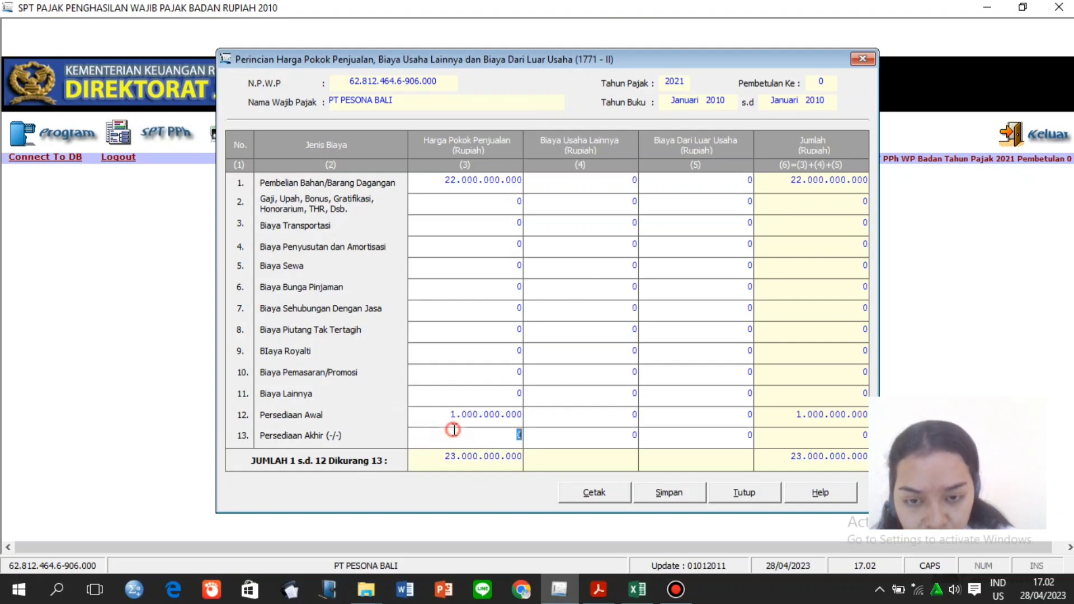
key(BackSpace)
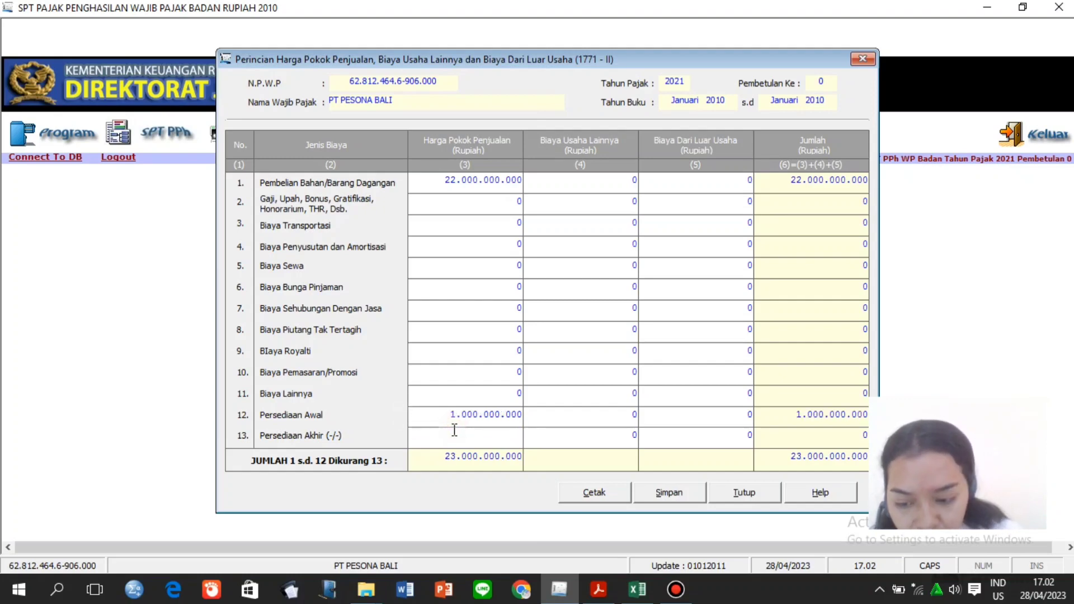
text(800)
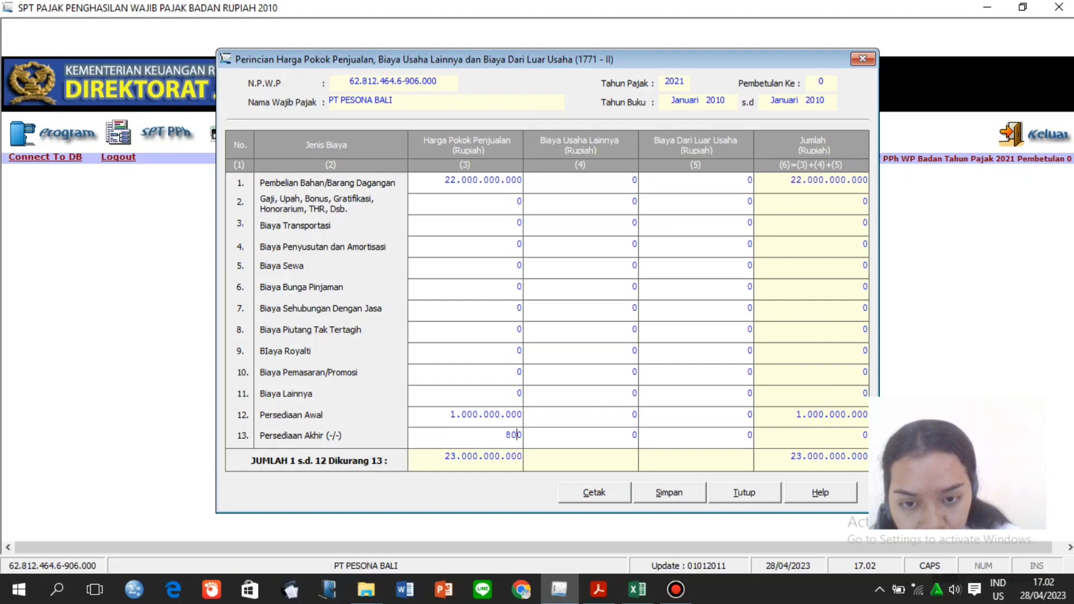
text(000000)
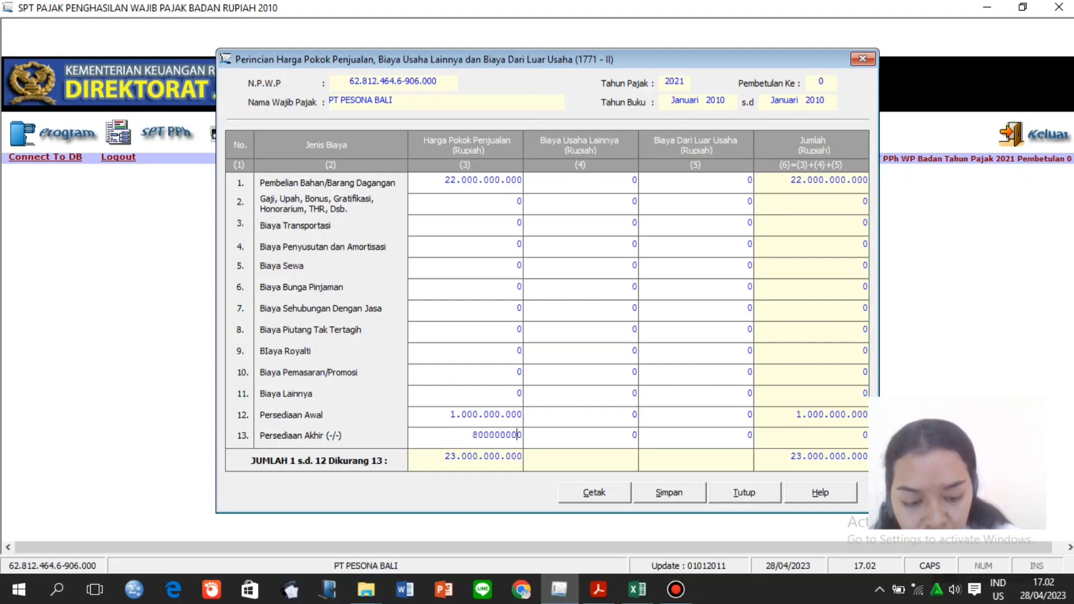
key(Tab)
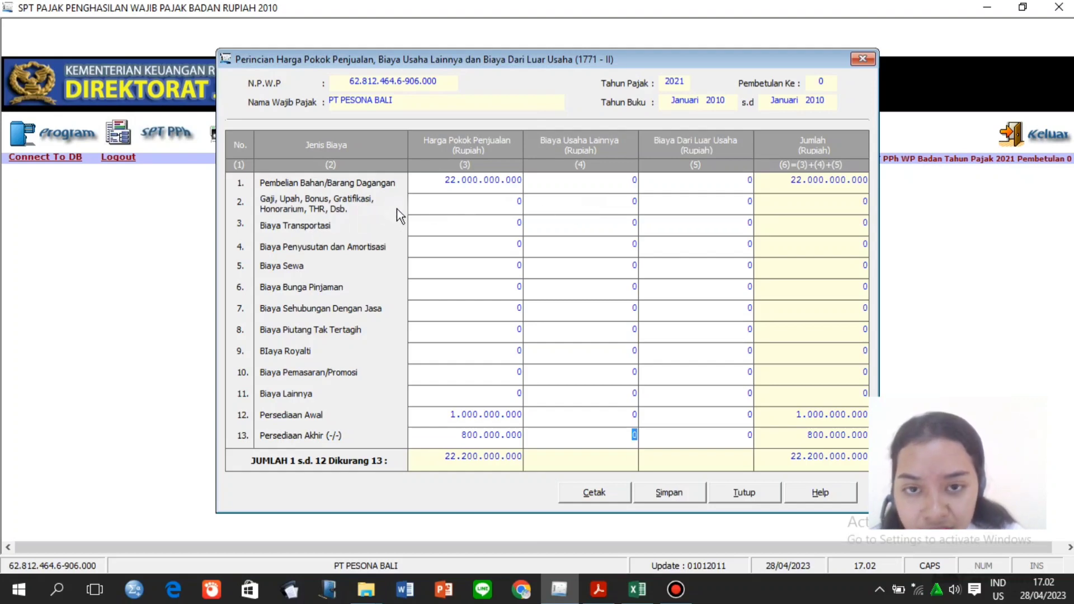
click(618, 207)
key(BackSpace)
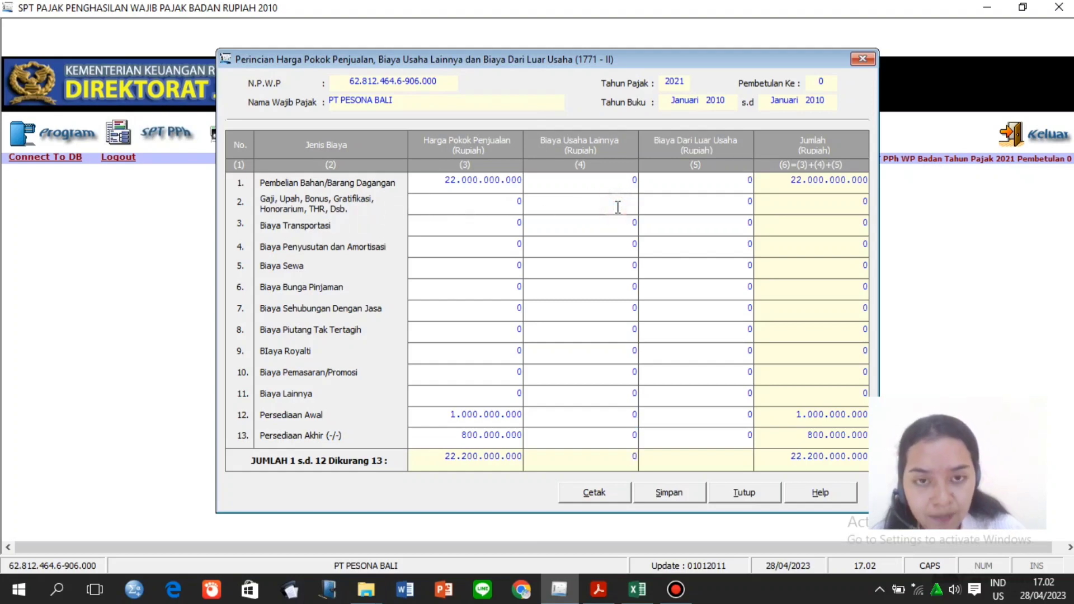
Record salaries of 750.000.000 from worksheet cell B20 as other business expenses.
click(638, 590)
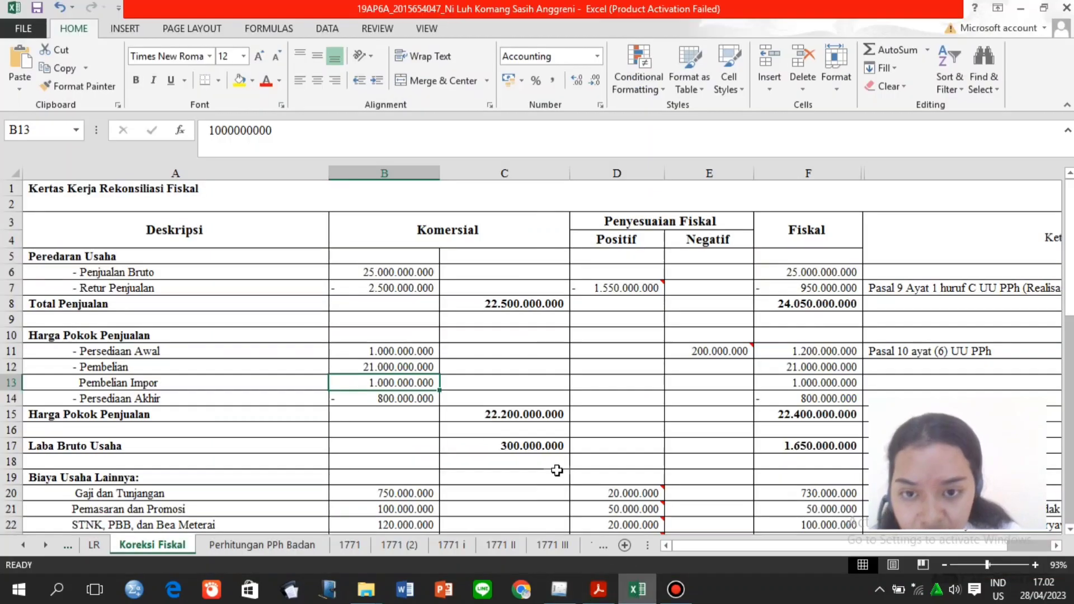
click(428, 495)
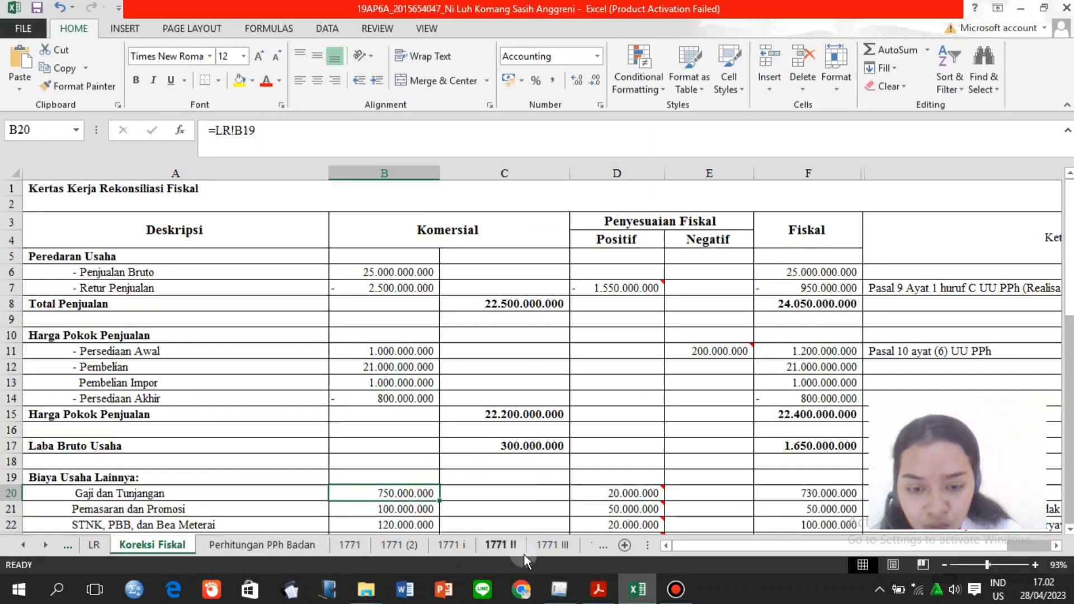
click(559, 589)
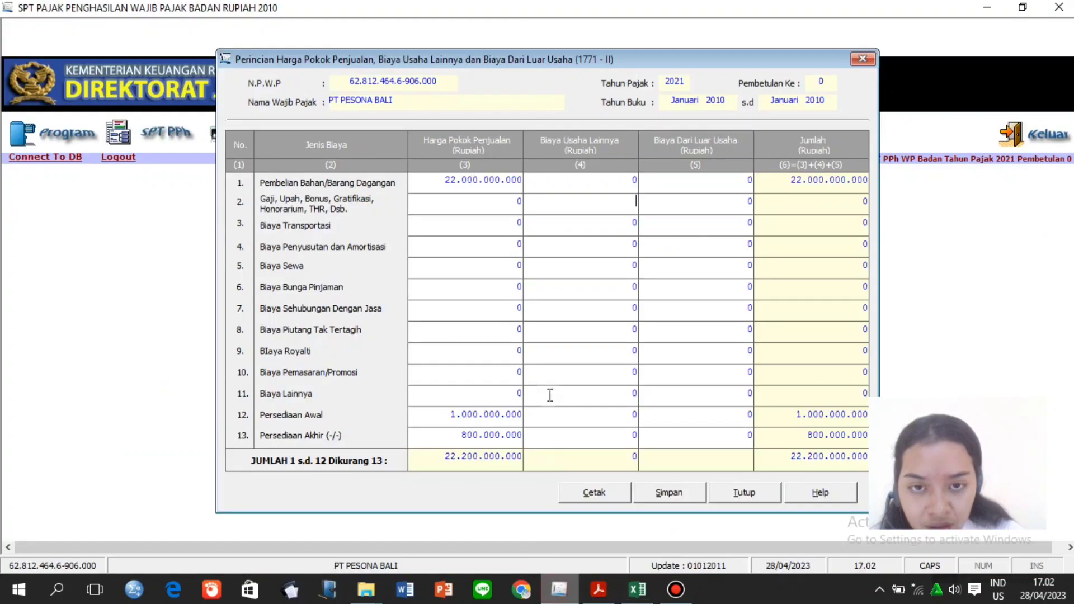
text(750)
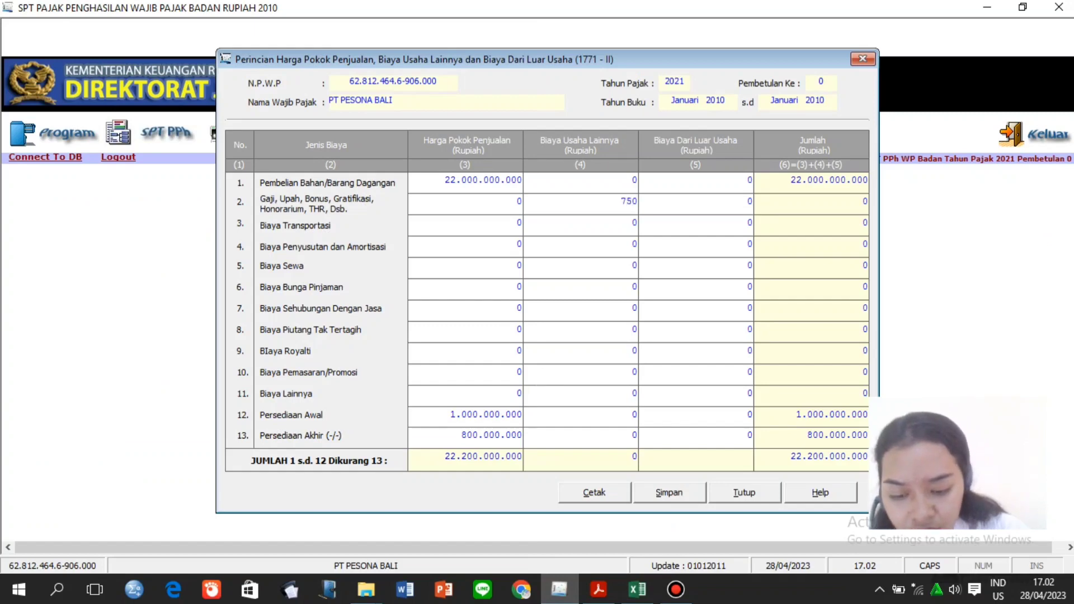
text(000000)
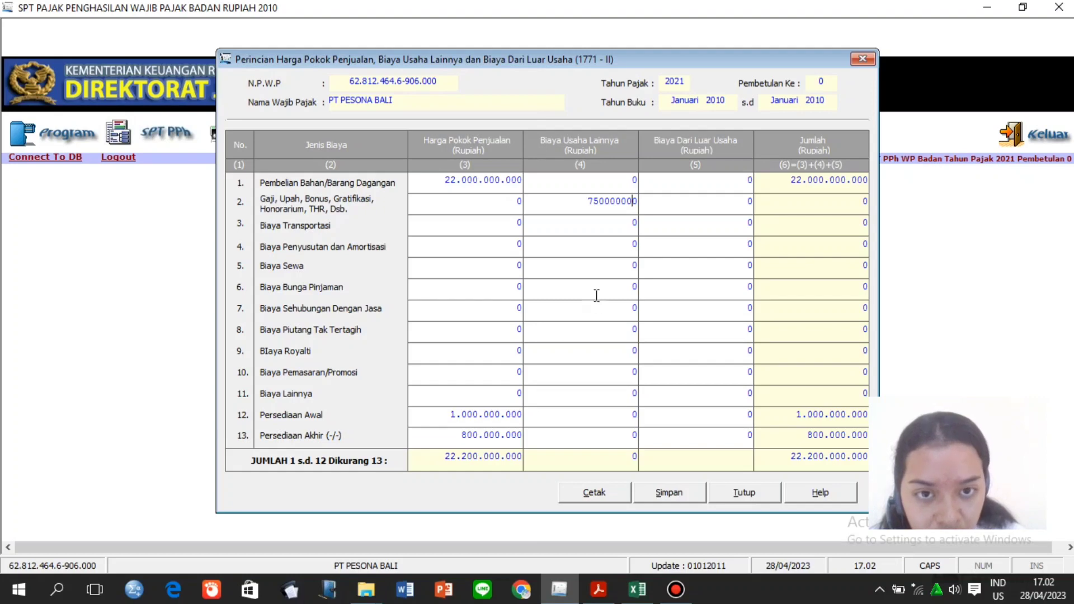
click(605, 224)
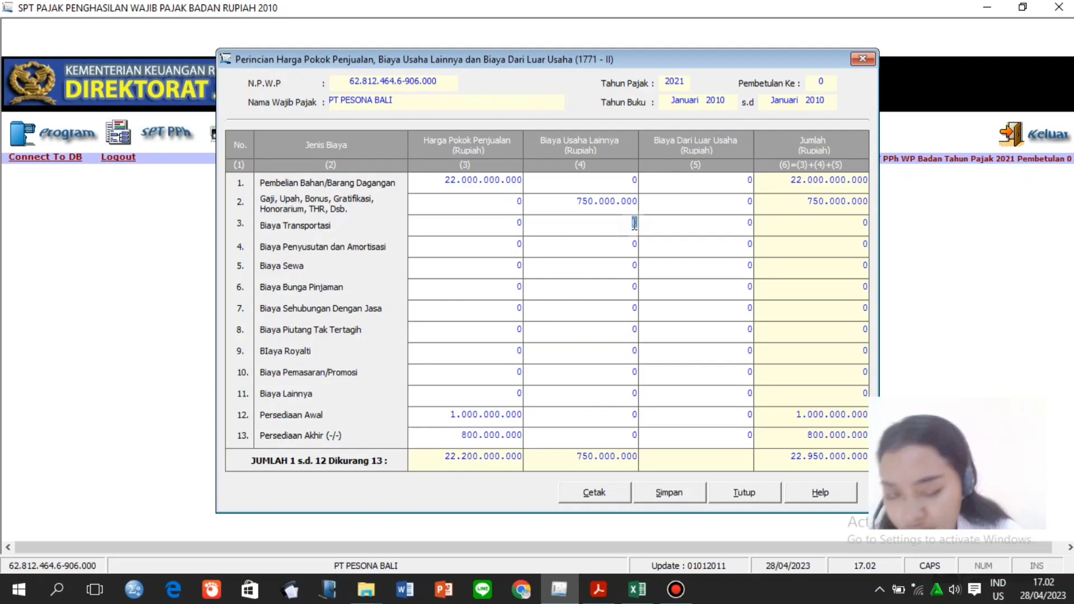
Record transport costs of 50.000.000 in row 3 of other business expenses.
click(634, 598)
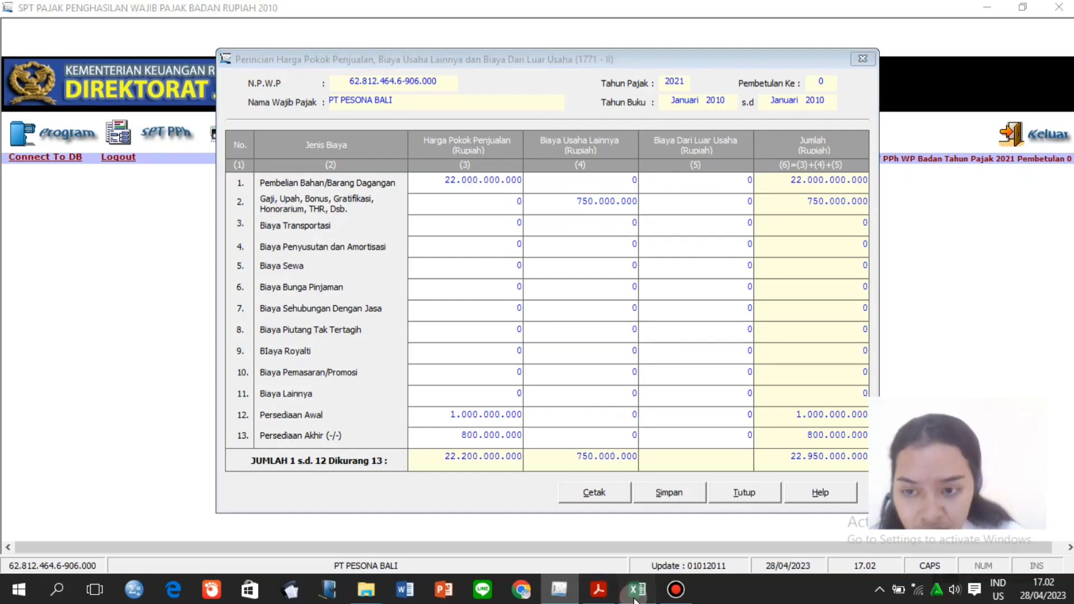
click(394, 478)
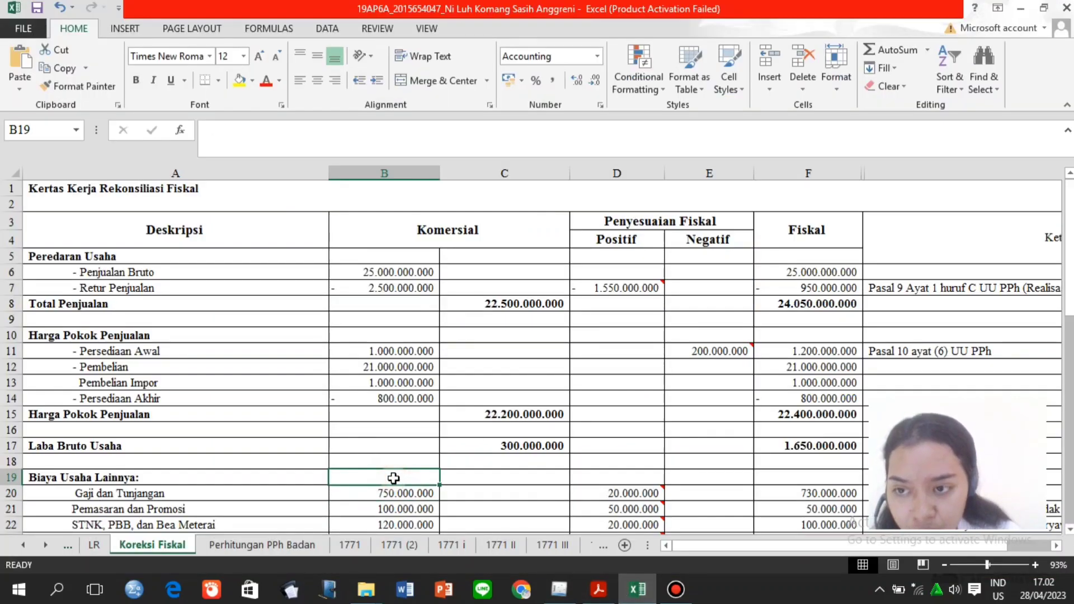
key(Page_Down)
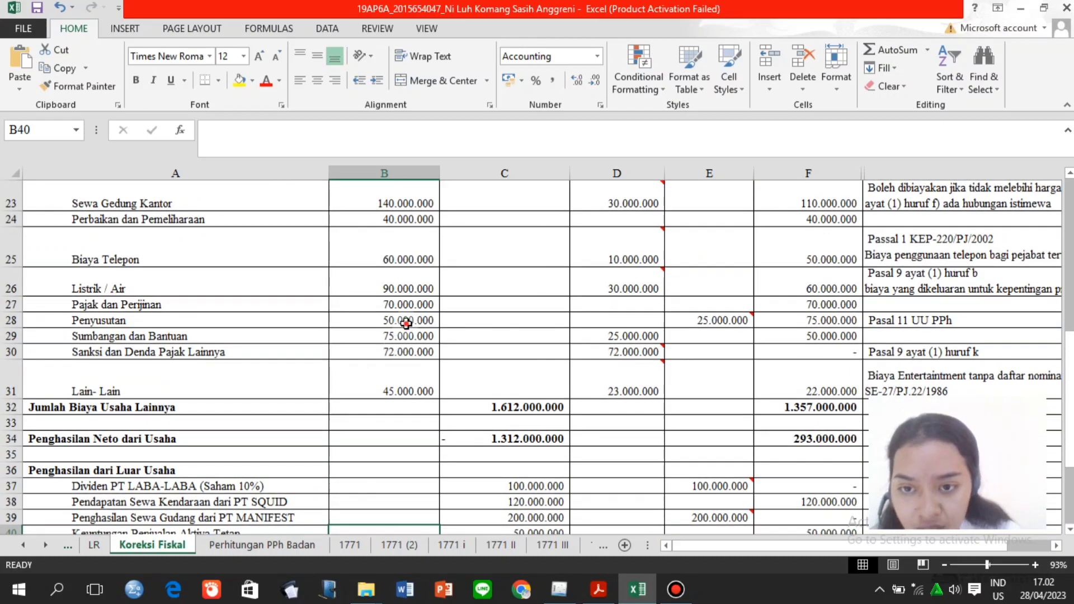
click(406, 323)
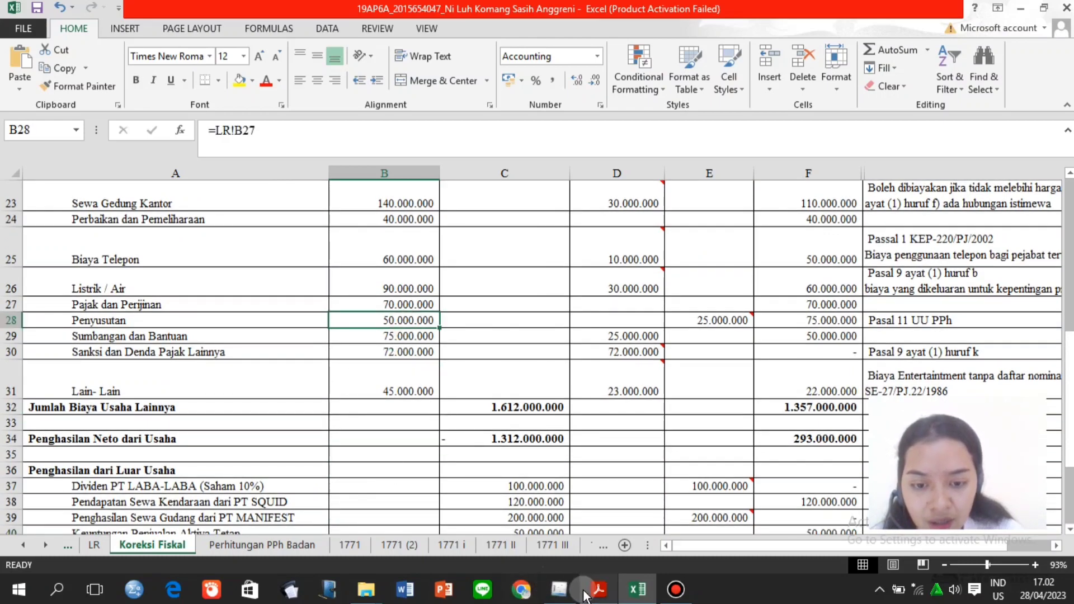
click(559, 589)
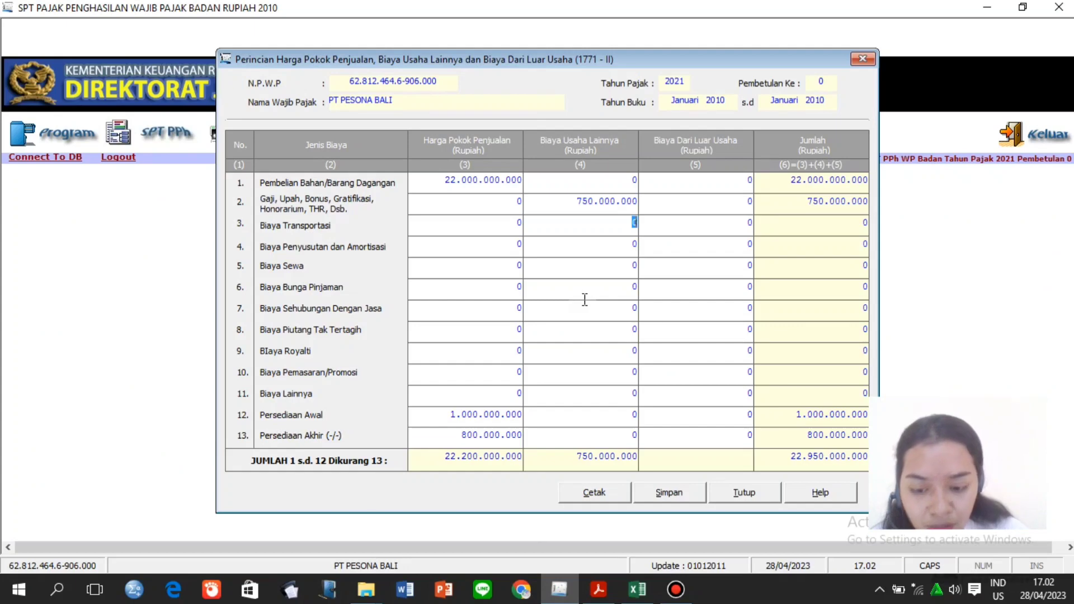
text(5.)
text(0)
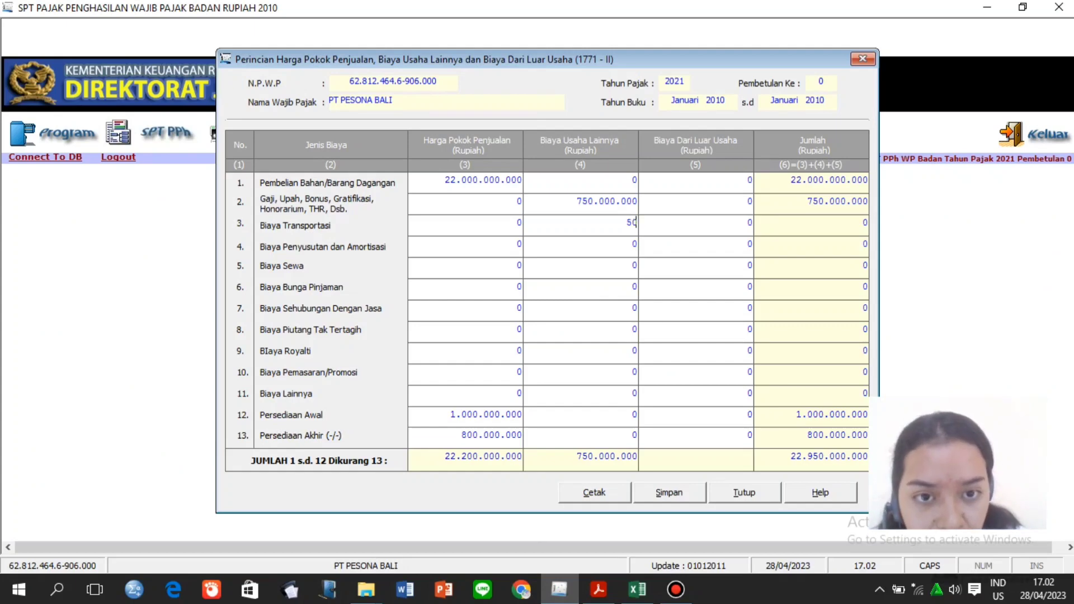
text(00)
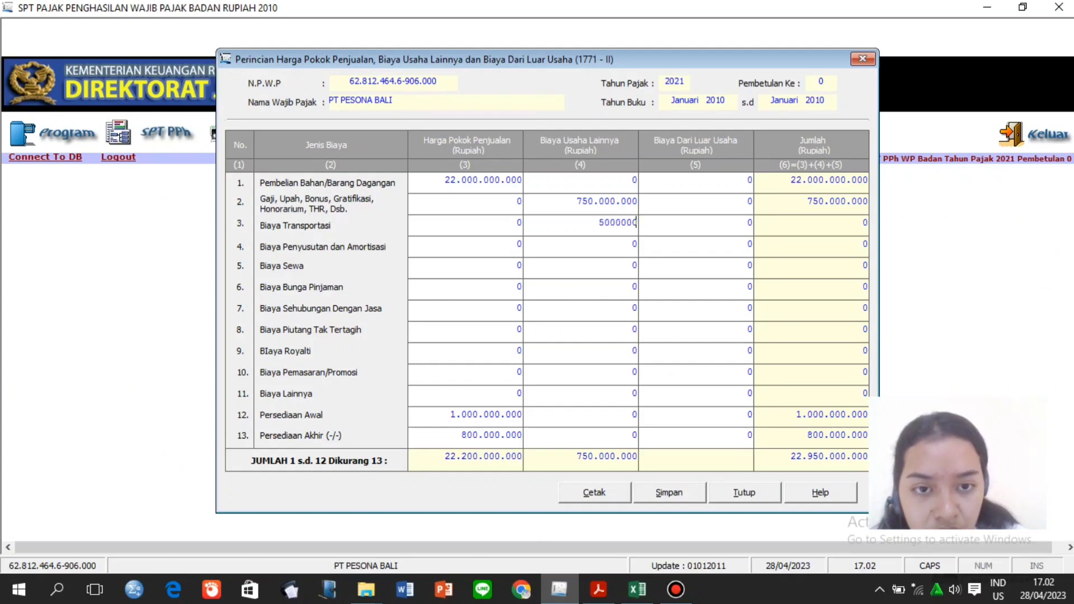
text(.000)
click(607, 264)
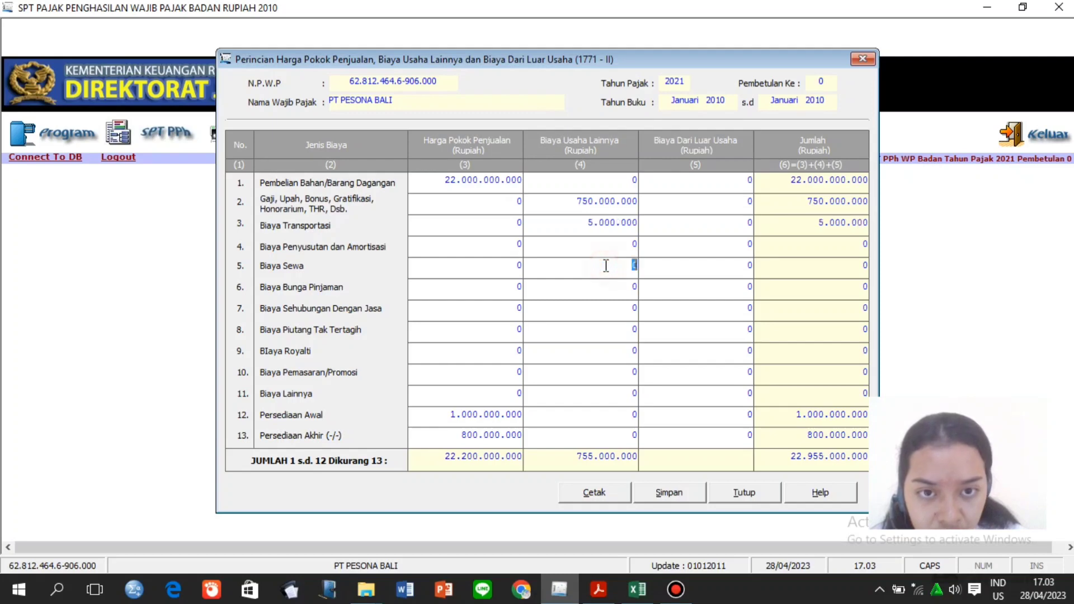
click(622, 222)
text(0)
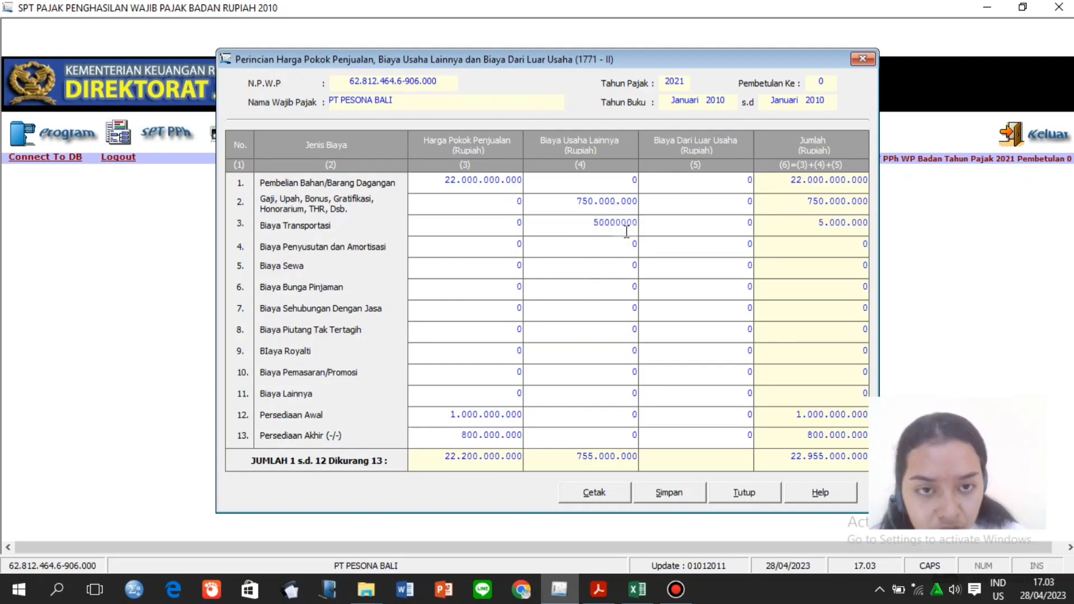
click(623, 239)
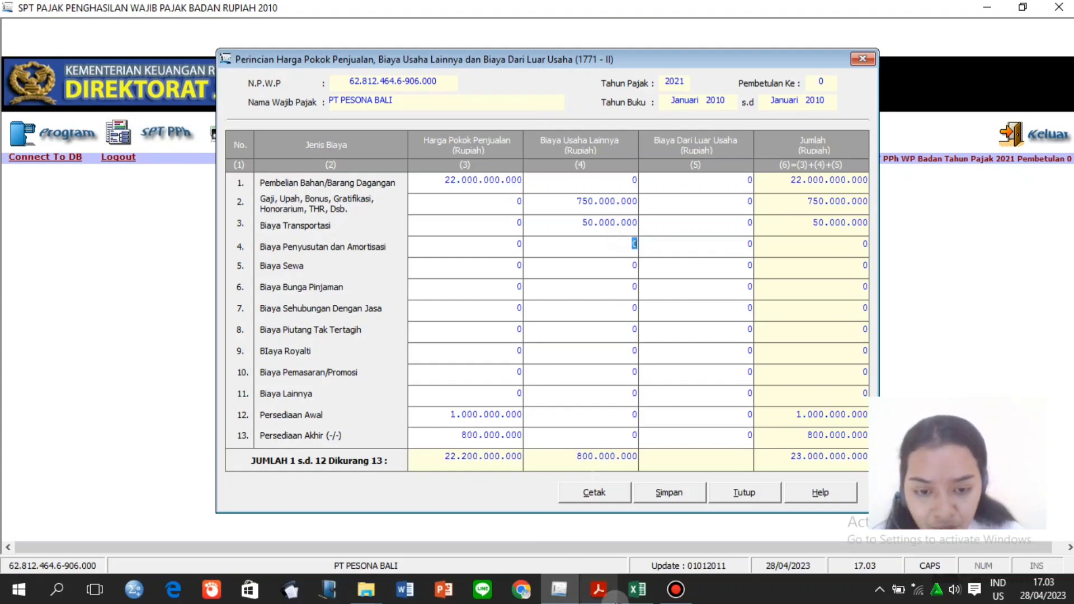
Check the Lain-Lain and Sewa Gedung Kantor amounts in the Koreksi Fiskal sheet.
click(637, 590)
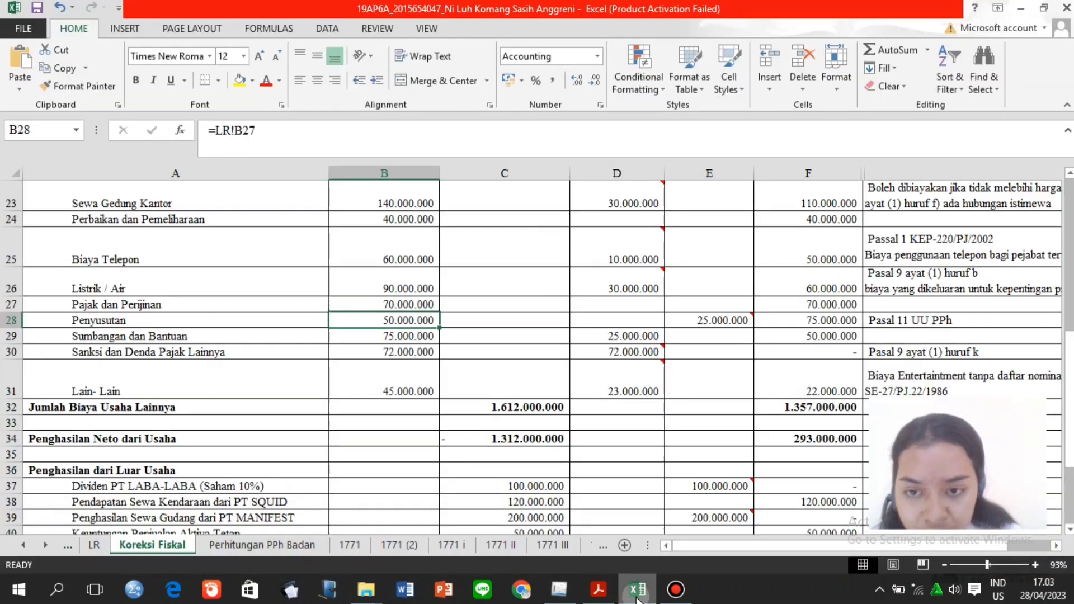
click(404, 395)
click(406, 252)
click(408, 198)
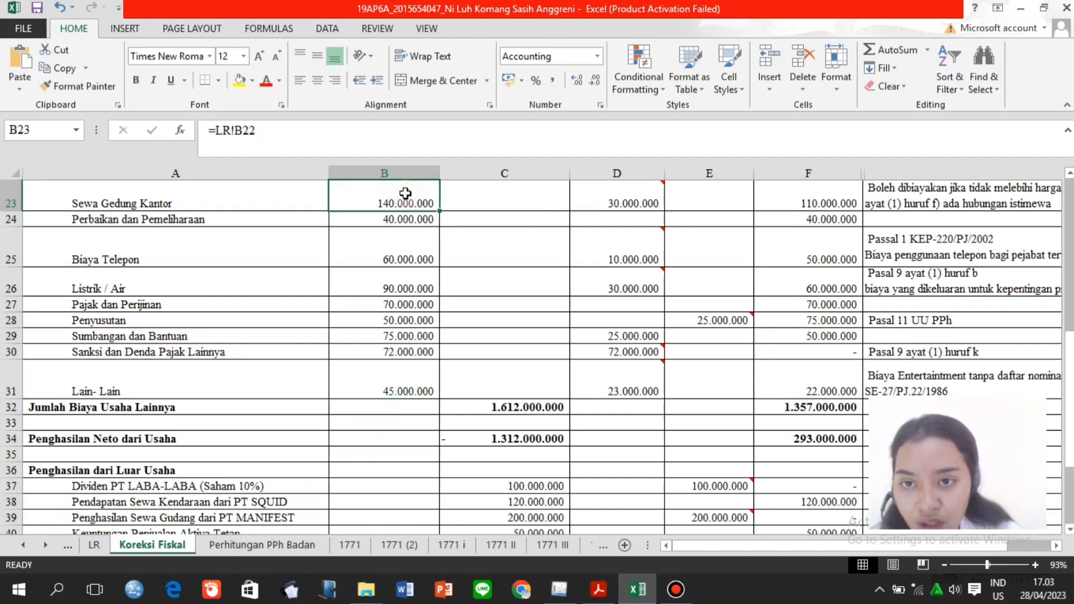
click(559, 590)
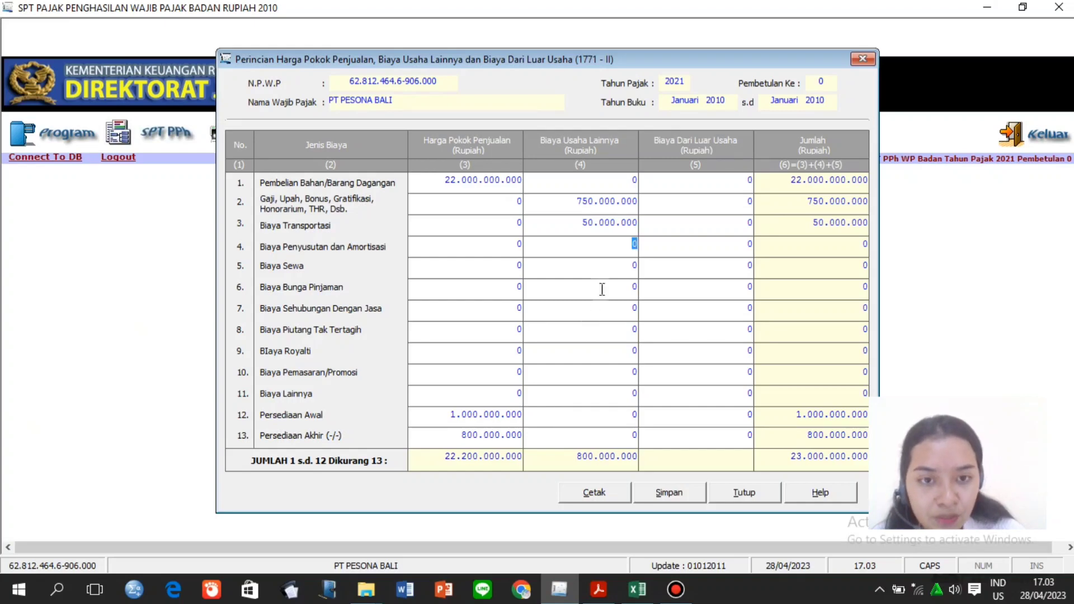
Clear the mistyped 140.000.000 entry from the depreciation row.
key(BackSpace)
text(1)
text(40.)
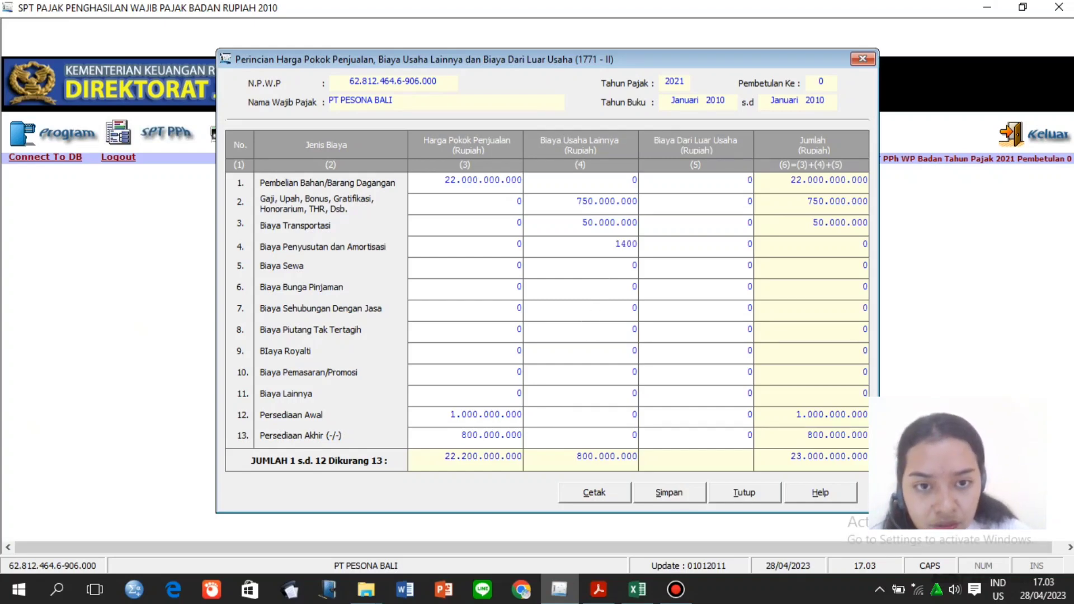
text(000)
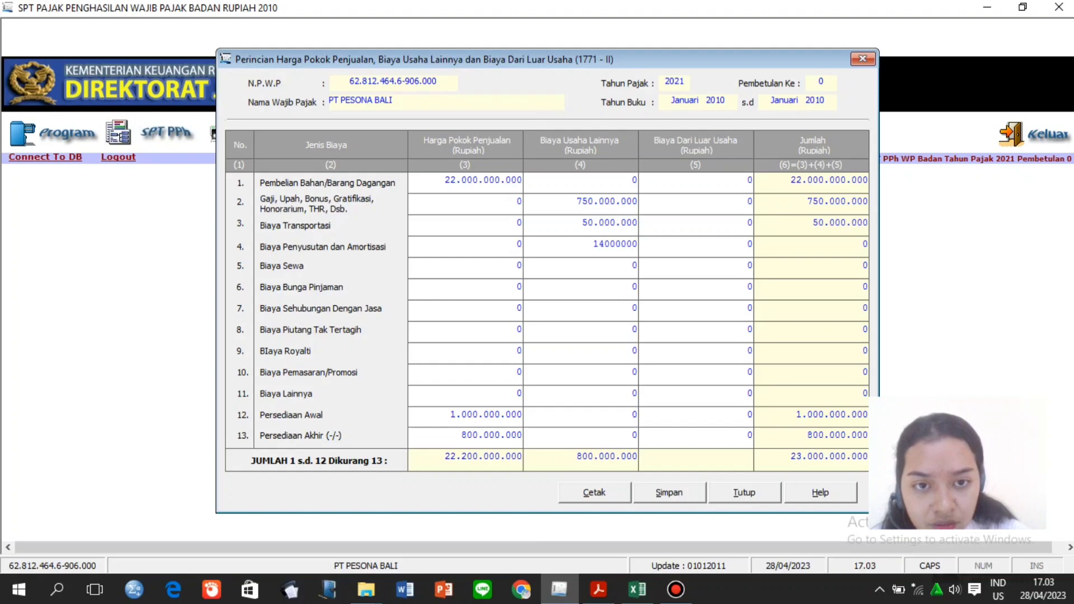
text(.00)
click(616, 269)
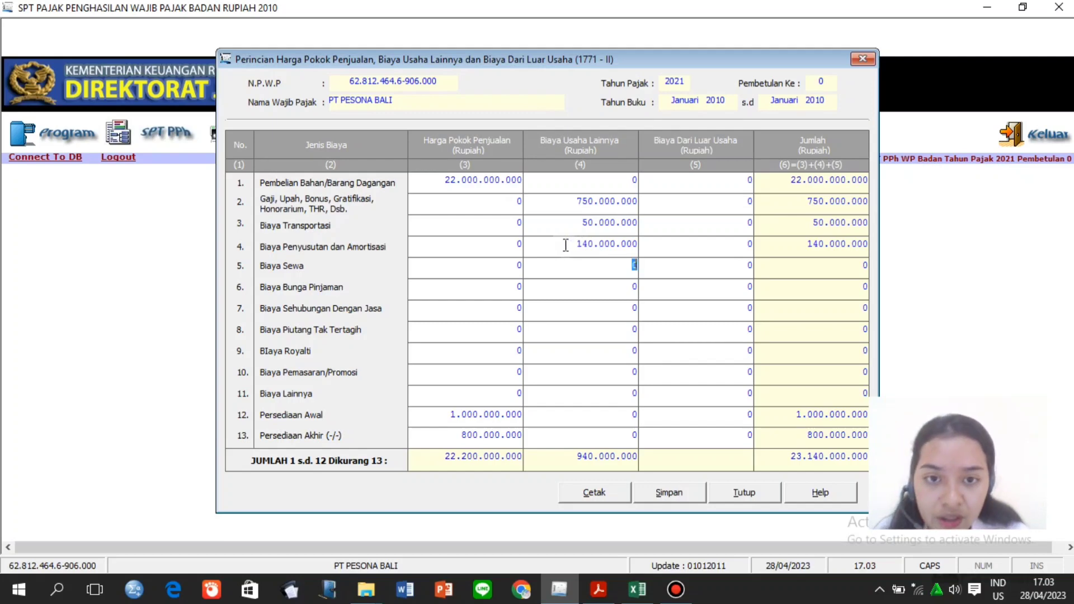
drag(577, 244, 650, 248)
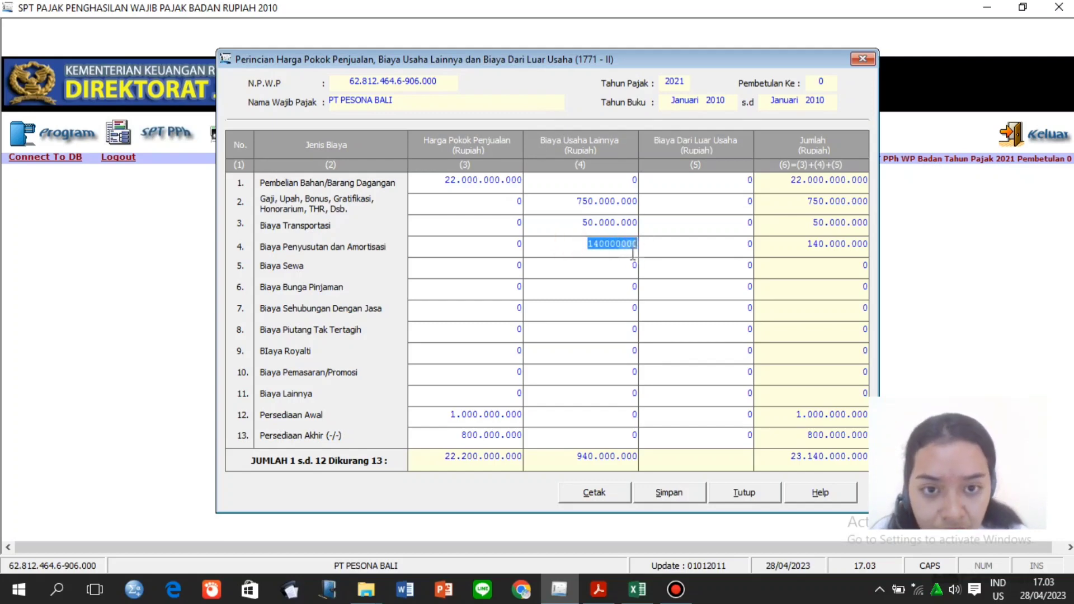
click(620, 270)
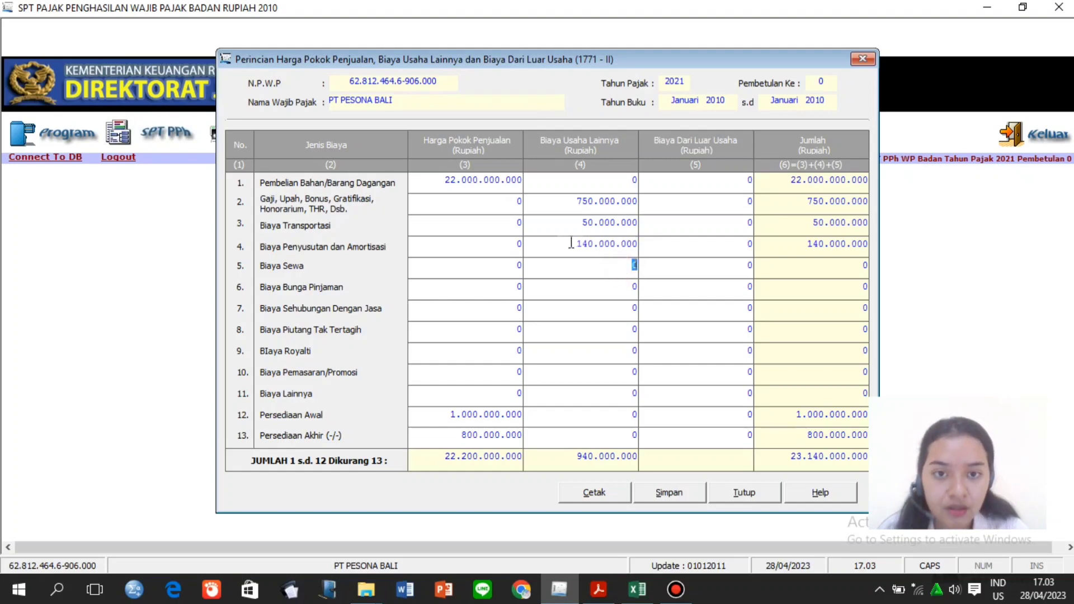
drag(571, 244, 651, 256)
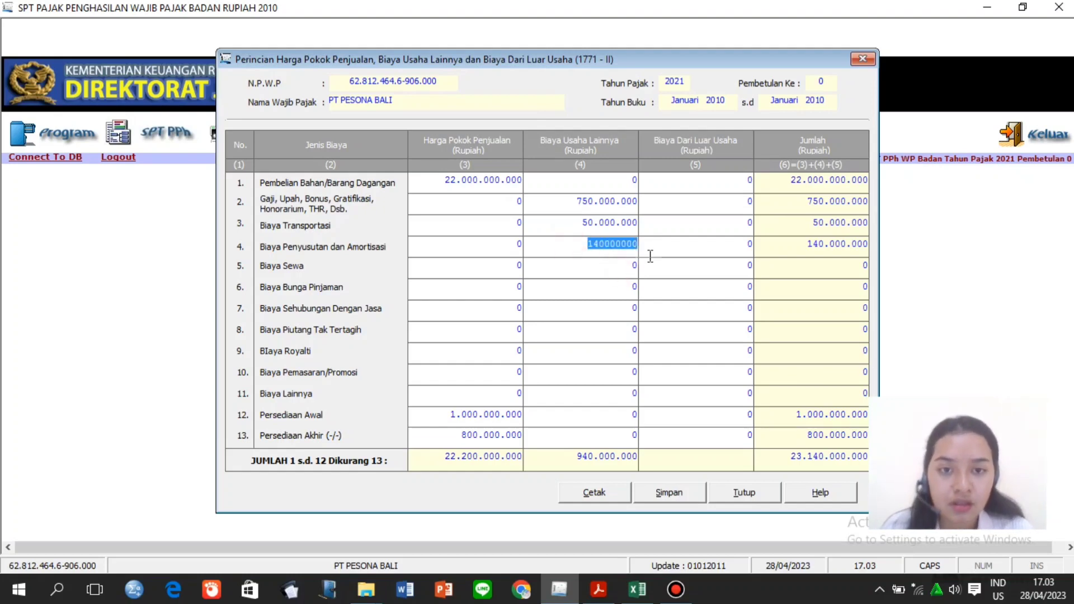
key(Delete)
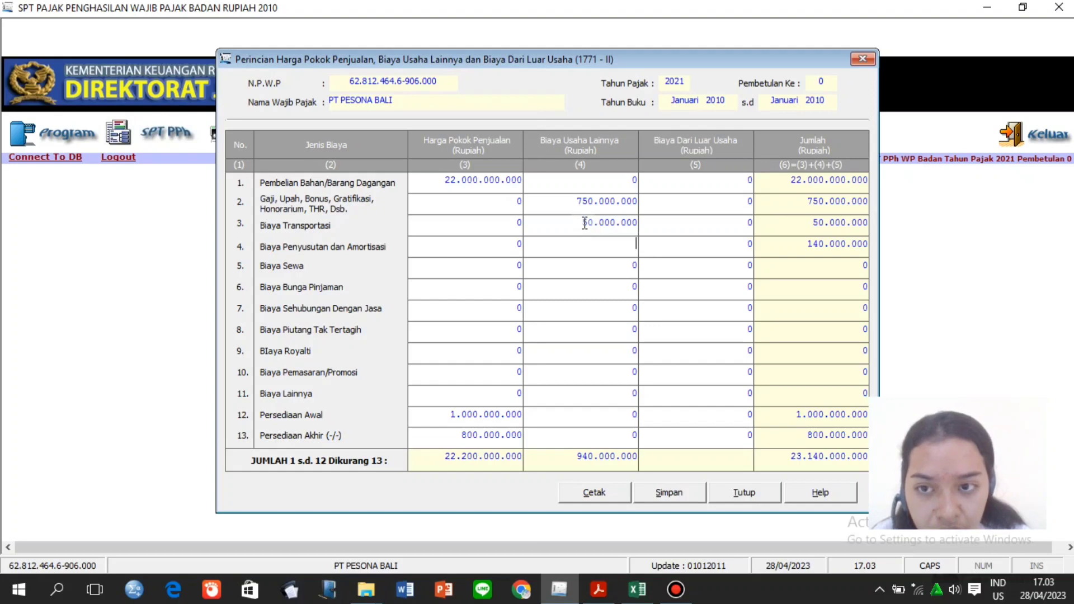
Clear transportation cost to 0 and enter depreciation as 50.000.000.
drag(582, 224, 651, 229)
key(Delete)
click(621, 243)
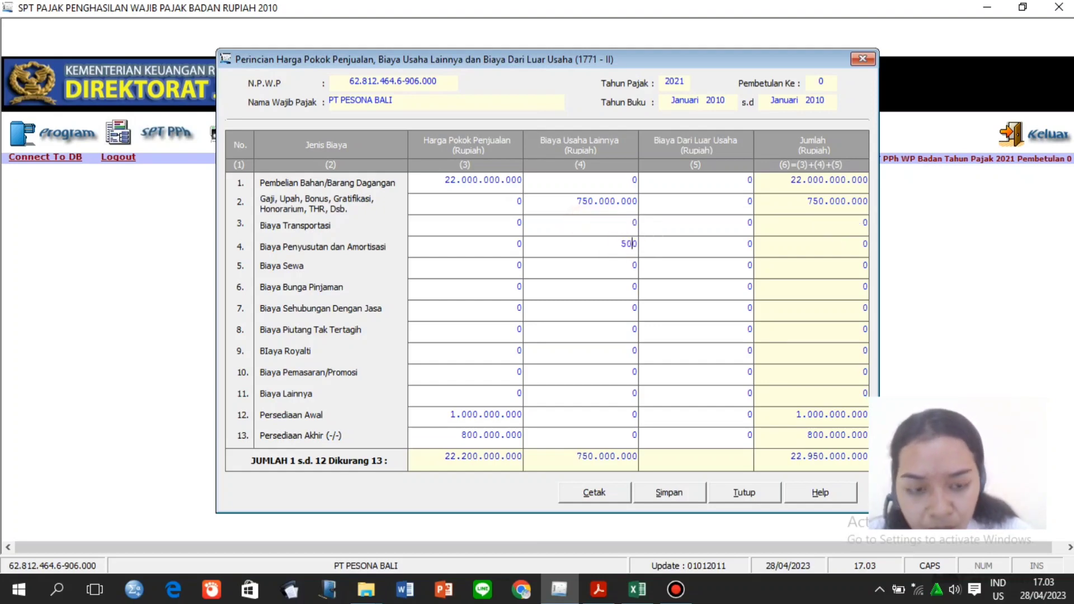
text(500.000.000)
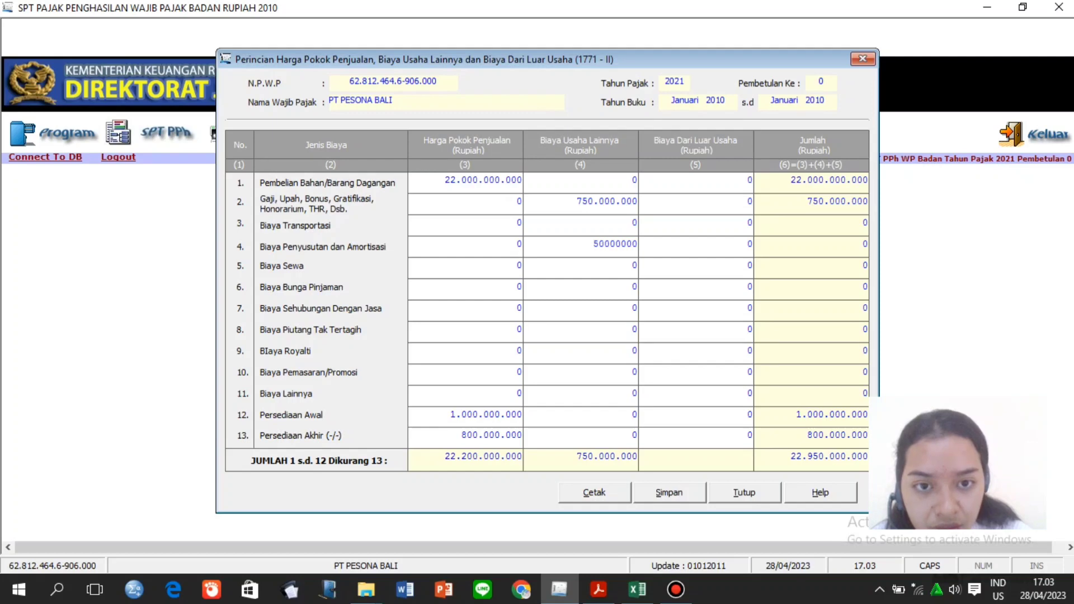
key(Tab)
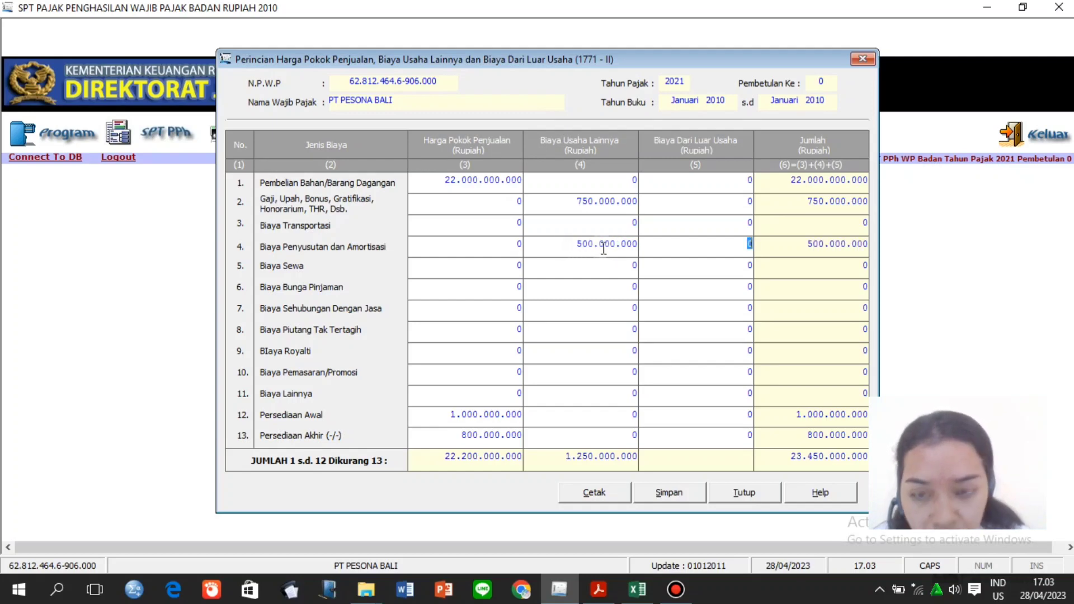
click(610, 247)
click(618, 246)
key(BackSpace)
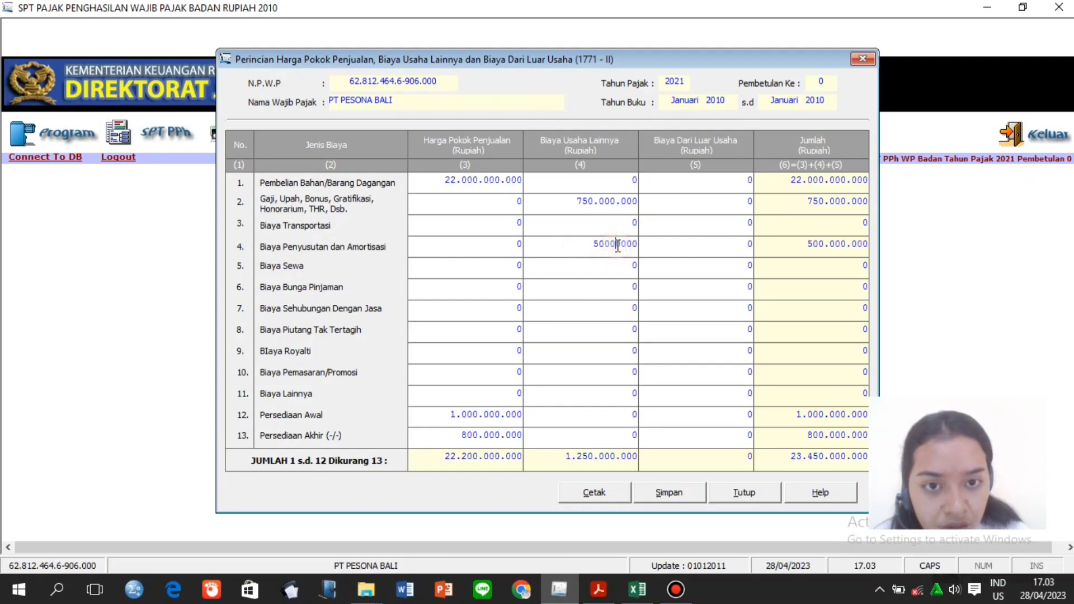
Enter Biaya Sewa rent cost of 140.000.000.
click(613, 264)
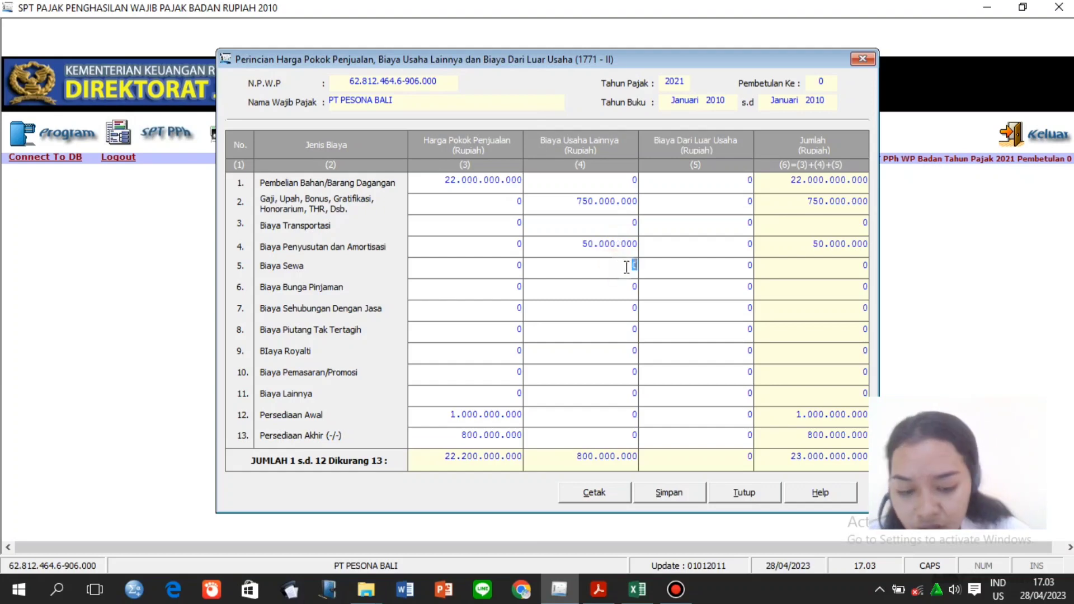
text(14)
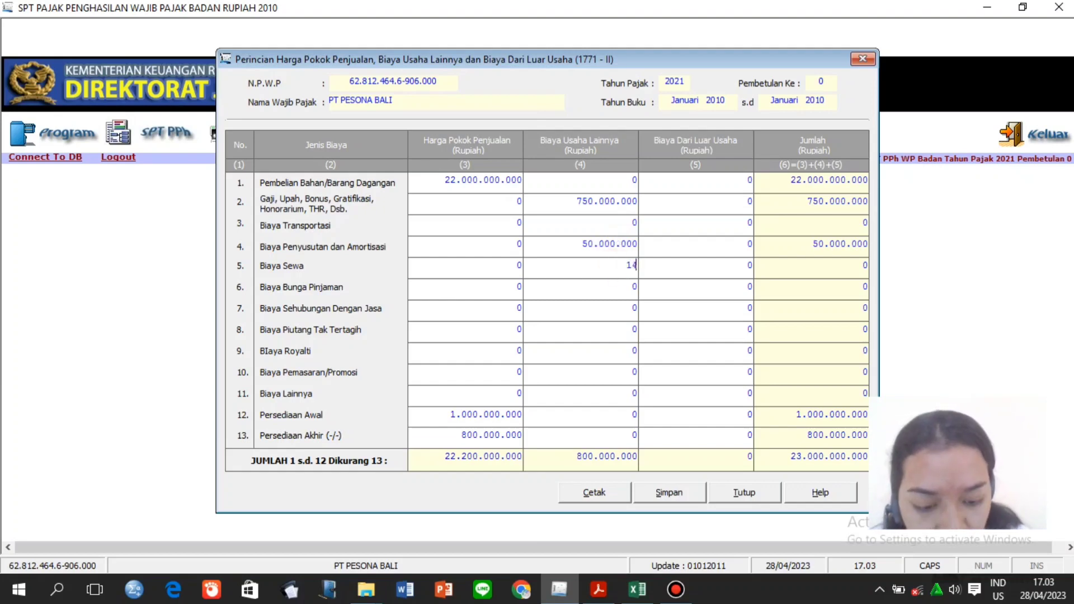
text(.000)
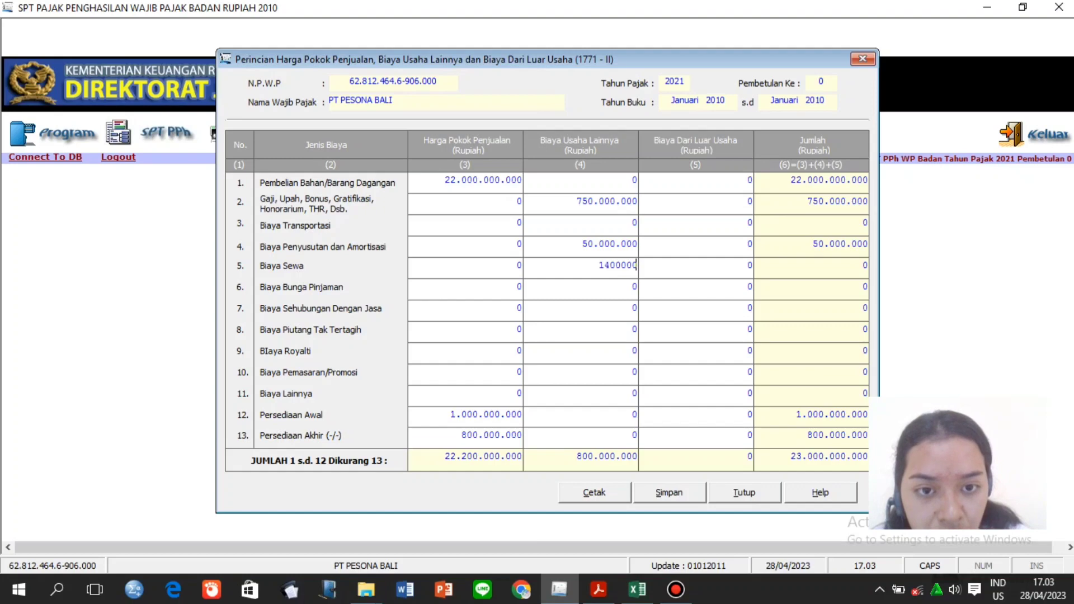
text(.000)
click(627, 290)
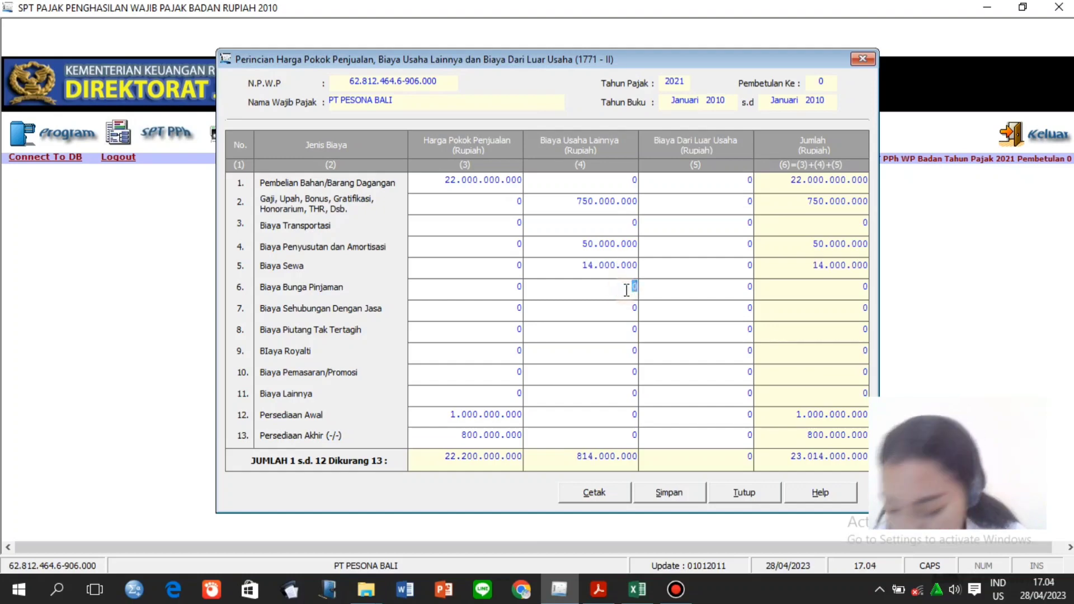
click(629, 266)
click(629, 265)
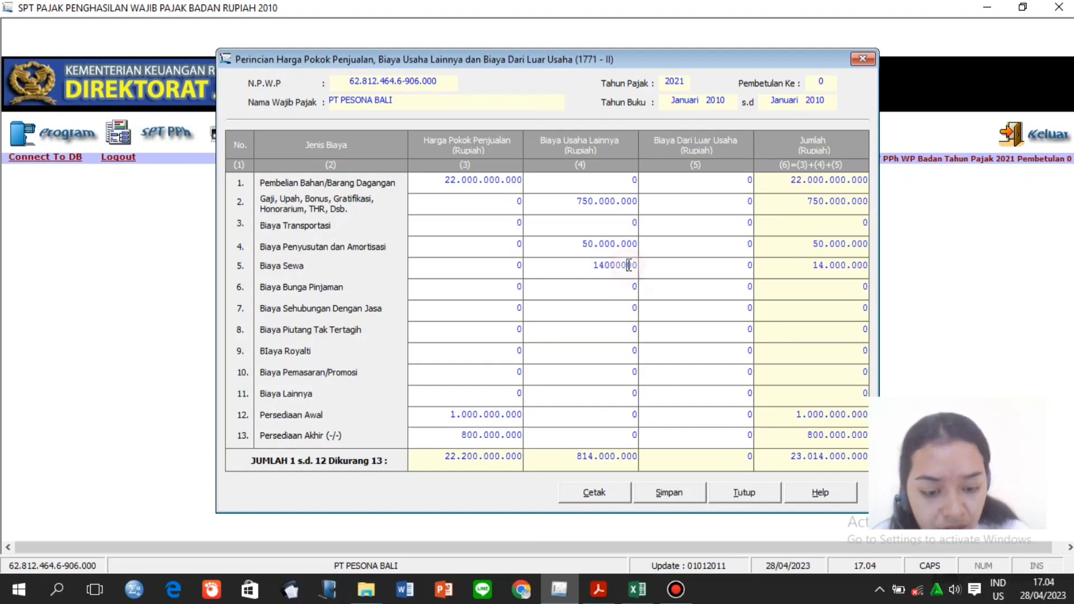
text(0)
click(621, 290)
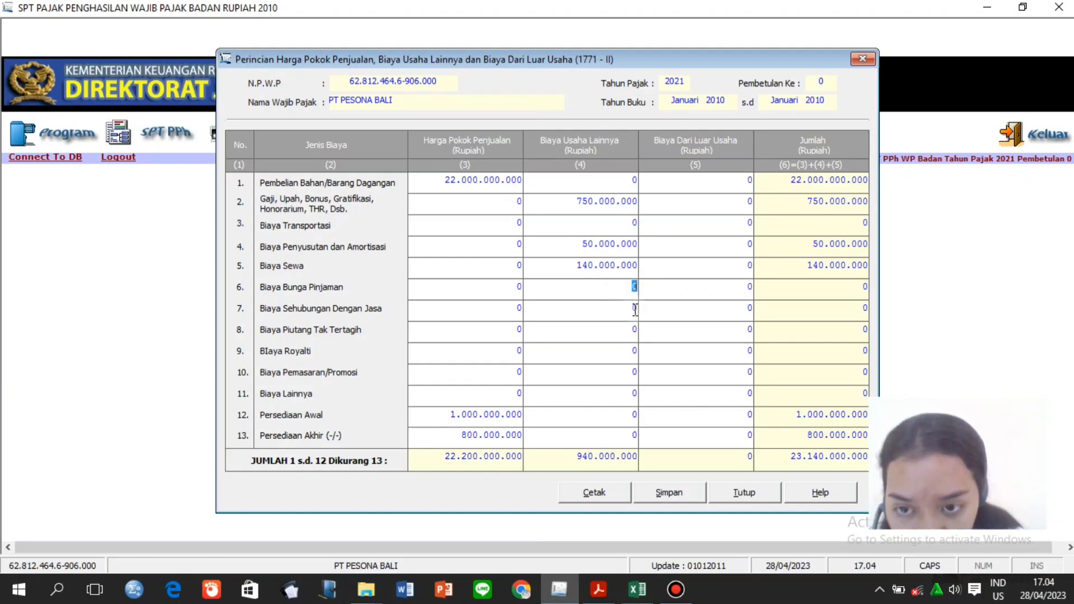
Enter services cost of 190.000.000.
click(636, 309)
text(1900)
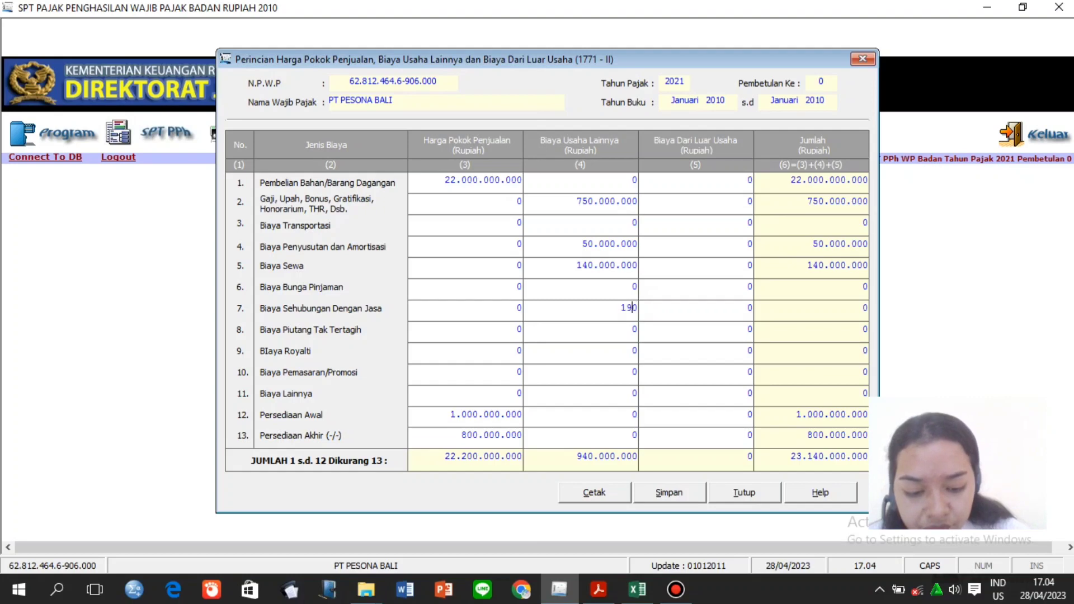
text(00000)
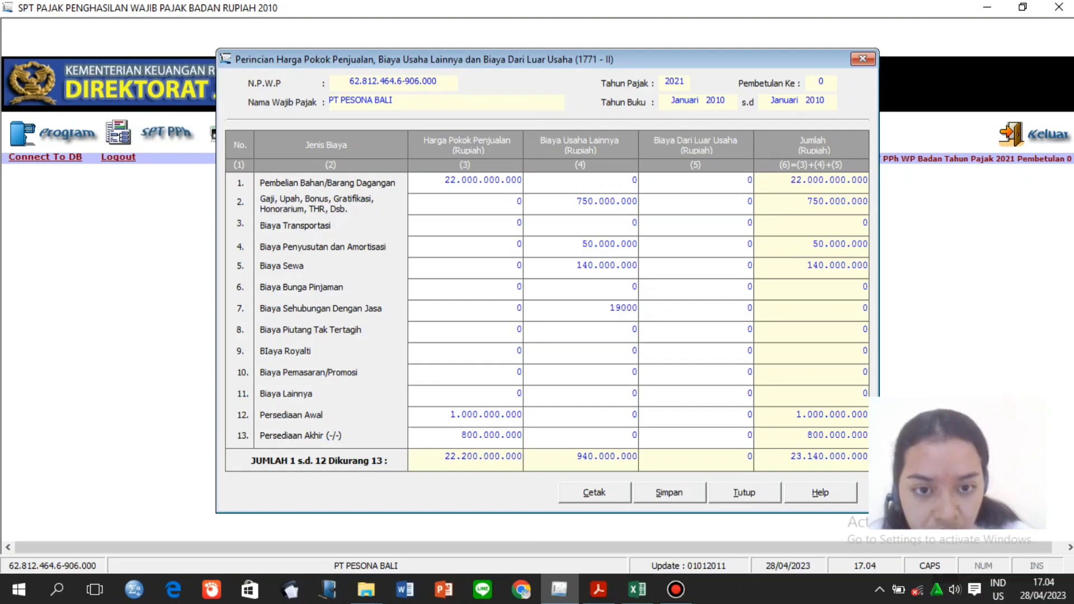
click(621, 334)
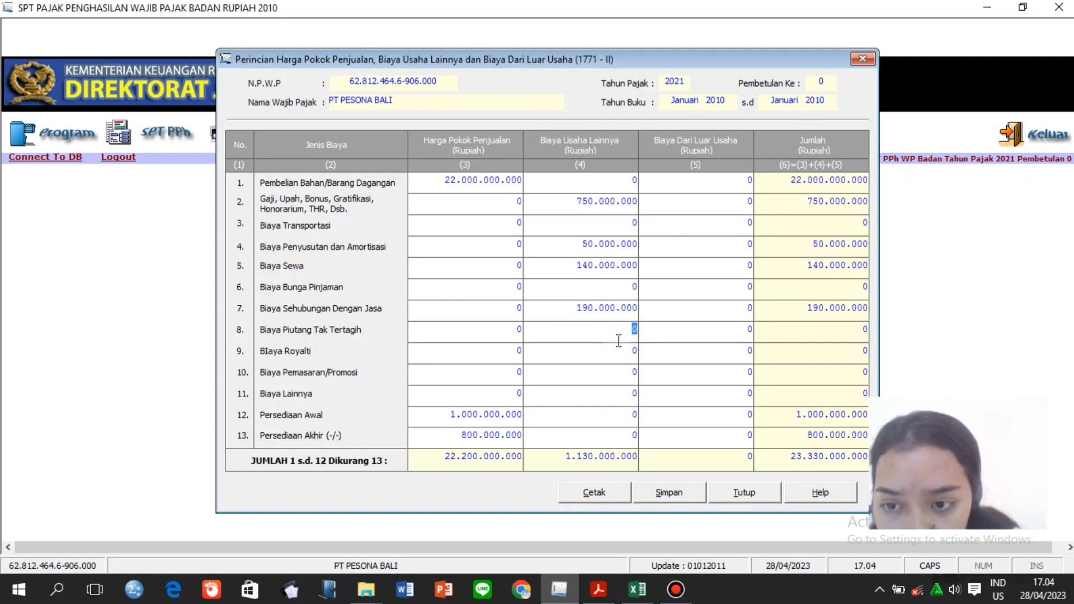
Look up the marketing cost in the fiscal correction workbook and select its 1771-II entry.
click(618, 373)
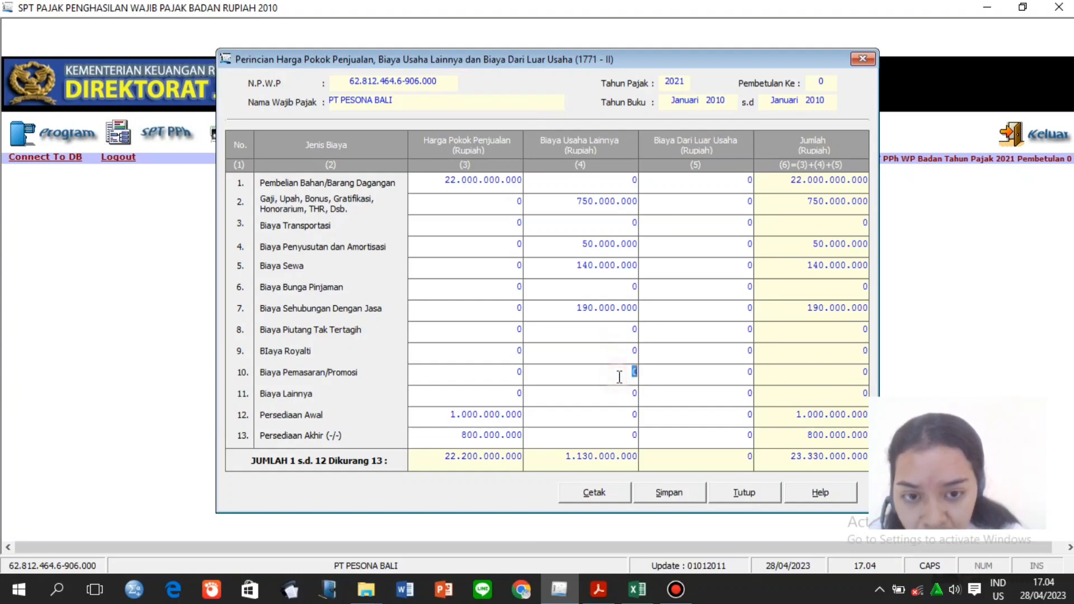
click(638, 590)
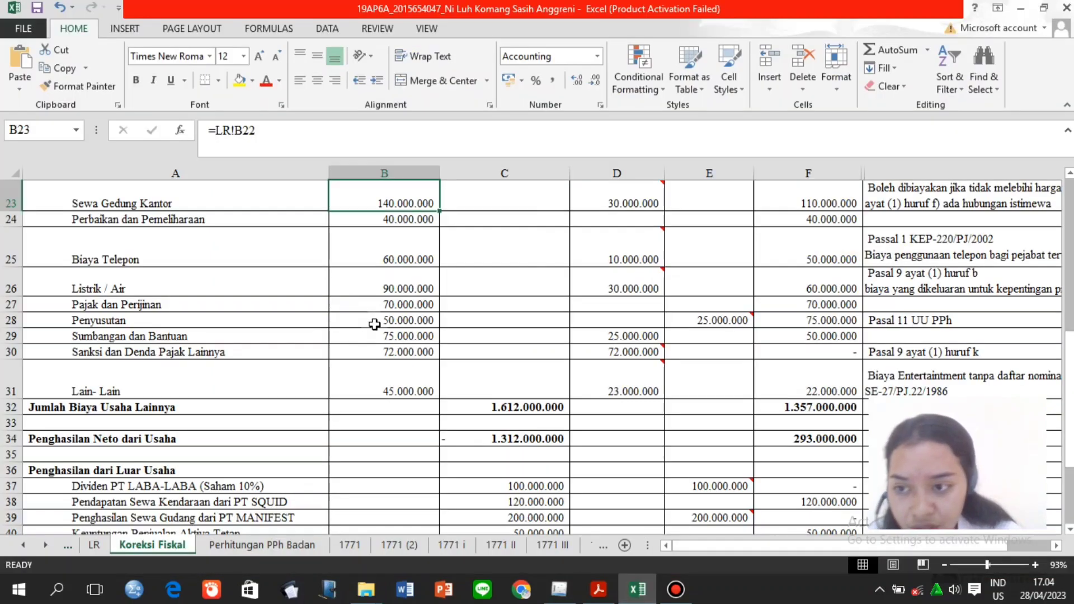
click(427, 335)
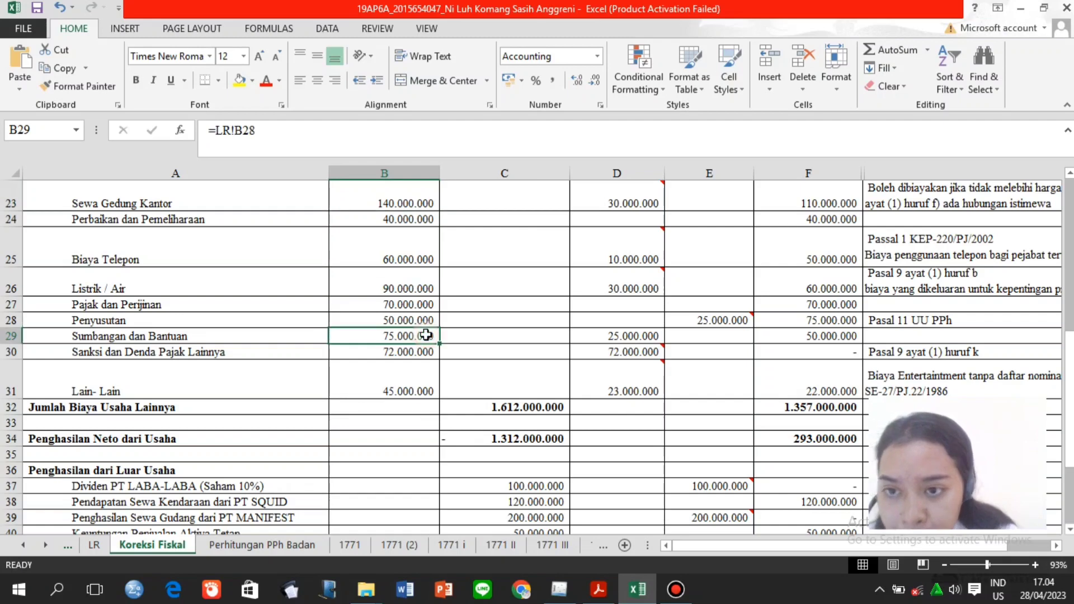
key(Page_Up)
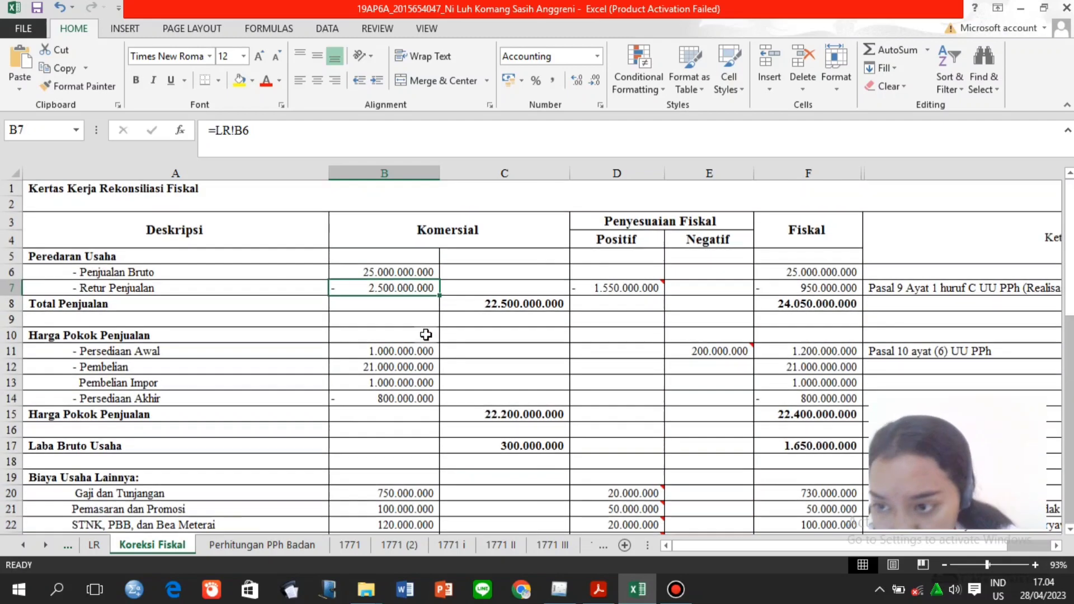
key(Down)
key(Down)
key(Down)
key(Down)
key(Down)
key(Down)
key(Down)
key(Down)
key(Down)
key(Down)
key(Down)
key(Down)
key(Down)
key(Down)
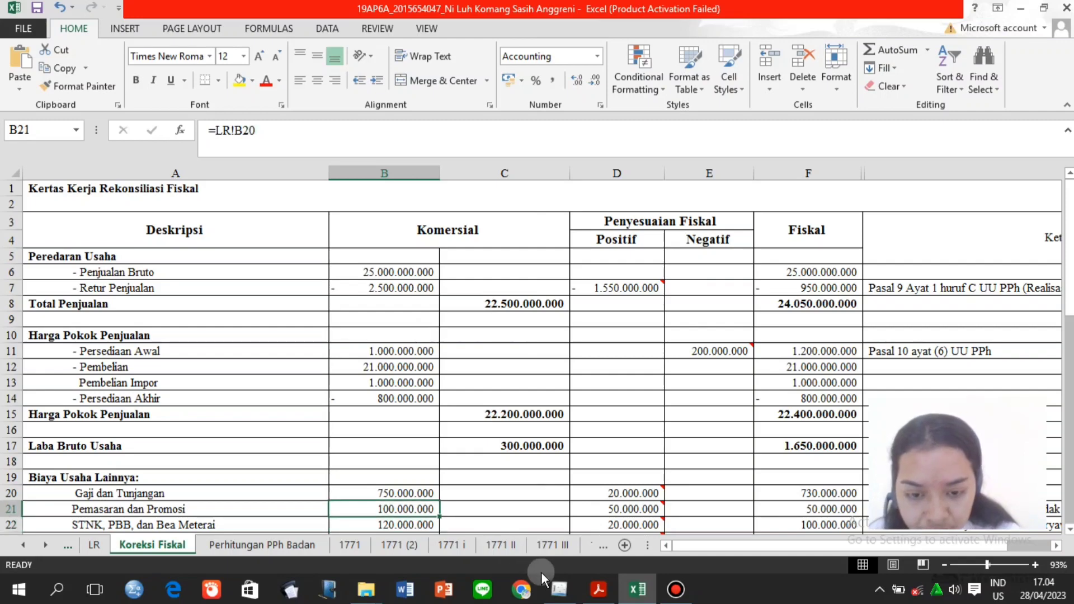
click(559, 589)
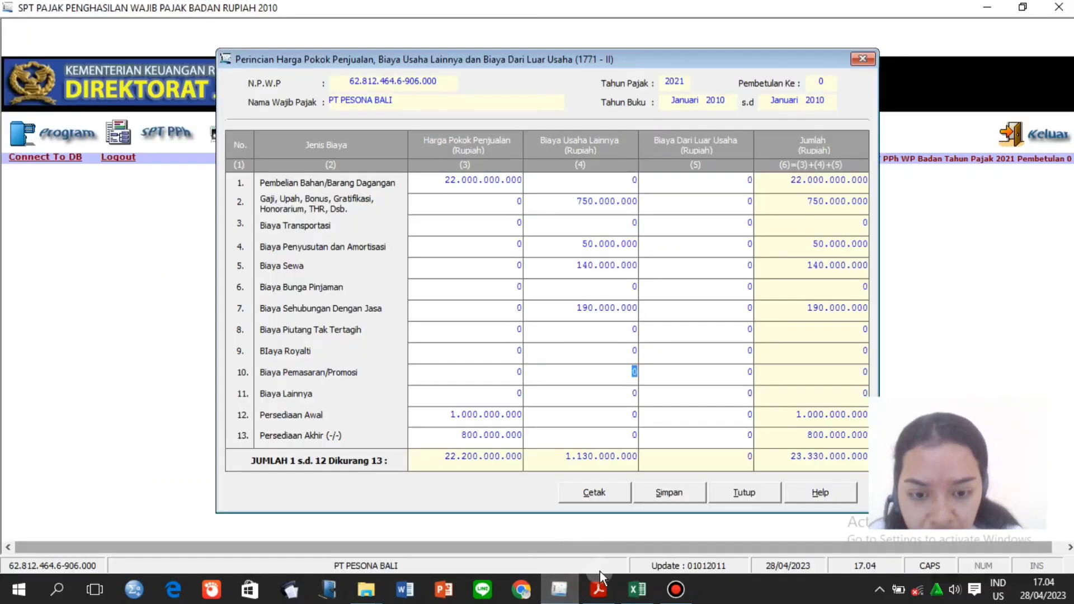
click(632, 590)
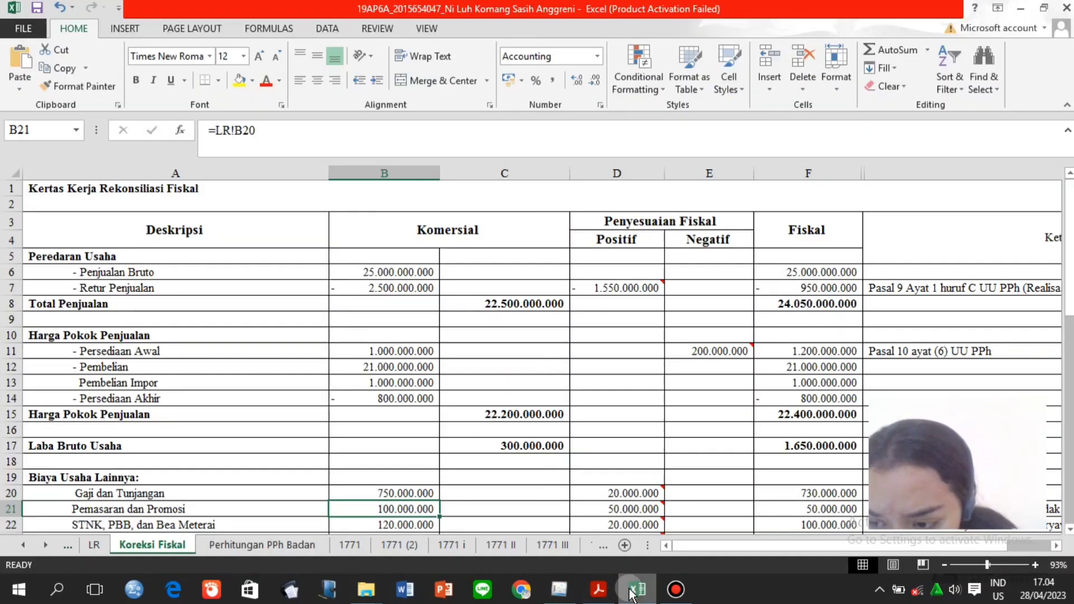
click(559, 589)
click(627, 383)
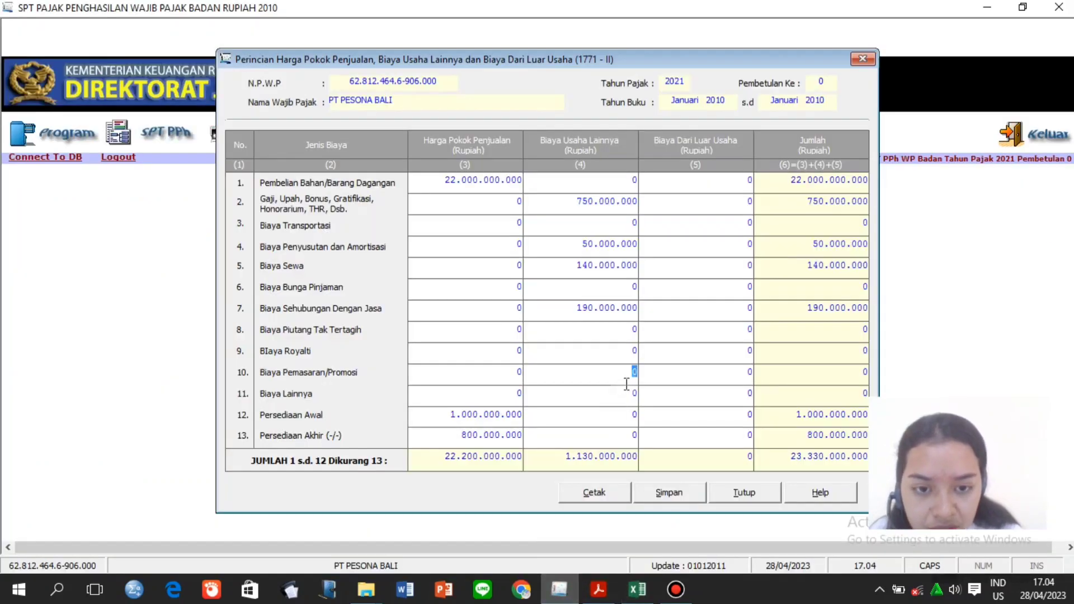
Enter Biaya Pemasaran/Promosi marketing cost of 100.000.000.
text(100)
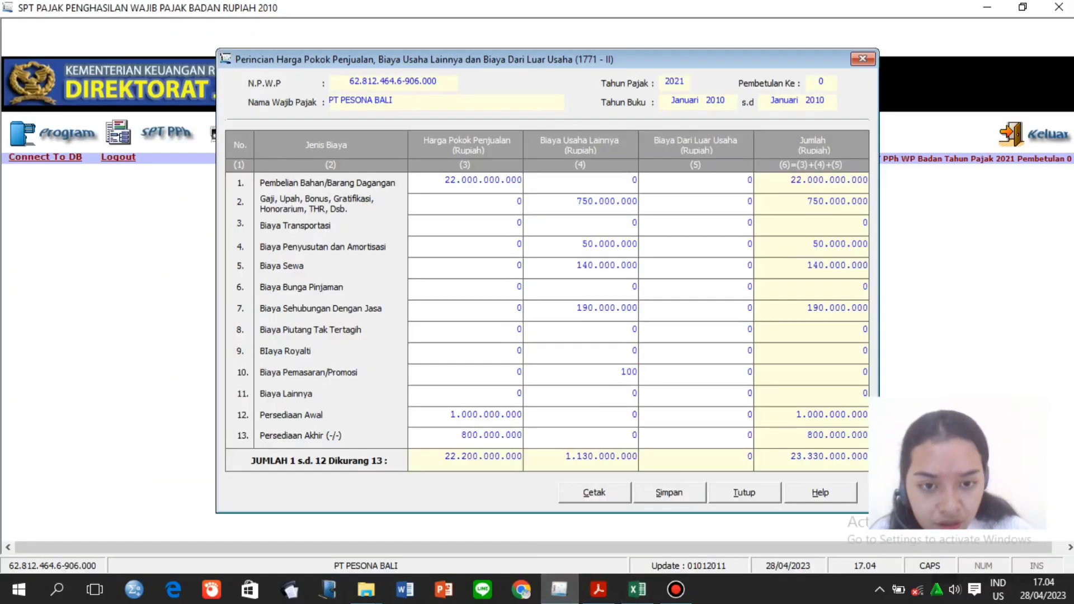
text(00000)
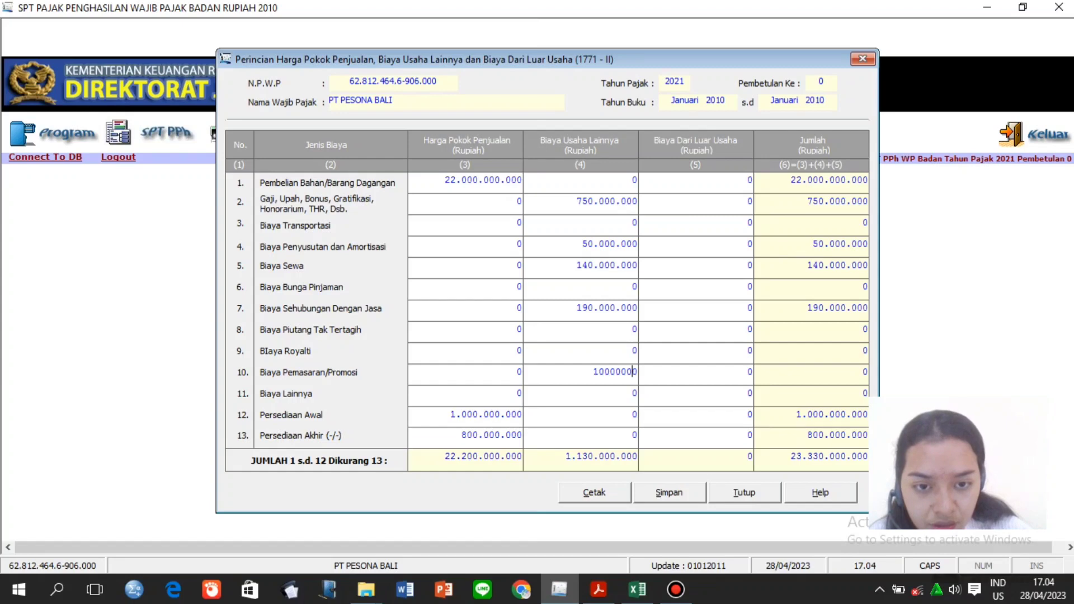
click(626, 395)
click(618, 369)
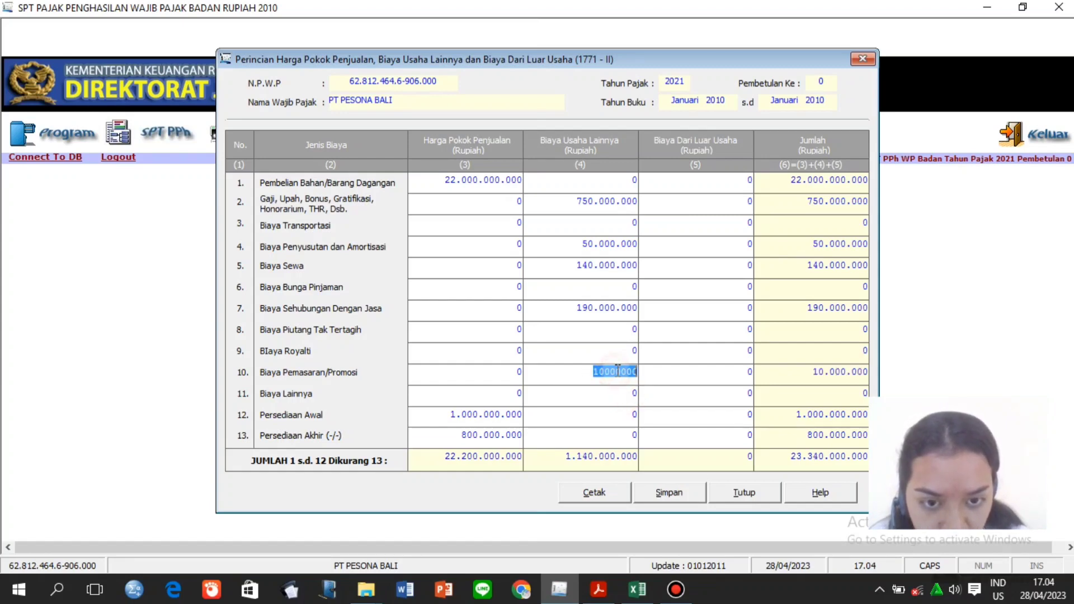
text(100000000)
key(Tab)
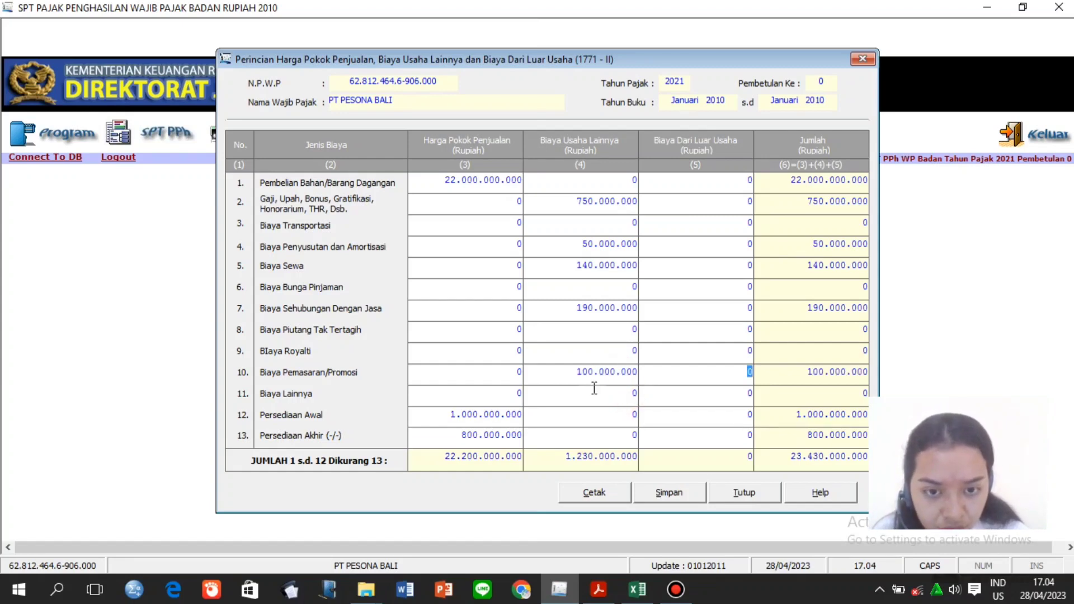
Enter 382.000.000 as the Biaya Lainnya operating cost.
click(595, 398)
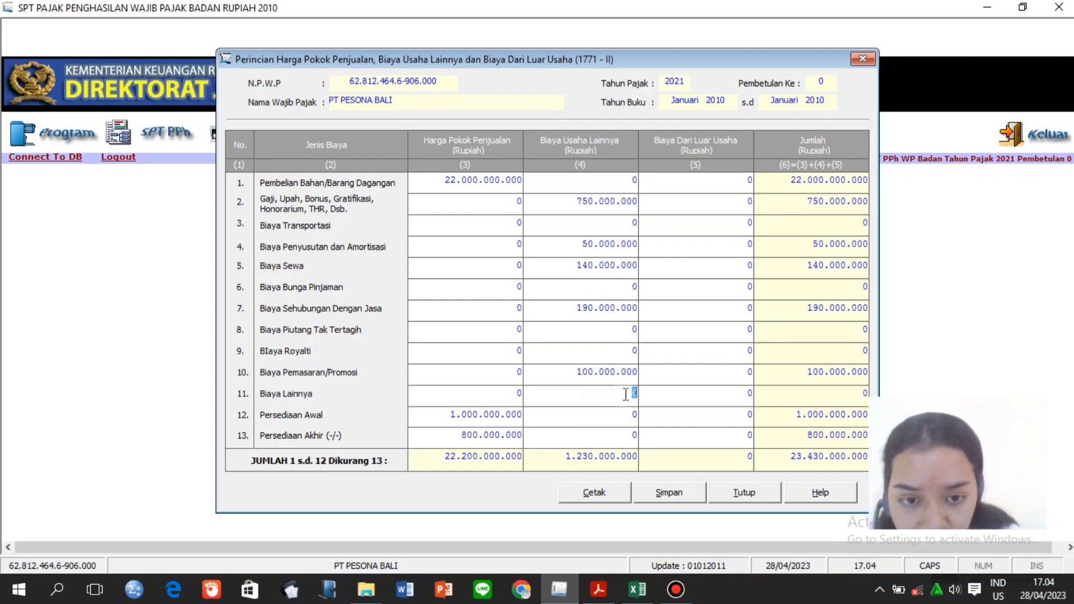
key(BackSpace)
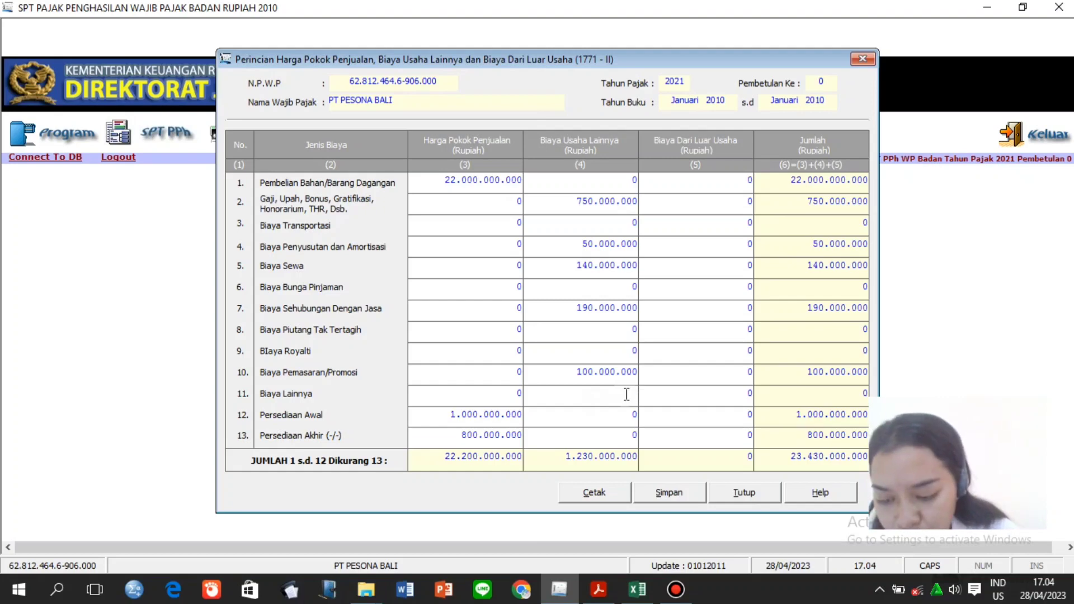
text(380)
text(20)
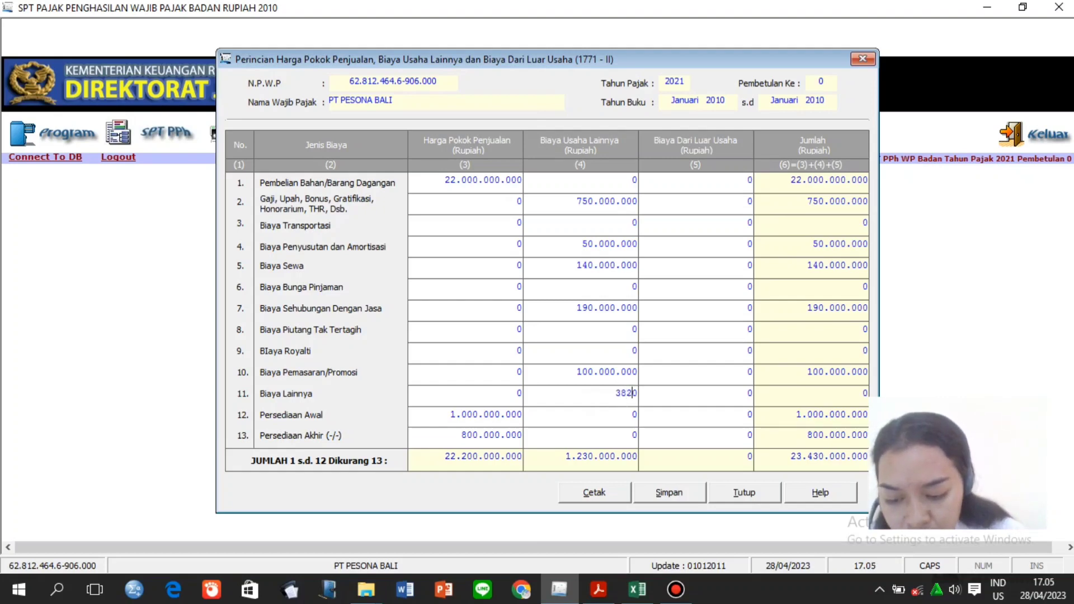
text(00)
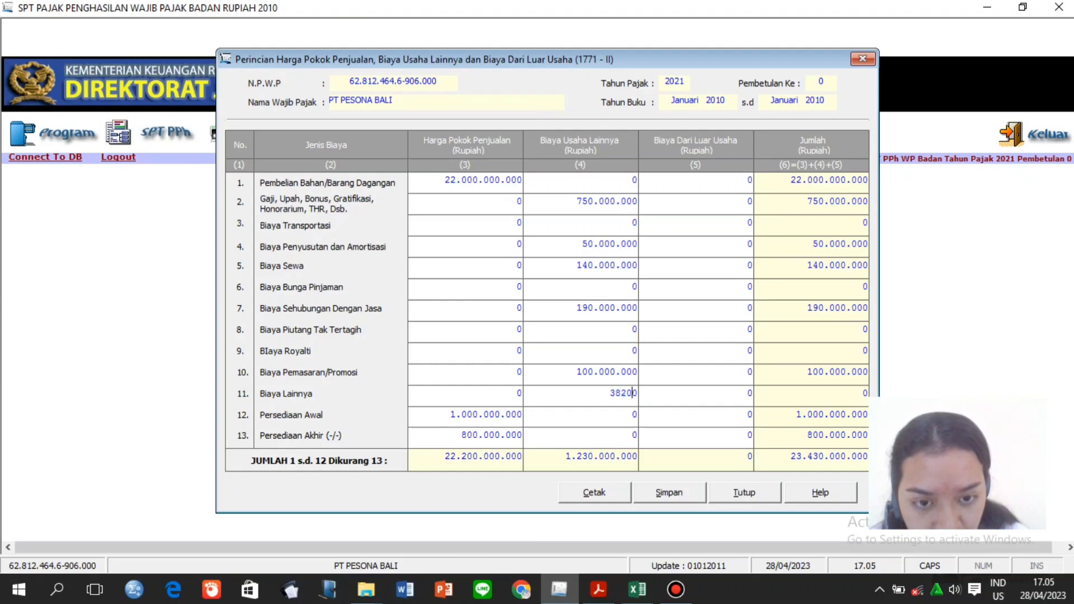
text(00)
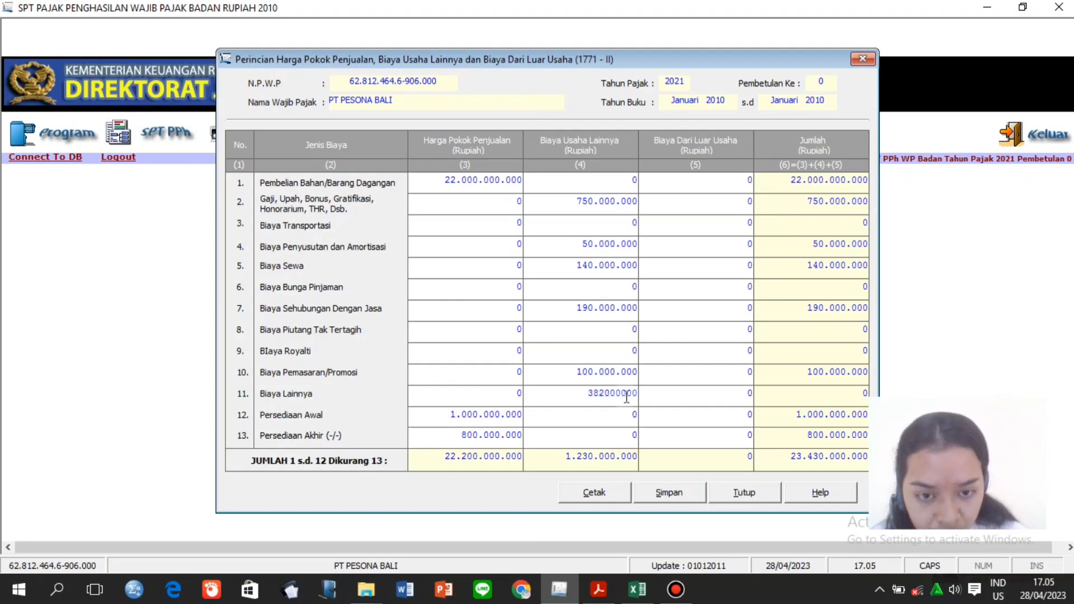
click(622, 415)
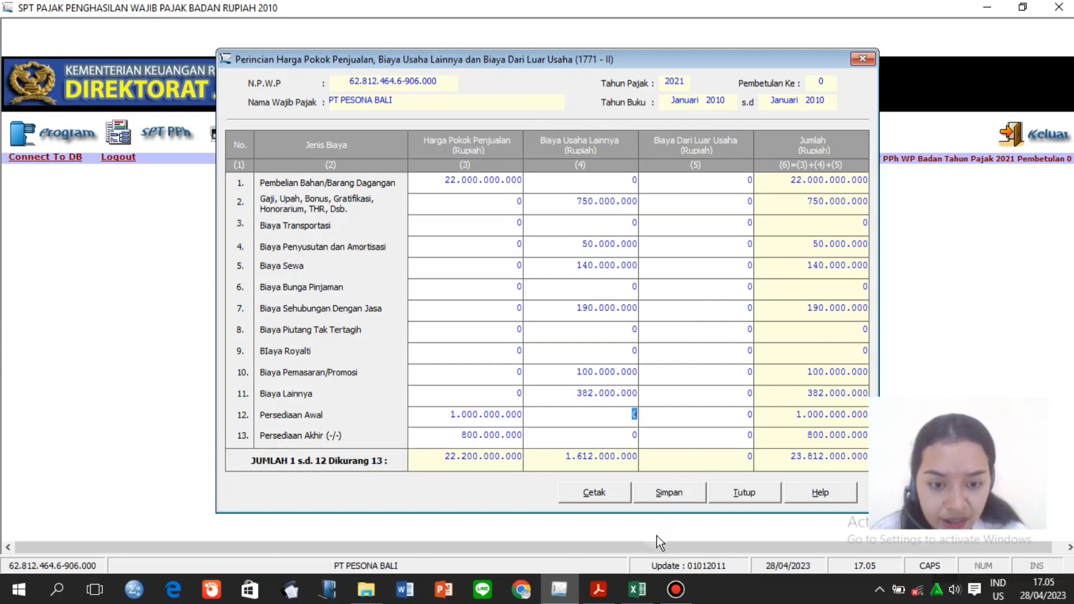
click(647, 598)
Look up the non-operating expense figures in the Koreksi Fiskal worksheet.
click(571, 473)
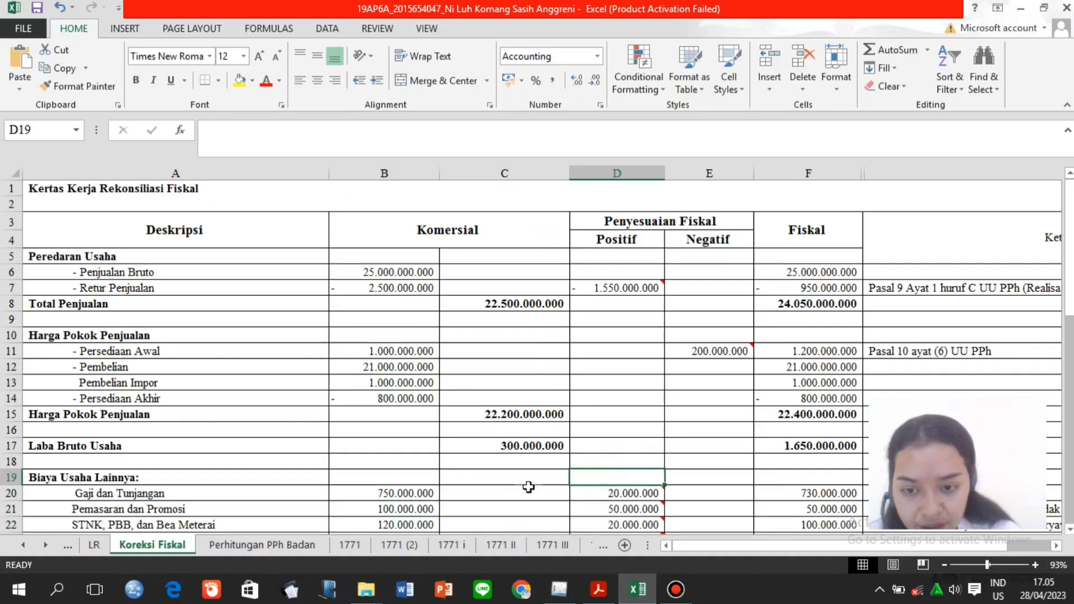
click(493, 490)
key(Page_Down)
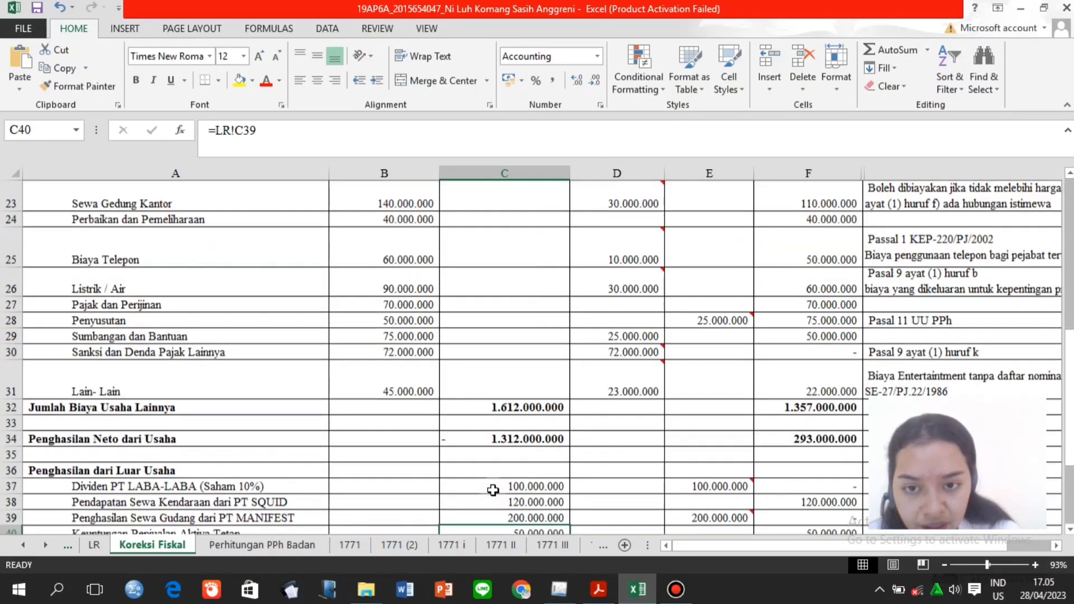
key(Page_Down)
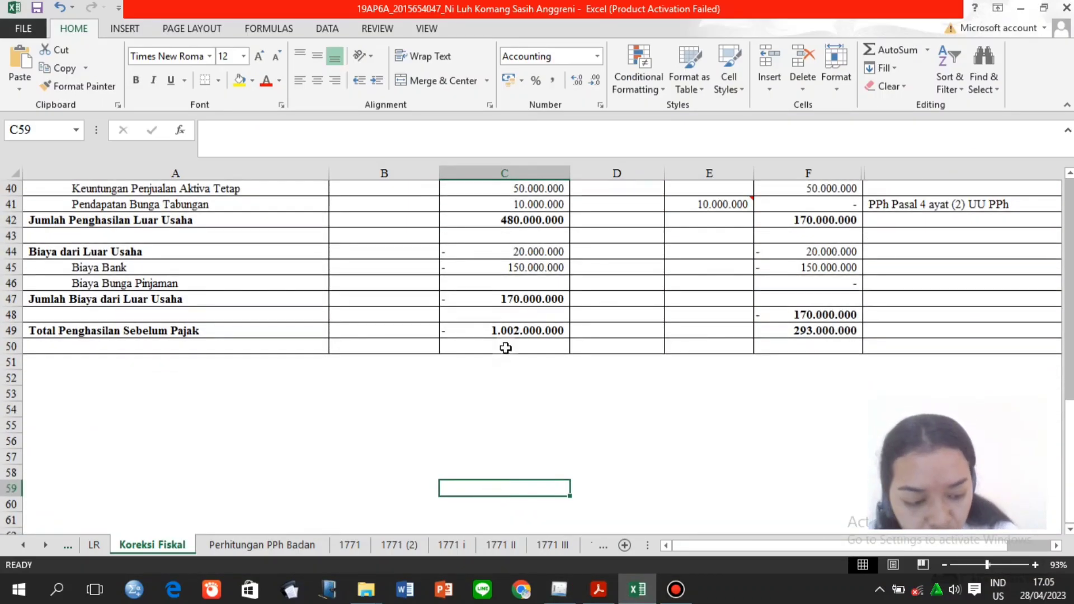
key(Up)
key(Up)
key(Up)
key(Up)
key(Up)
key(Up)
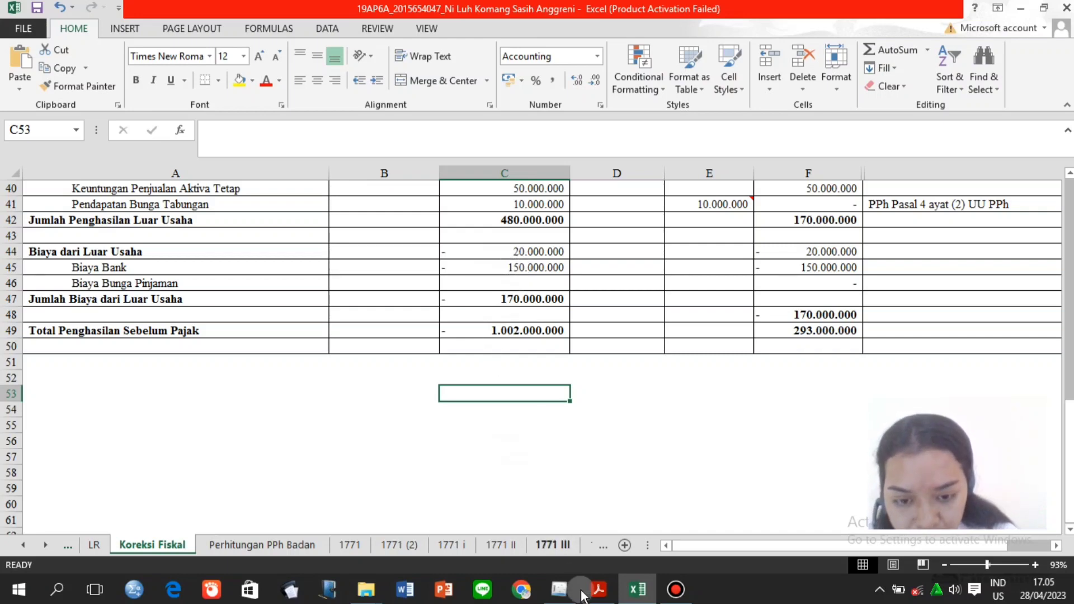
click(559, 590)
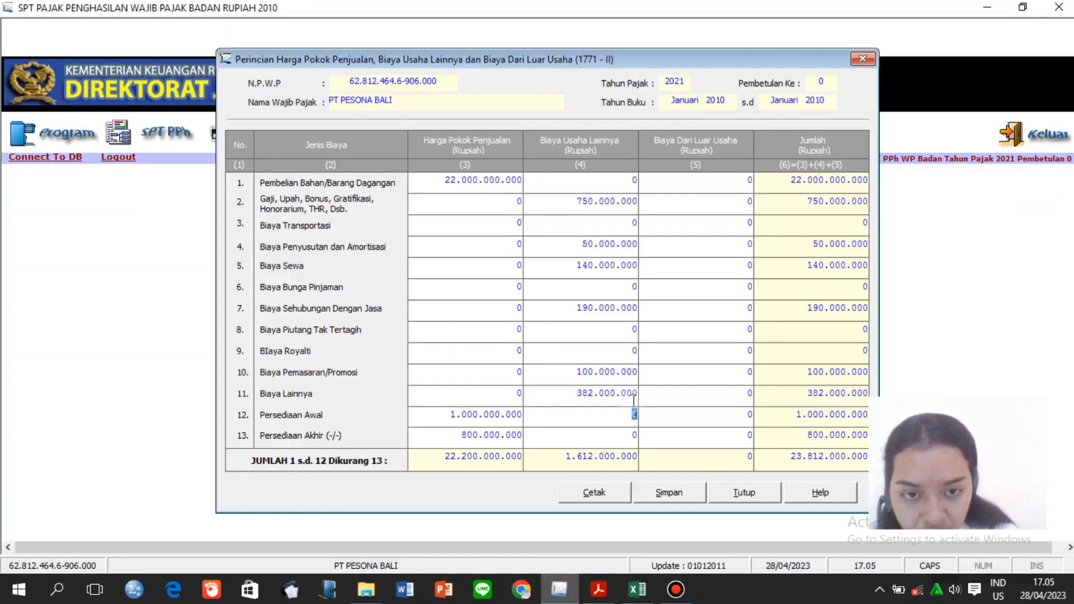
Enter non-operating costs: Biaya Bunga Pinjaman 150.000.000 and Biaya Lainnya 20.000.000.
click(670, 287)
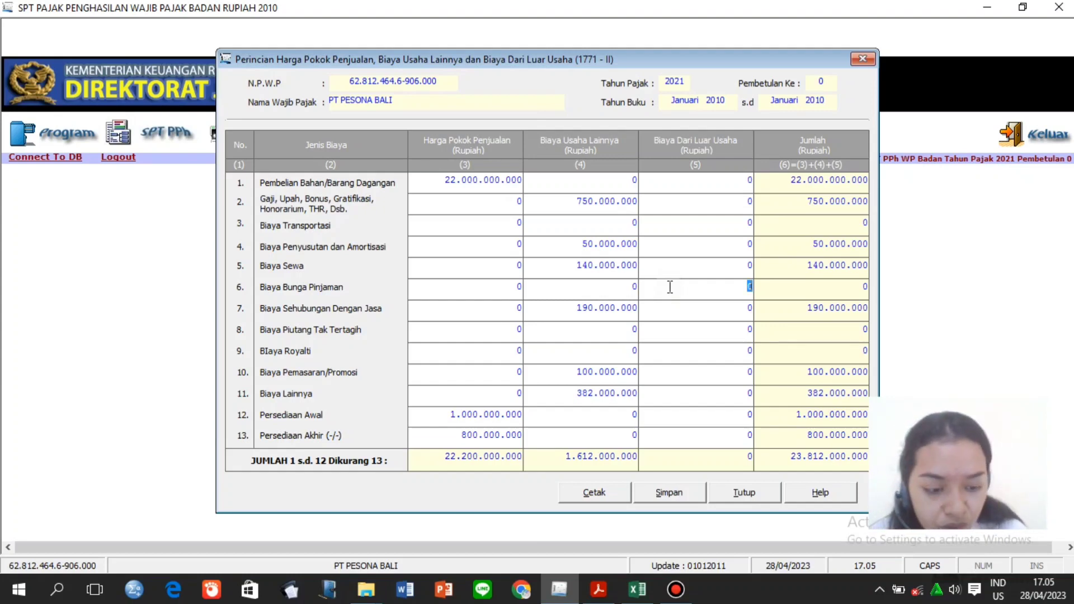
text(150000000)
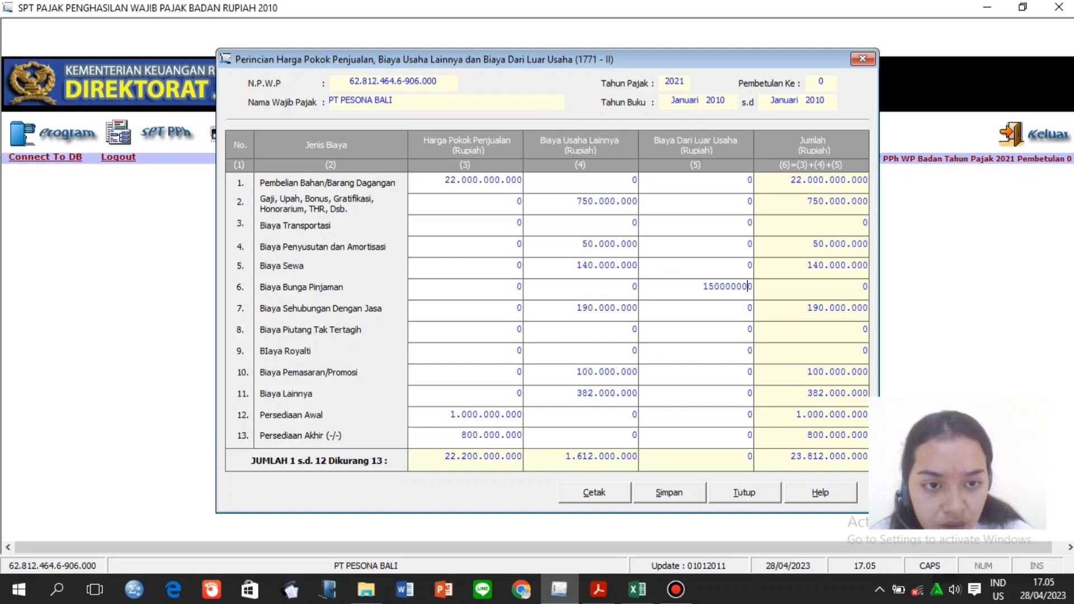
click(685, 347)
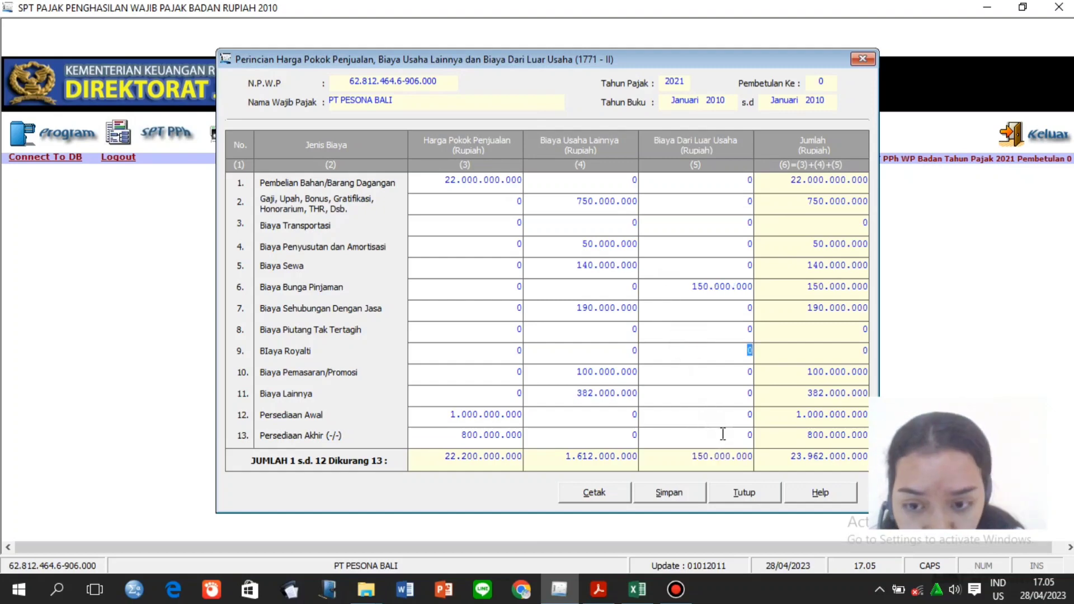
click(699, 392)
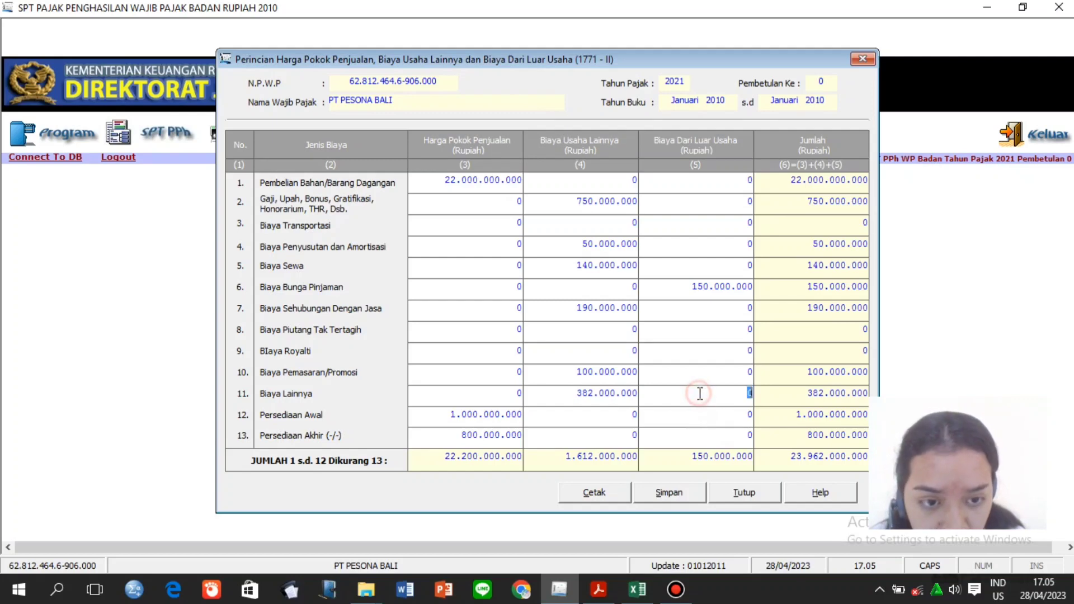
text(2000)
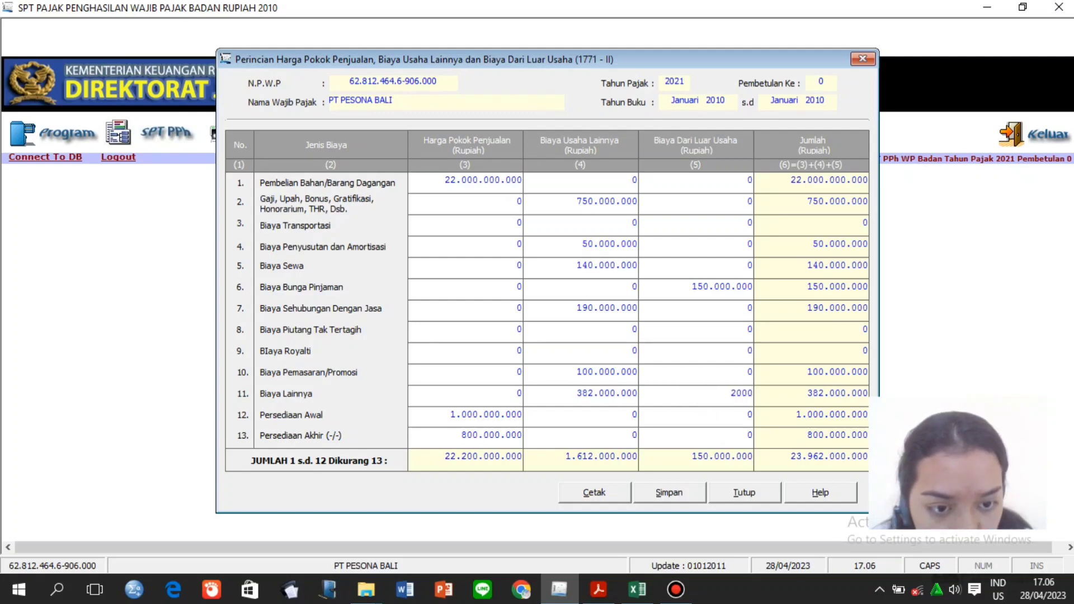
text(.000.000)
click(700, 415)
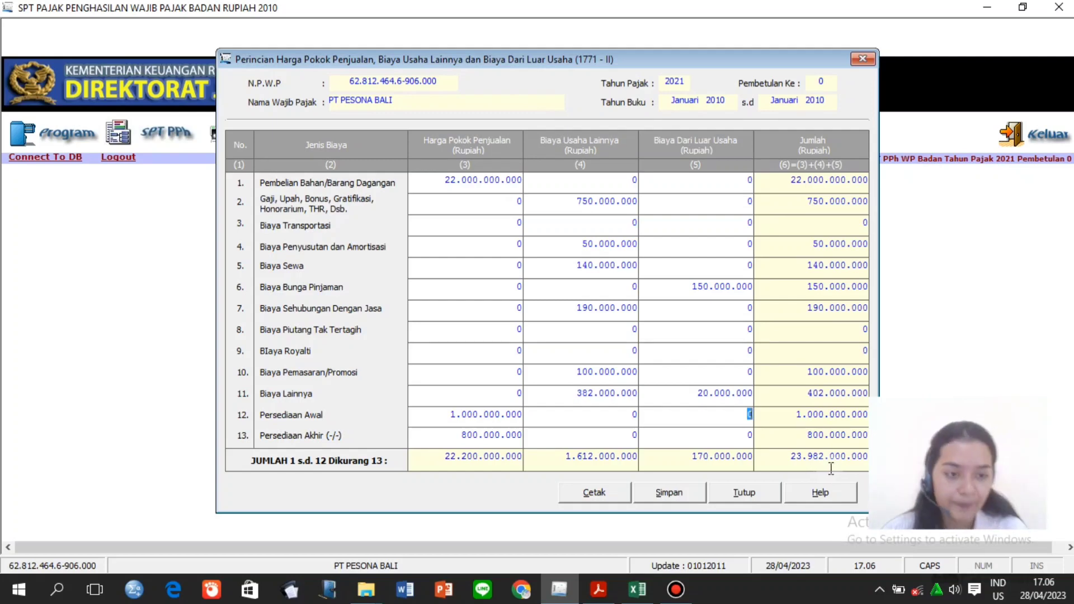
Save the Formulir 1771-II figures, confirm, and close the form.
click(672, 498)
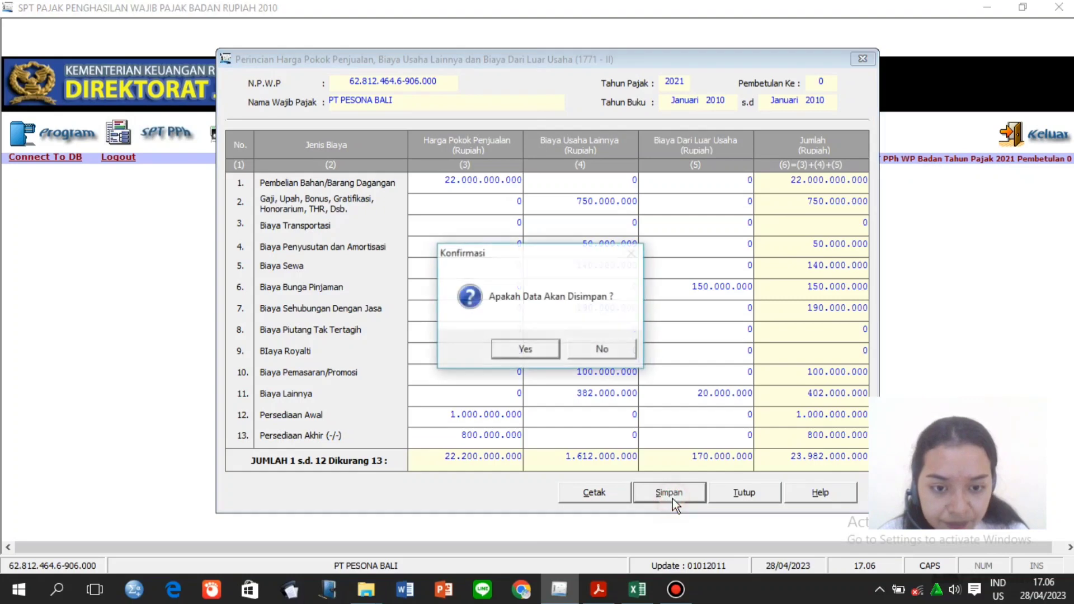
click(523, 350)
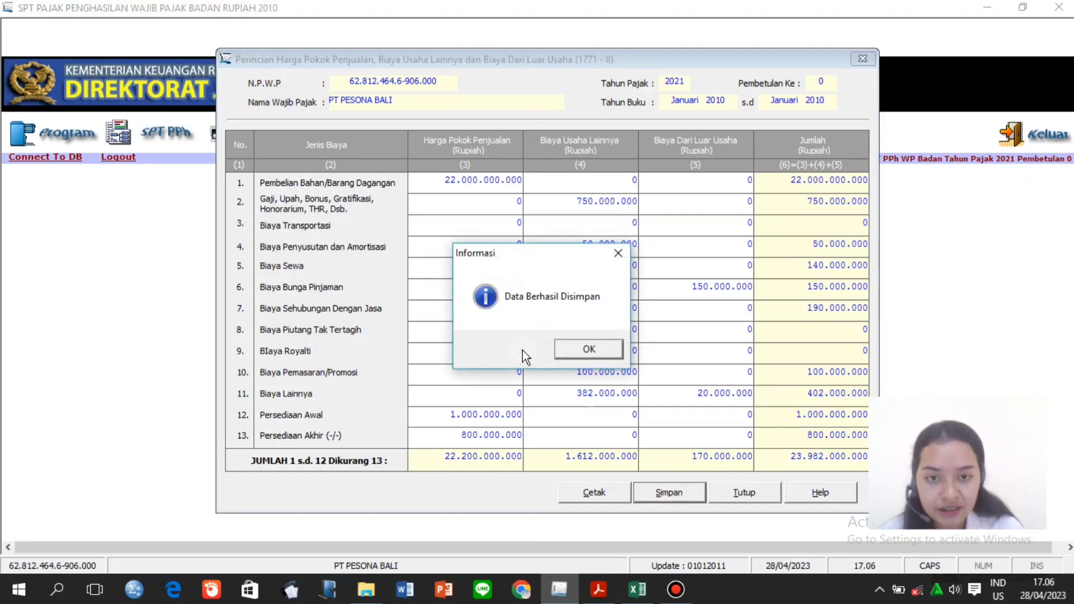
click(567, 348)
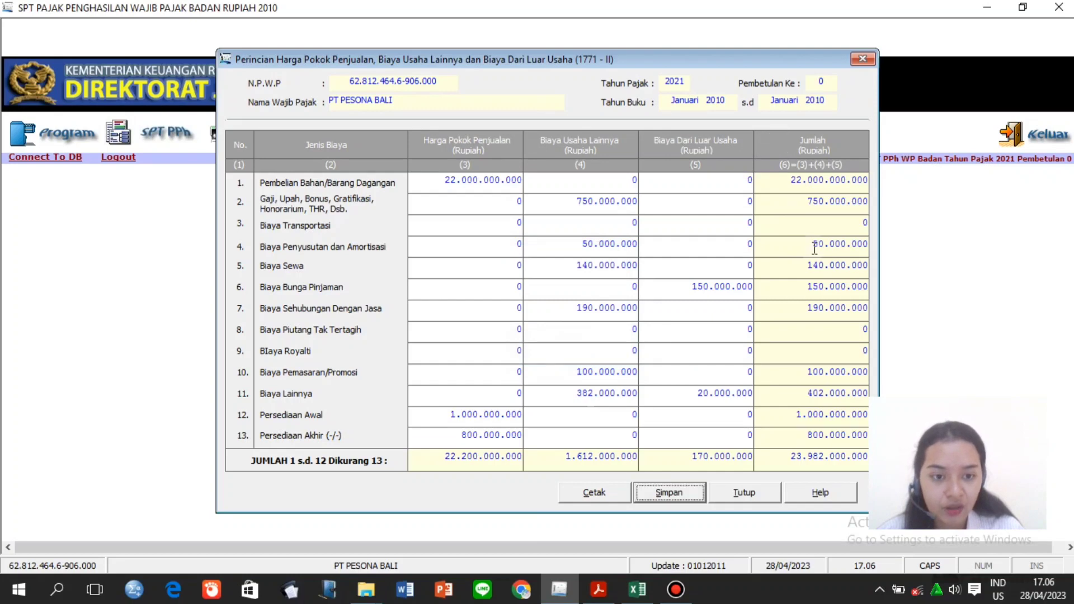
click(756, 495)
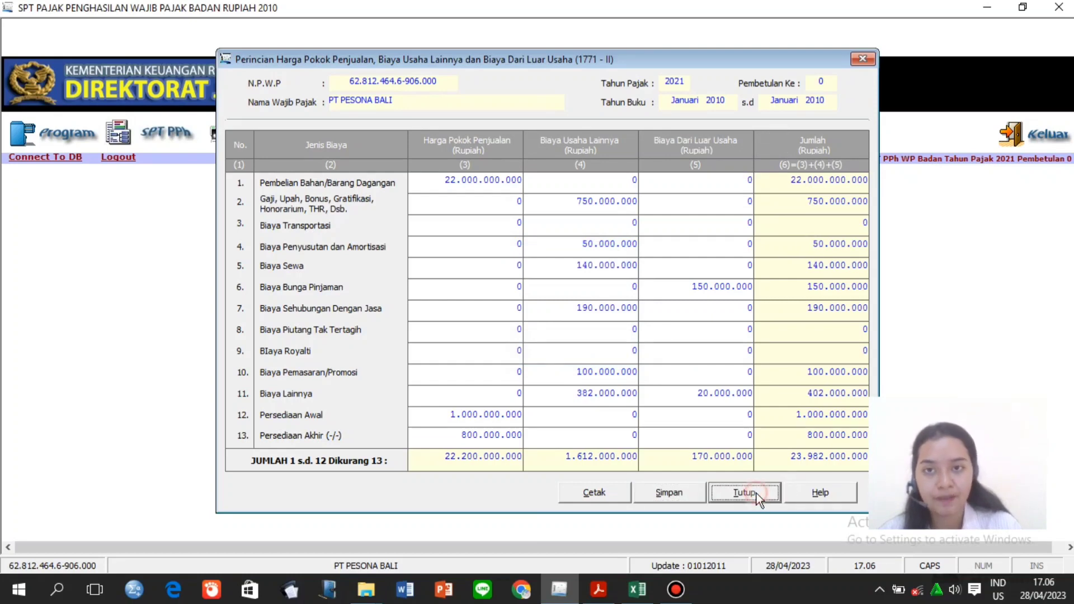
Show the Formulir 1771 attachment list under SPT PPh > Lampiran.
click(671, 599)
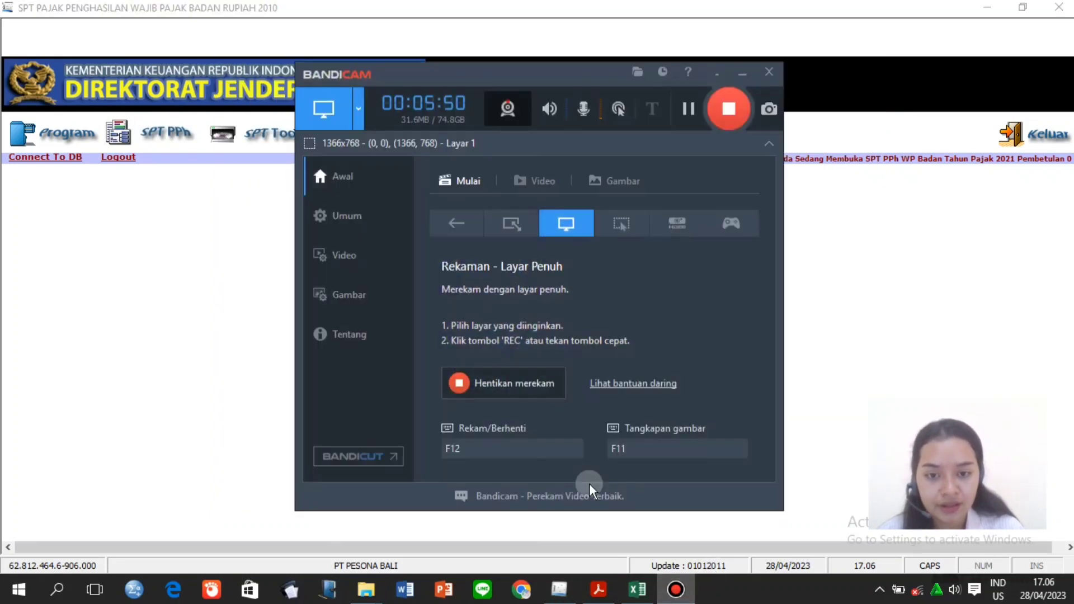
click(500, 384)
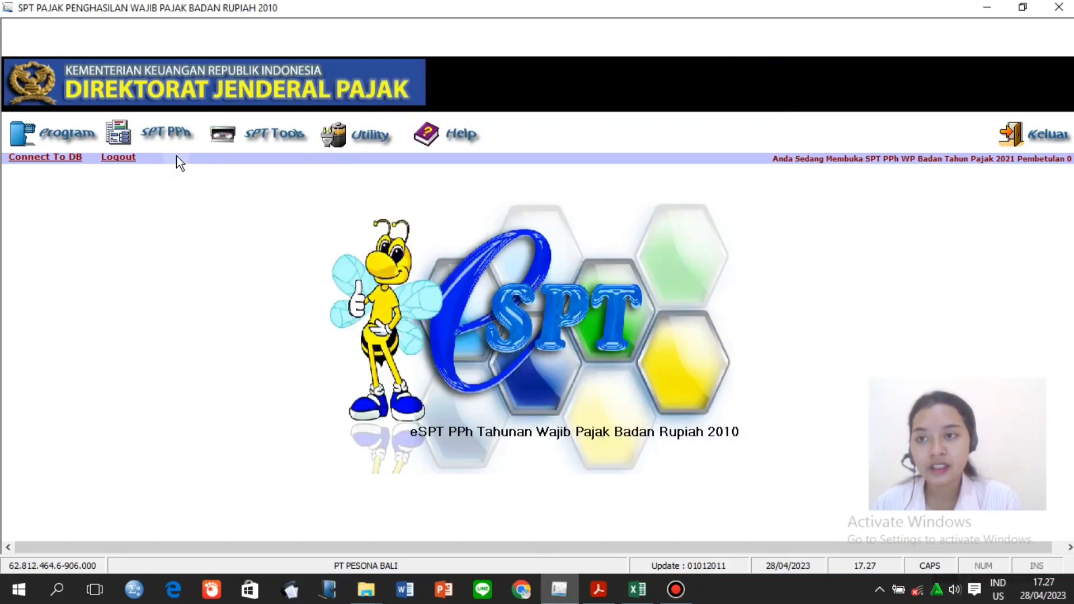
click(169, 134)
mouse_move(183, 182)
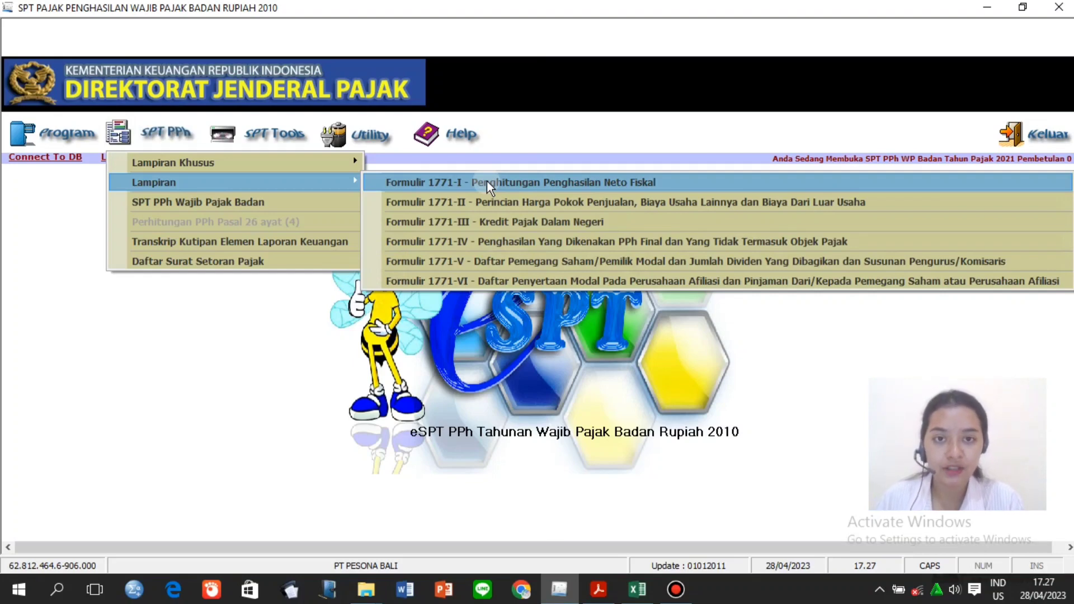
On Formulir 1771-I, set Peredaran Usaha to 22.500.000.000 using the workbook's Total Penjualan.
click(487, 180)
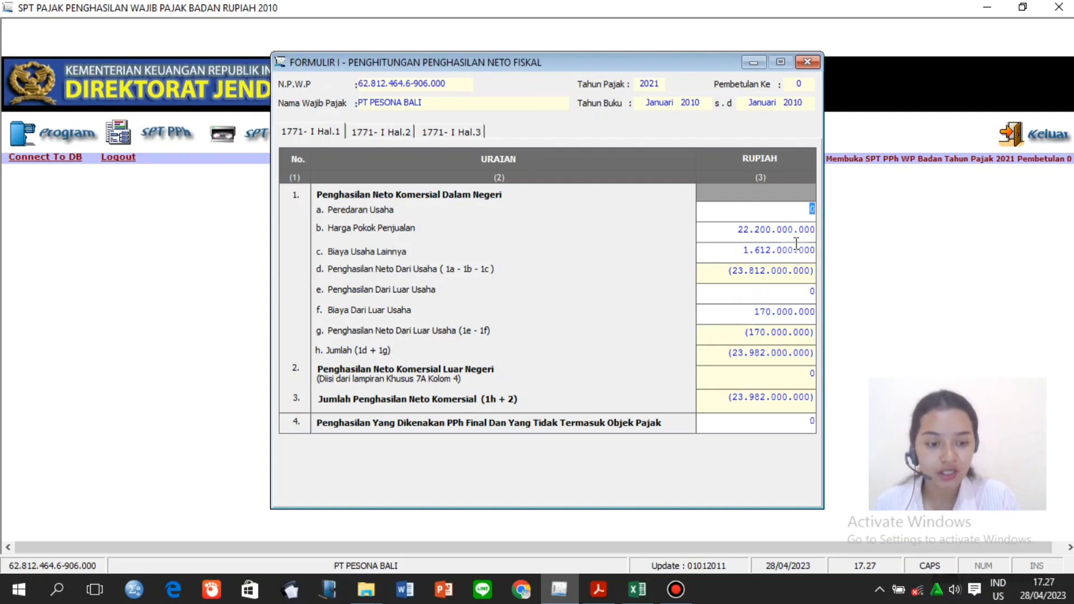
key(BackSpace)
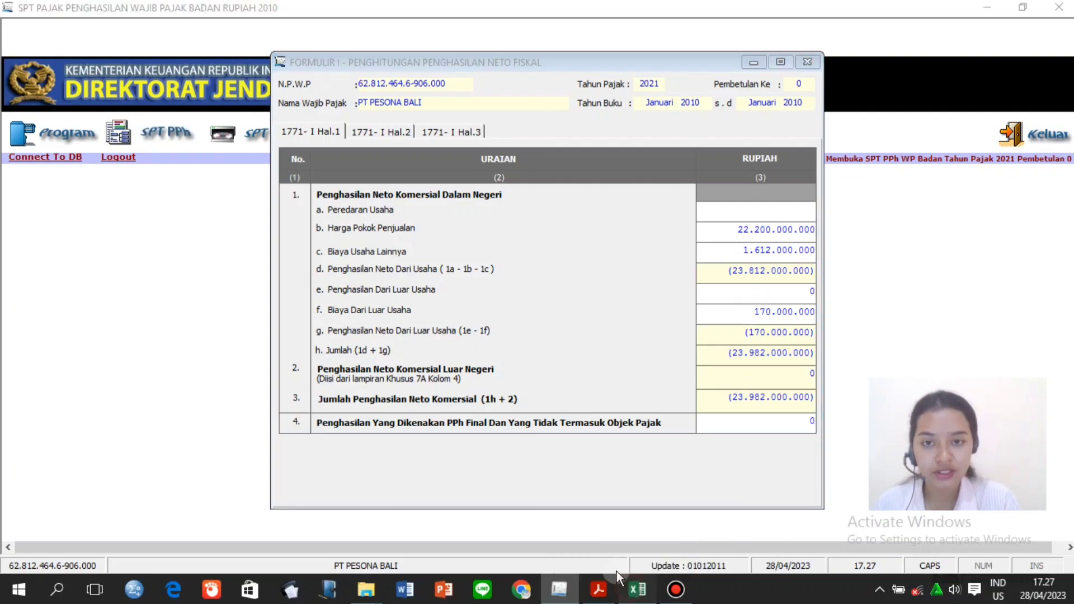
click(636, 589)
click(495, 387)
key(Up)
key(Up)
key(Up)
key(Up)
key(Up)
key(Up)
key(Up)
key(Up)
key(Up)
key(Up)
key(Up)
key(Up)
key(Up)
key(Up)
key(Up)
key(Up)
key(Up)
key(Up)
key(Up)
key(Up)
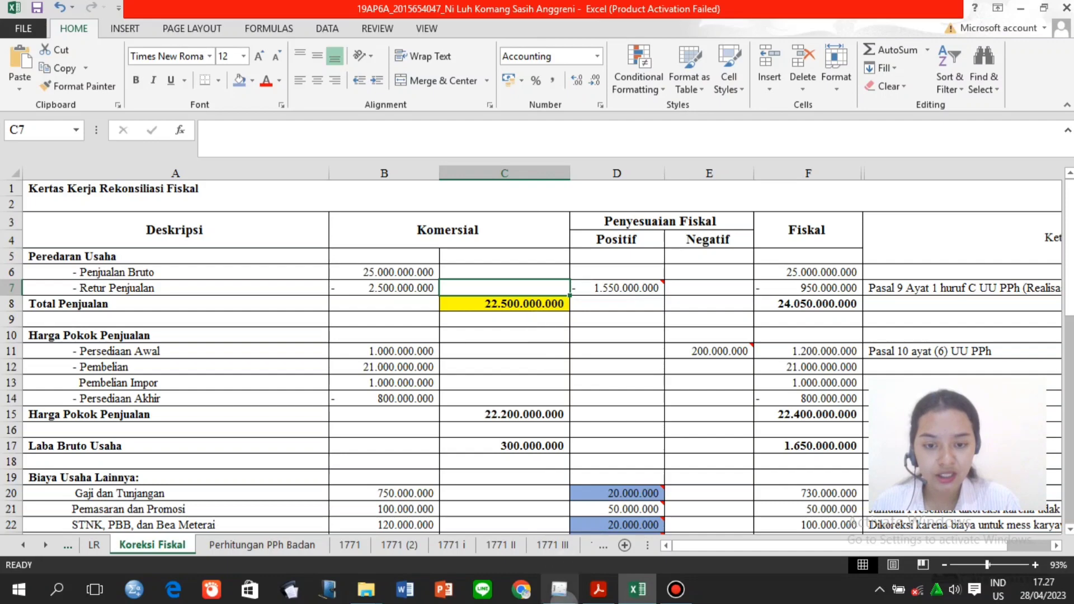
click(559, 590)
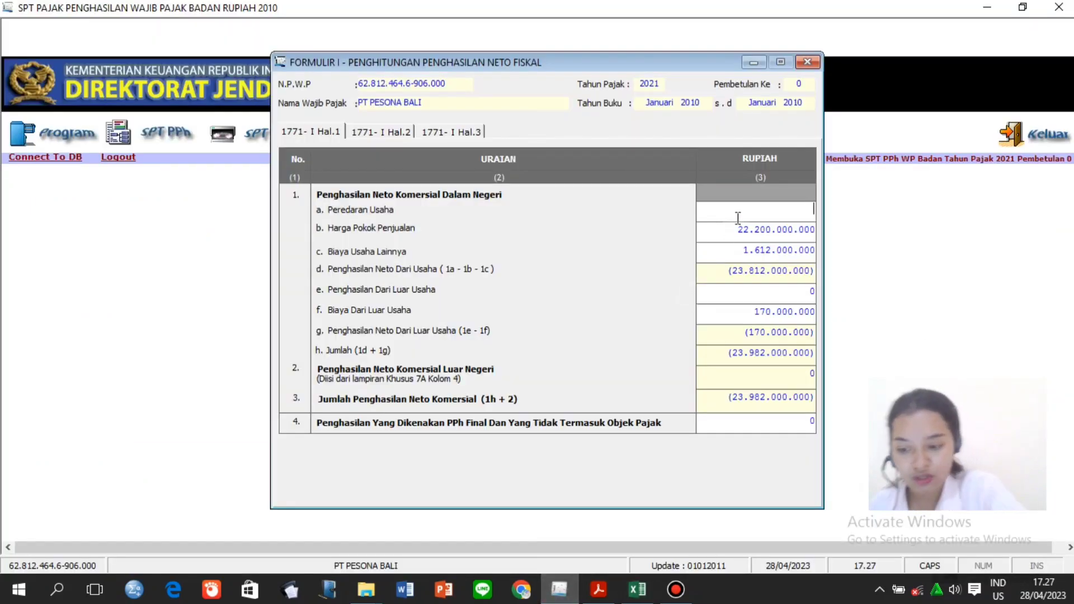
text(22.)
text(5)
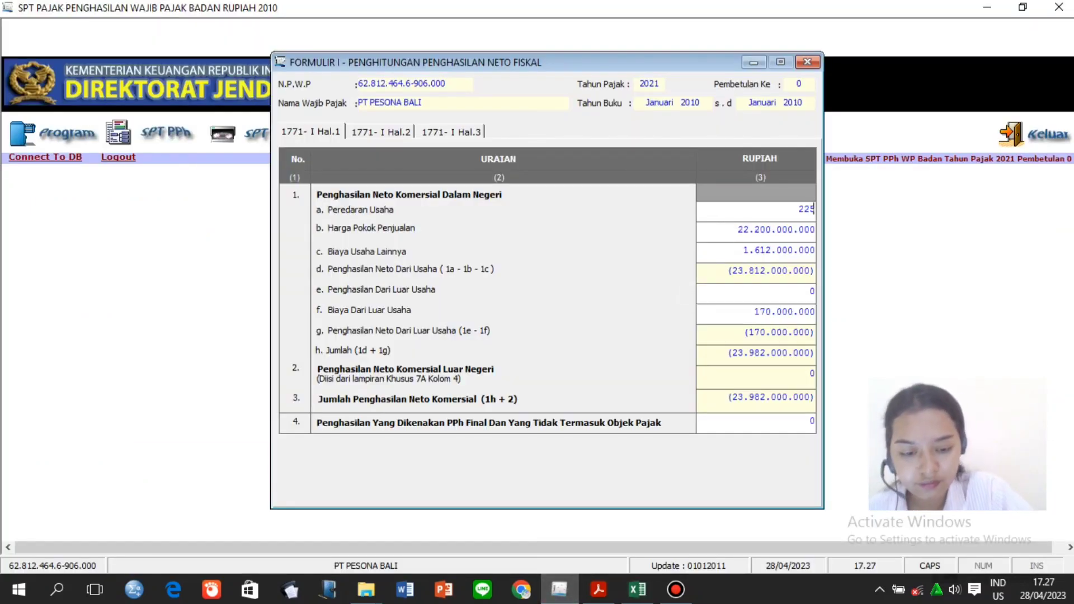
text(00)
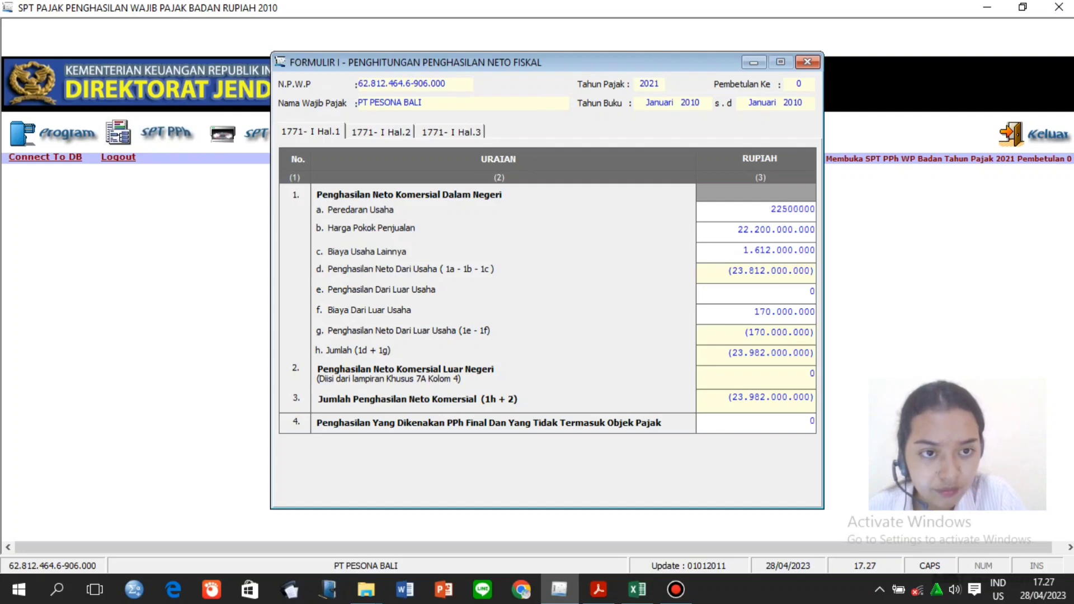
text(.000.000)
click(759, 234)
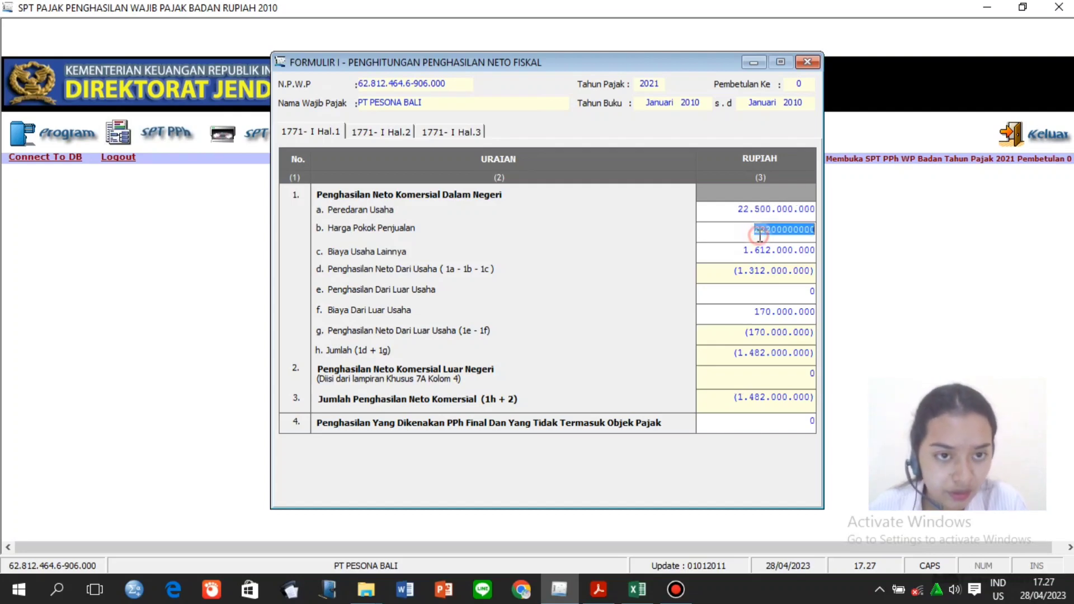
Correct row e's income from outside business to 480.000.000.
click(777, 298)
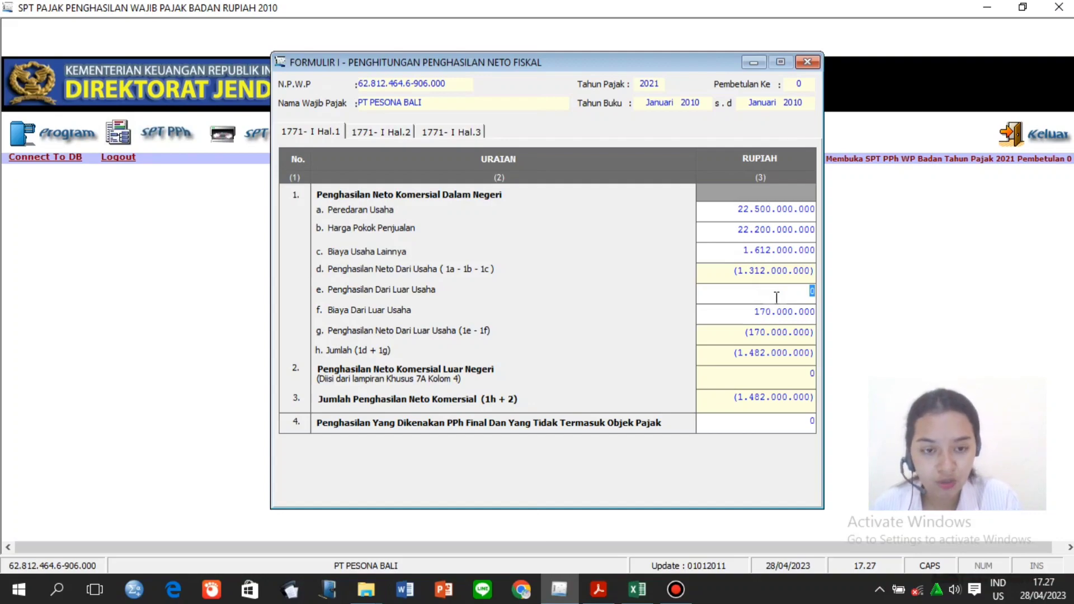
click(638, 590)
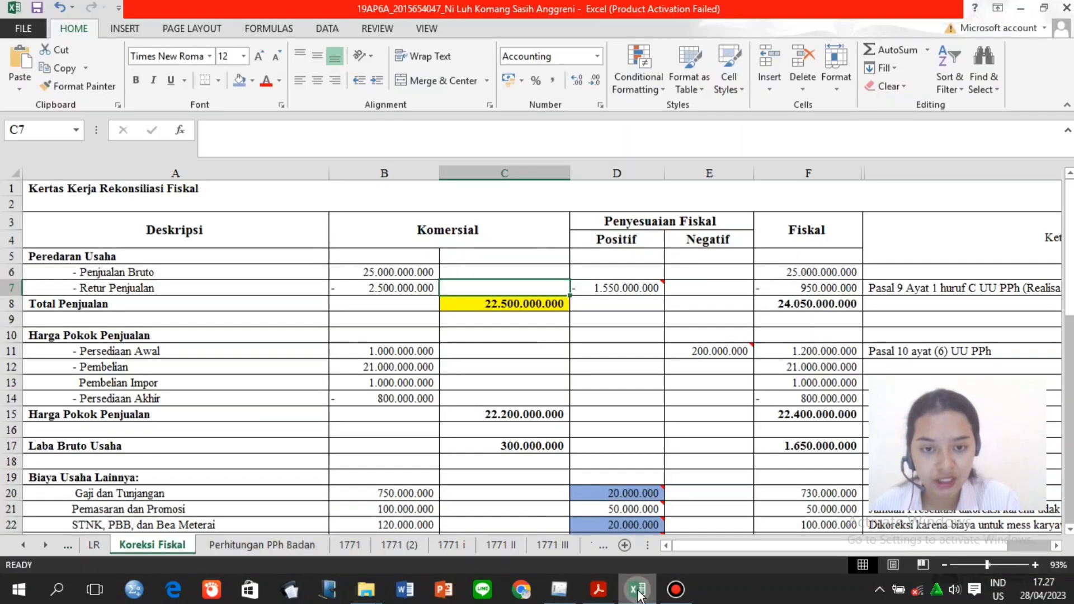
click(581, 417)
key(Page_Down)
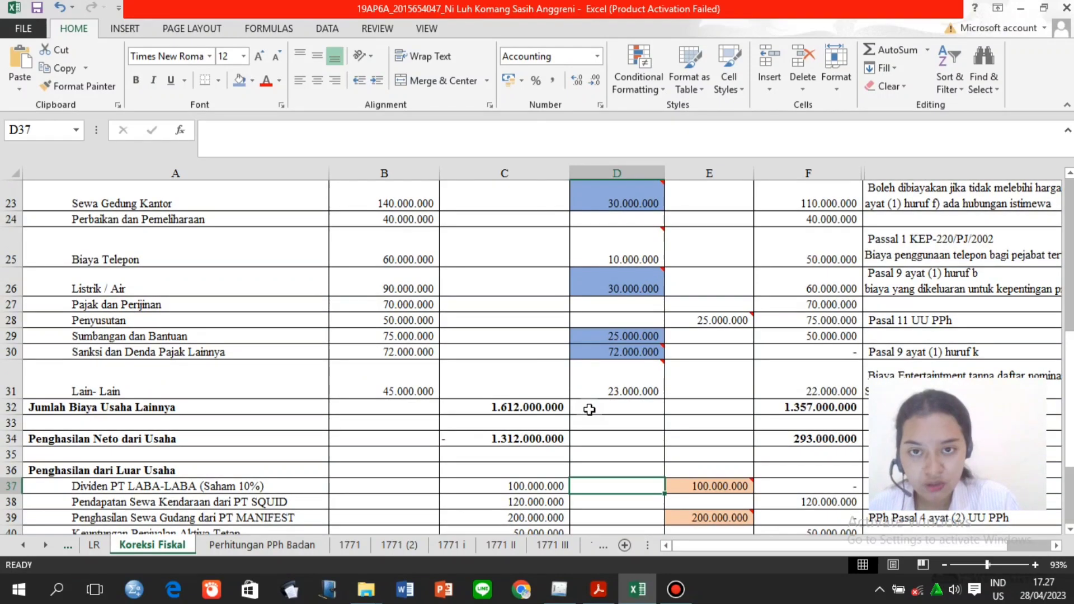
key(Page_Down)
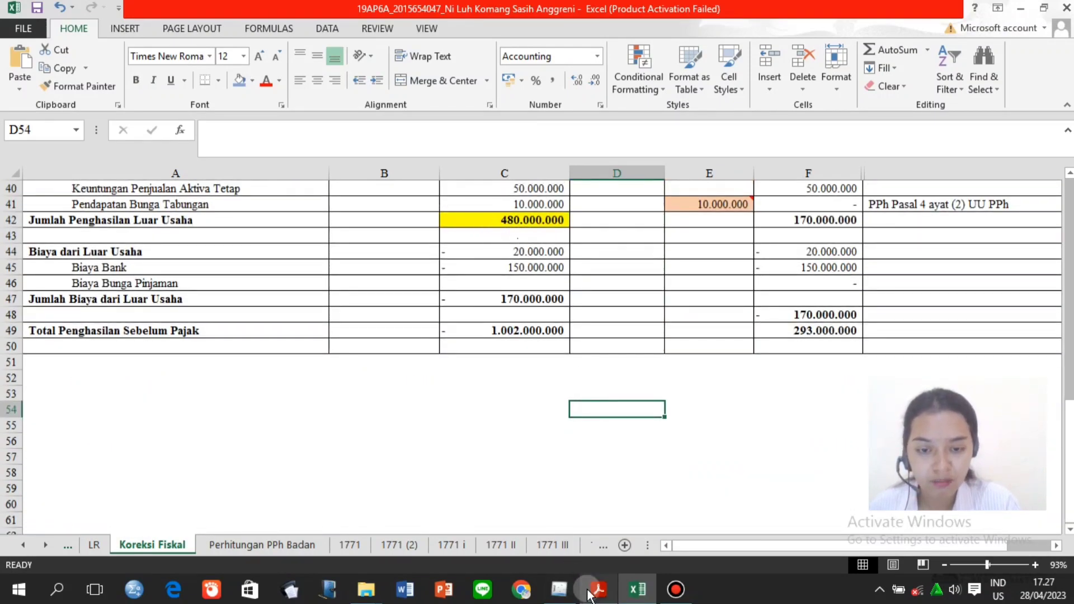
click(559, 590)
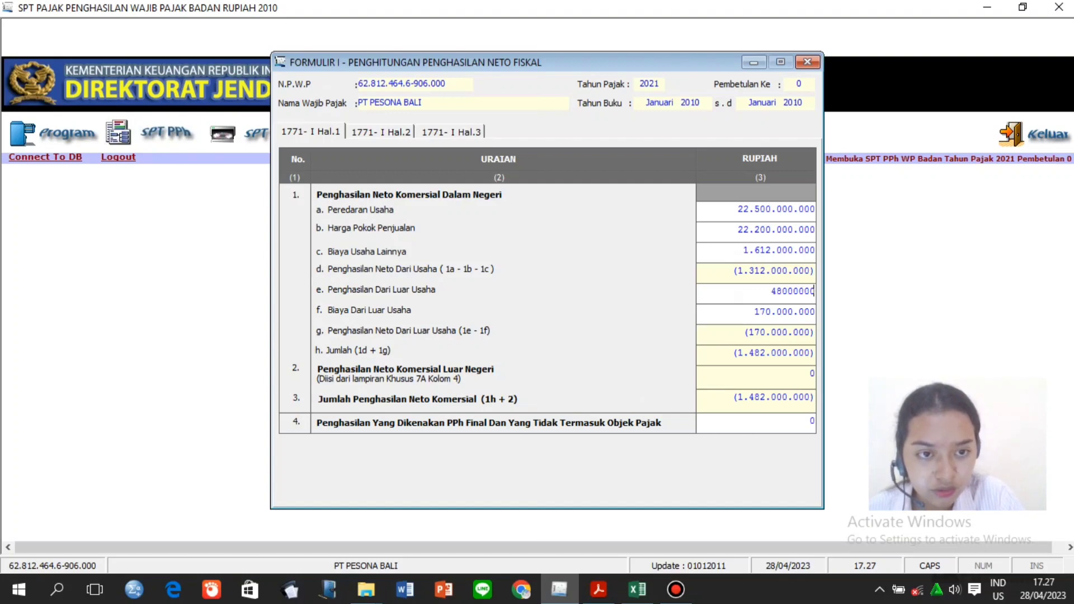
click(723, 426)
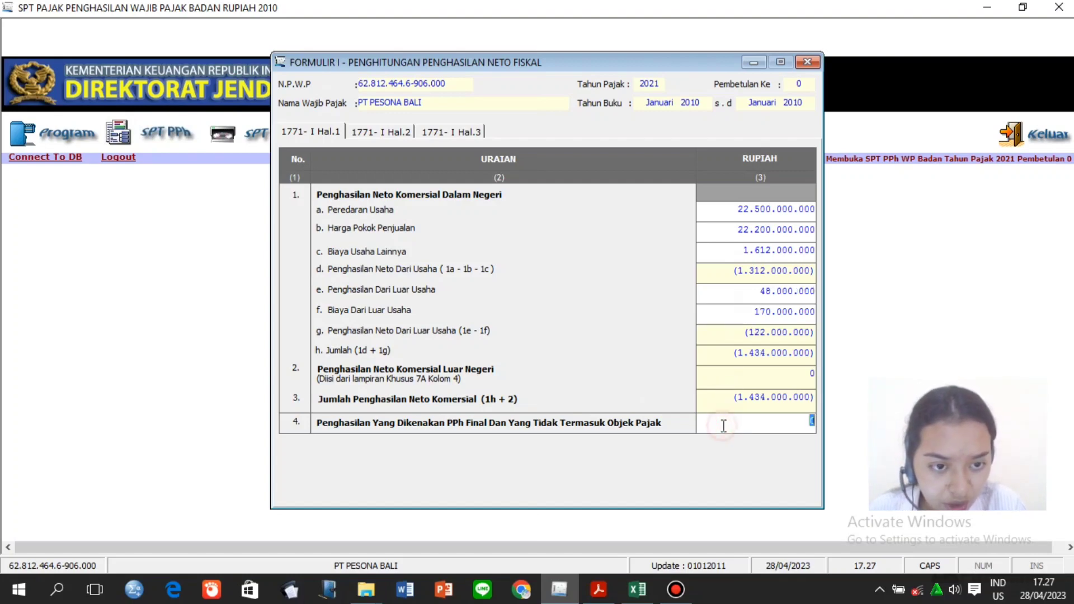
click(799, 289)
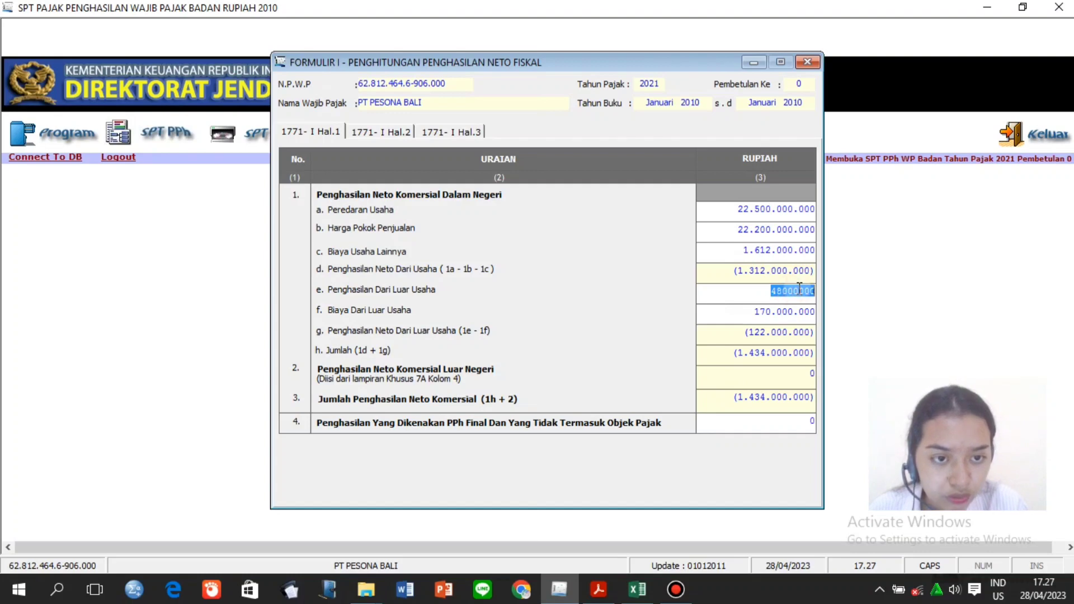
click(801, 289)
text(0)
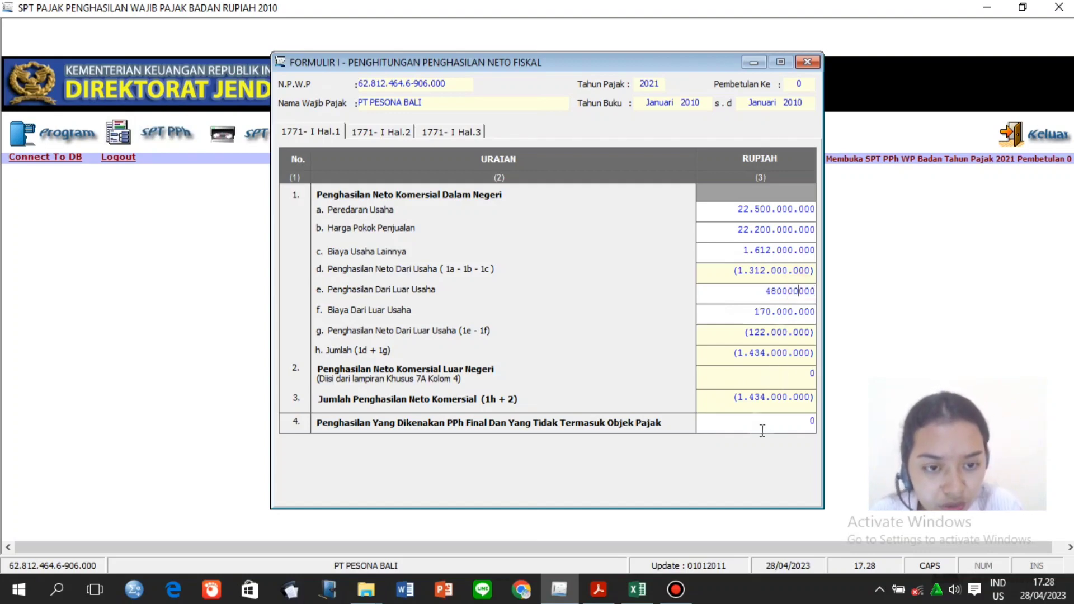
click(762, 431)
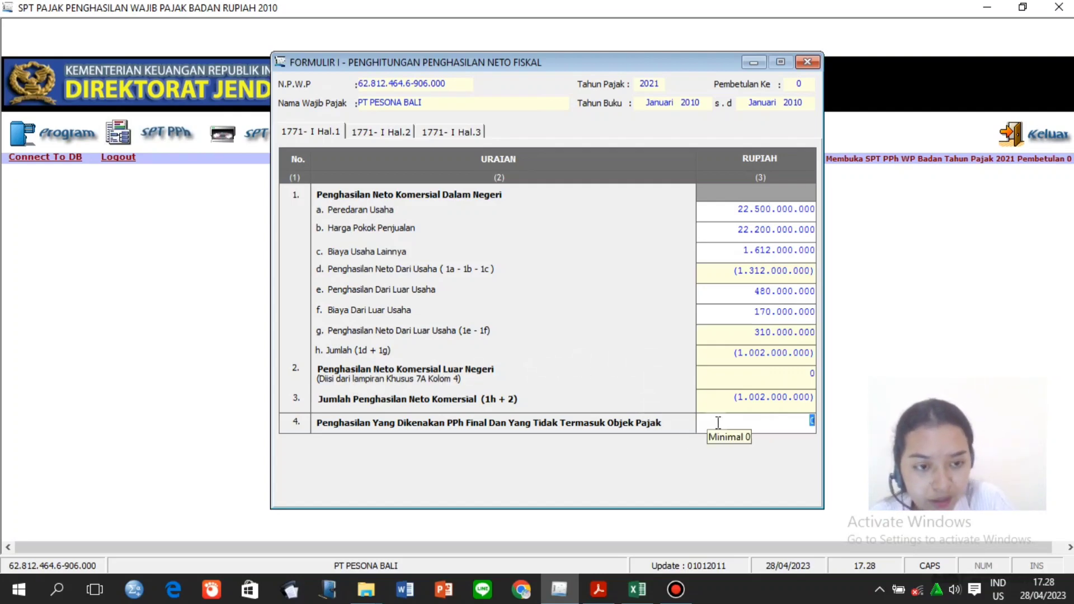
Enter 310.000.000 as final-tax income in item 4, checking the dividend row.
key(BackSpace)
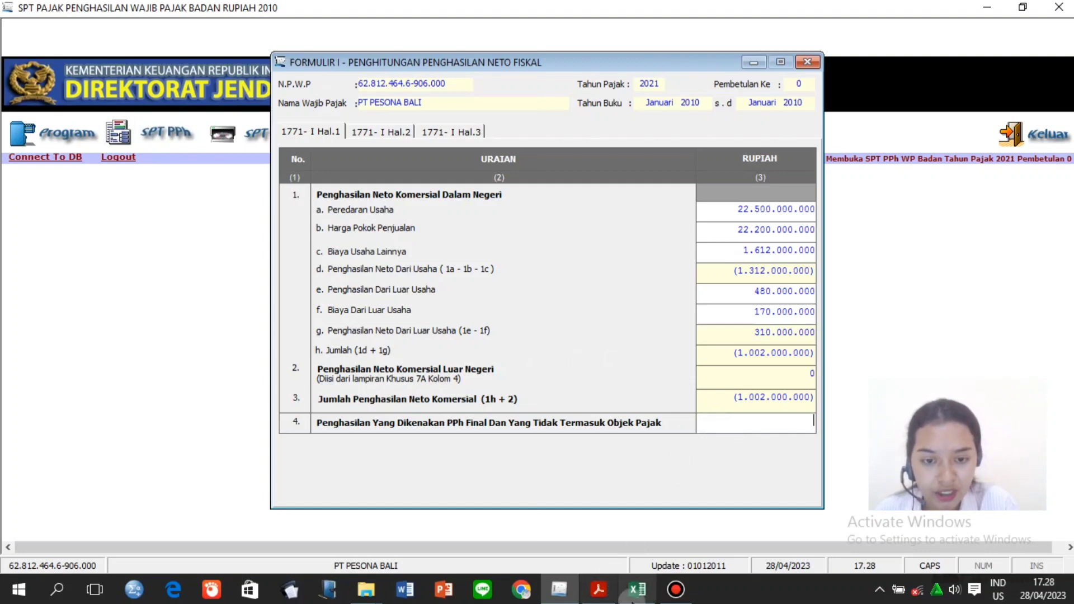
click(637, 589)
click(670, 389)
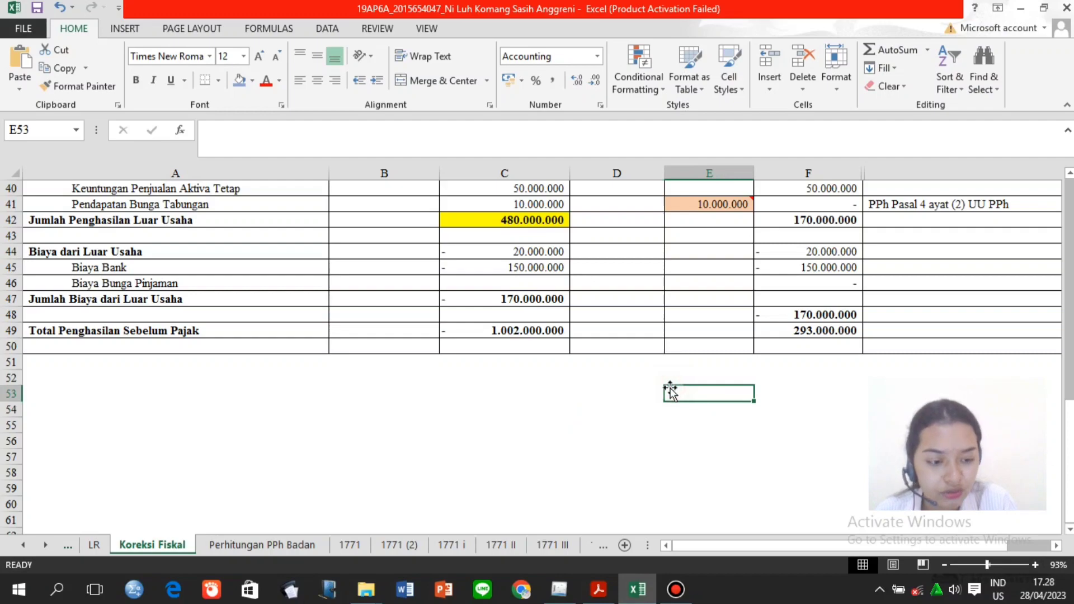
key(Page_Up)
key(Down)
key(Down)
key(Down)
key(Down)
key(Down)
key(Down)
key(Down)
key(Down)
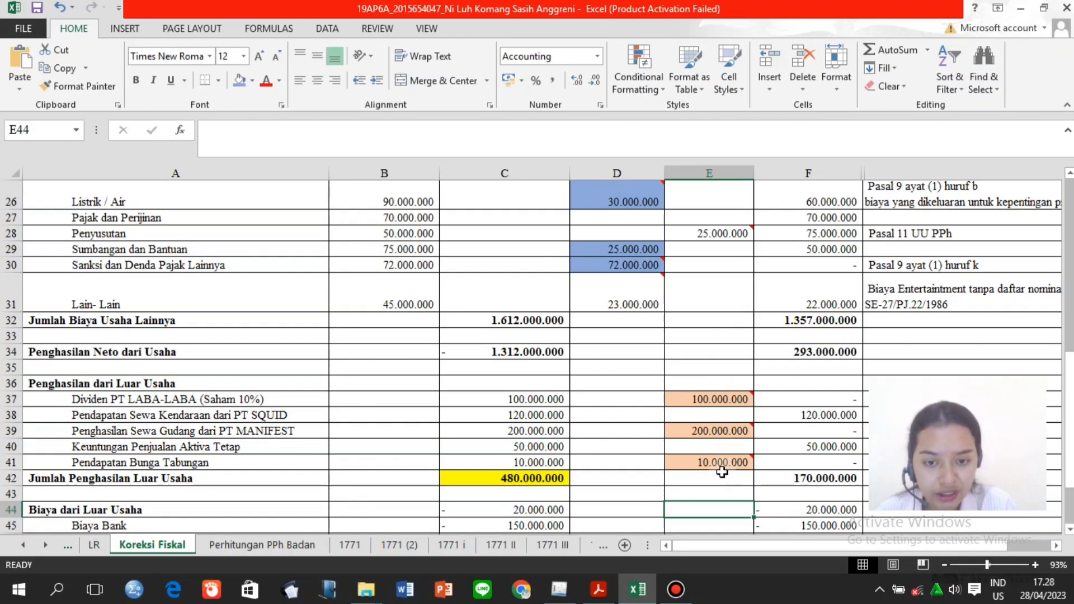
click(559, 589)
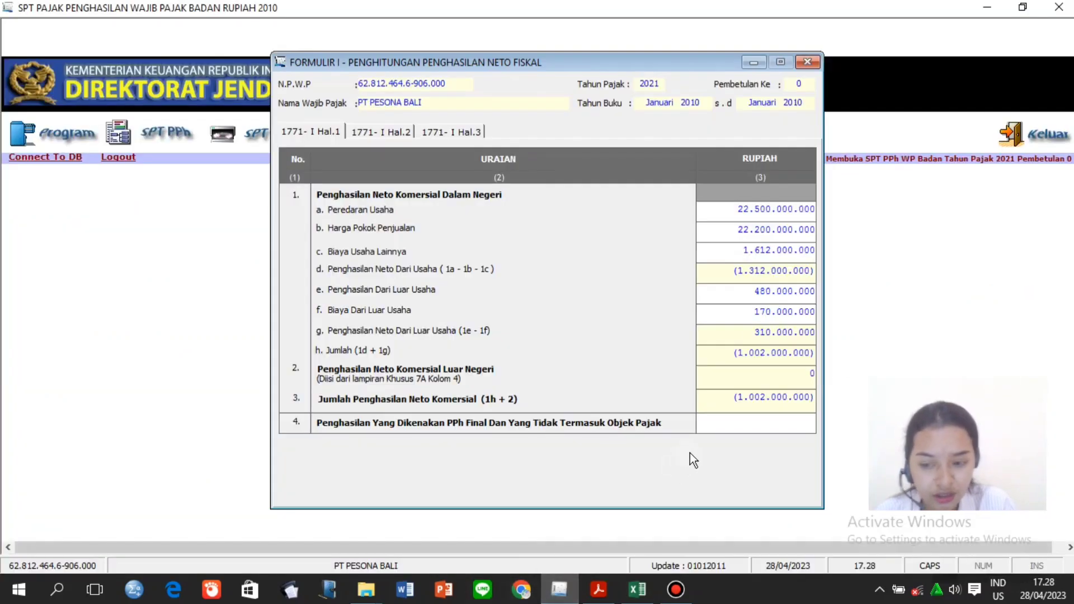
text(310)
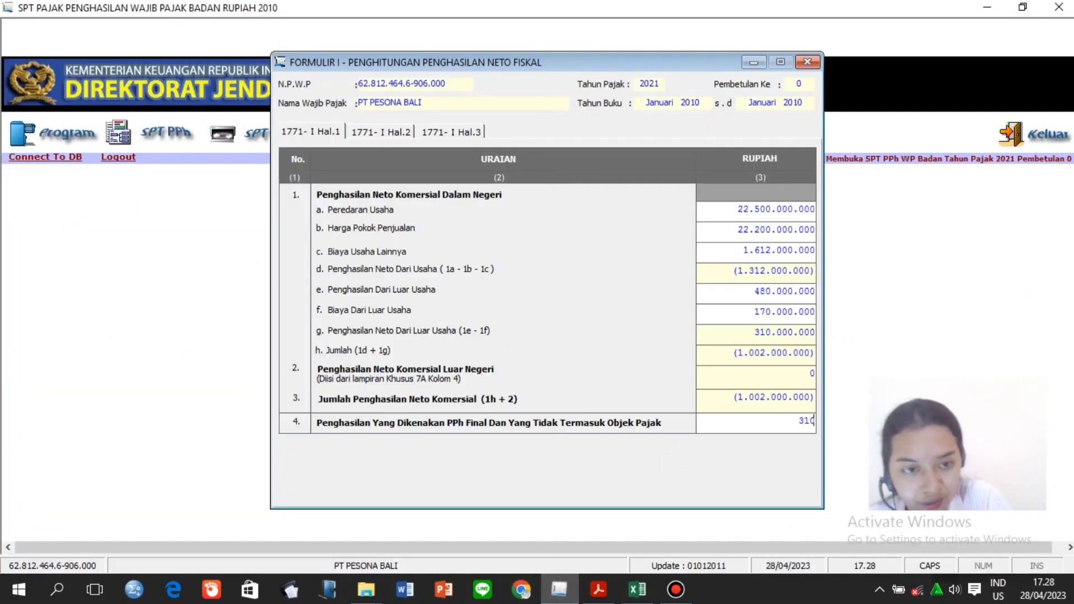
text(000000)
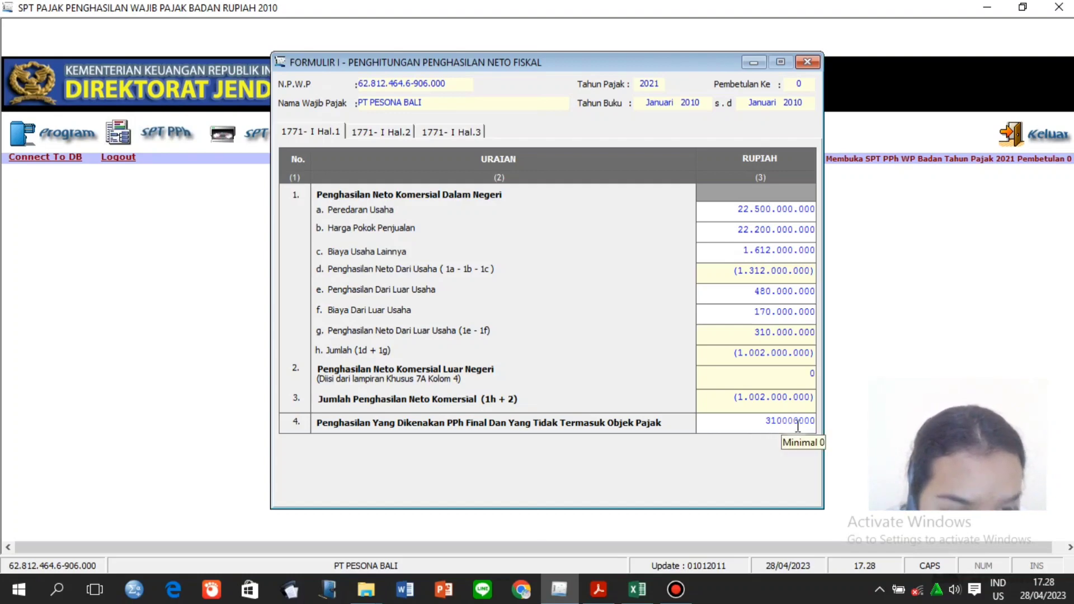
click(374, 136)
click(324, 138)
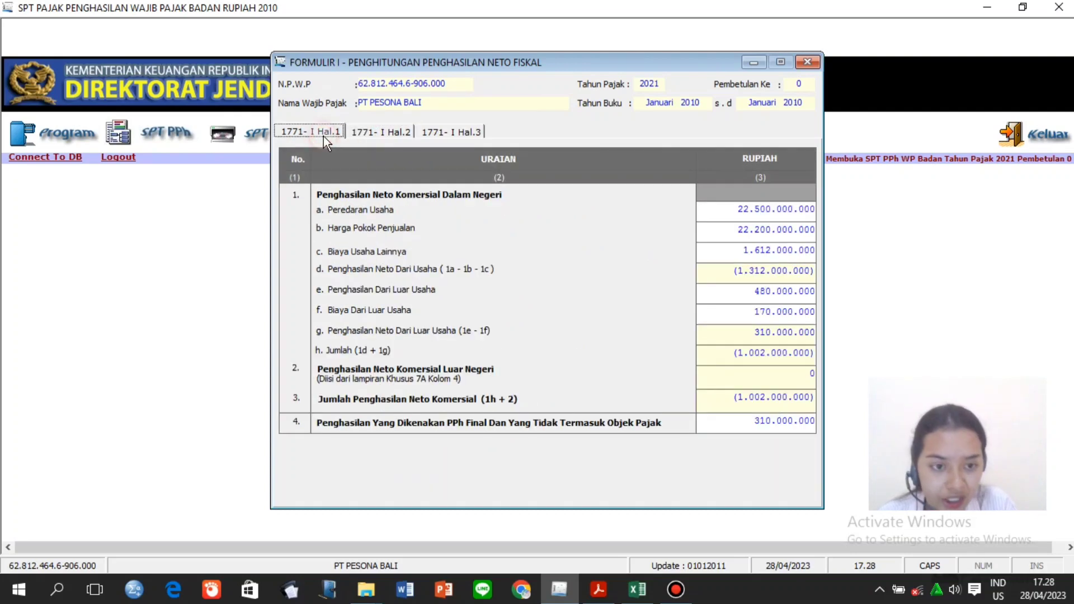
On page 2 positive adjustments, enter 30.000.000 in row a.
click(374, 133)
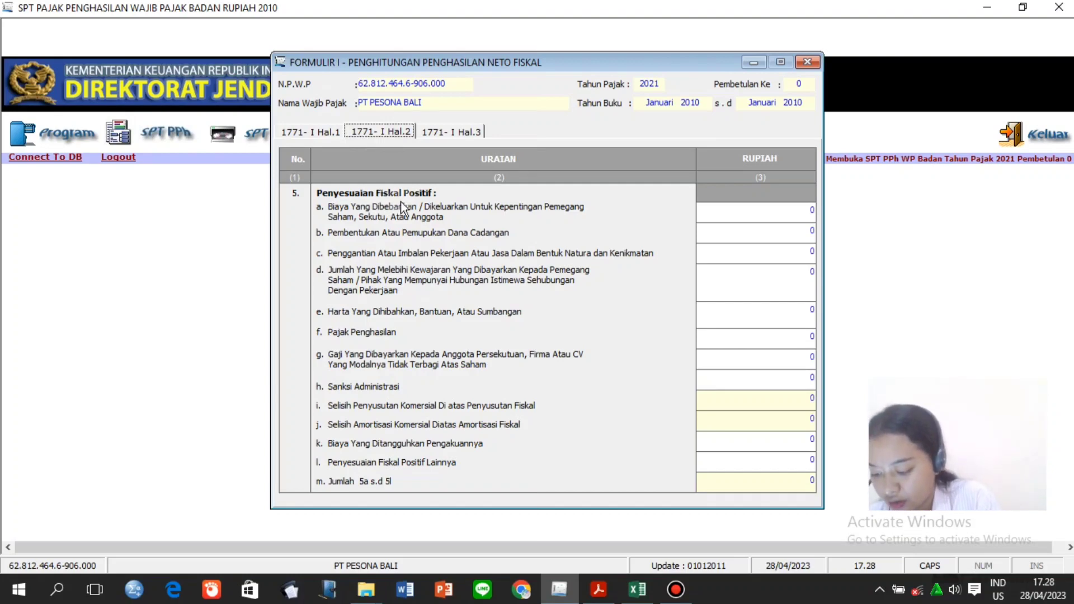
click(791, 214)
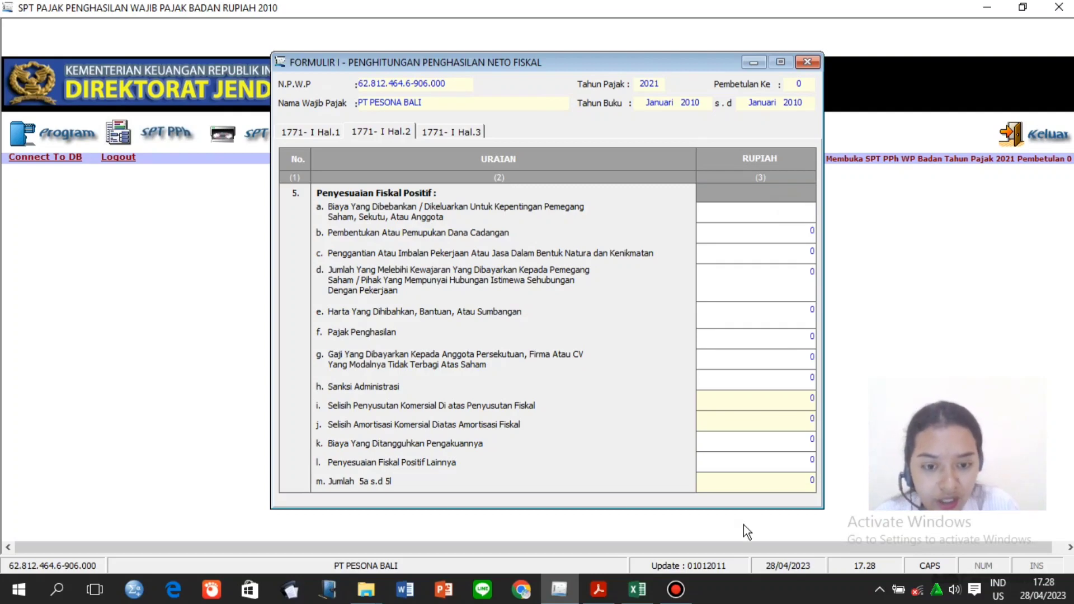
click(638, 590)
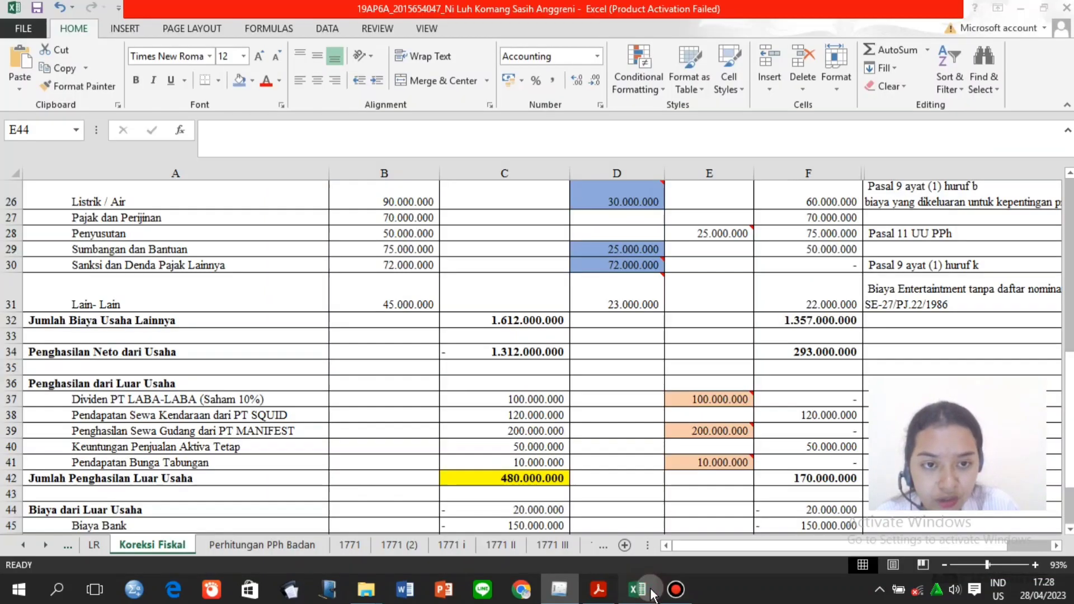
click(635, 263)
key(Up)
key(Up)
key(Up)
key(Up)
key(Up)
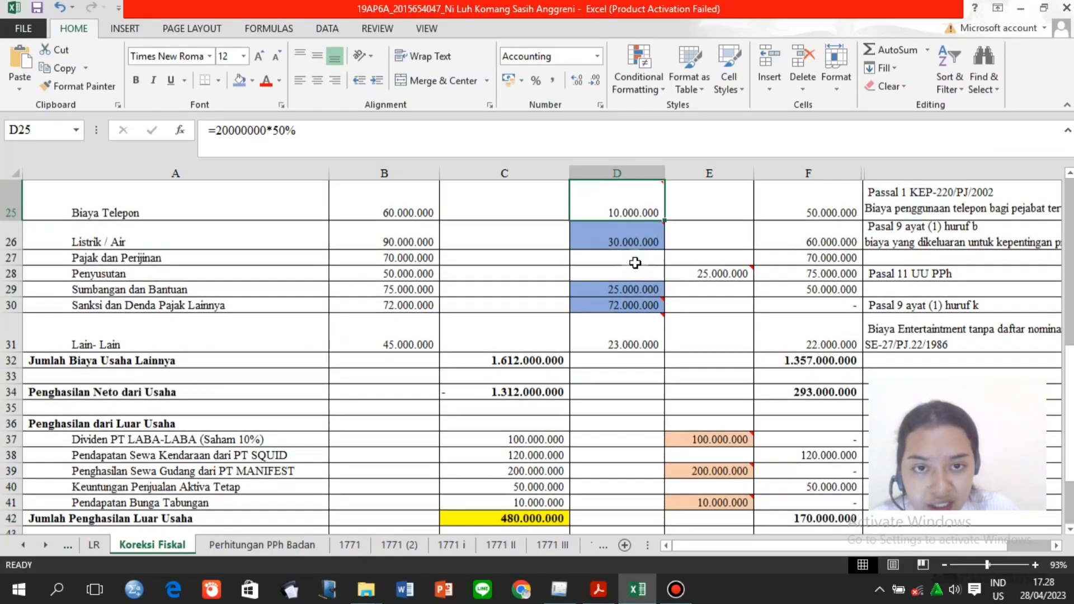
click(641, 242)
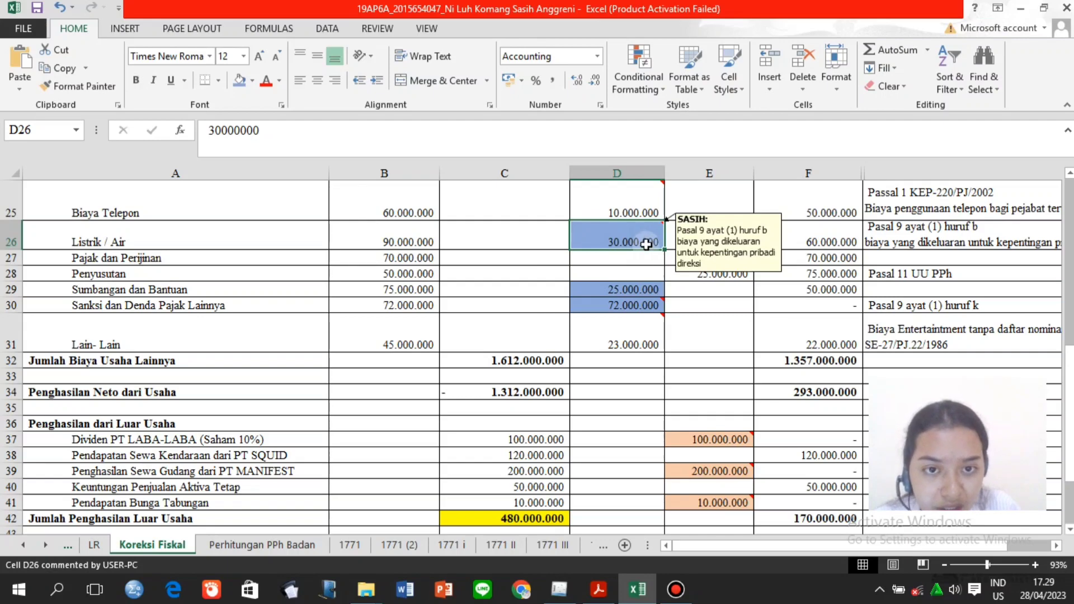
click(559, 589)
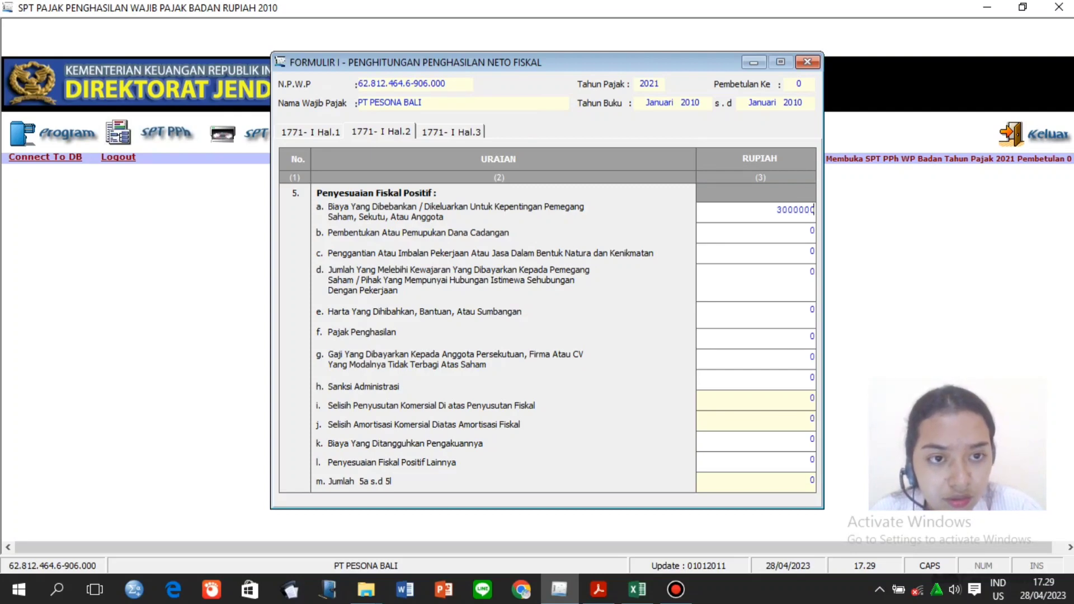
click(746, 236)
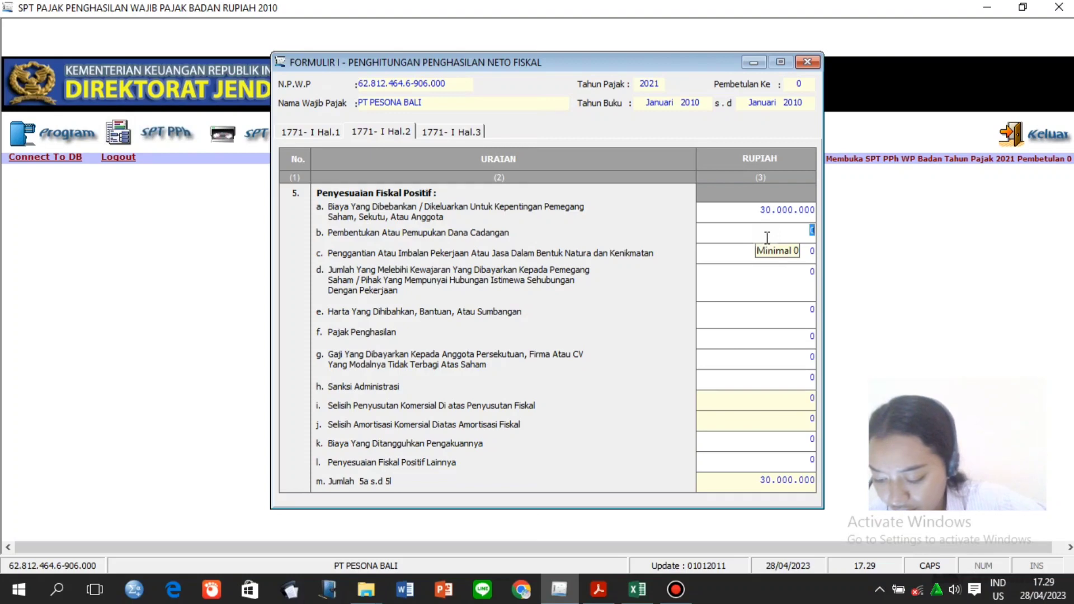
Move to row c and review the next adjustments in the Koreksi Fiskal worksheet.
click(772, 255)
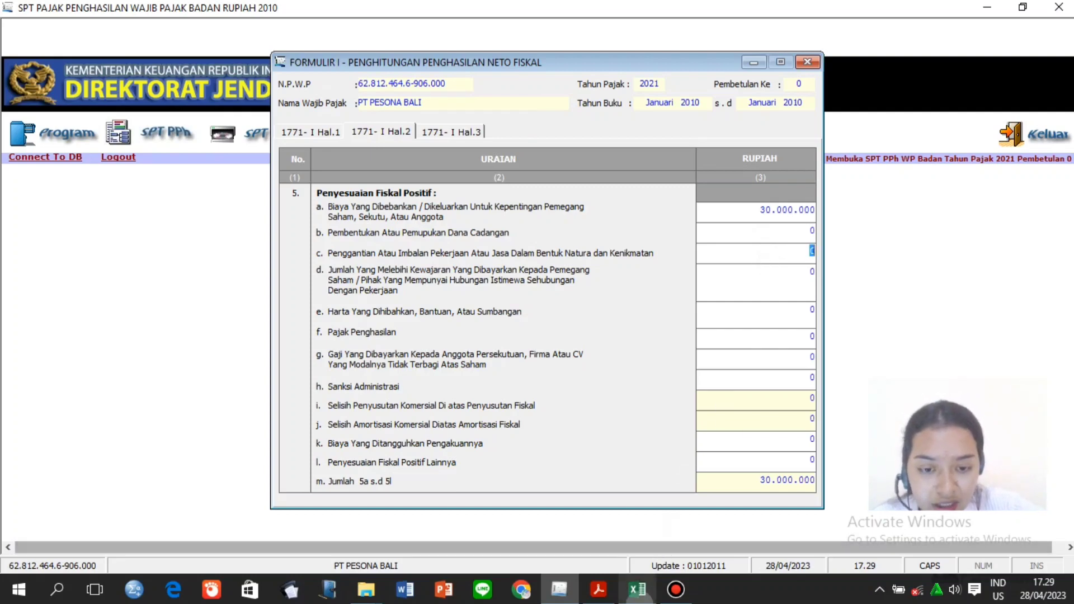
click(638, 589)
click(630, 309)
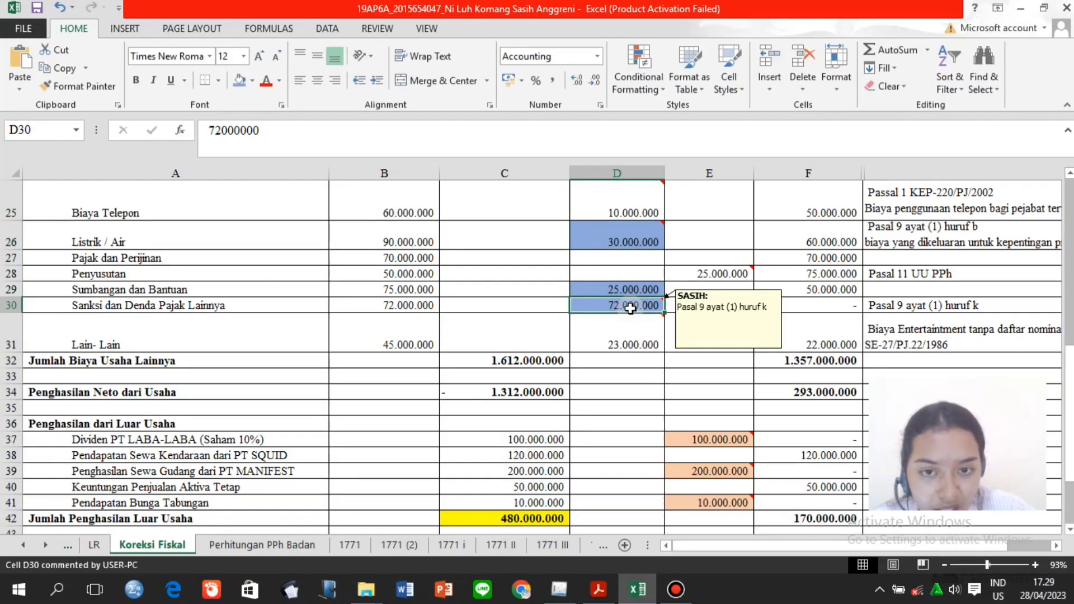
key(Page_Up)
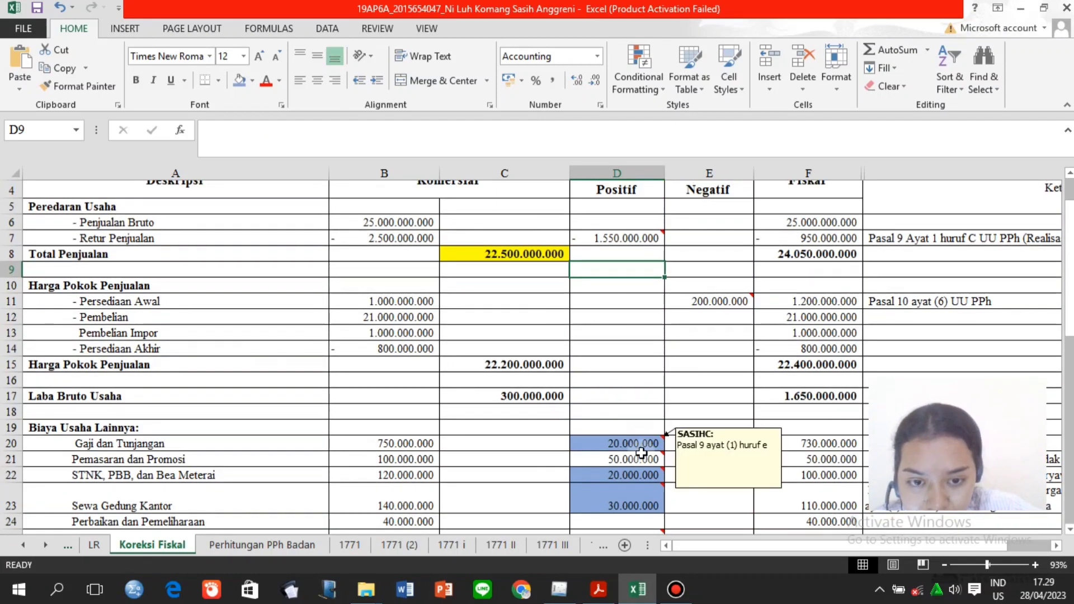
Enter row c's positive adjustment of 20.000.000 from cell D22.
click(630, 480)
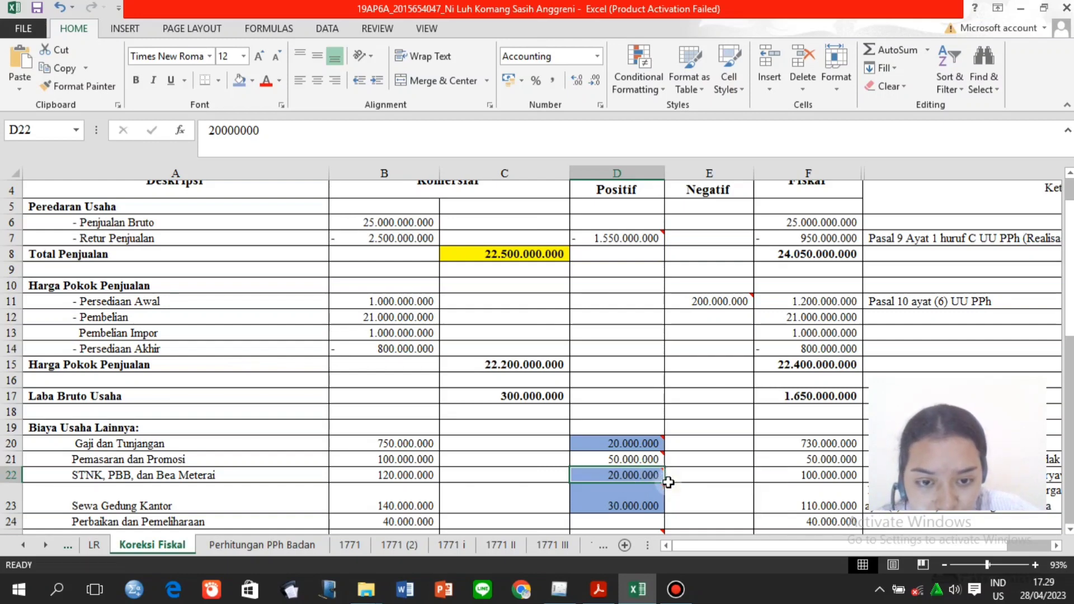
mouse_move(665, 470)
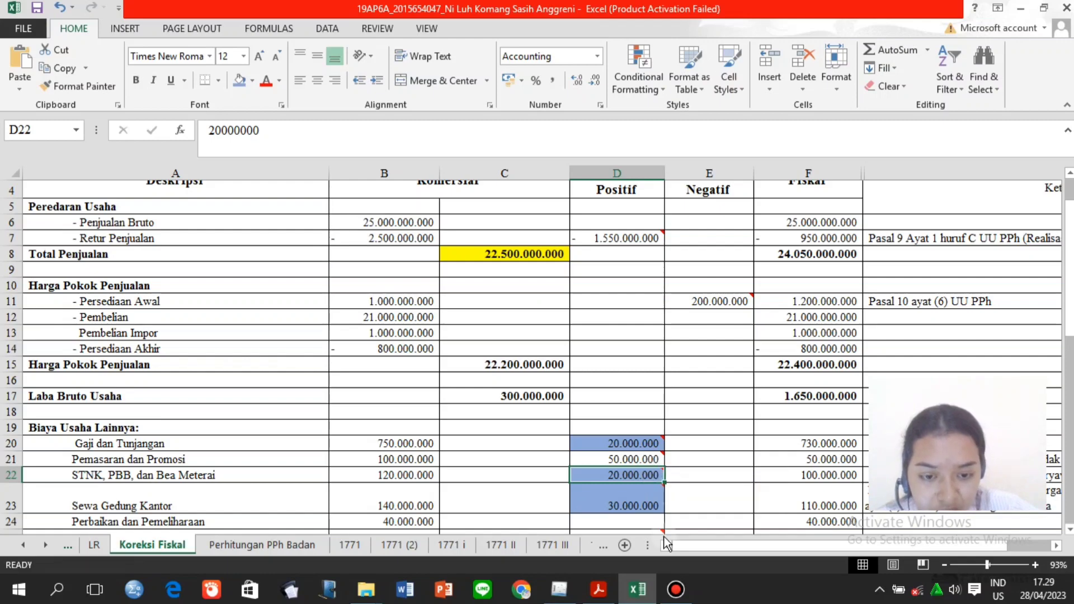
click(560, 589)
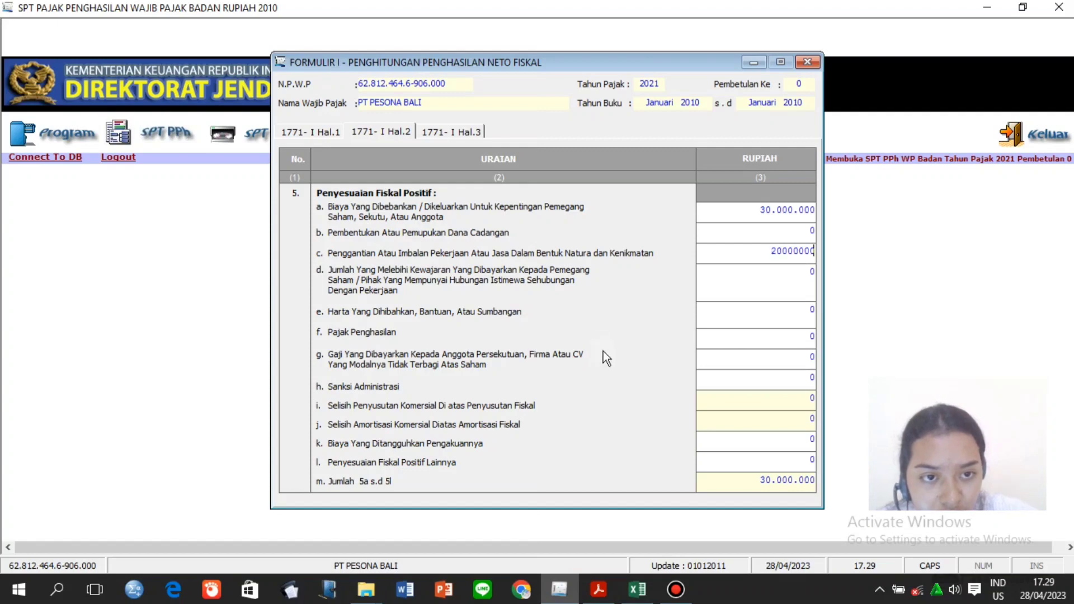
click(741, 283)
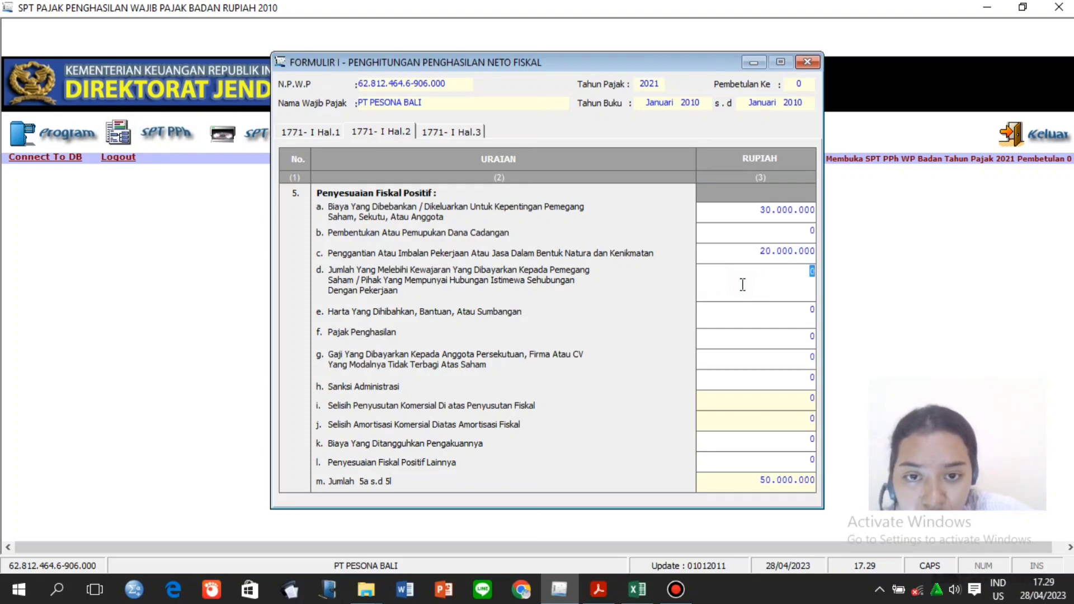
Enter row d's 30.000.000 office rent correction from cell D23.
click(637, 590)
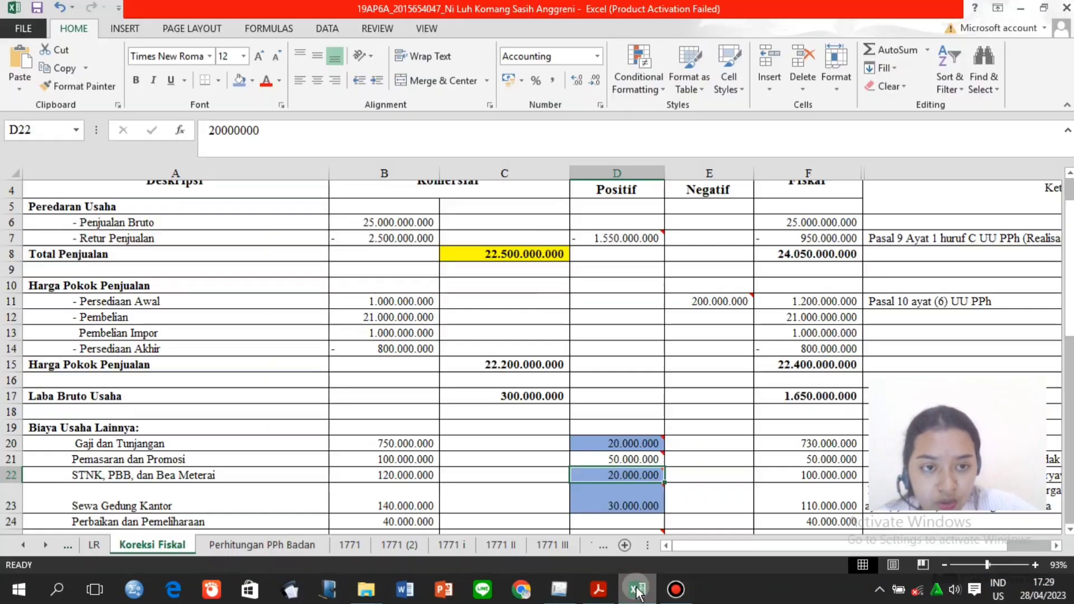
click(639, 493)
key(Down)
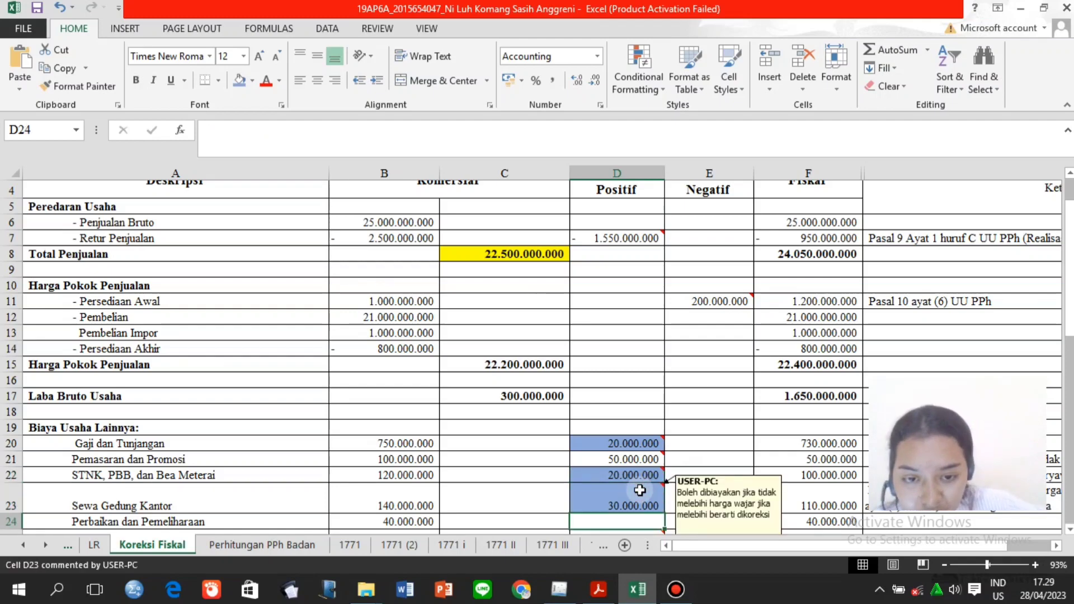
key(Down)
key(Up)
key(Up)
key(Up)
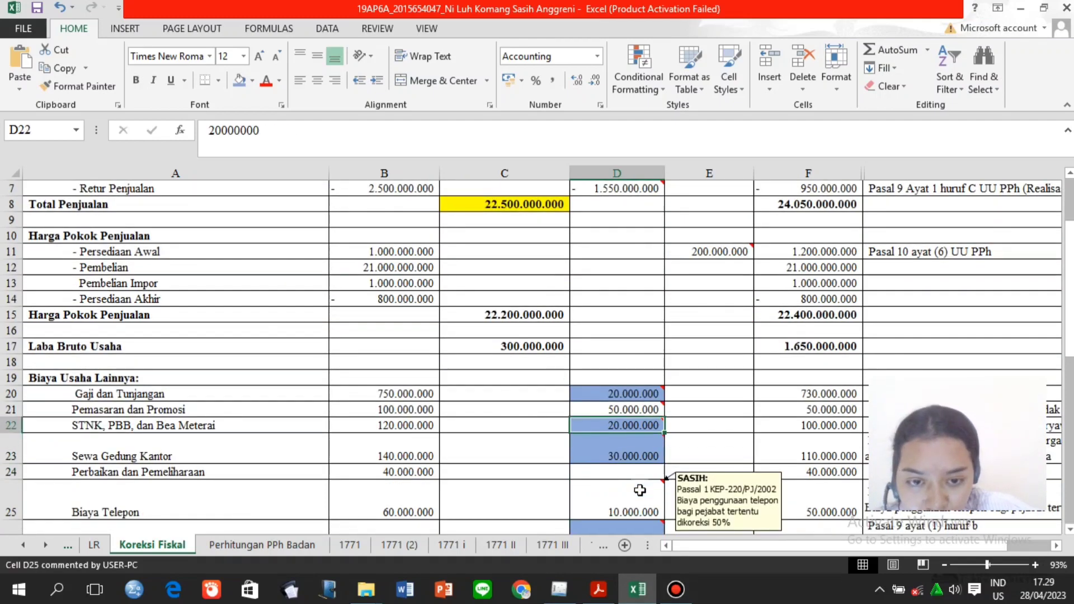
key(Down)
key(Down)
click(654, 459)
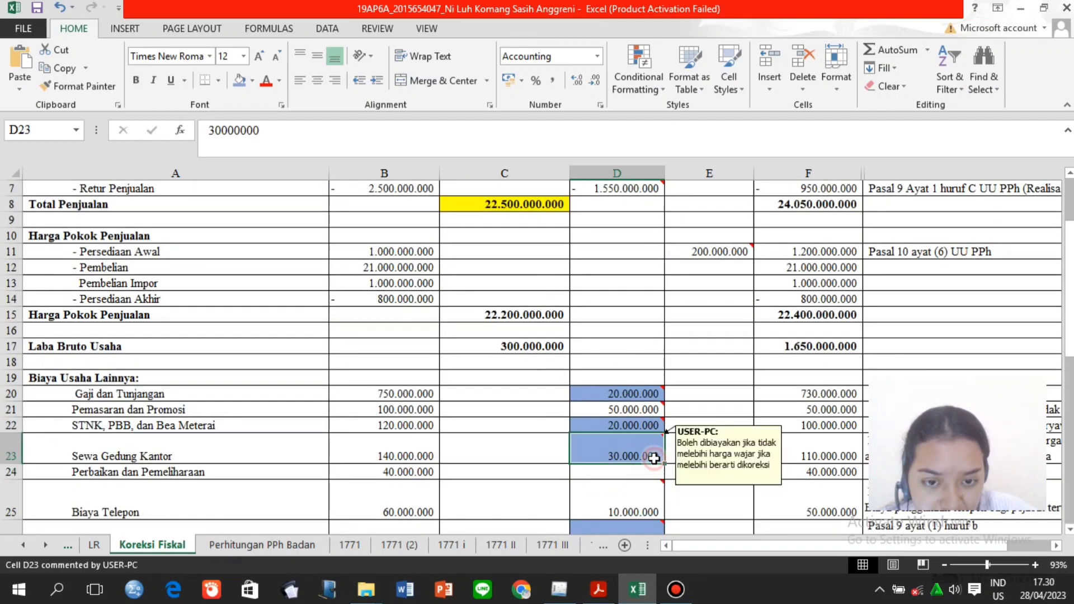
click(568, 580)
text(30.)
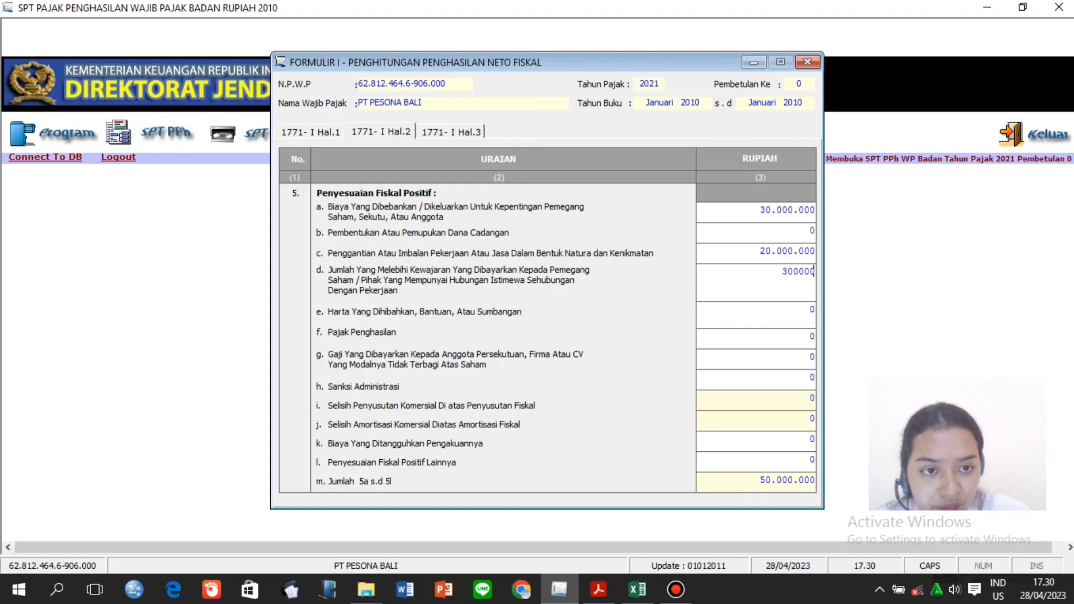
text(000.000)
click(754, 320)
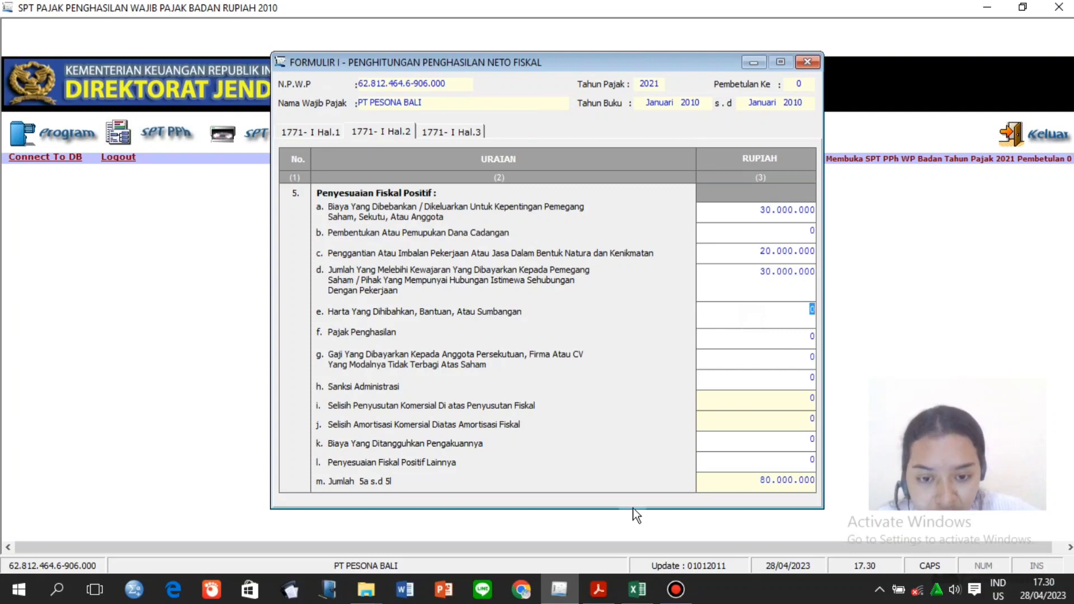
click(638, 594)
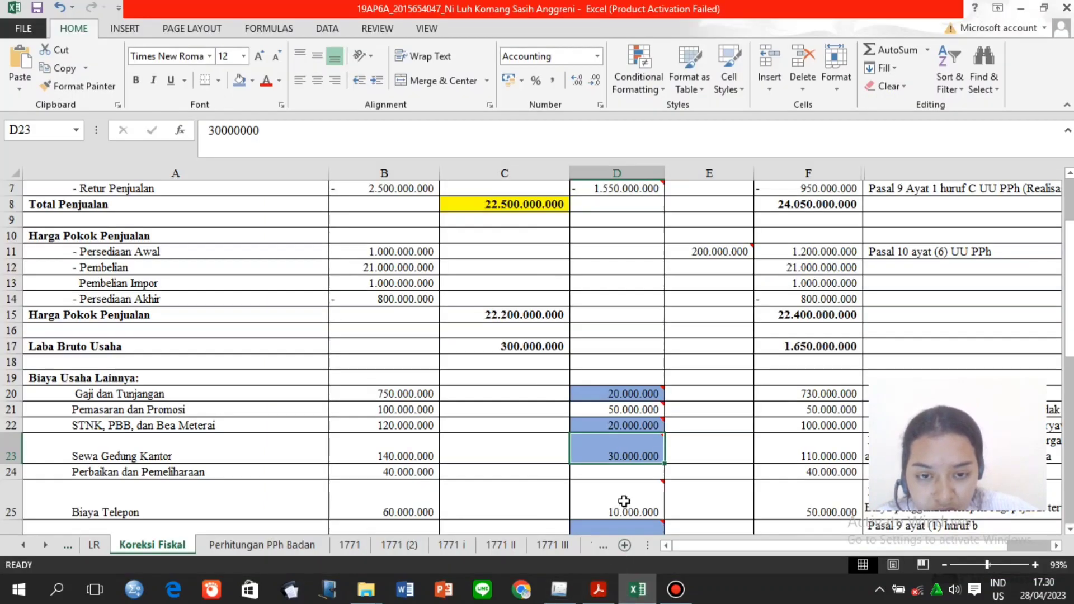
Enter 25.000.000 in row e, copied from the D23 correction on the Koreksi Fiskal sheet.
click(624, 458)
key(Down)
key(Down)
key(Down)
key(Down)
key(Down)
key(Down)
key(Down)
key(Down)
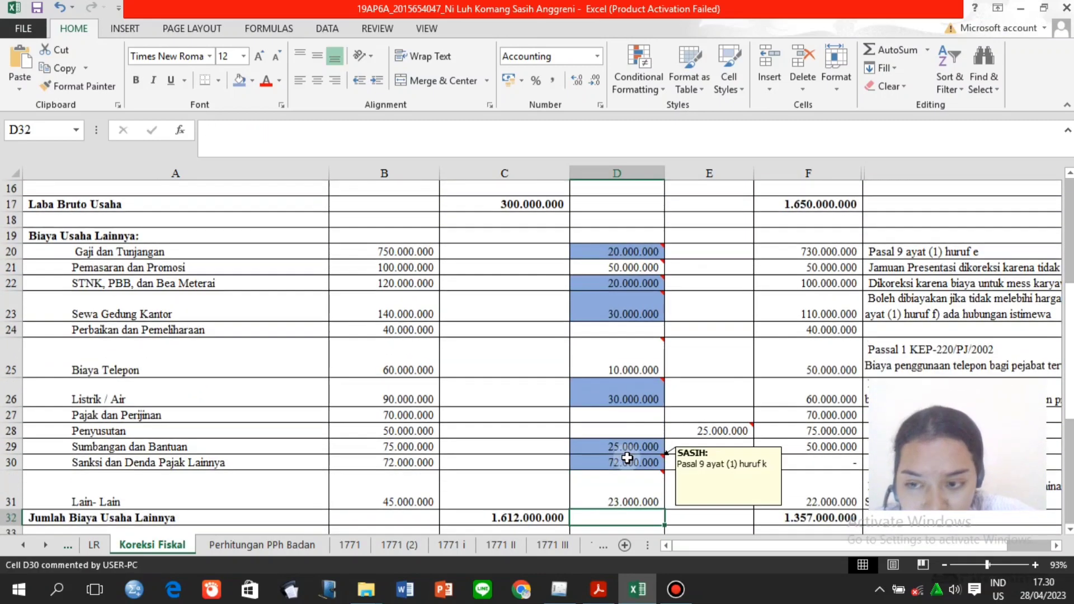
click(635, 448)
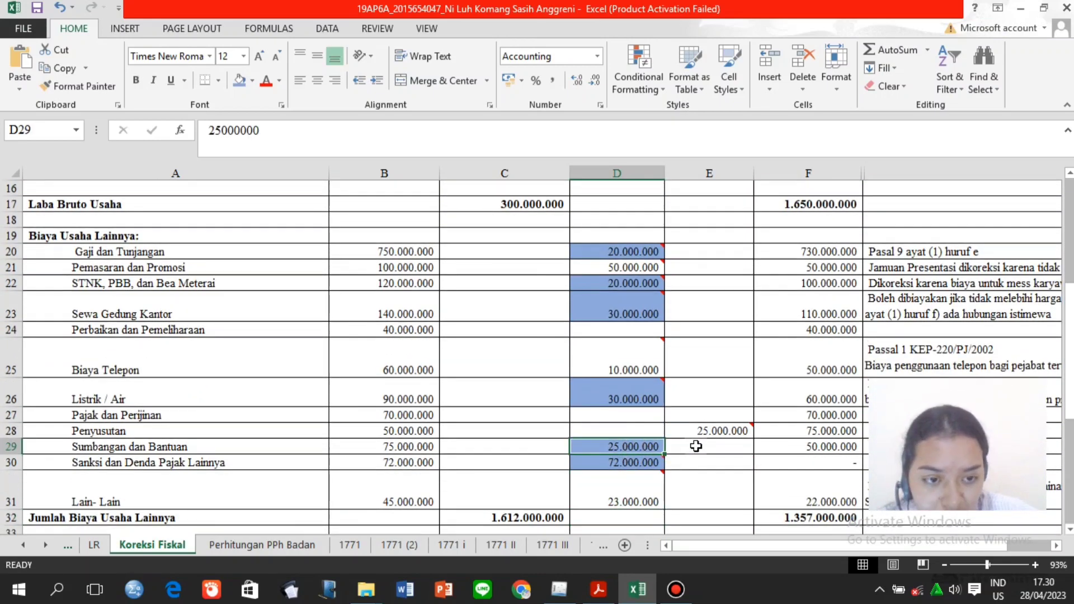
click(558, 590)
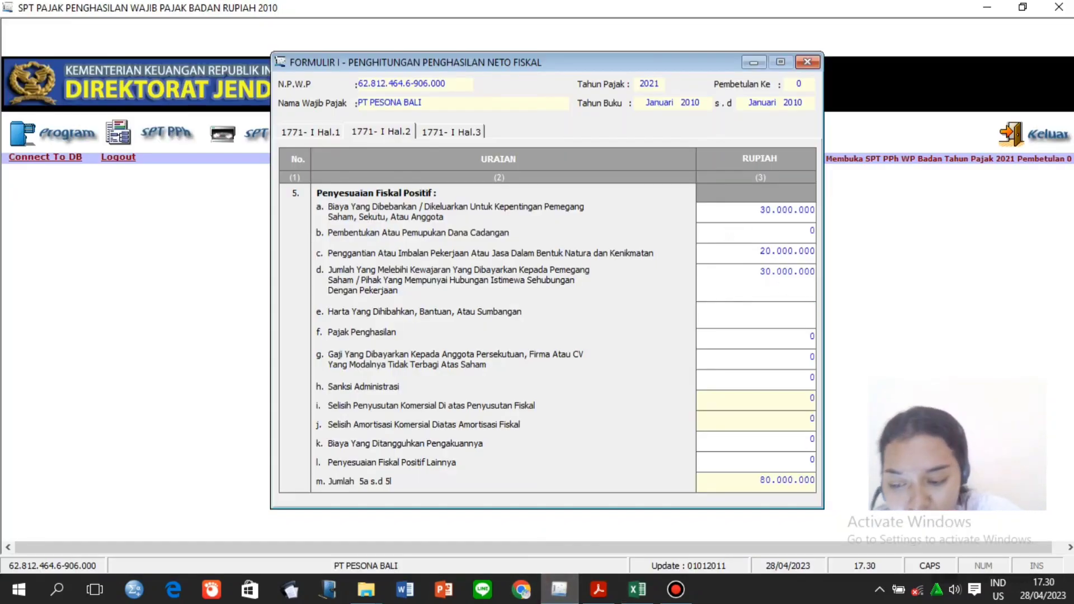
text(25000)
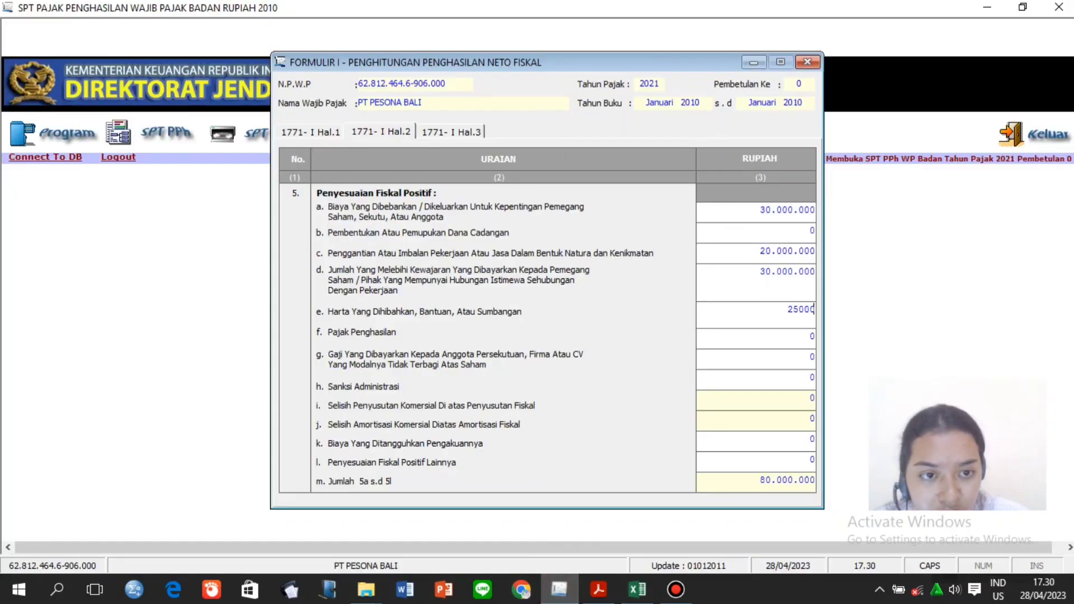
text(000)
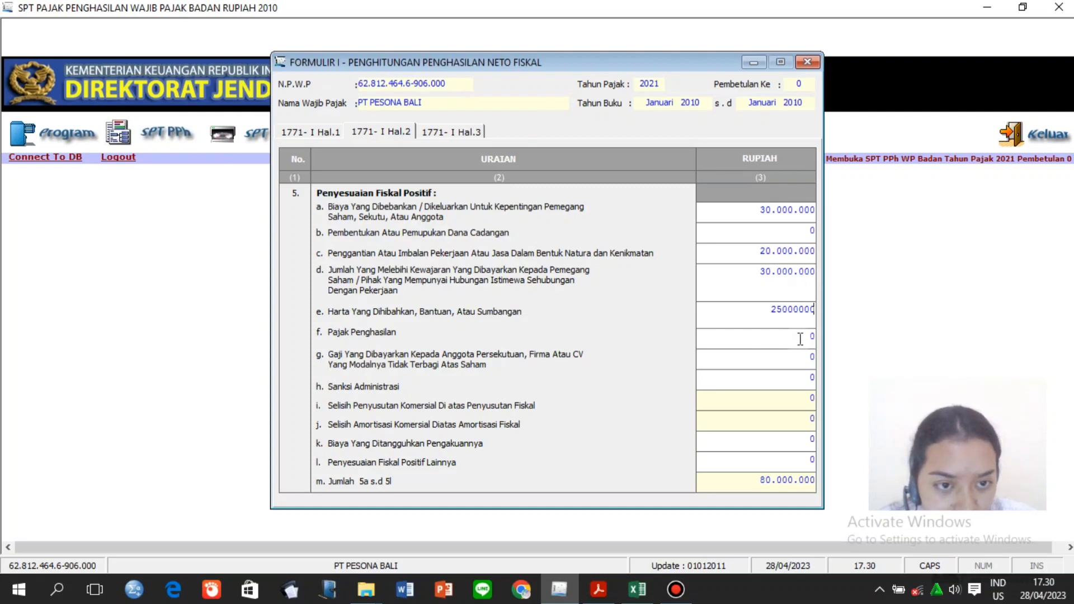
click(800, 338)
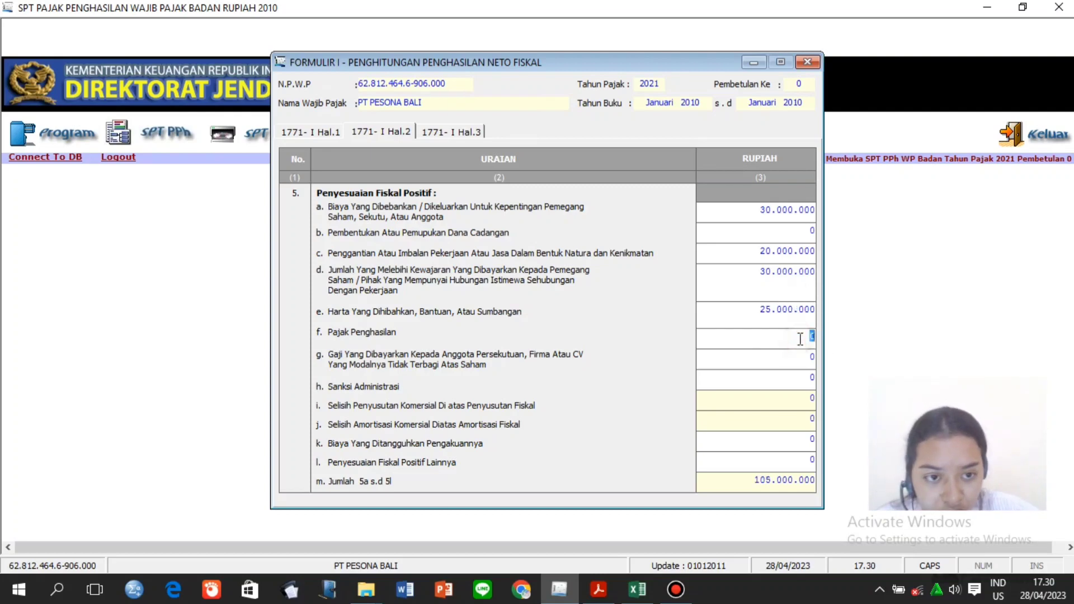
Enter 20.000.000 in row f from the Gaji dan Tunjangan correction in D20.
click(636, 567)
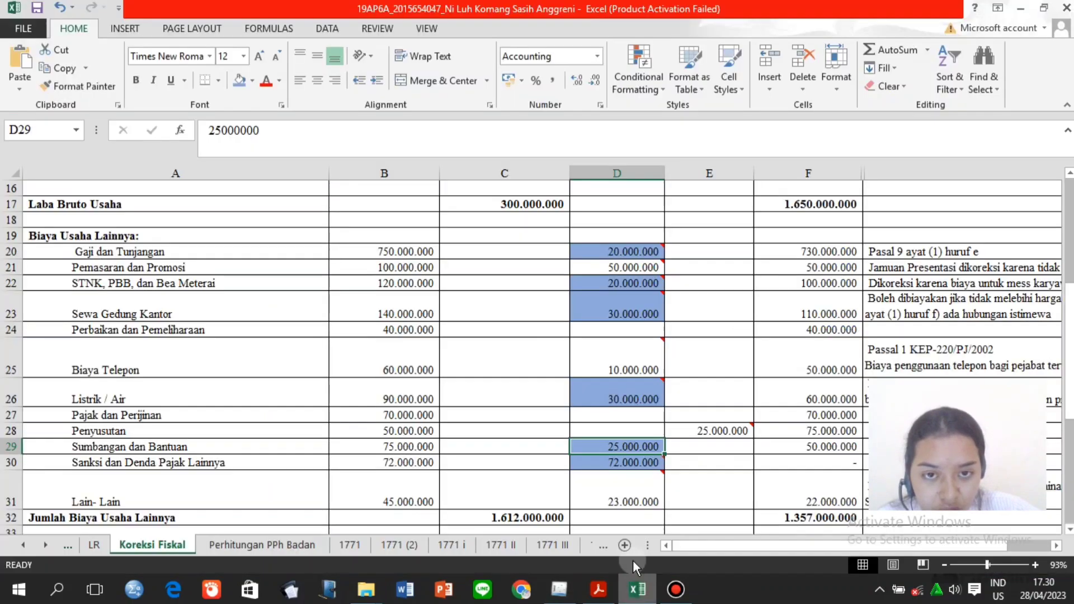
click(635, 253)
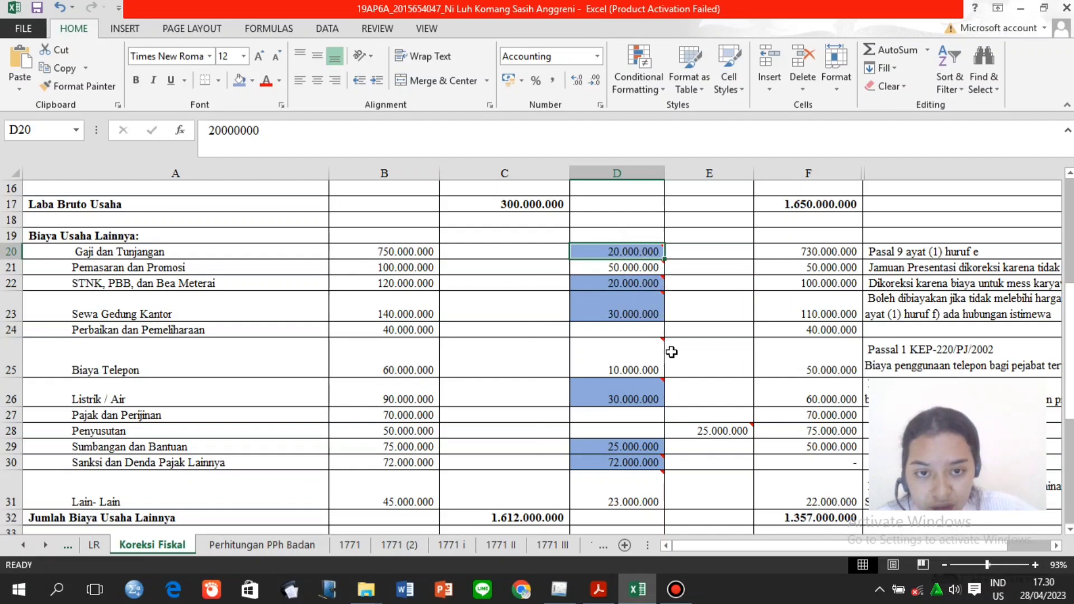
click(559, 589)
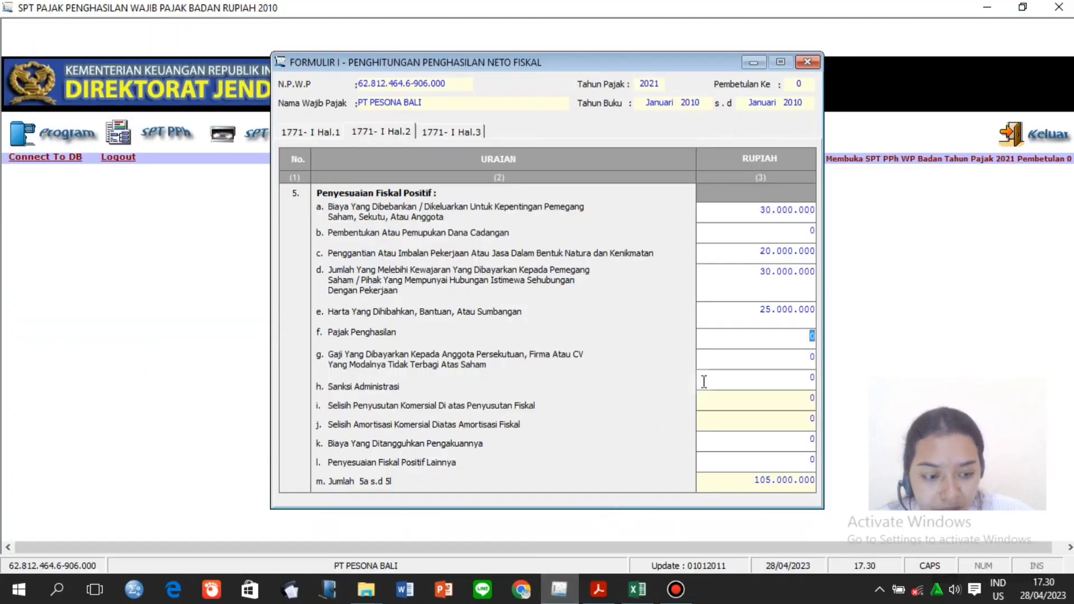
text(2000000)
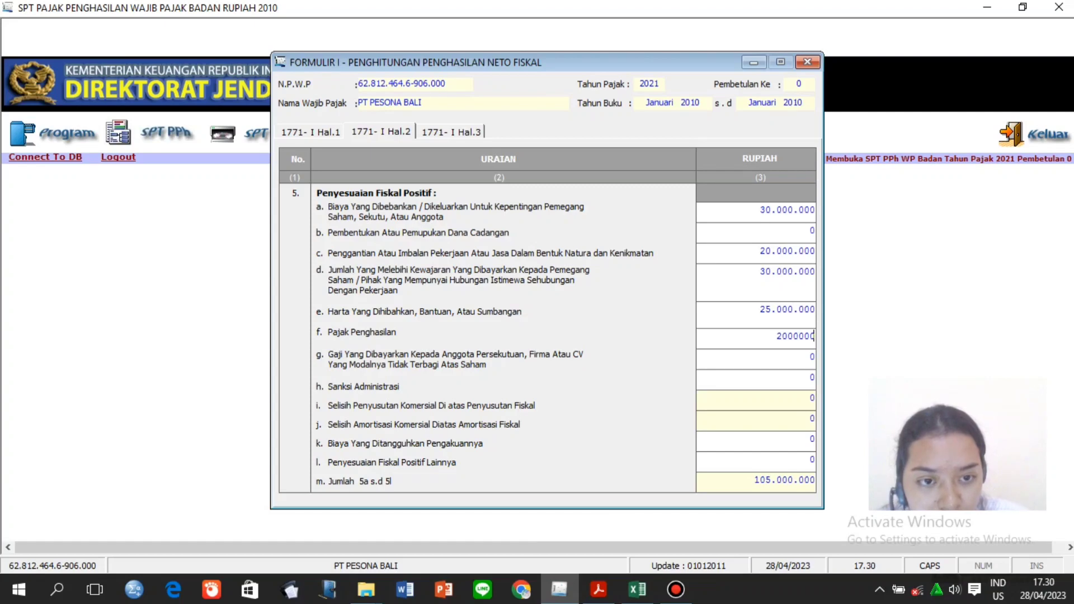
click(742, 367)
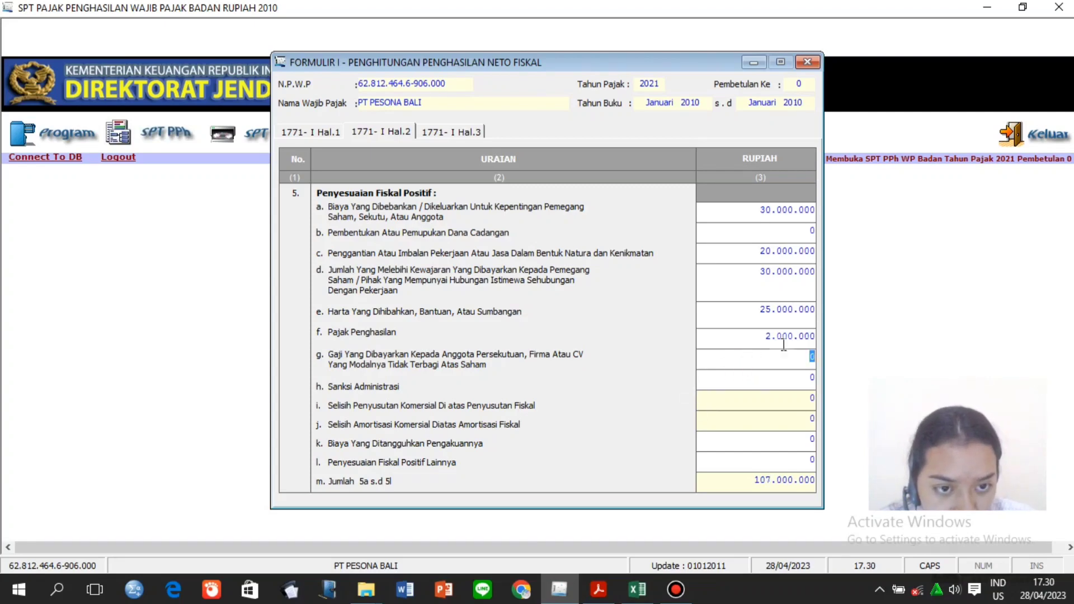
click(800, 337)
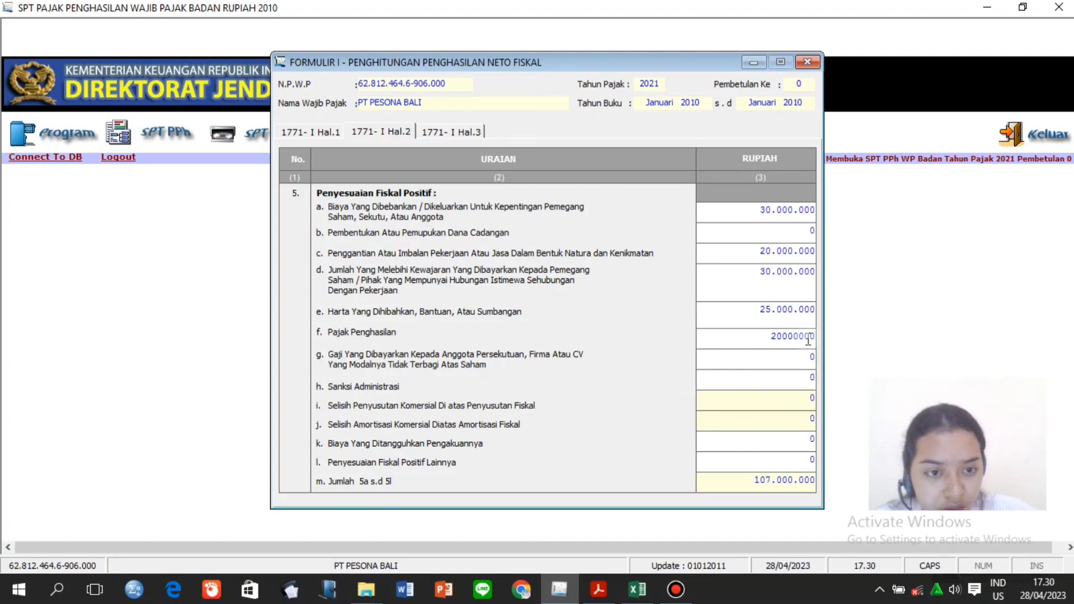
click(802, 359)
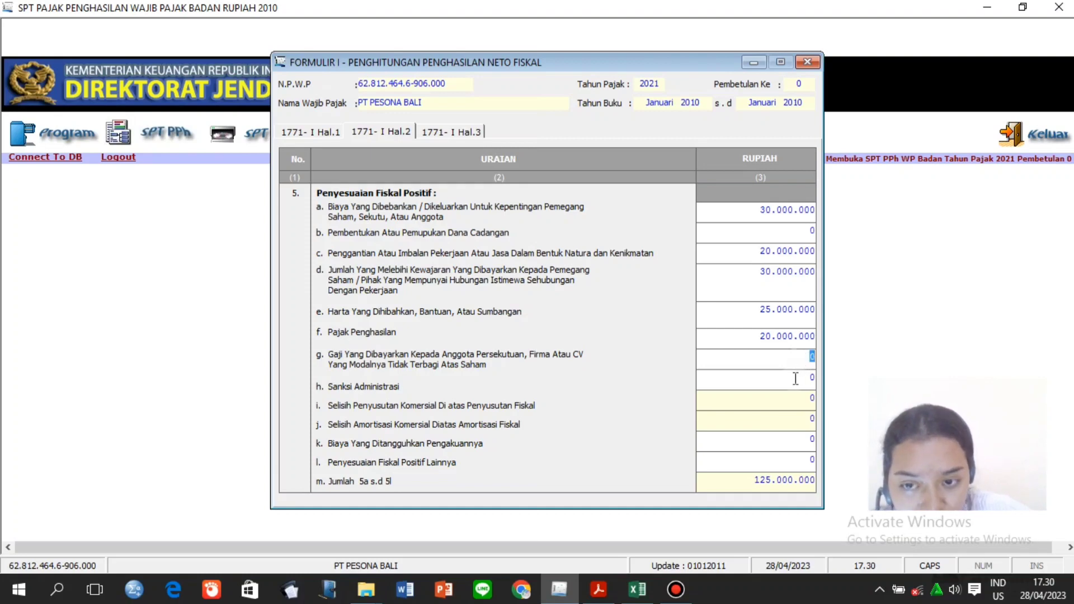
Enter 72.000.000 in row h for administrative sanctions, per worksheet cell D30.
click(794, 378)
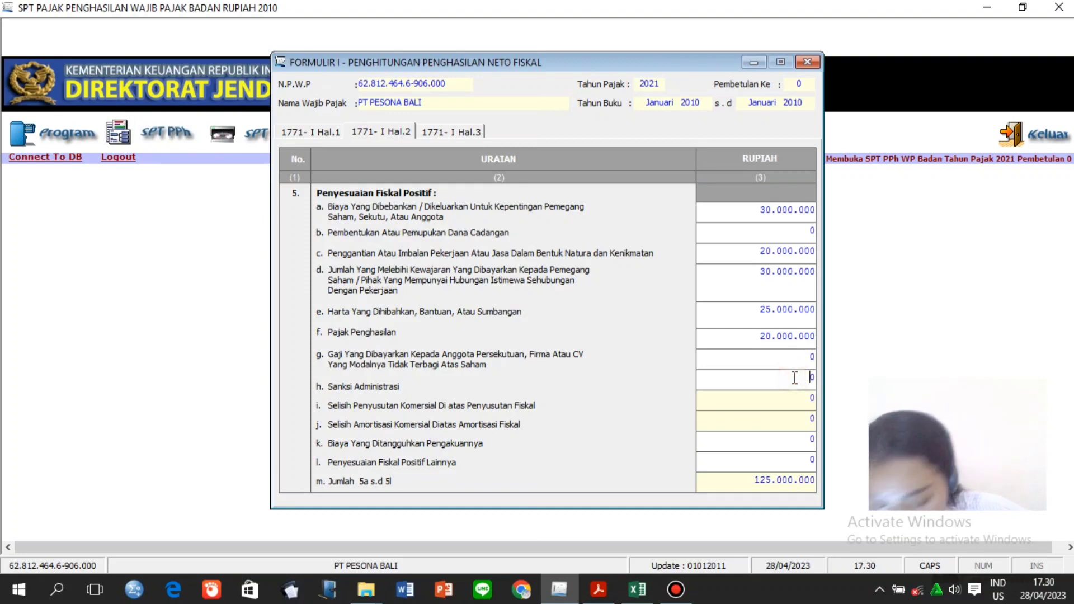
click(638, 590)
click(627, 446)
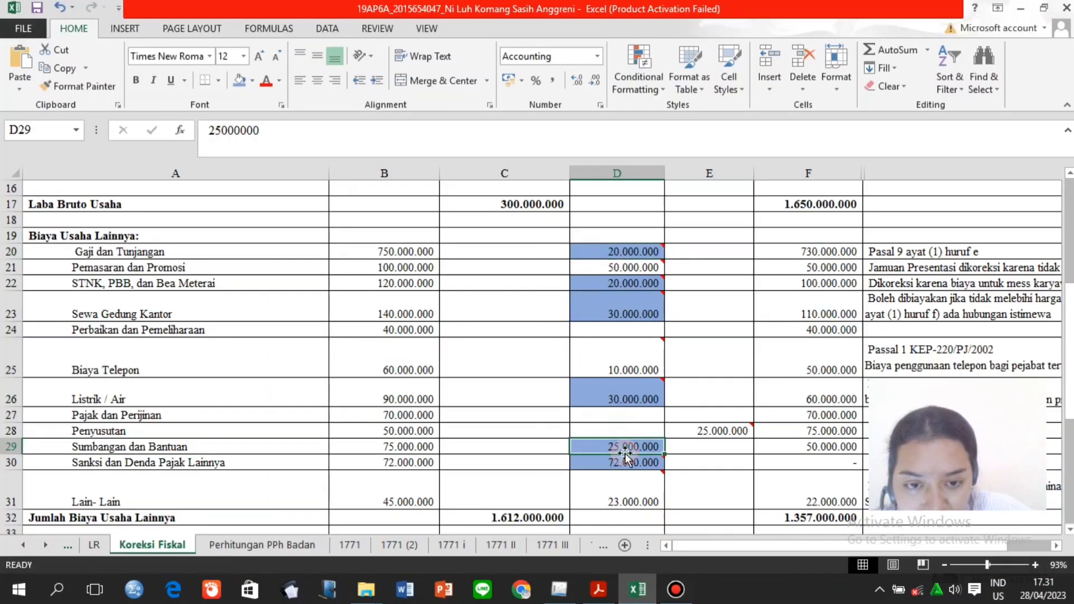
click(625, 461)
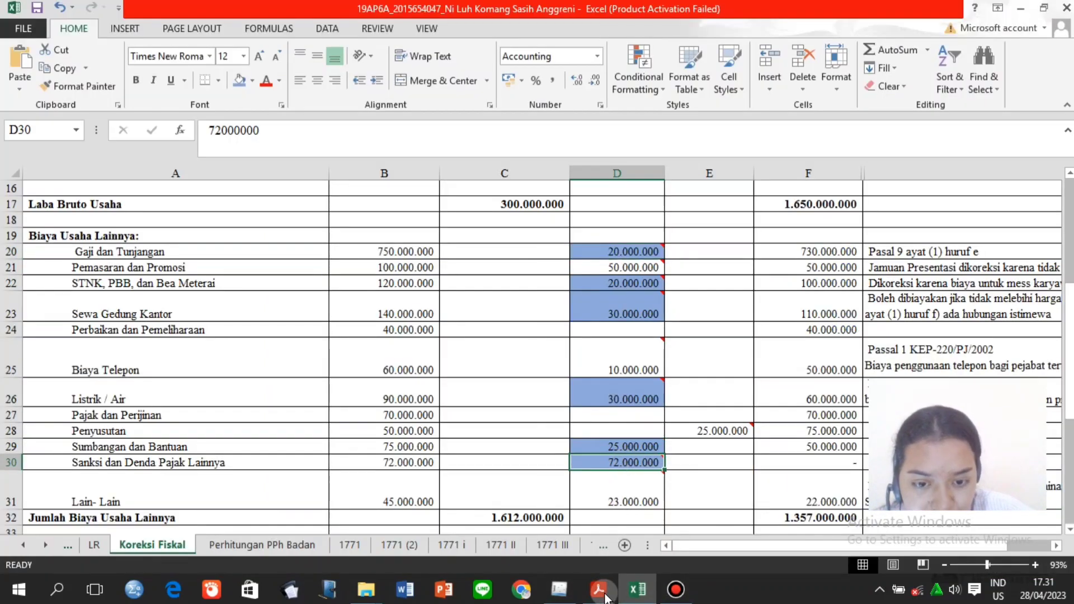
click(559, 590)
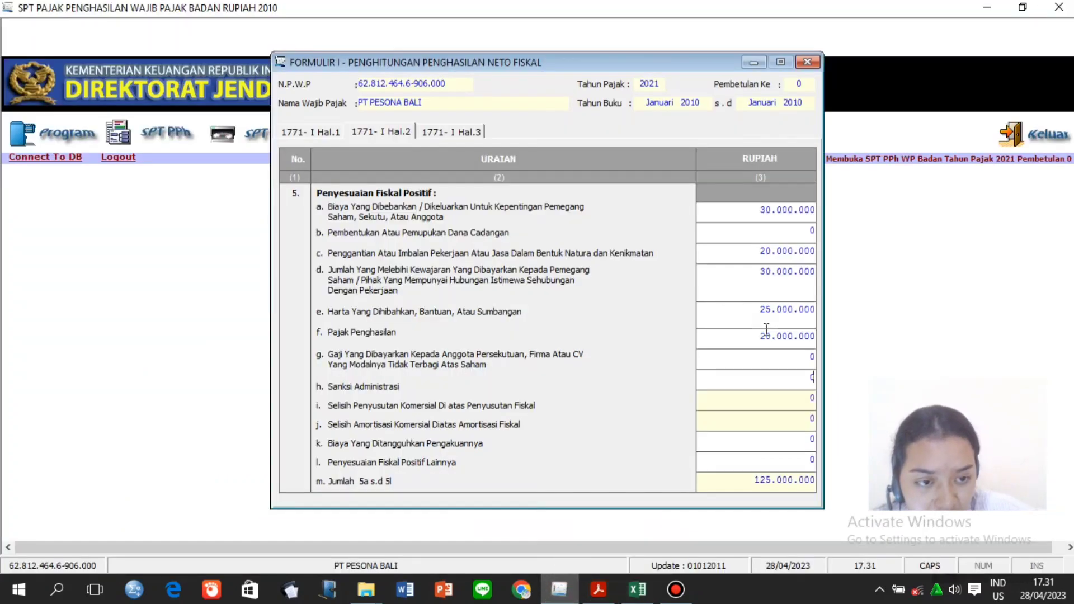
text(6)
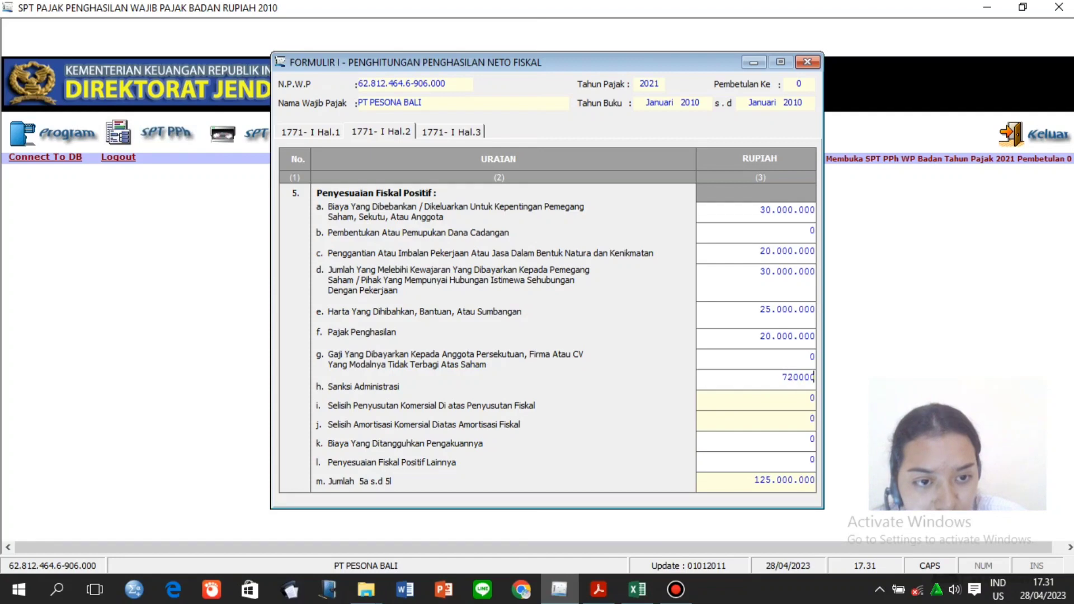
text(2000000)
click(783, 406)
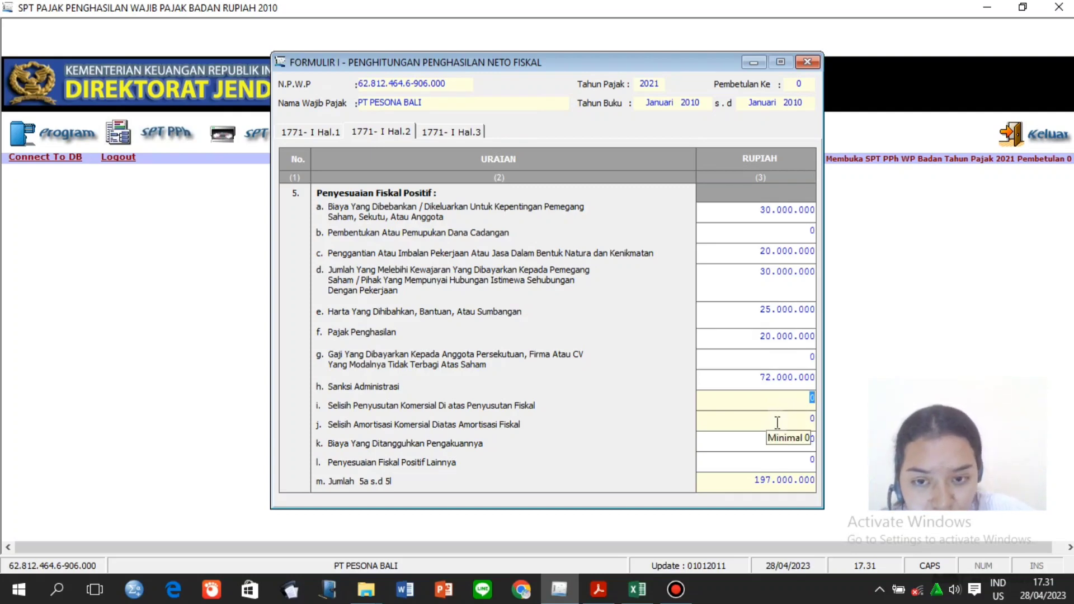
Move through rows j and k and clear the row l amount.
click(777, 422)
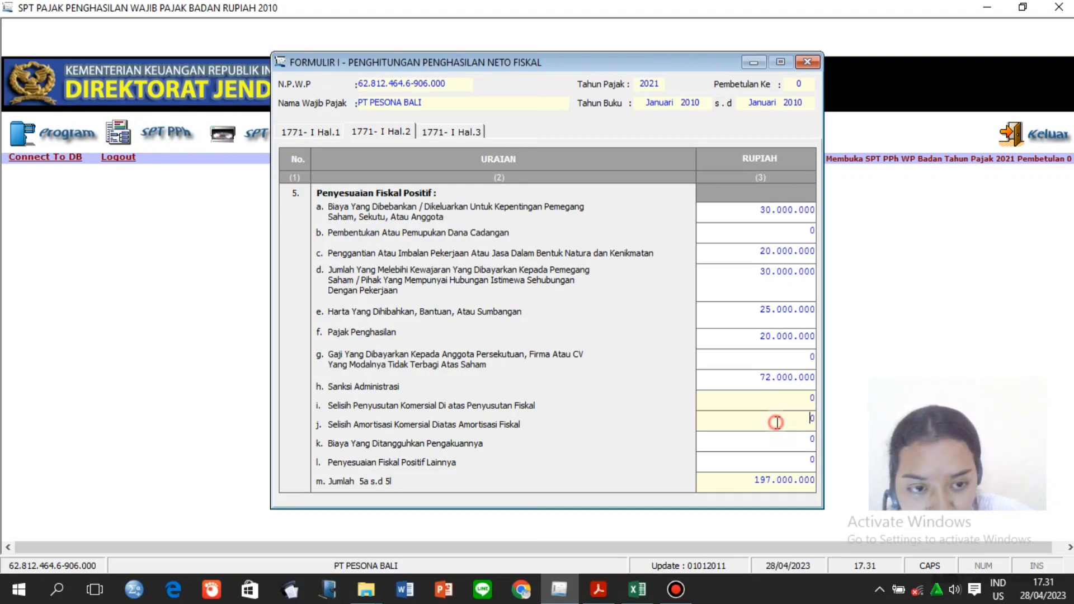
key(Tab)
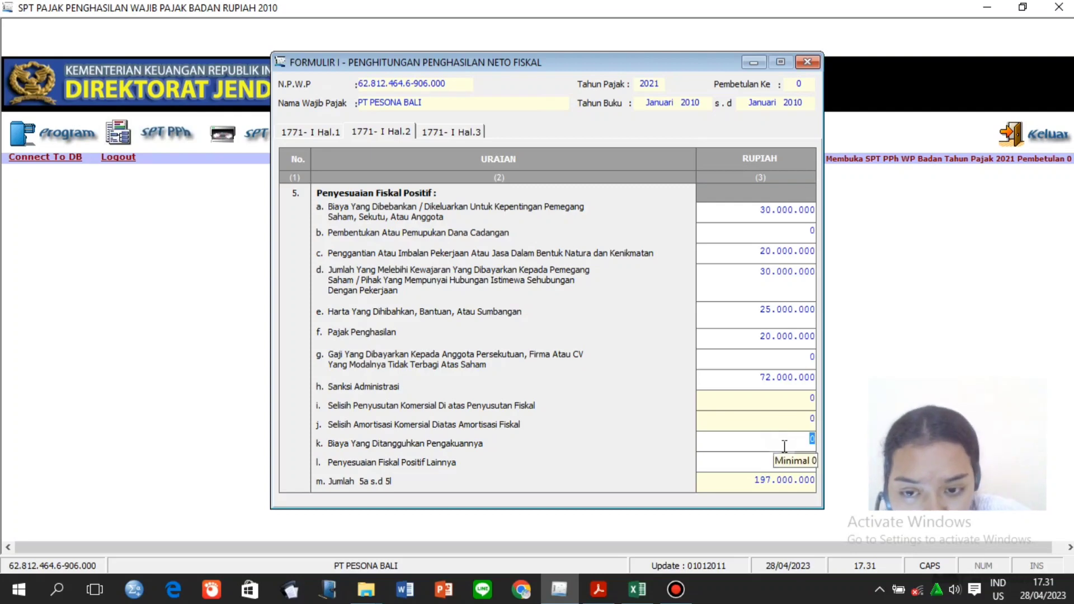
click(792, 446)
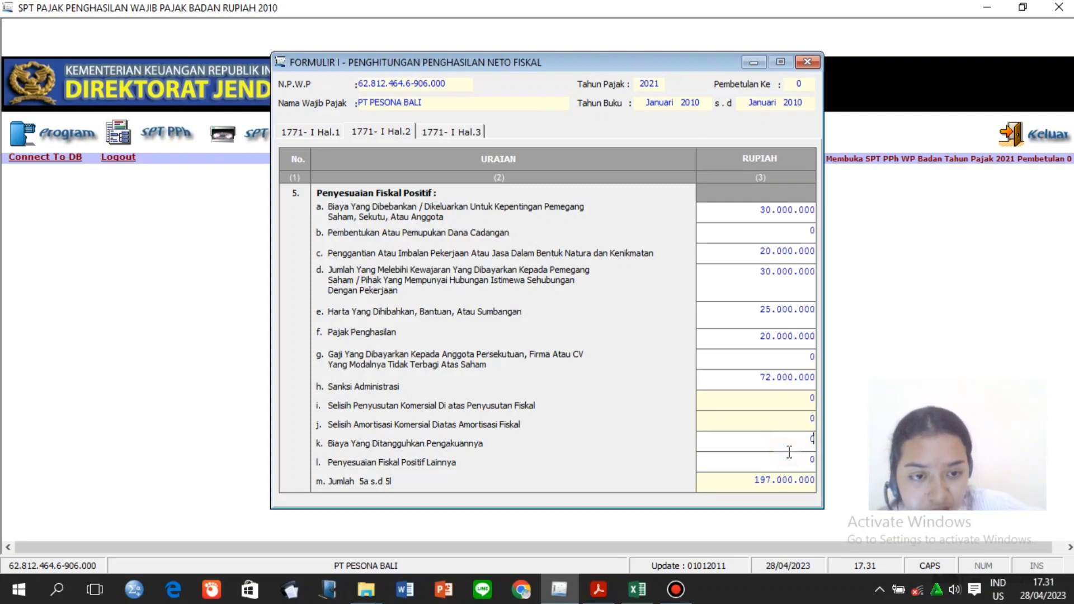
click(816, 459)
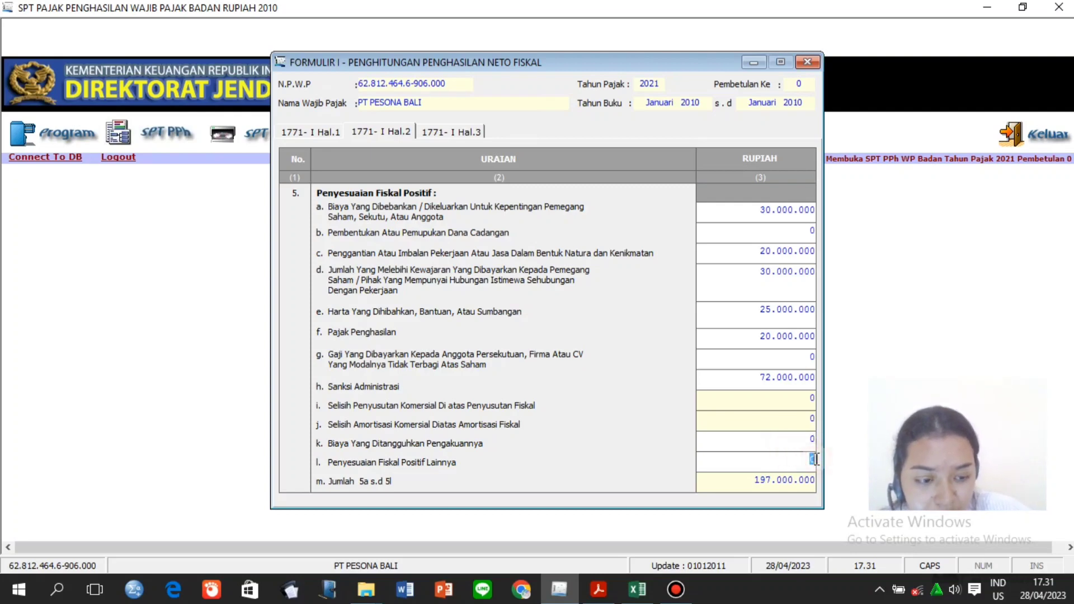
key(BackSpace)
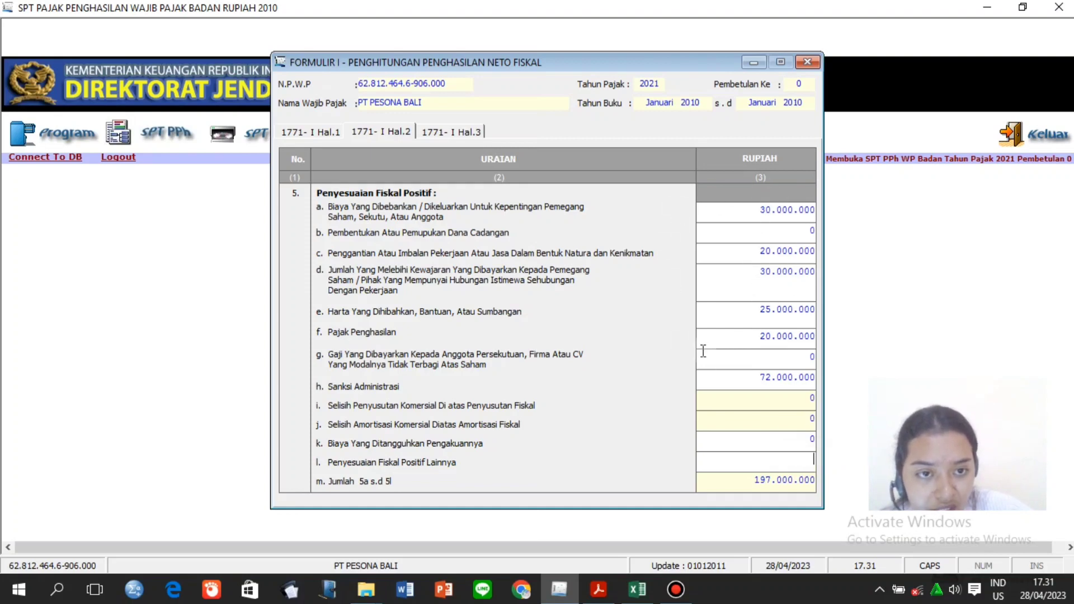
Enter the row l other positive adjustment amount copied from the worksheet.
click(637, 589)
key(Page_Up)
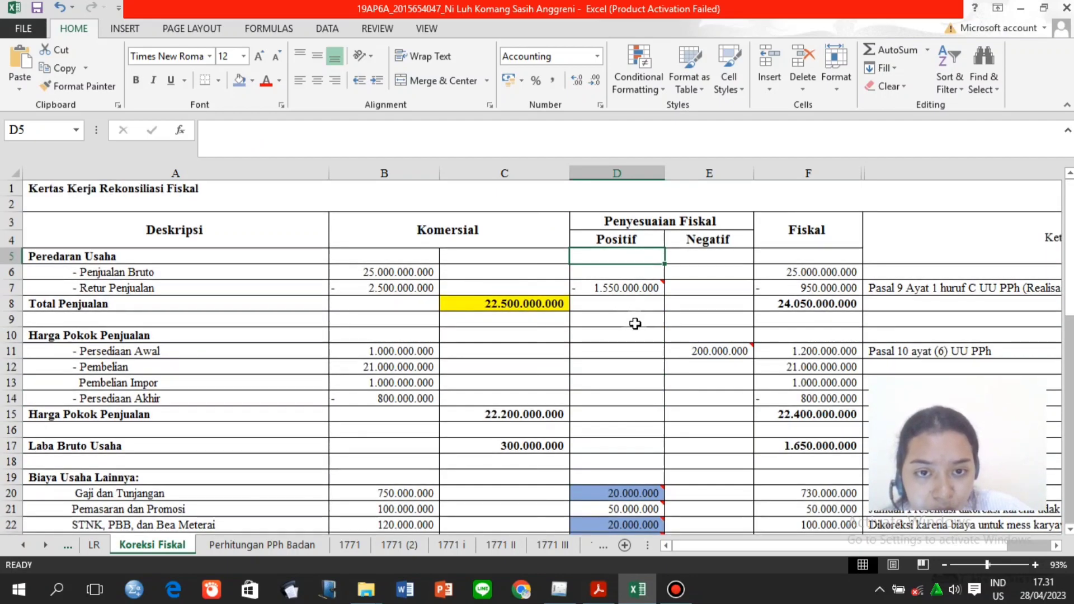
click(638, 357)
key(Page_Down)
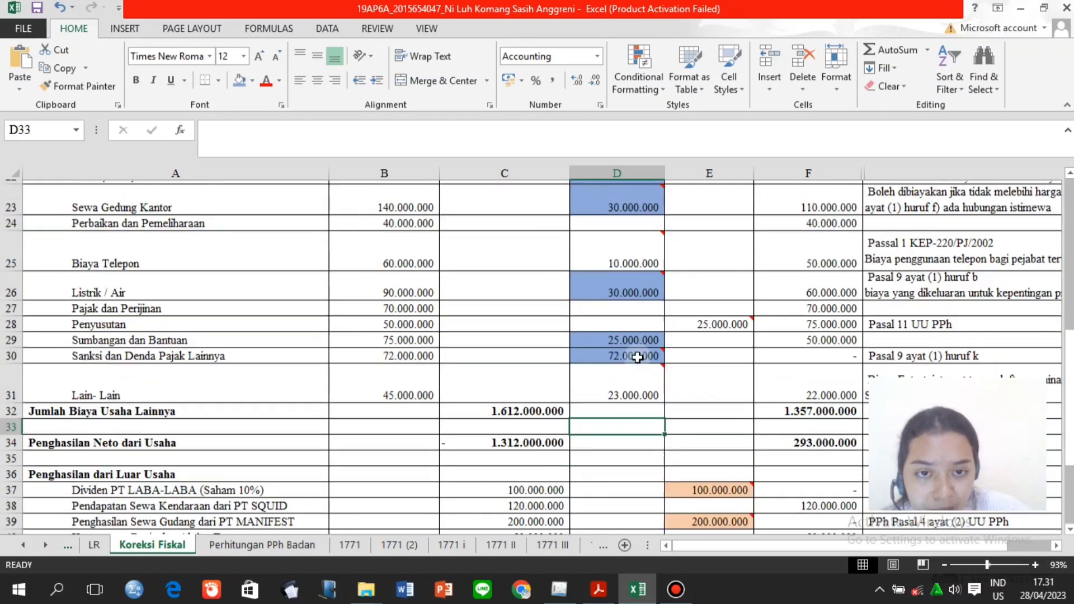
click(560, 589)
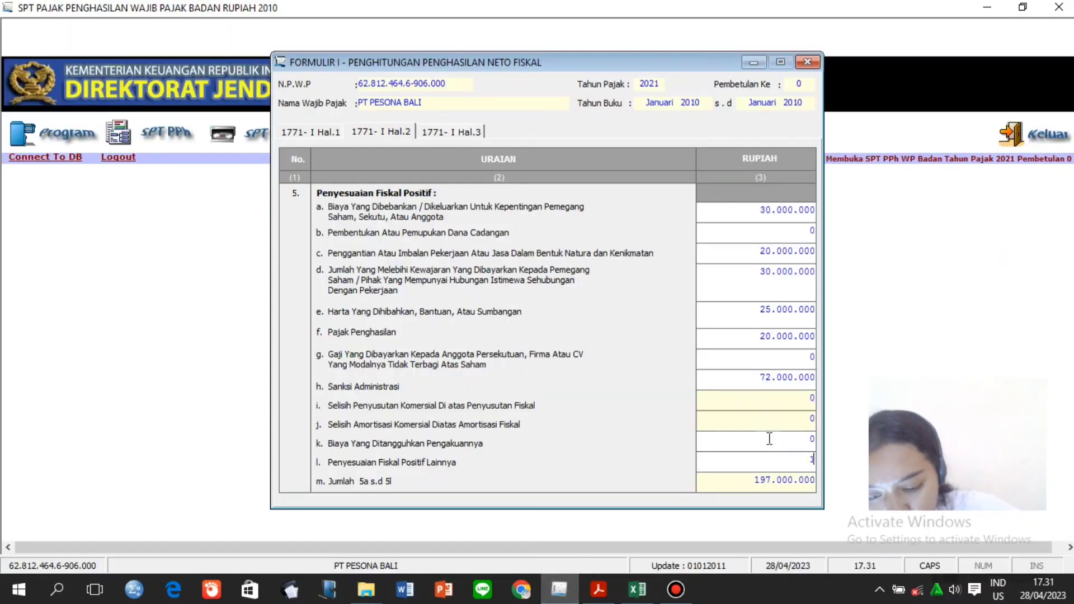
text(16333)
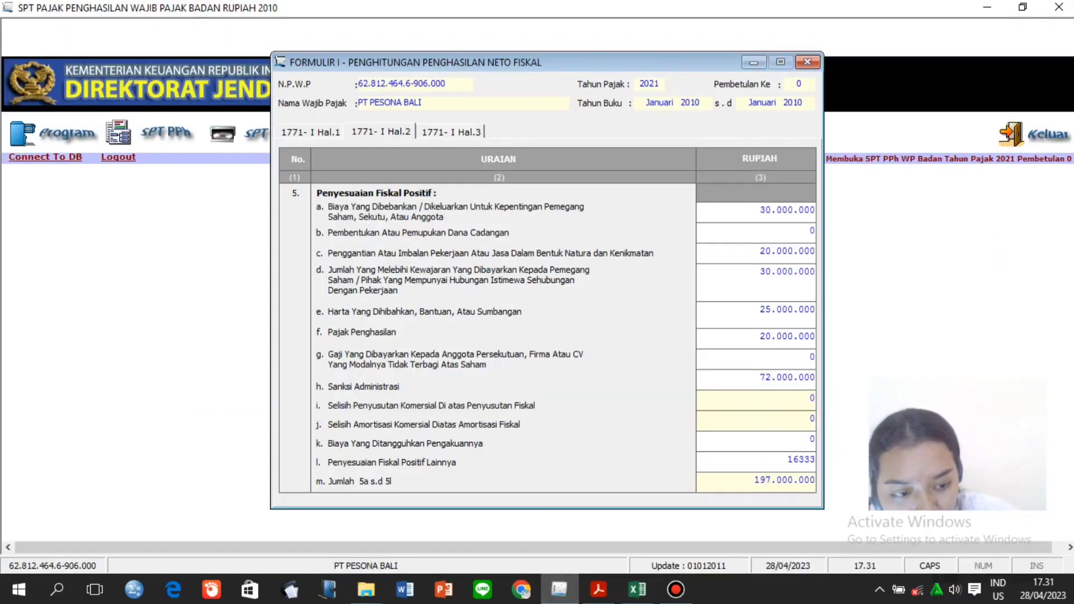
key(BackSpace)
text(3)
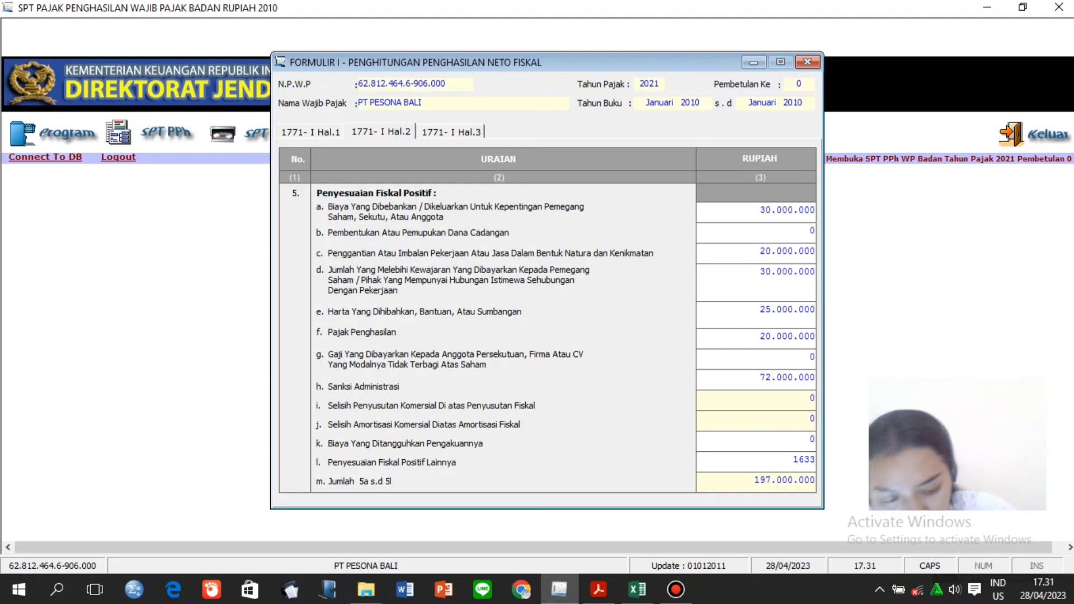
text(0)
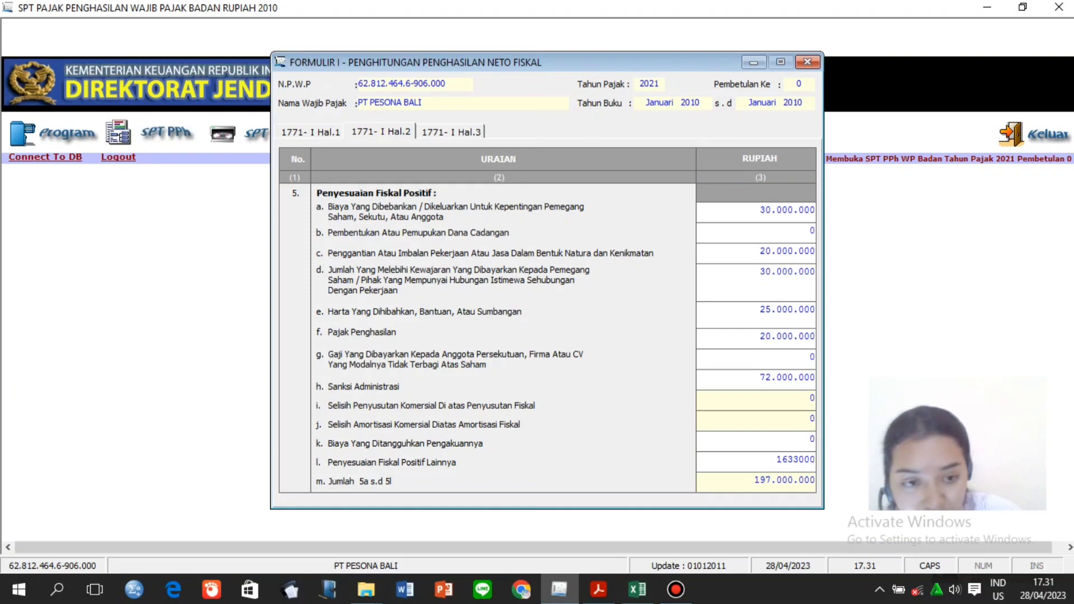
text(00)
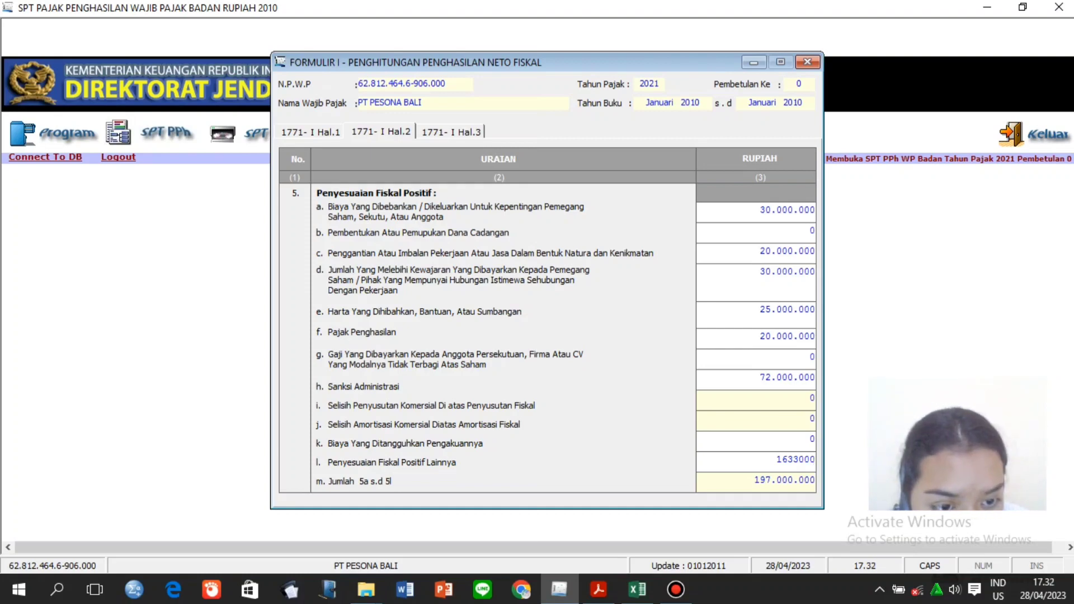
text(00)
click(755, 480)
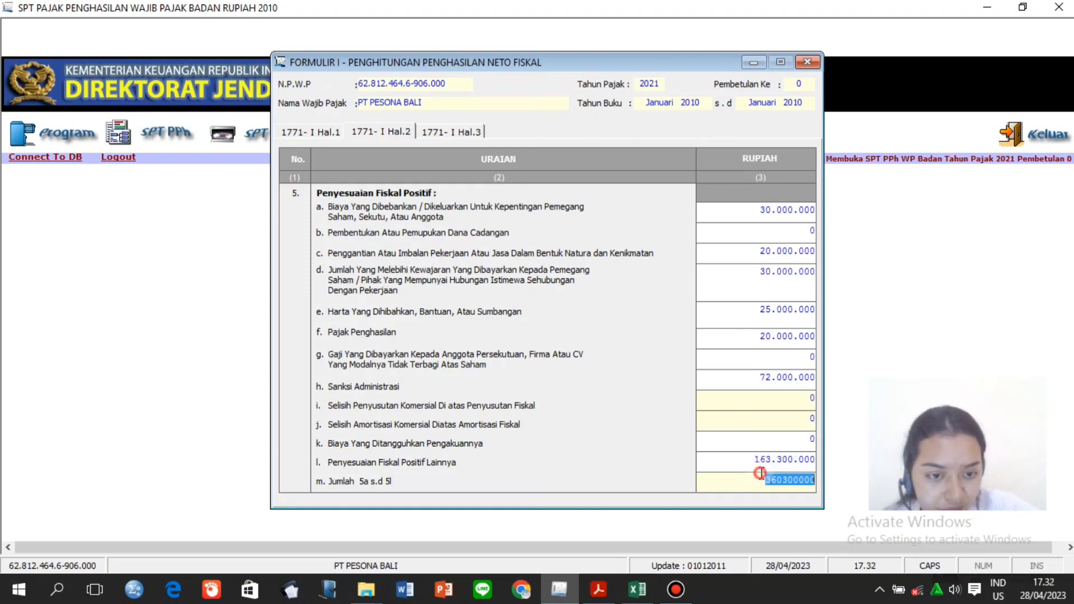
click(756, 481)
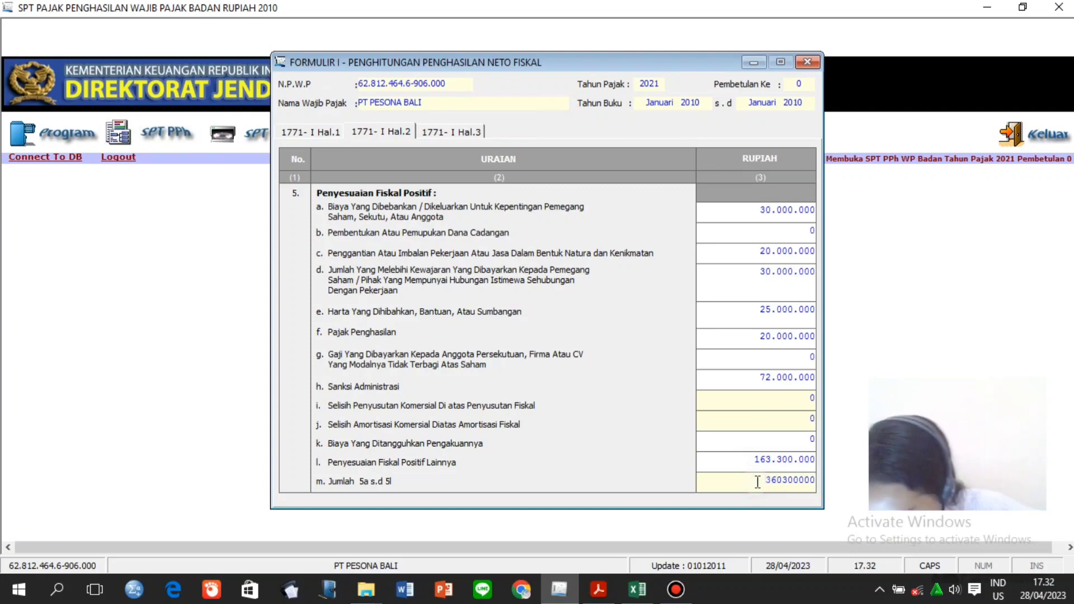
Correct row l to 1.633.000.000, bringing the total to 1.830.000.000, then show Hal.3.
click(795, 456)
click(812, 458)
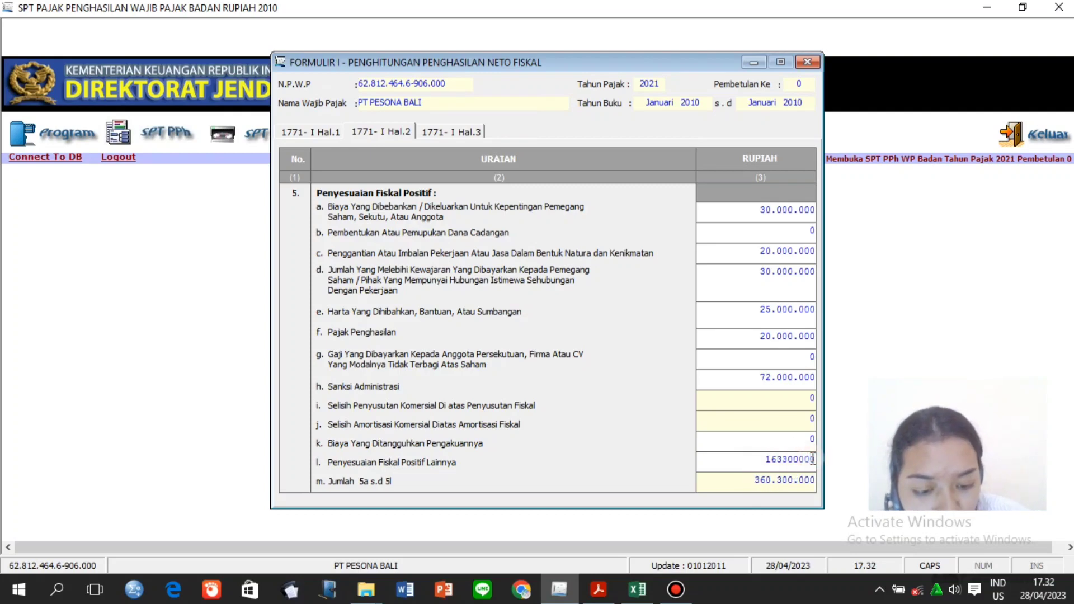
text(0)
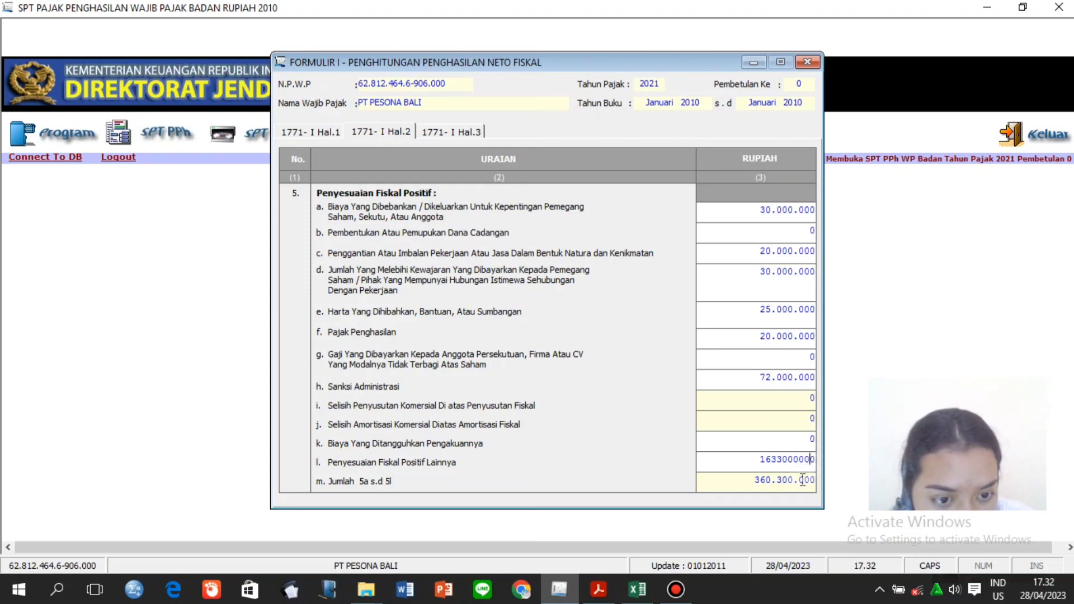
click(803, 481)
click(751, 484)
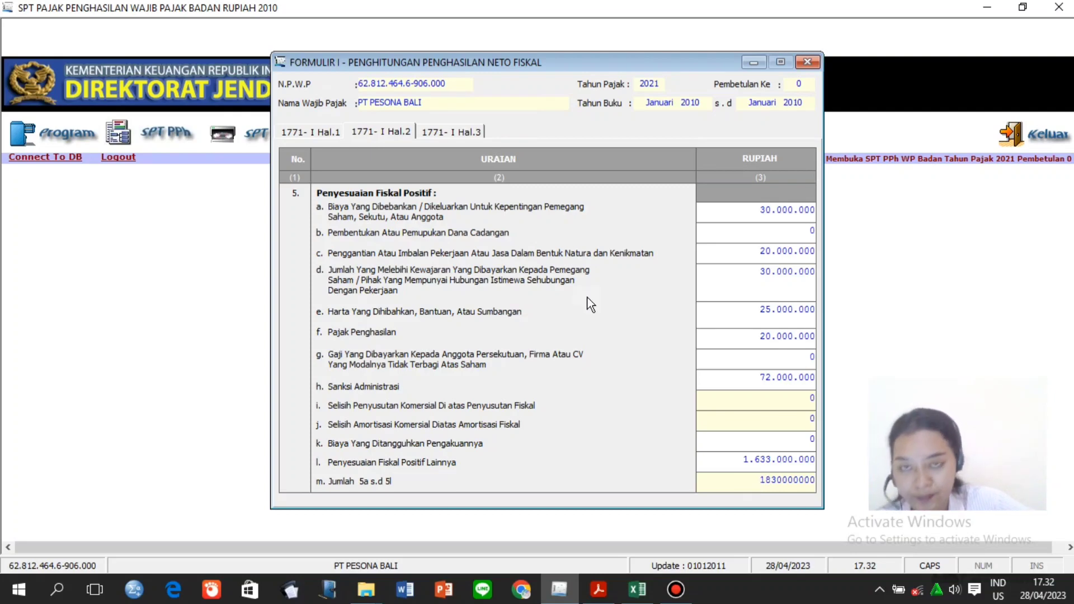
click(458, 134)
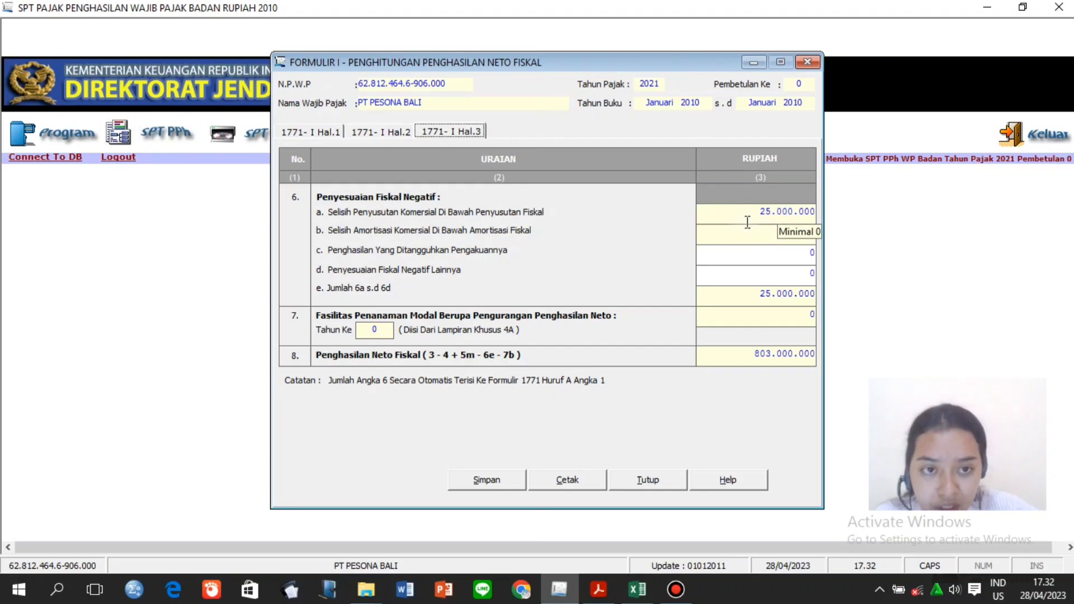
Enter 200.000.000 in row 6d, taken from worksheet cell E11.
click(777, 277)
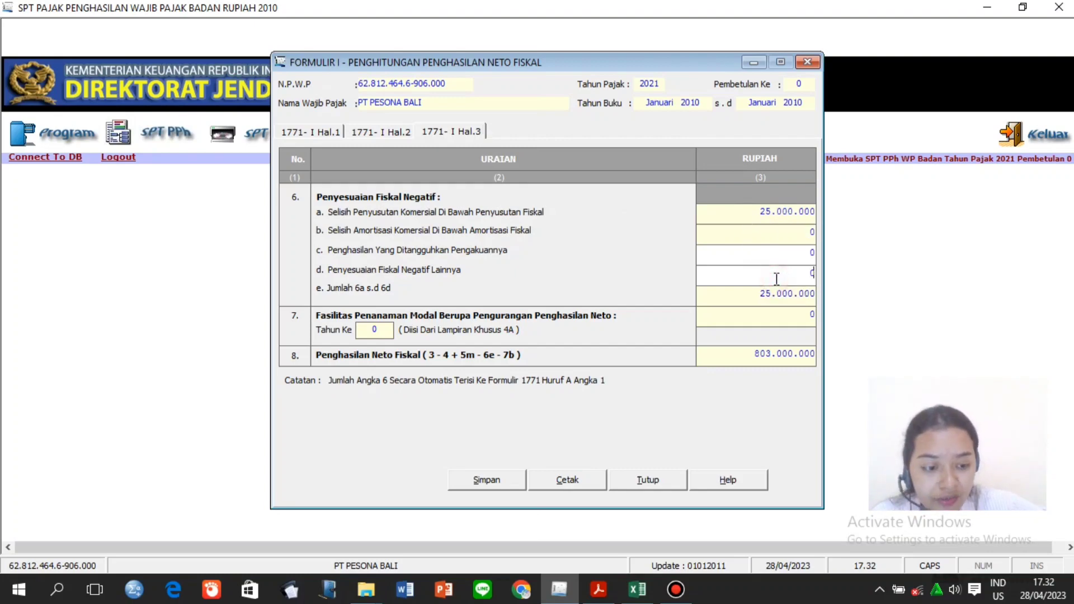
click(637, 590)
click(734, 350)
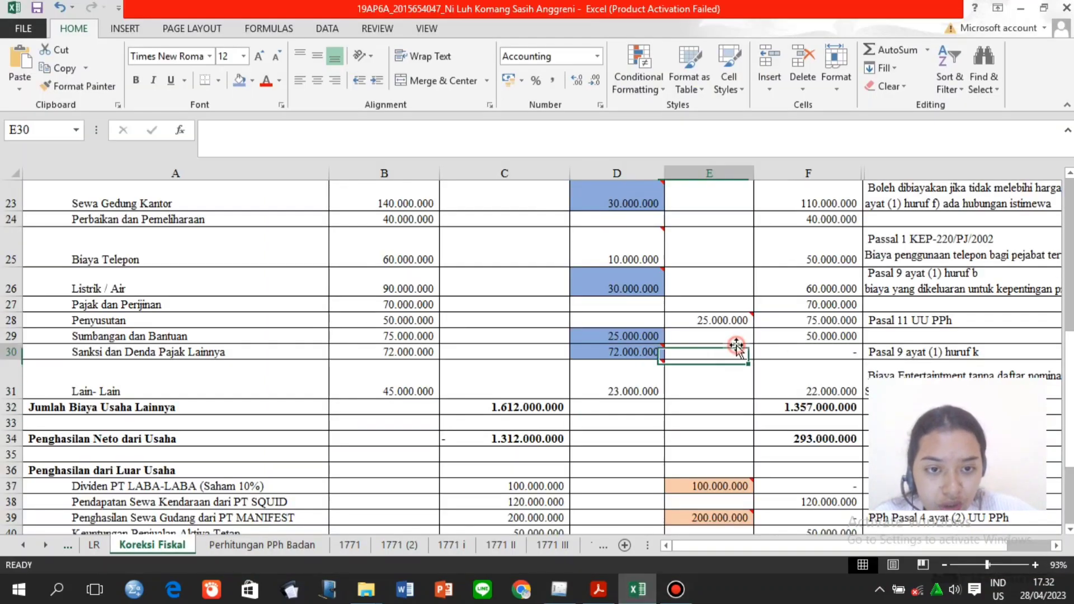
key(Page_Up)
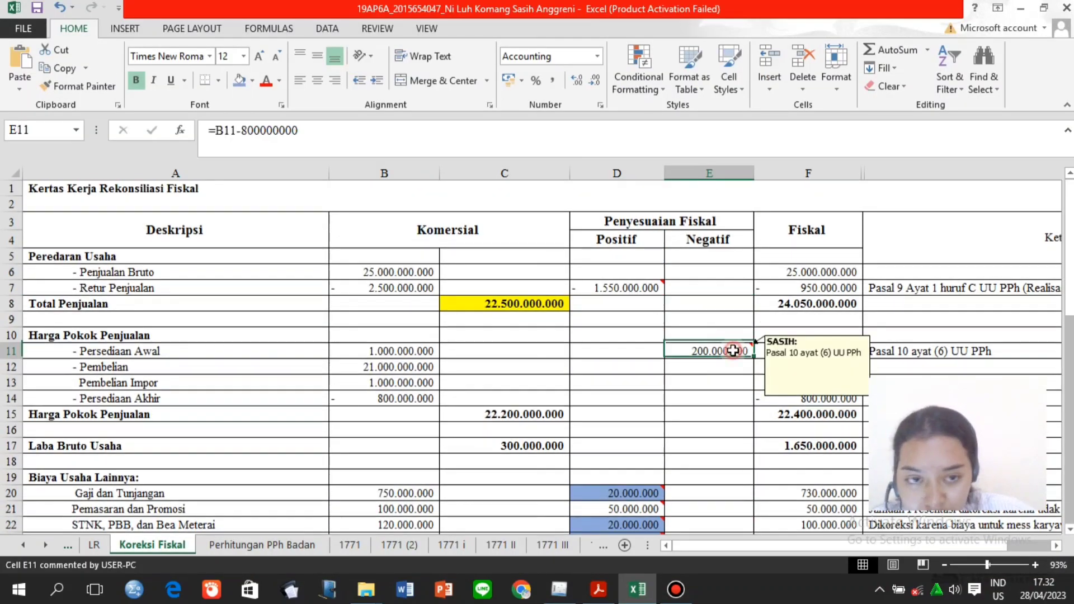
click(737, 348)
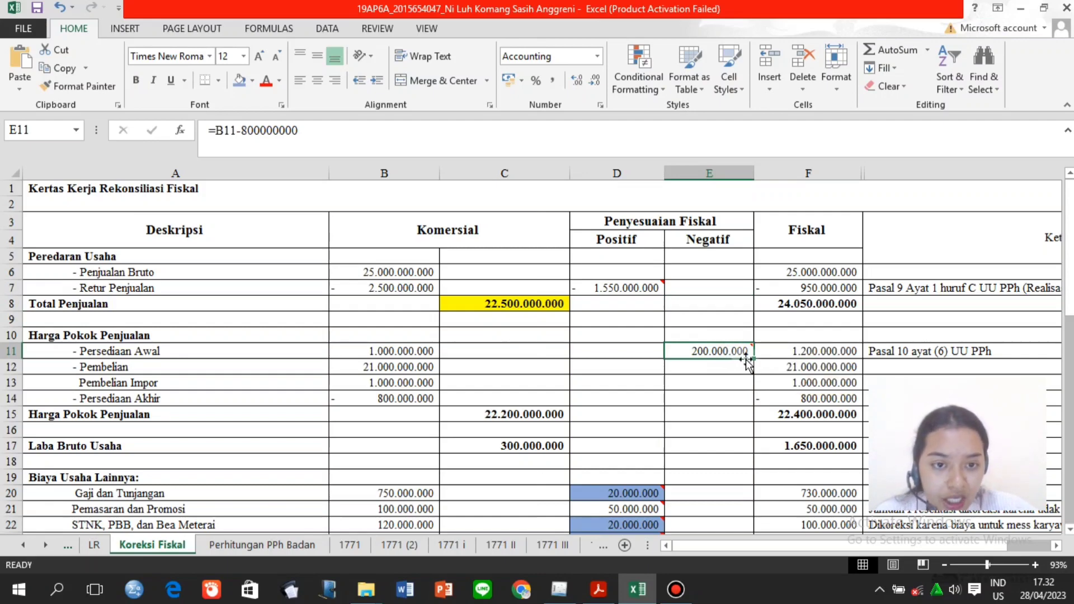
click(560, 590)
click(729, 276)
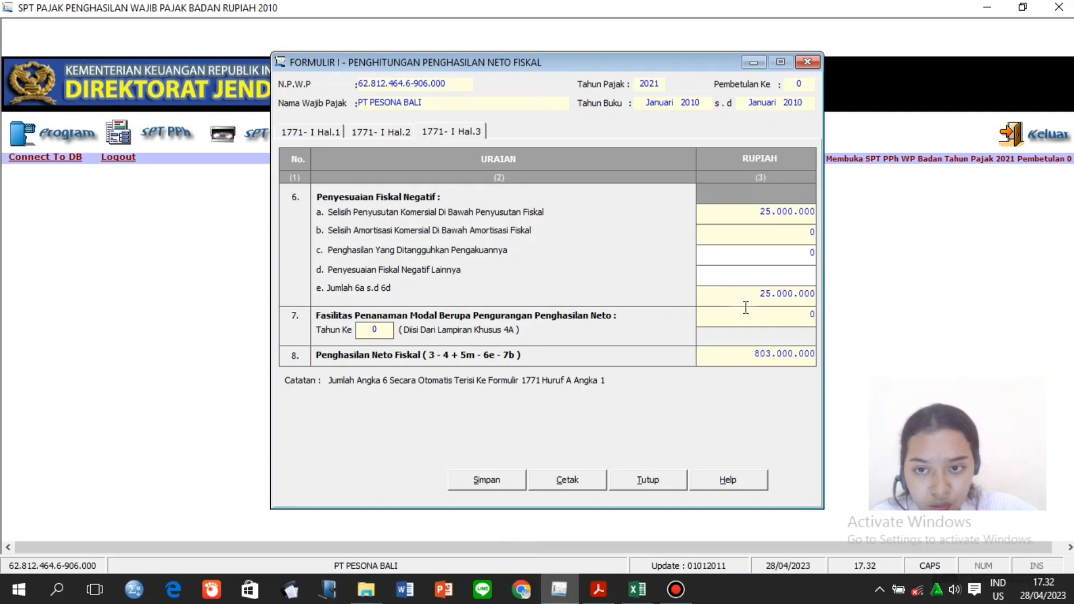
text(200000000)
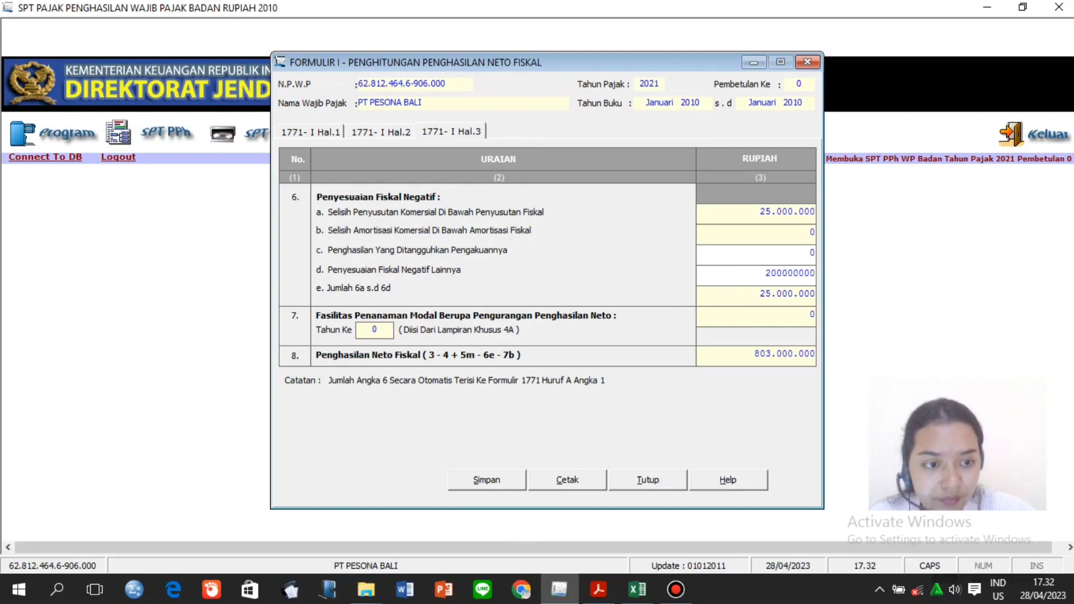
click(743, 322)
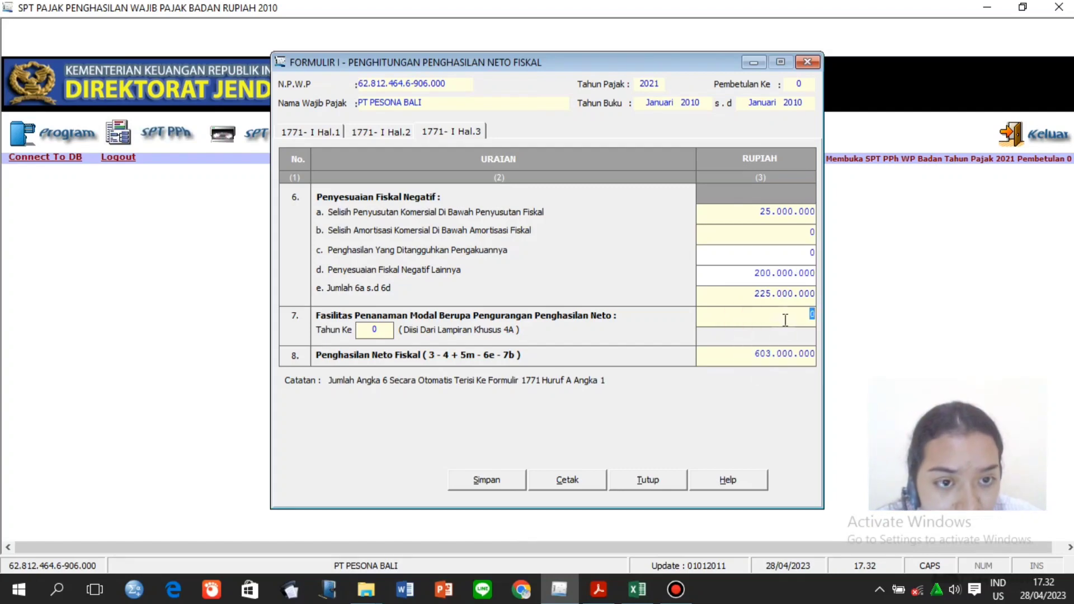
Verify row 6d and the 225.000.000 total in row 6e, then save Formulir I.
click(777, 250)
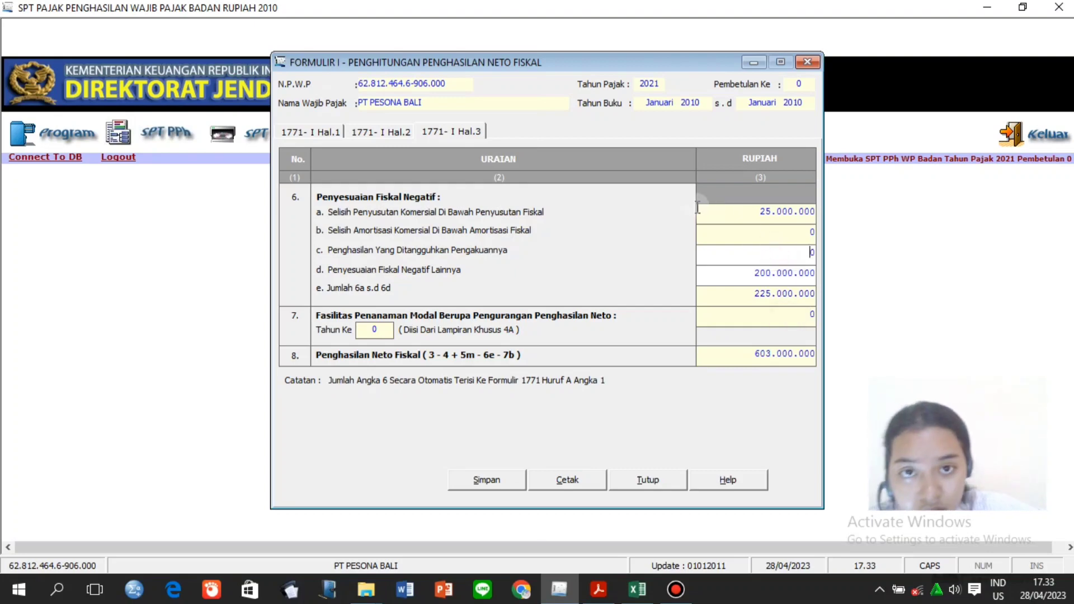
click(397, 133)
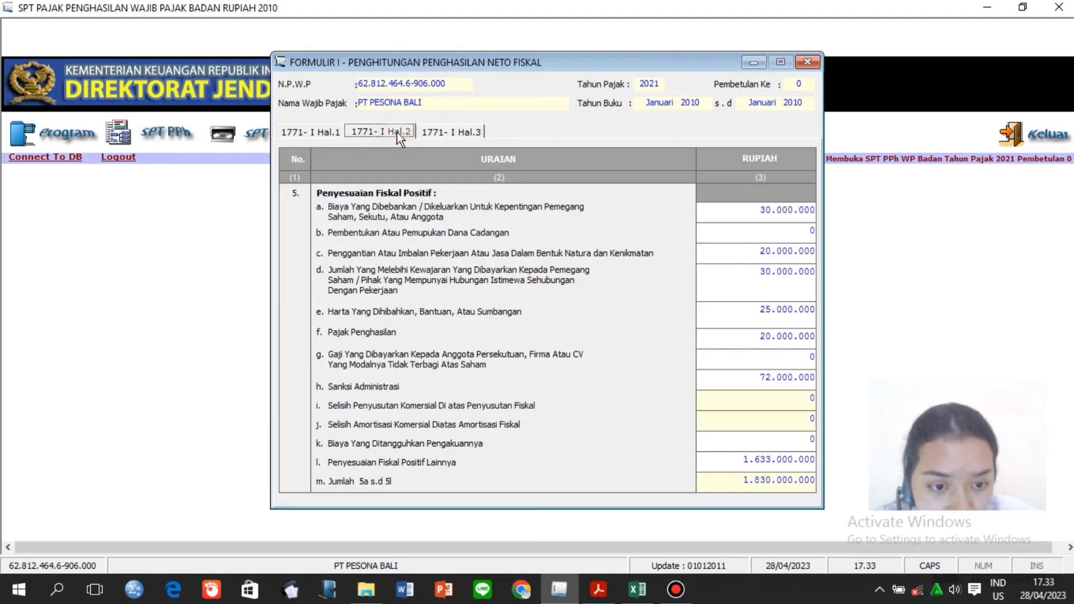
click(439, 131)
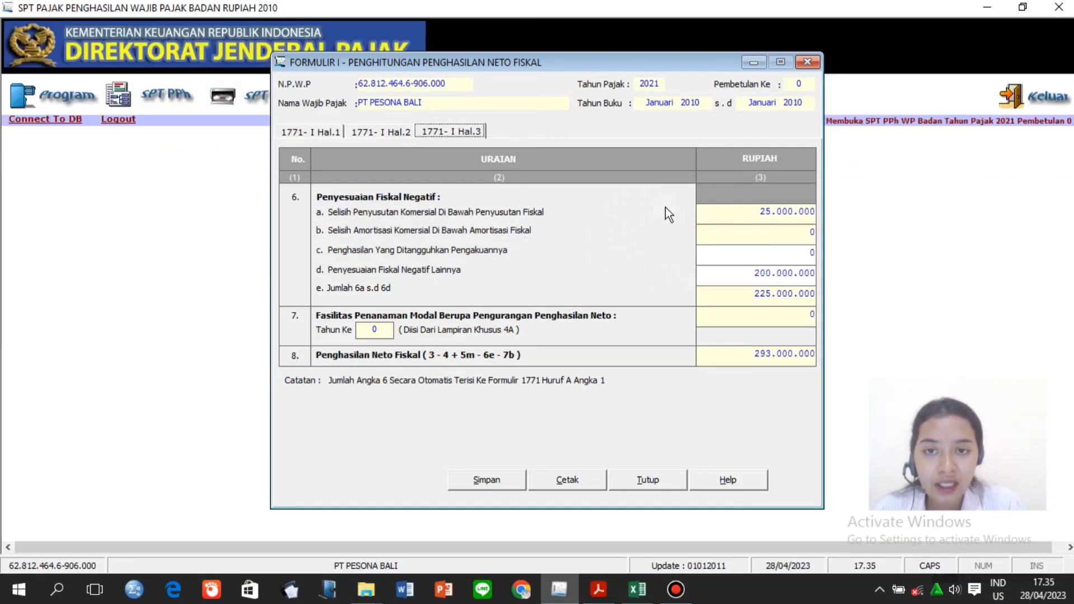
click(750, 278)
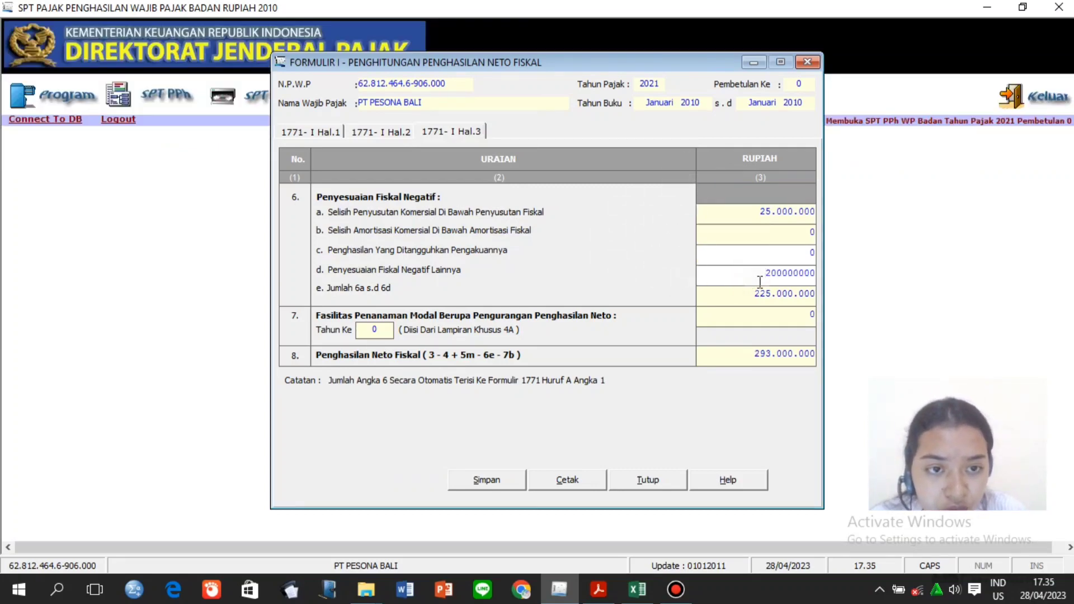
click(755, 296)
click(747, 297)
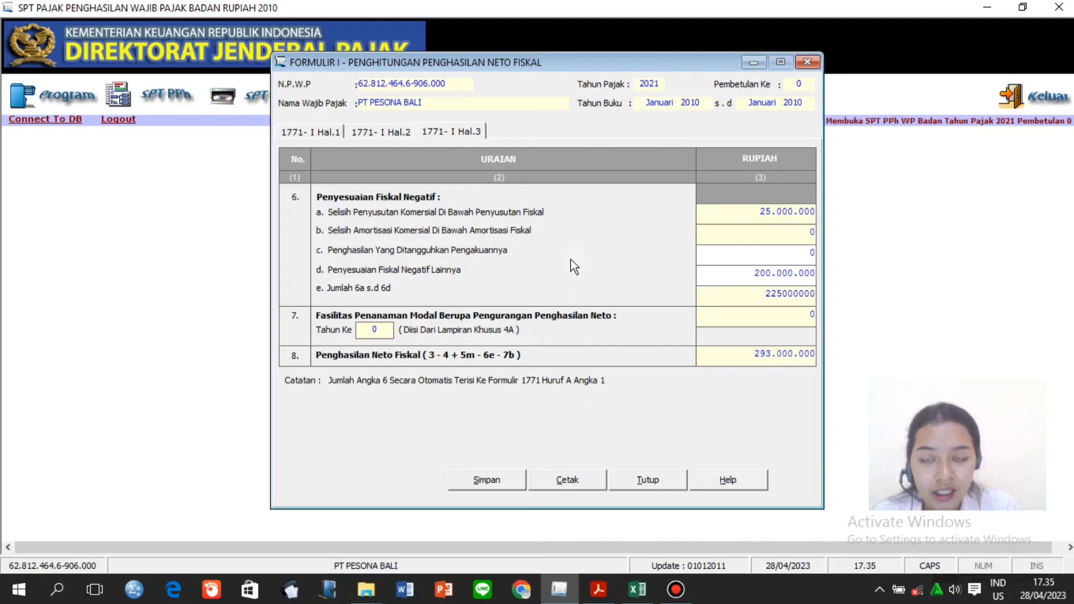
click(487, 479)
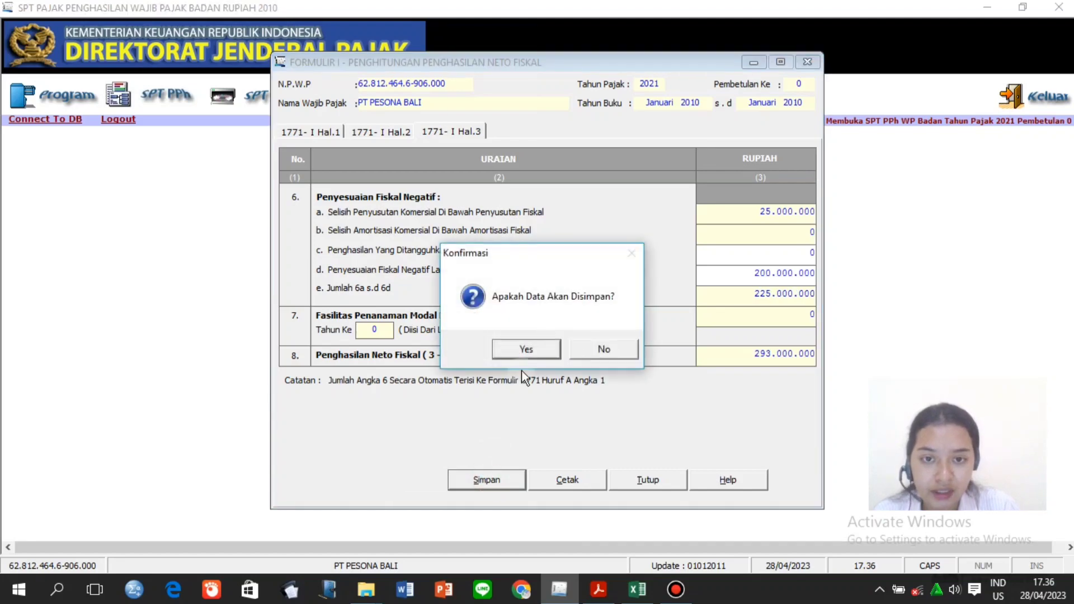
Confirm saving, dismiss the success message, and close Formulir 1771-I.
click(528, 353)
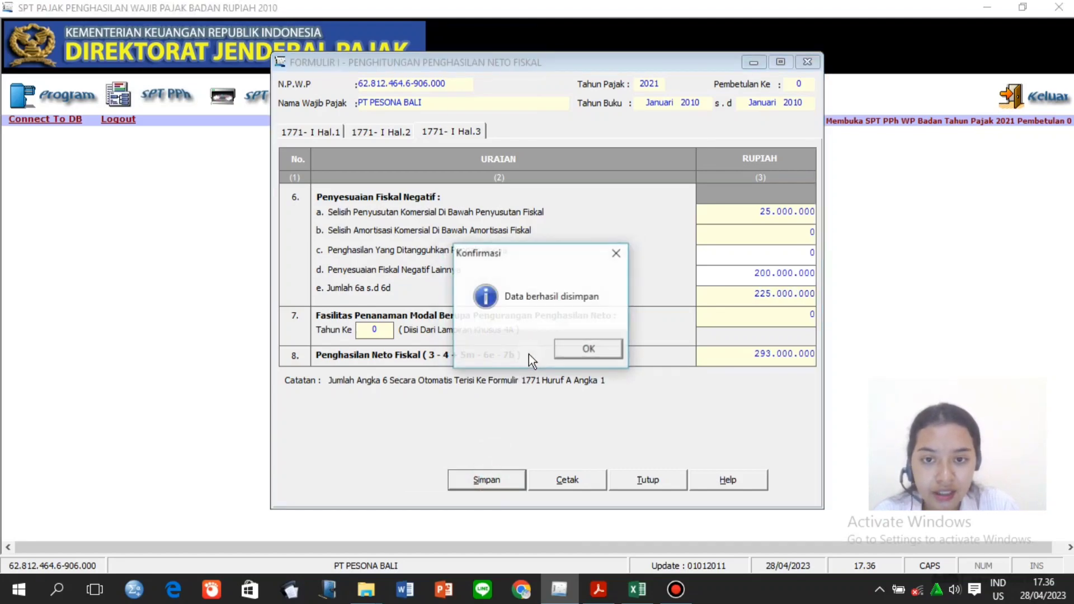
click(571, 350)
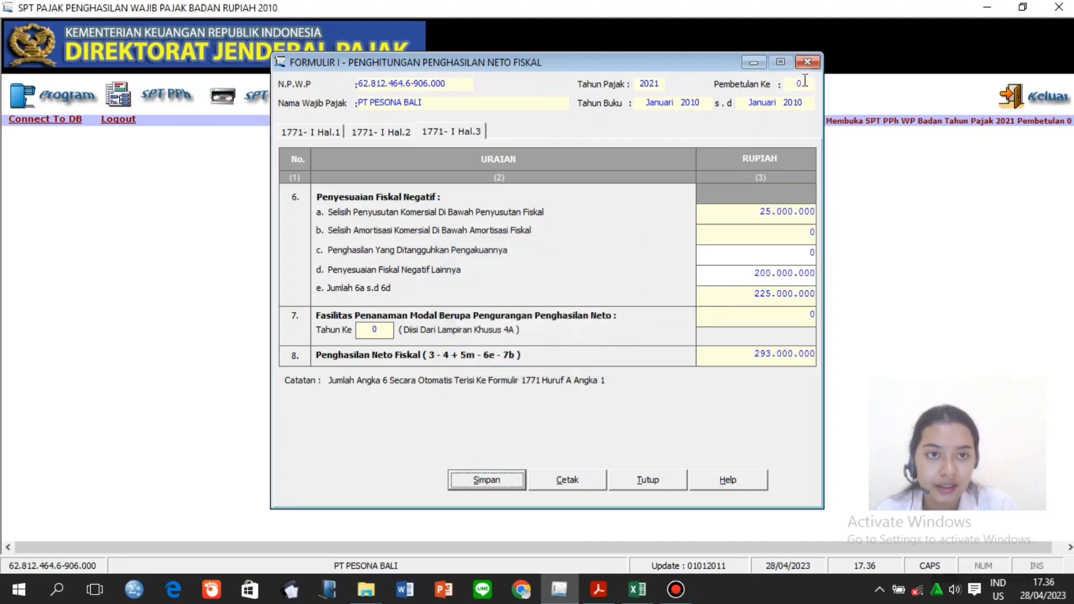
click(807, 63)
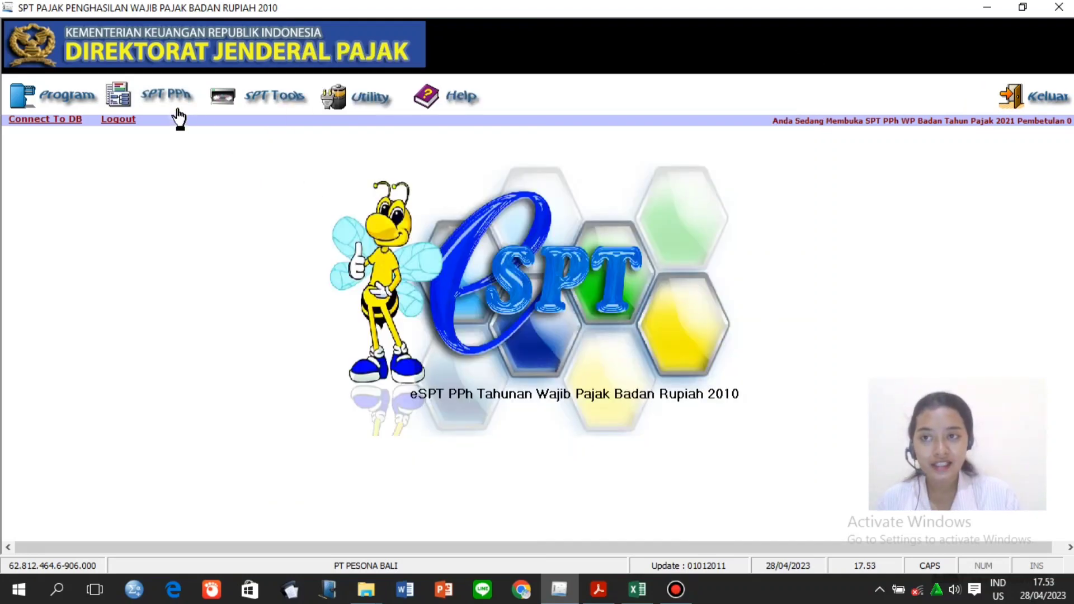
click(177, 110)
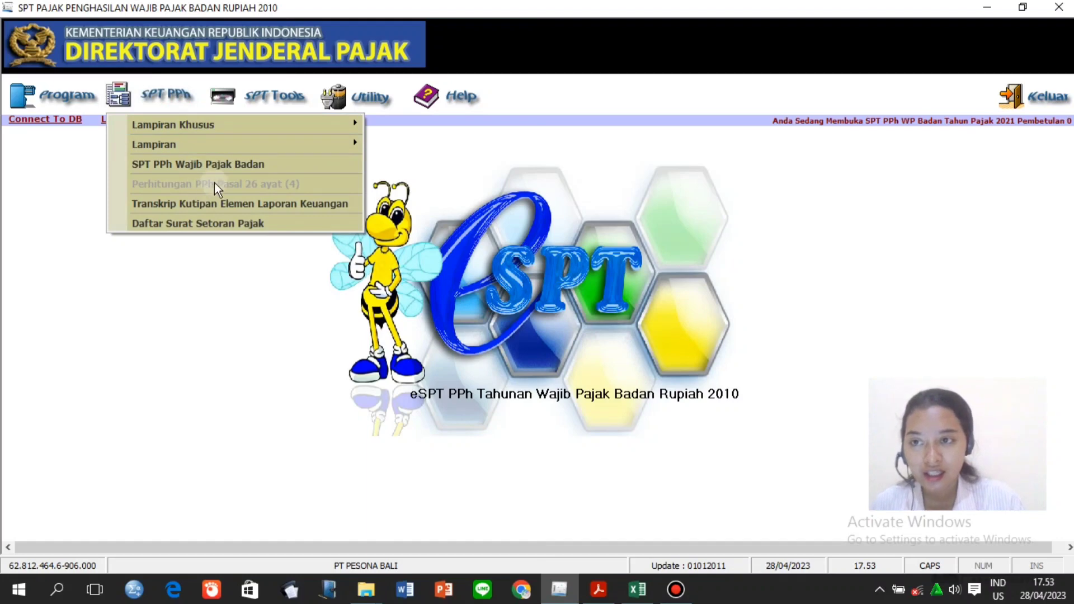
Open SPT PPh Wajib Pajak Badan, mark bookkeeping Tidak Diaudit, and view Part A–C.
click(234, 163)
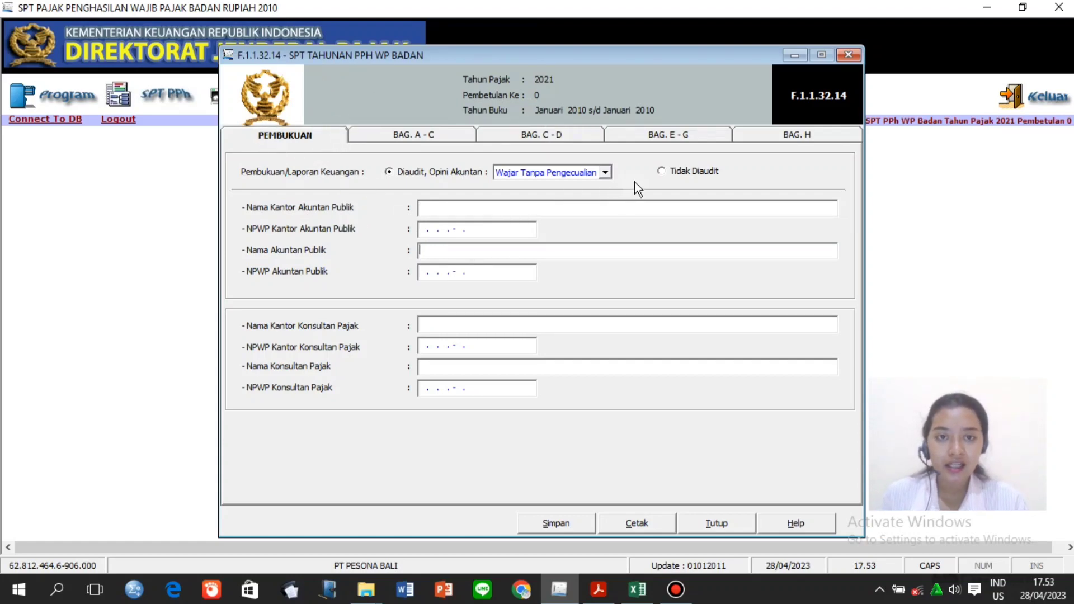
click(666, 173)
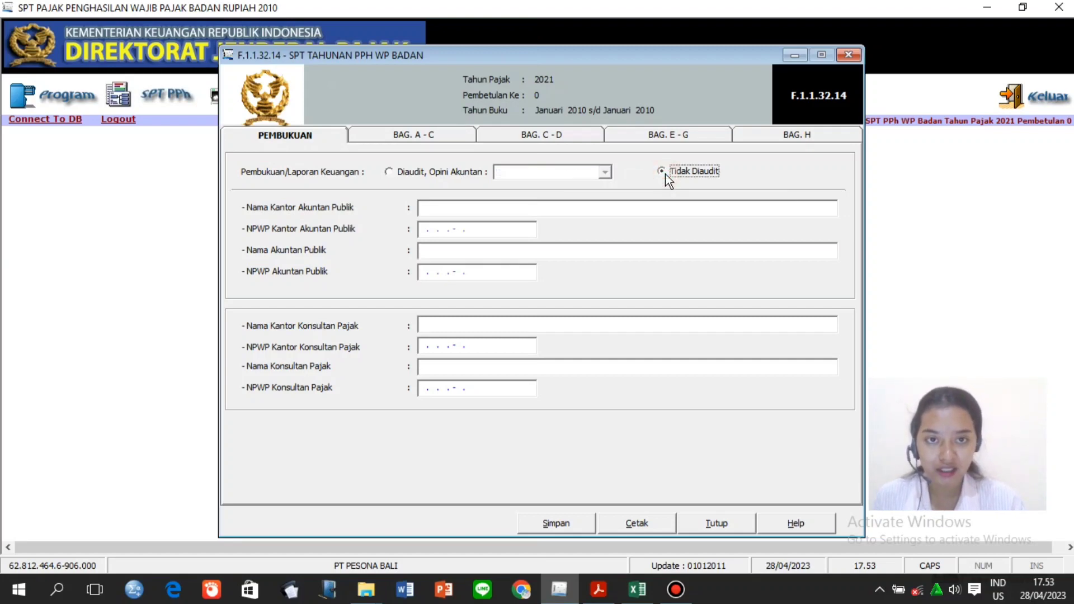
click(458, 133)
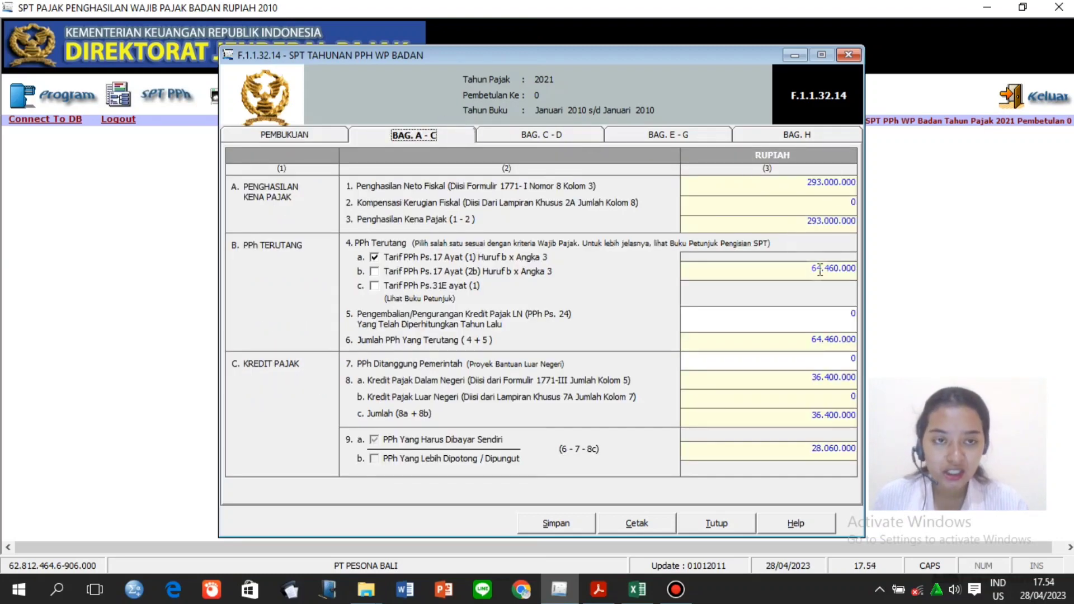
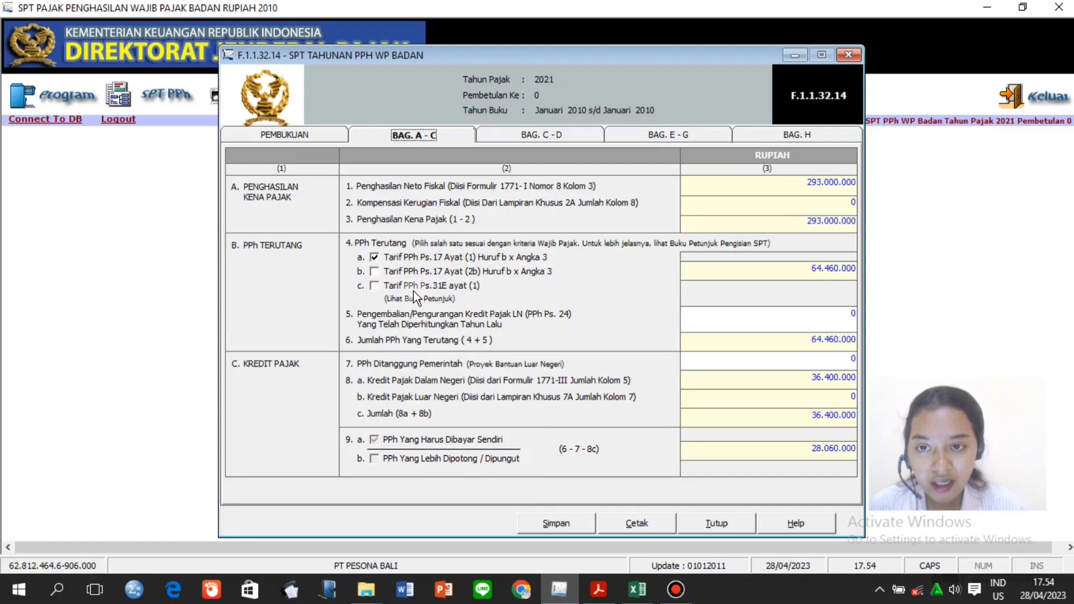
Tick the 4c Tarif PPh Ps.31E rate and delete its auto-calculated tax amount.
click(374, 286)
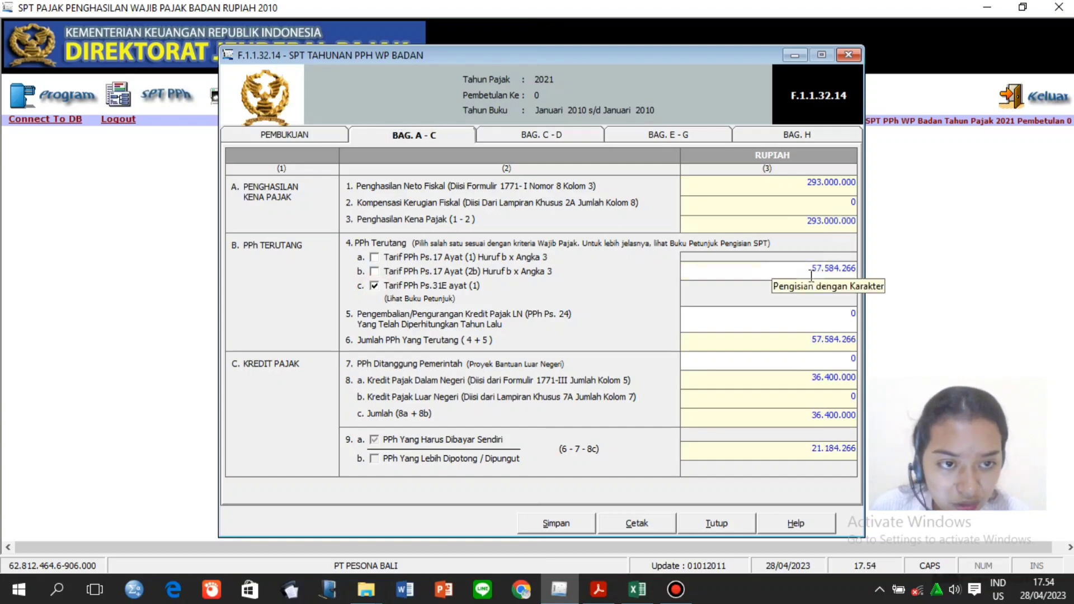
drag(805, 272, 866, 270)
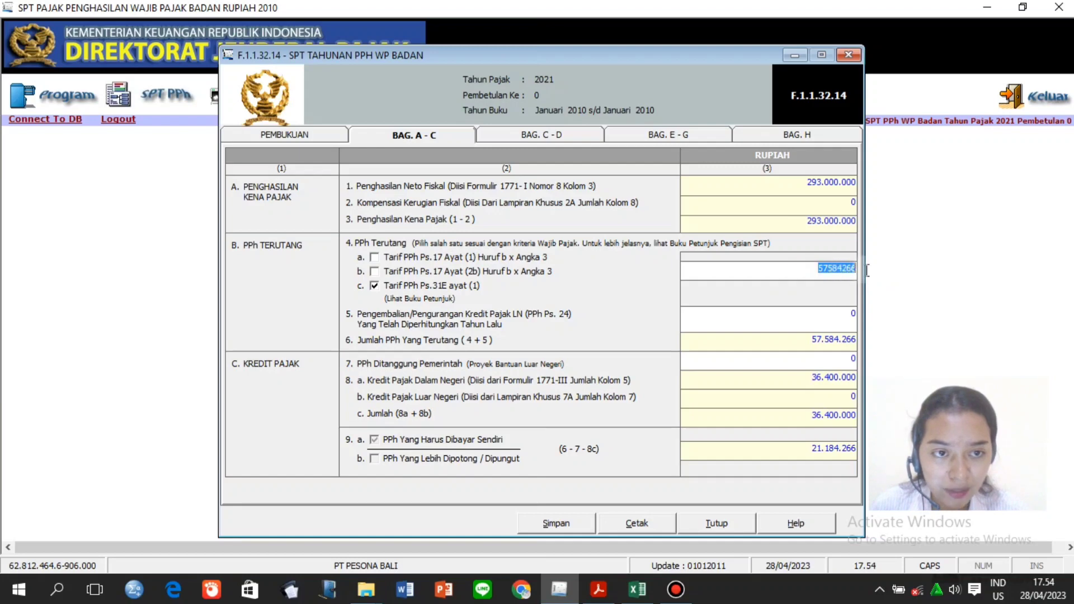
key(BackSpace)
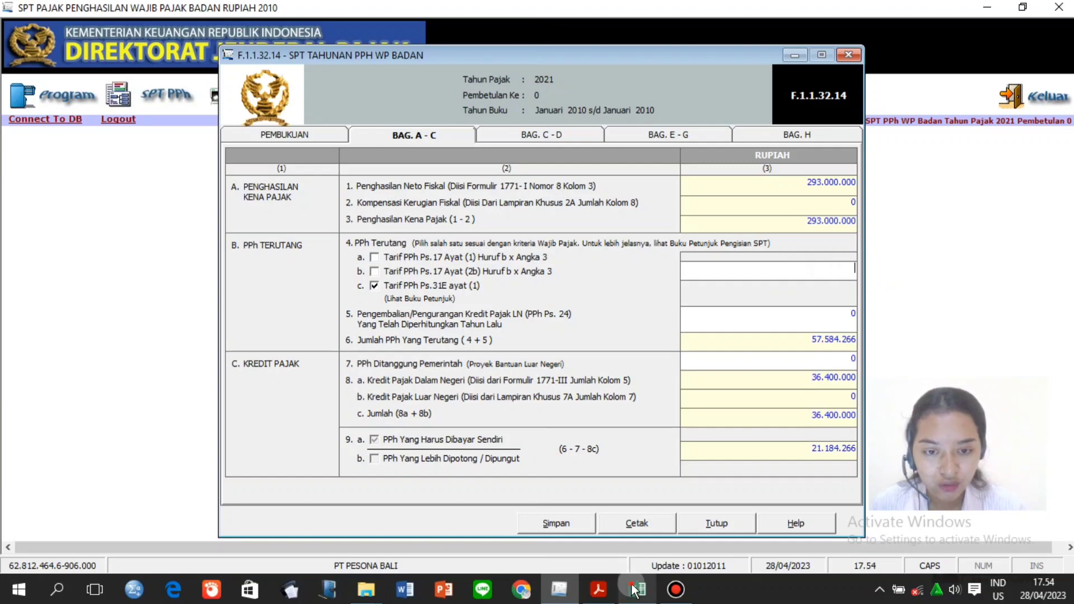
Check the Total PPh Terutang in cell D13 of the tax calculation spreadsheet.
click(635, 591)
click(439, 373)
scroll(440, 374, up, 7)
click(439, 374)
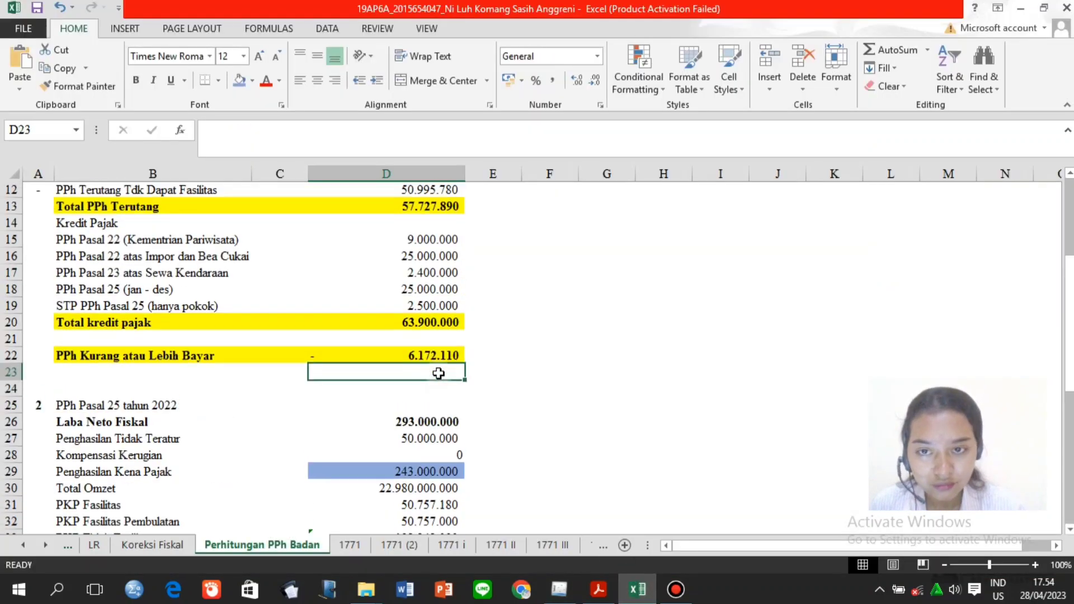
click(432, 211)
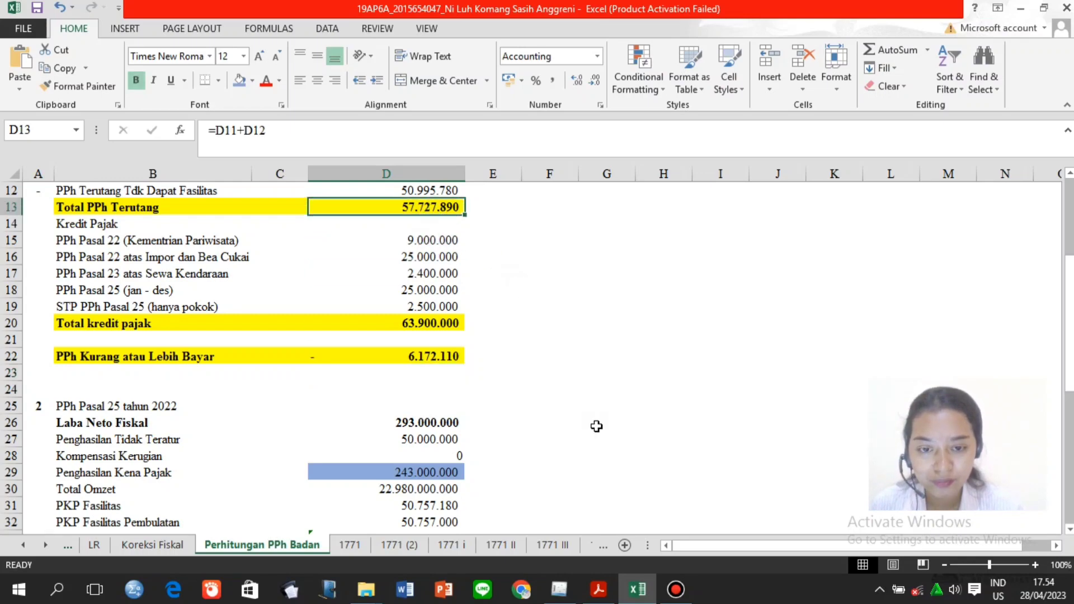
click(559, 590)
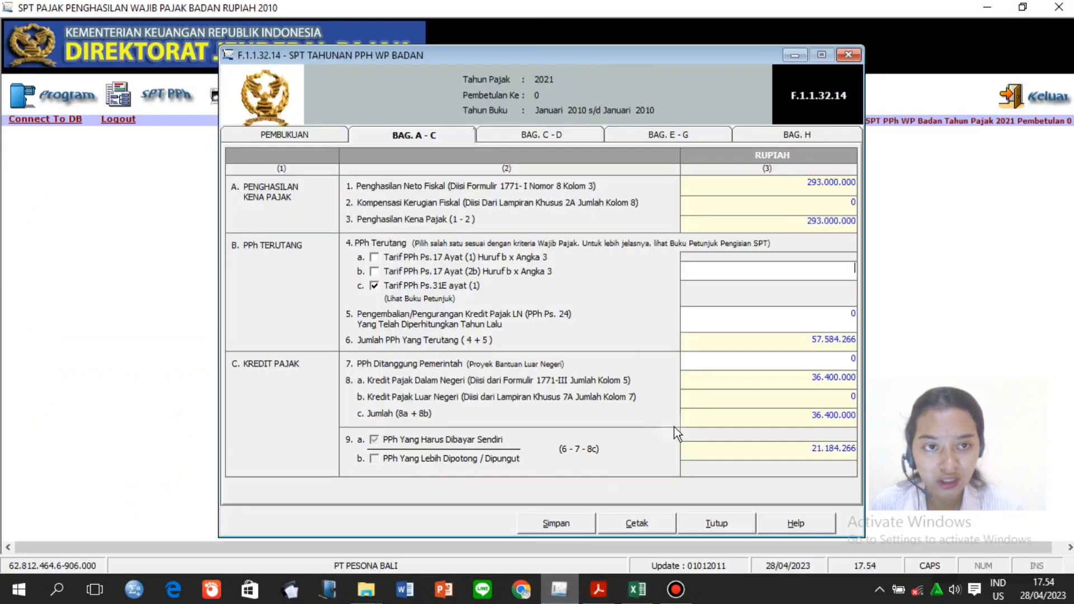
Enter 57.727.890 as the line 4c Ps.31E tax, making 9a 21.327.890, and save.
click(854, 270)
text(577)
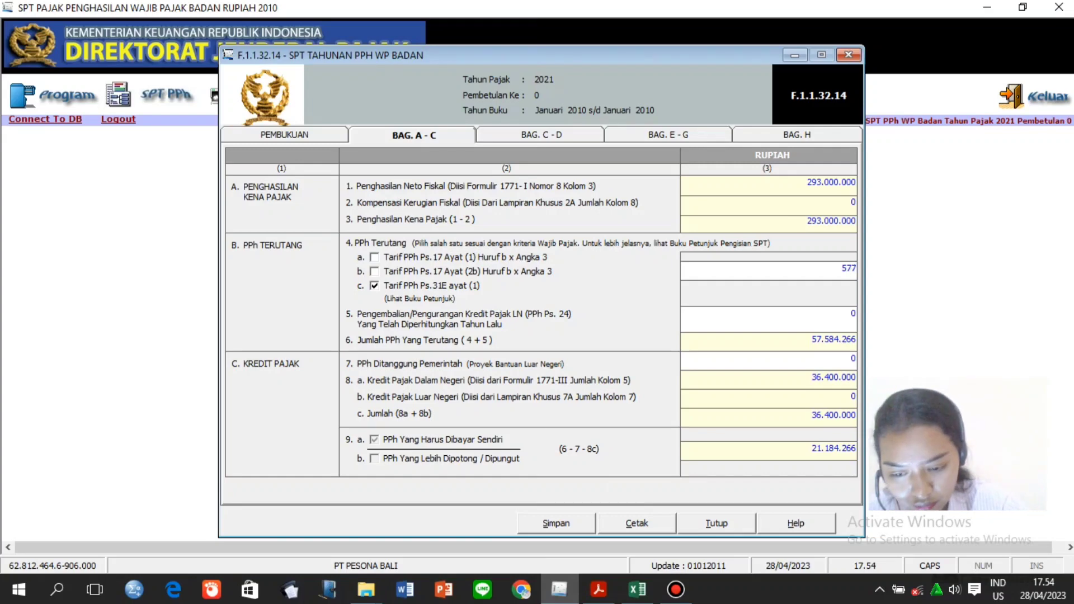
text(27890)
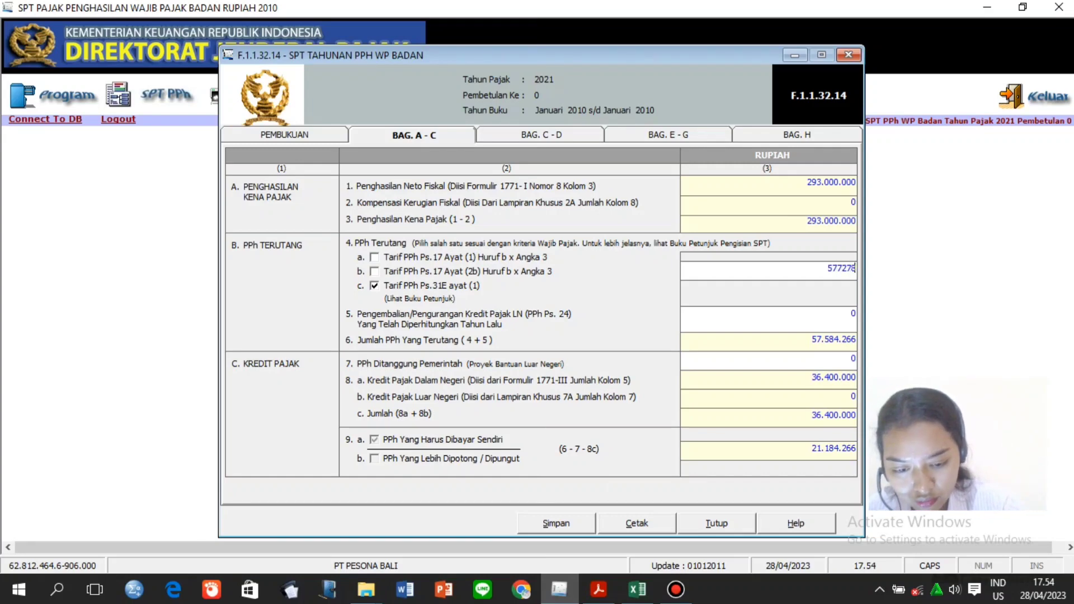
click(765, 320)
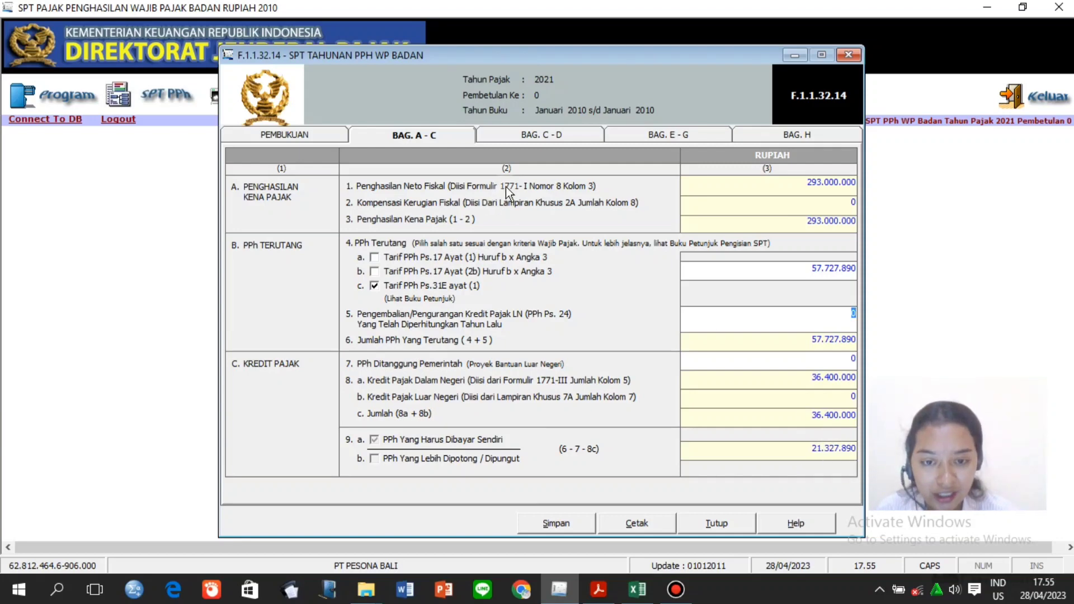
click(563, 524)
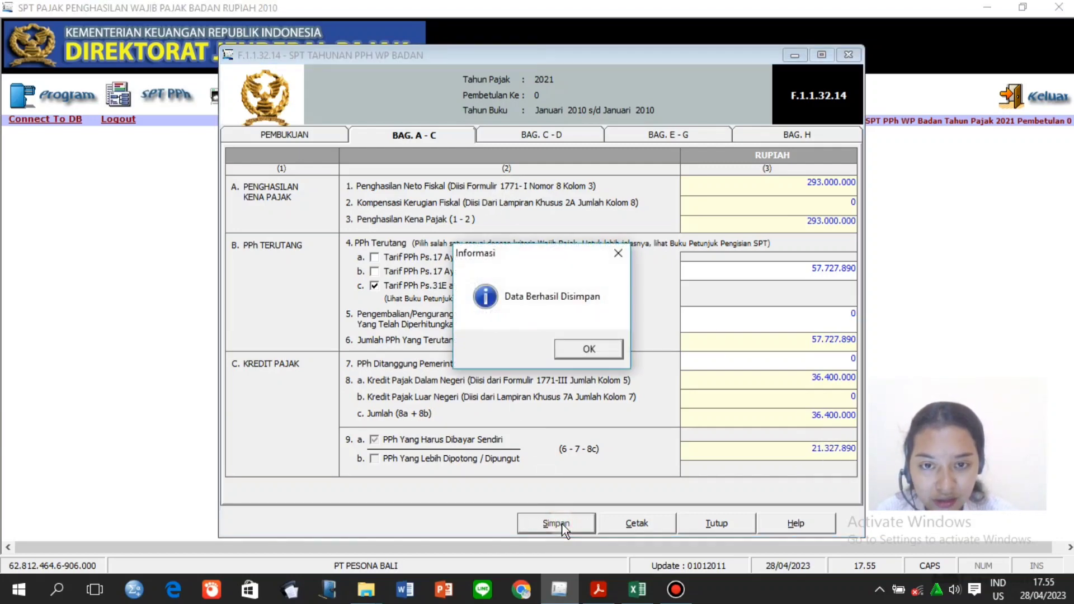
click(570, 357)
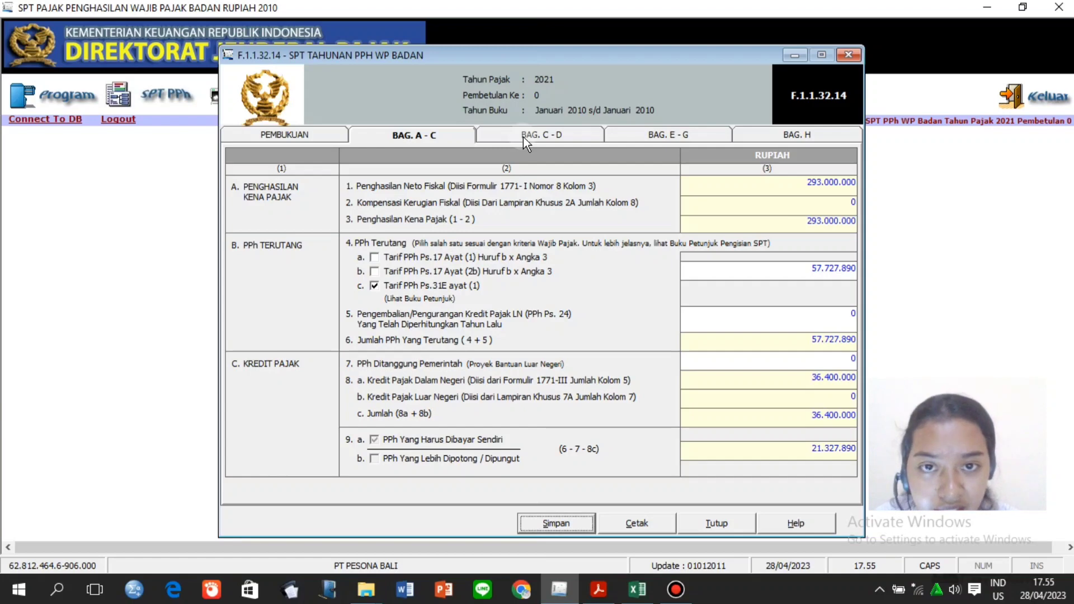
click(523, 136)
Enter the 25.000.000 monthly Ps.25 payment in row 10a, checking the case PDF.
click(736, 217)
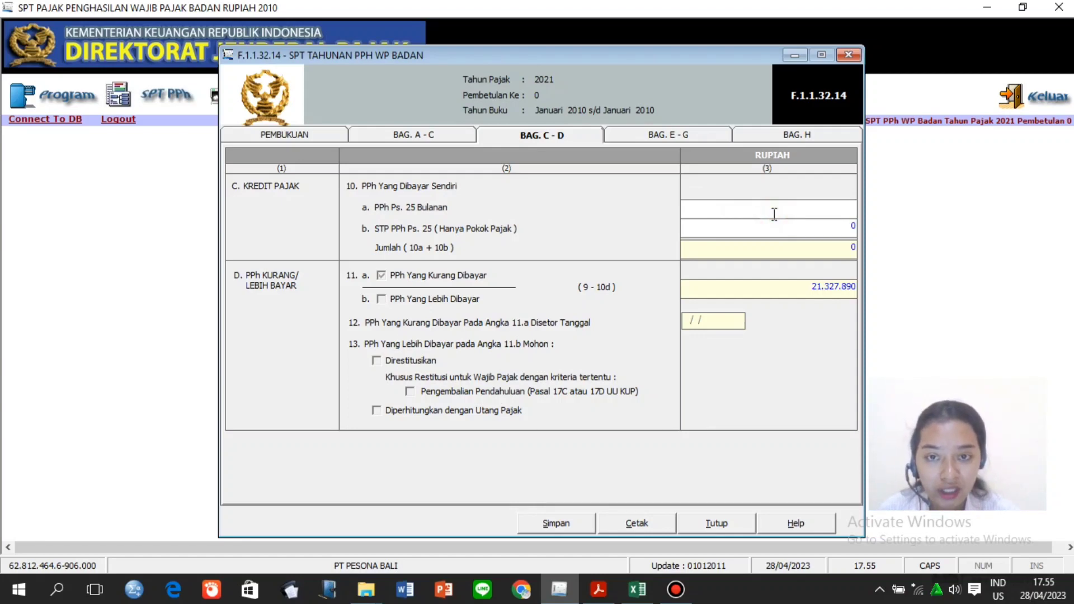
click(598, 589)
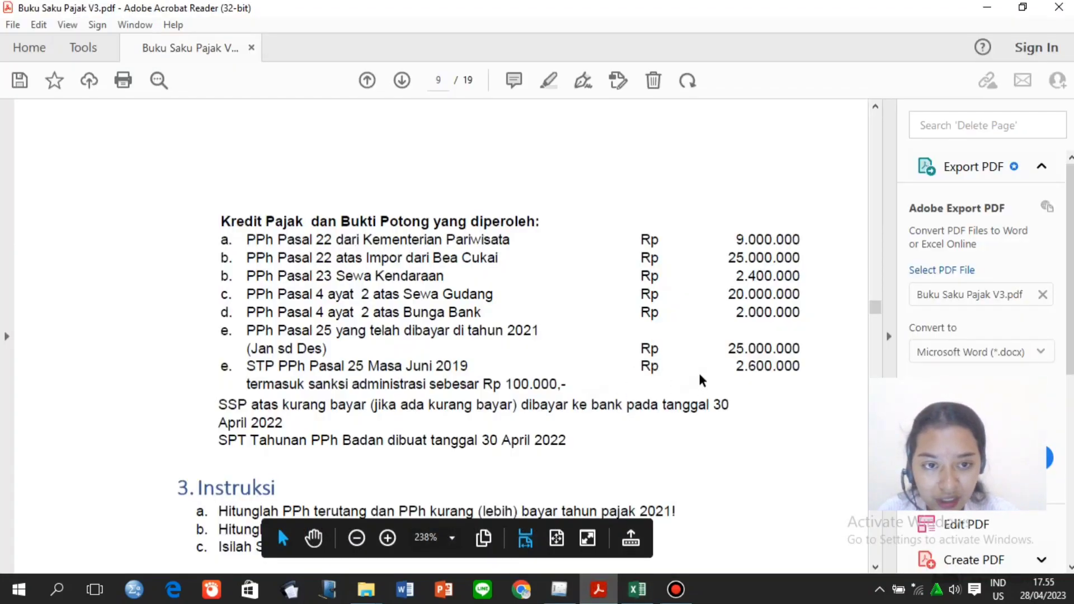
drag(719, 341, 747, 343)
drag(795, 345, 808, 343)
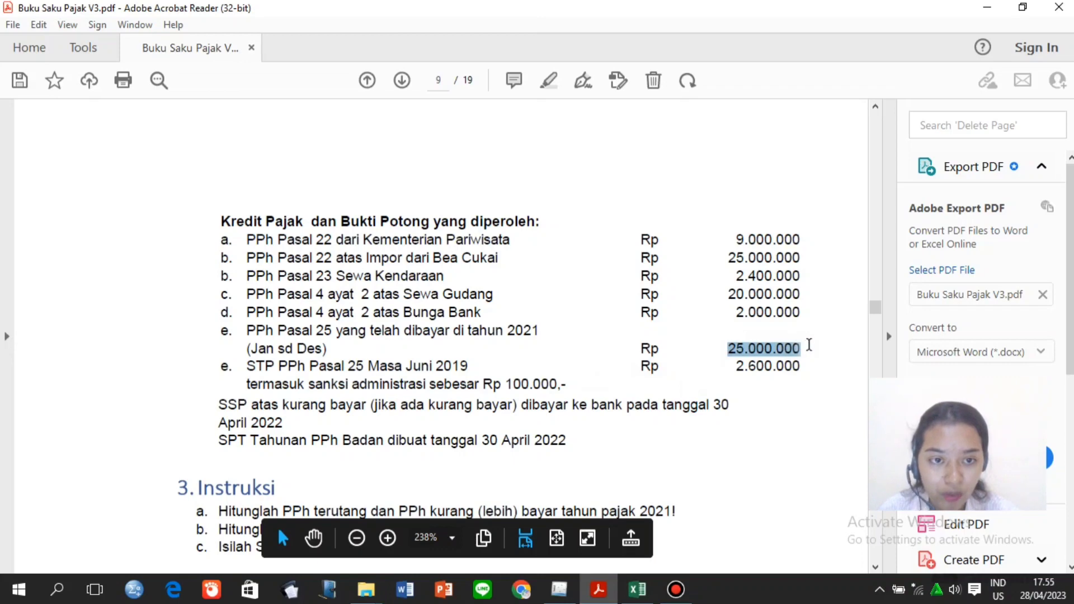
click(560, 590)
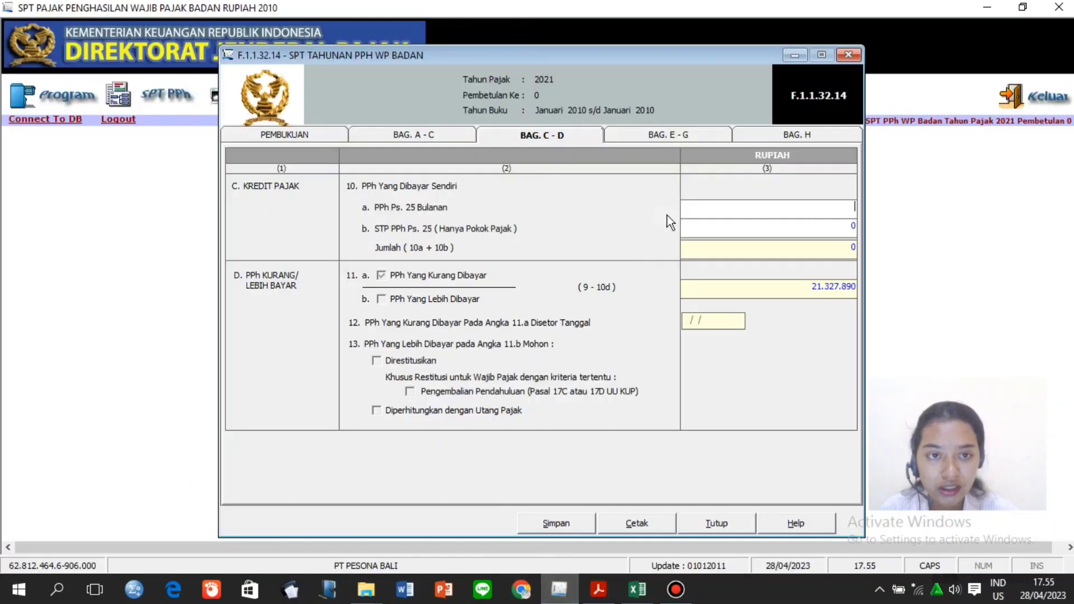
text(25000000)
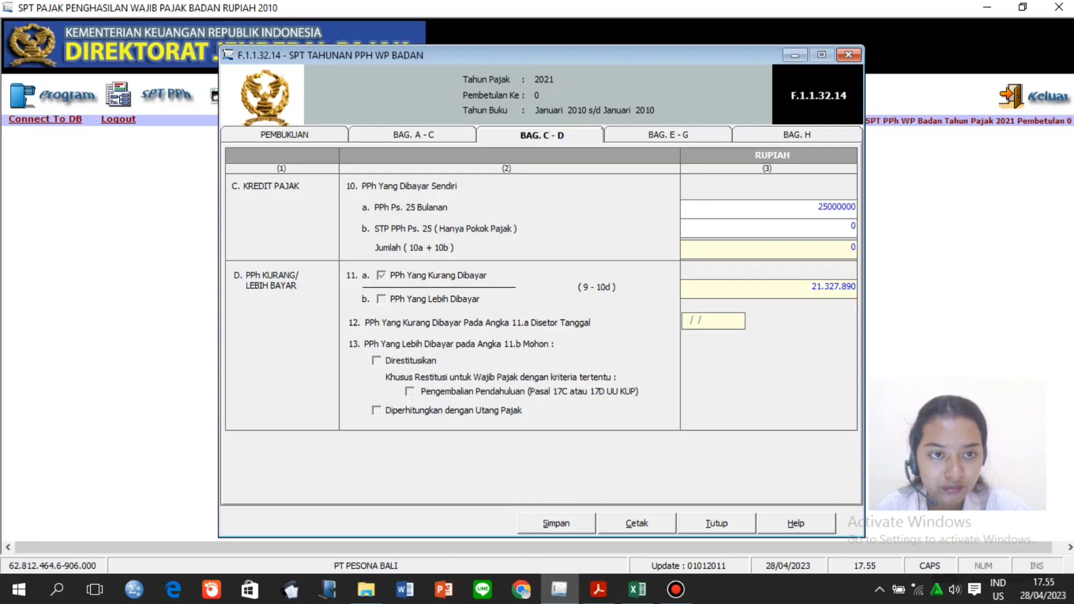
click(746, 230)
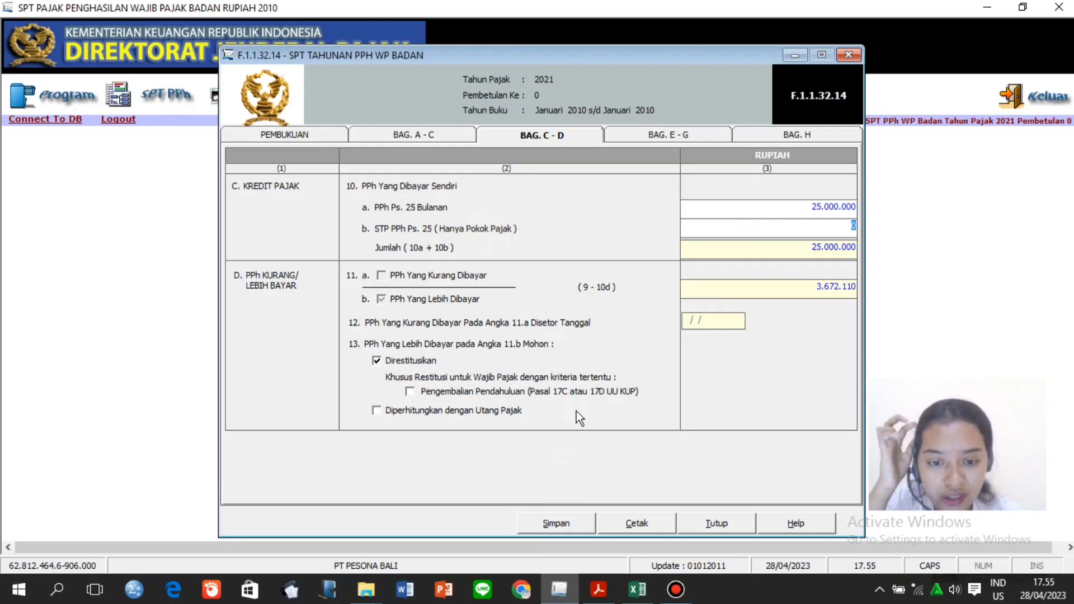
Enter the 2.500.000 STP Pasal 25 payment in row 10b, bringing total credits to 27.500.000.
click(599, 590)
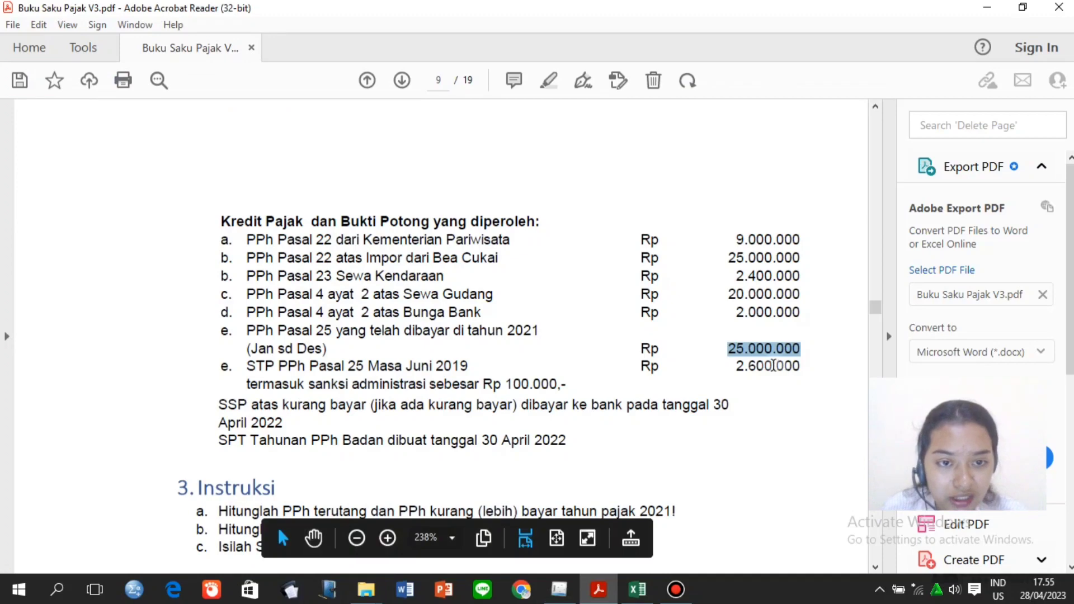
click(774, 365)
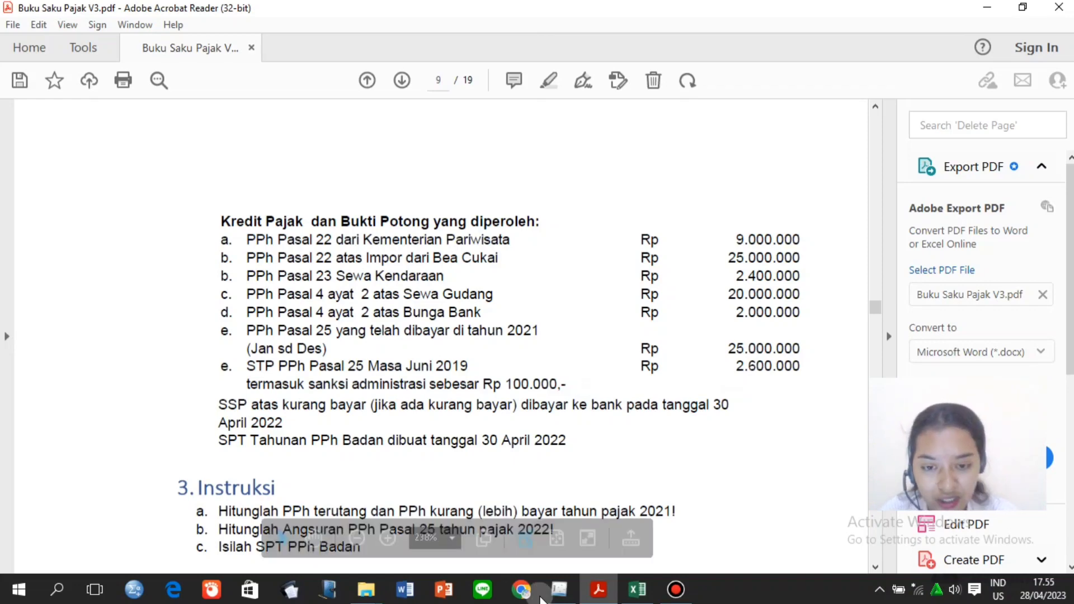
mouse_move(559, 588)
click(574, 542)
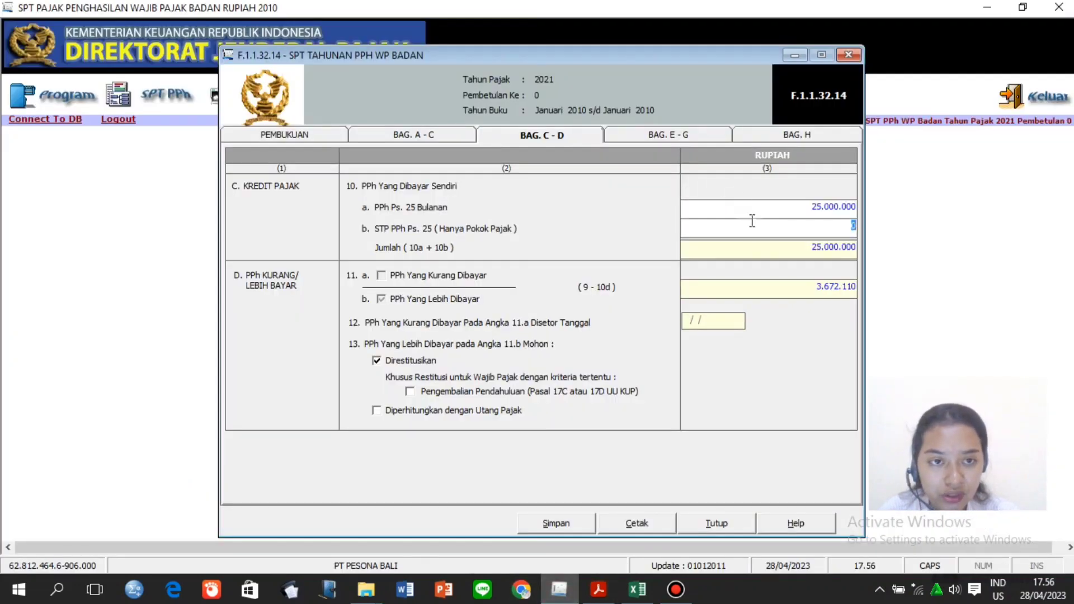
key(BackSpace)
text(2.500.0)
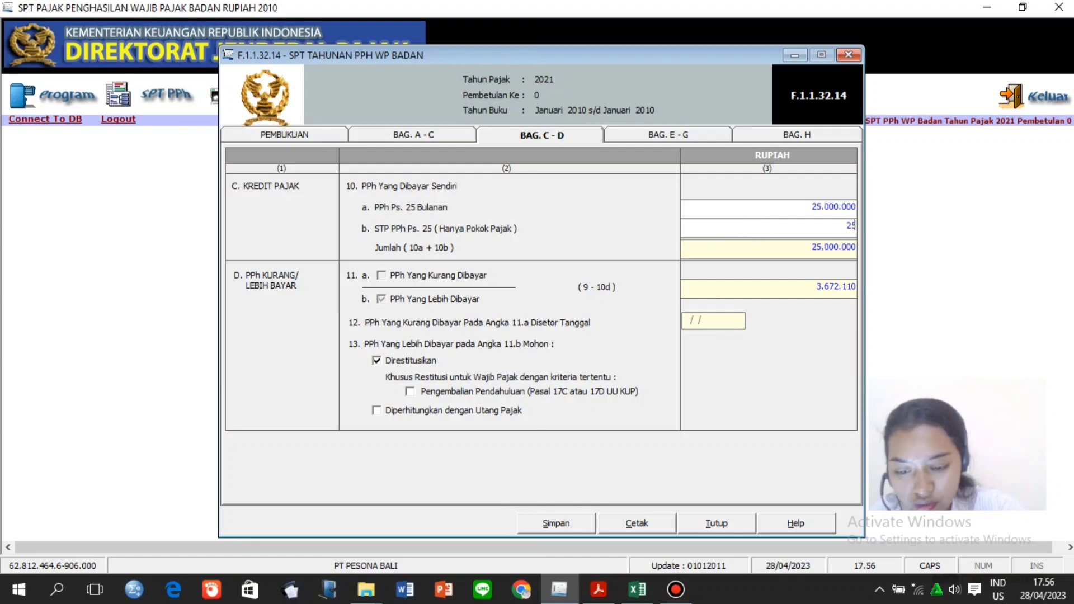
text(00000)
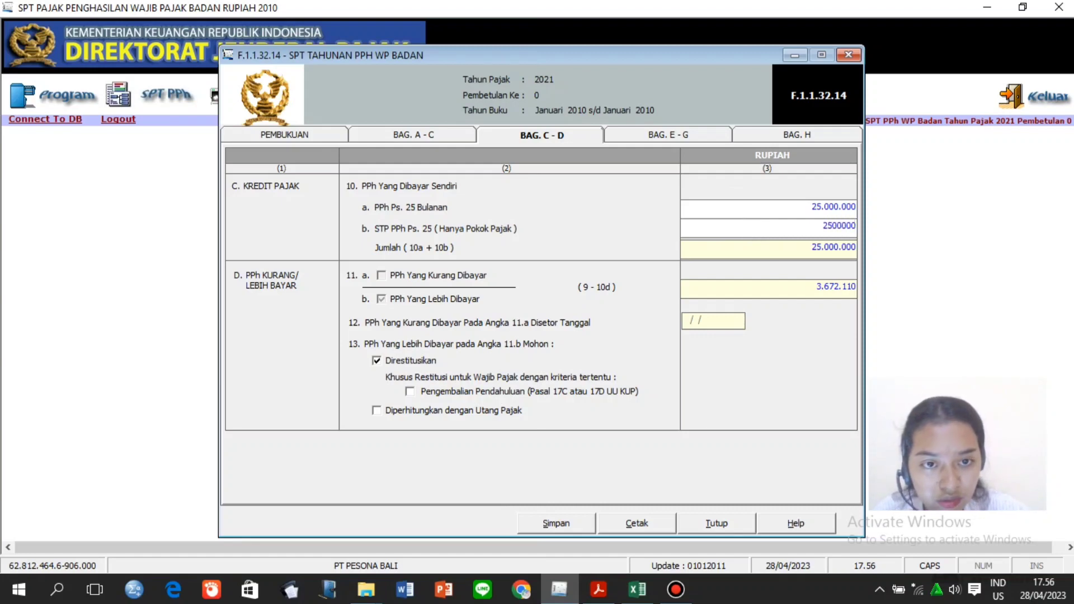
click(783, 250)
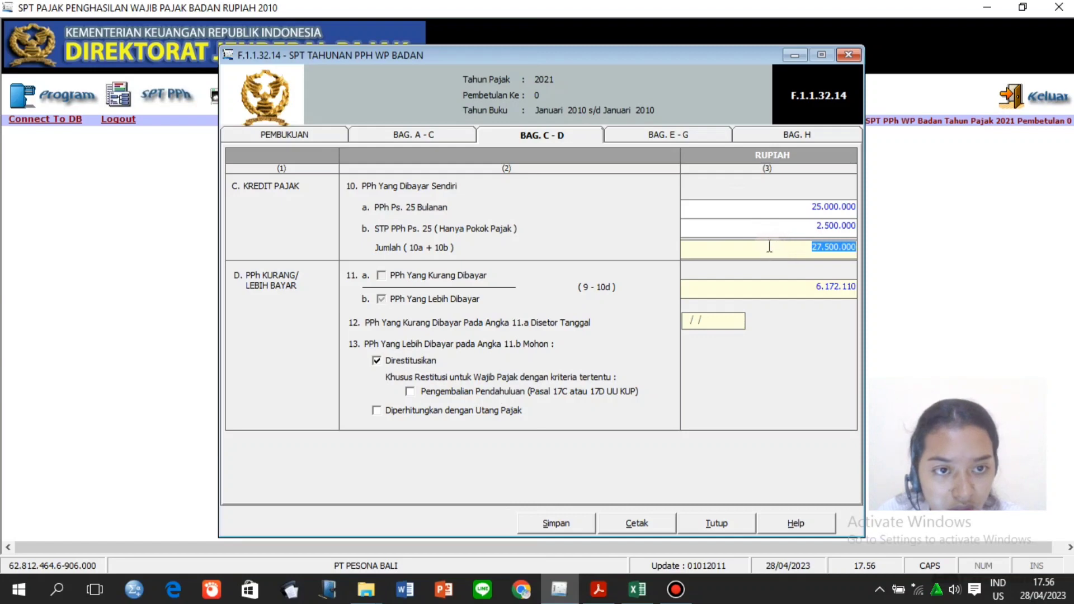
click(768, 228)
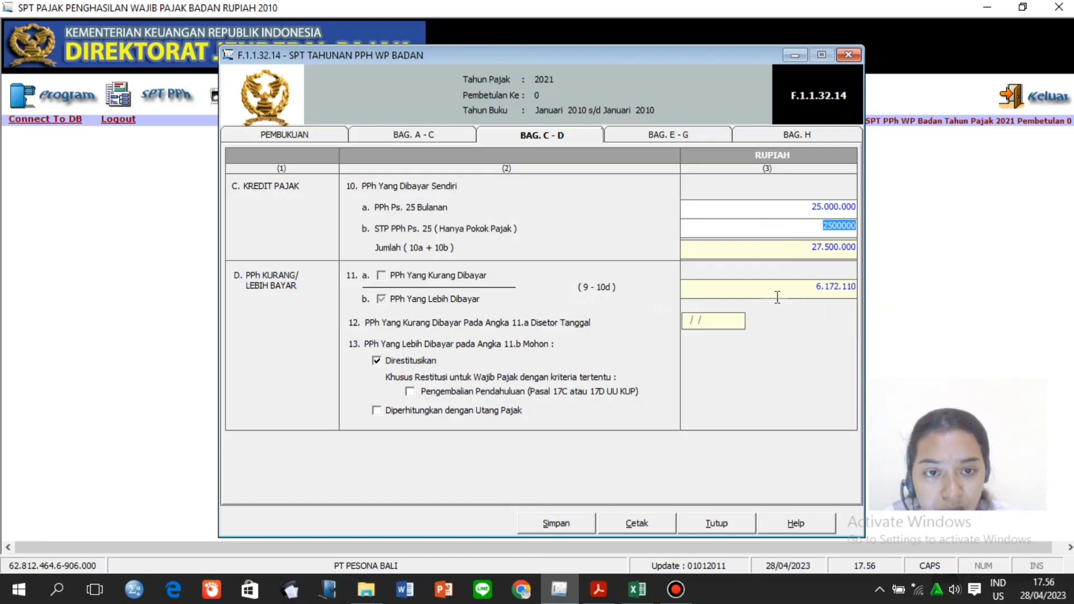
Keep Direstitusikan ticked for the 6.172.110 refundable overpayment.
click(378, 361)
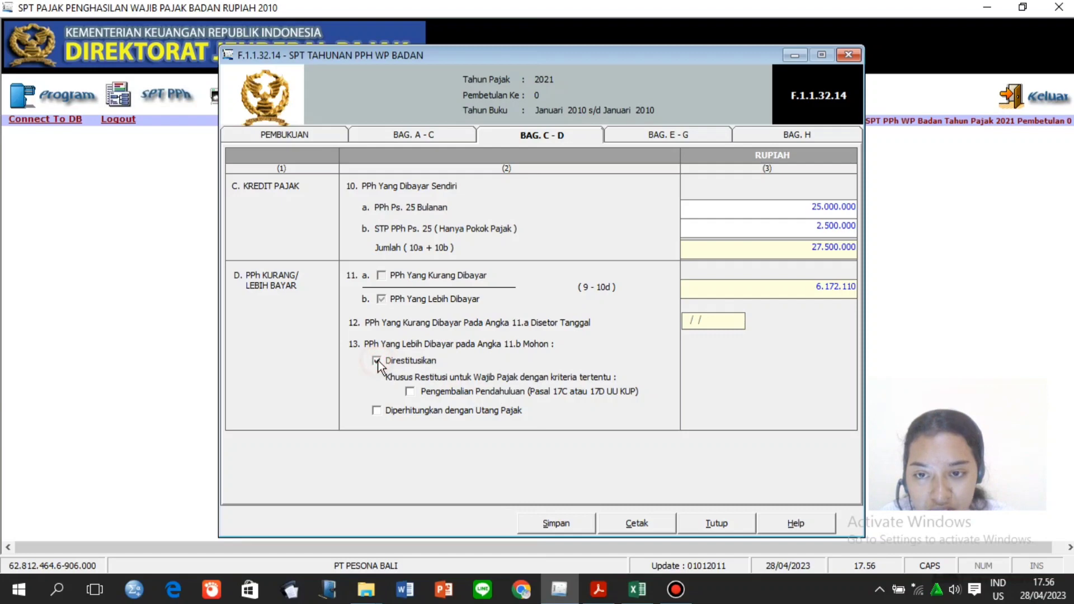
click(669, 135)
click(731, 184)
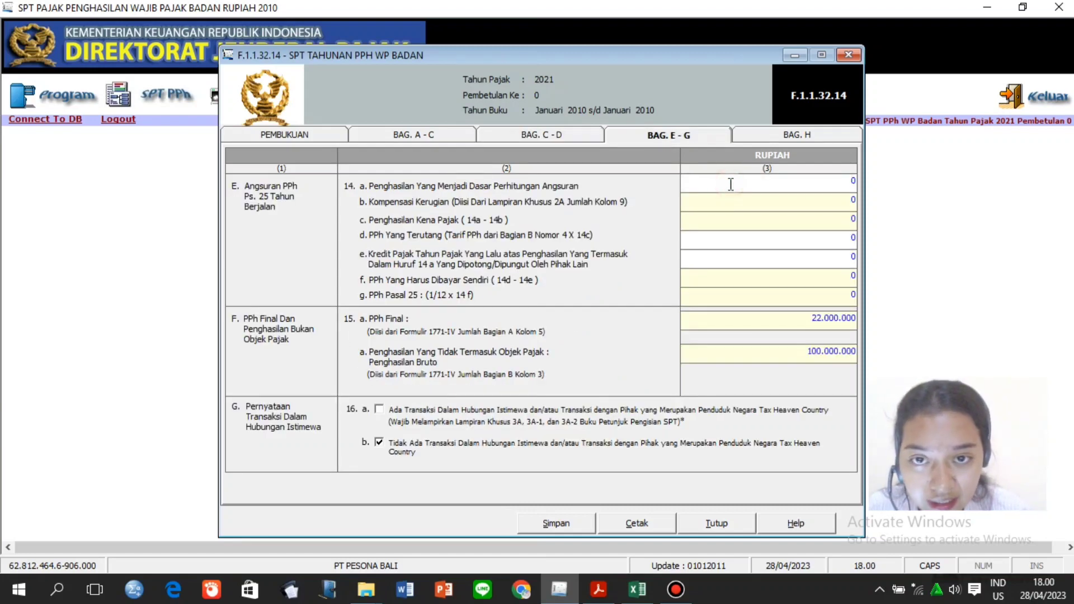
Enter 243.000.000 in row 14a, giving 47.757.600 tax payable, and clear the 14e zero.
key(BackSpace)
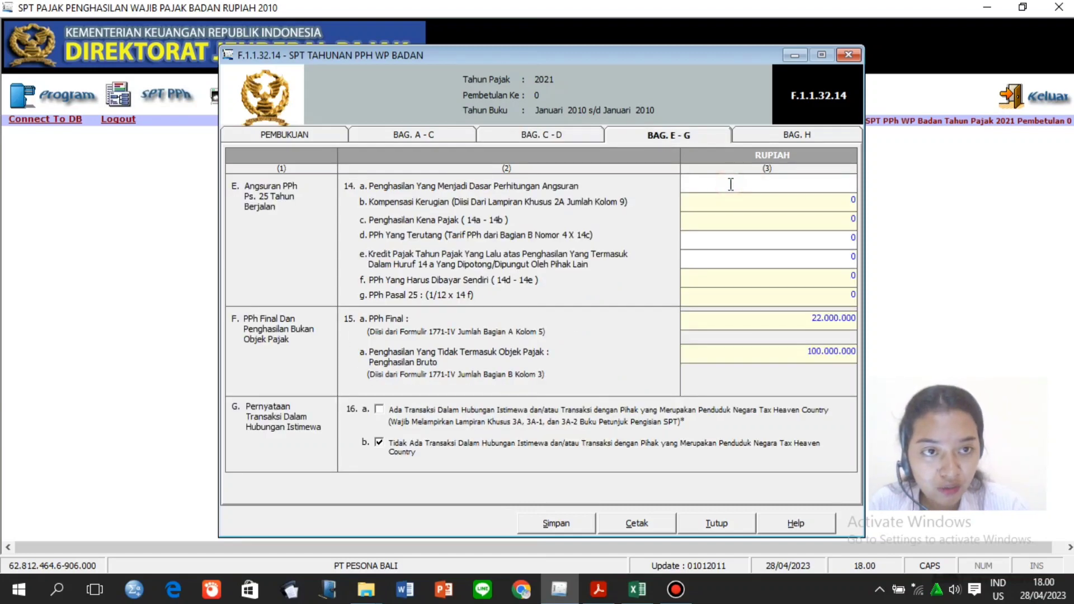
click(633, 600)
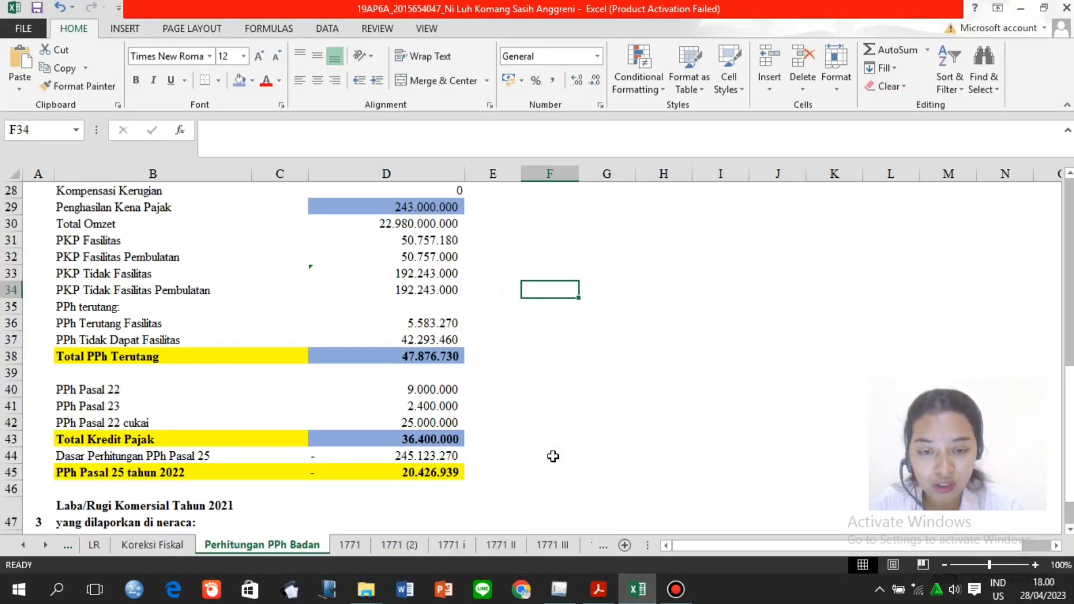
click(559, 590)
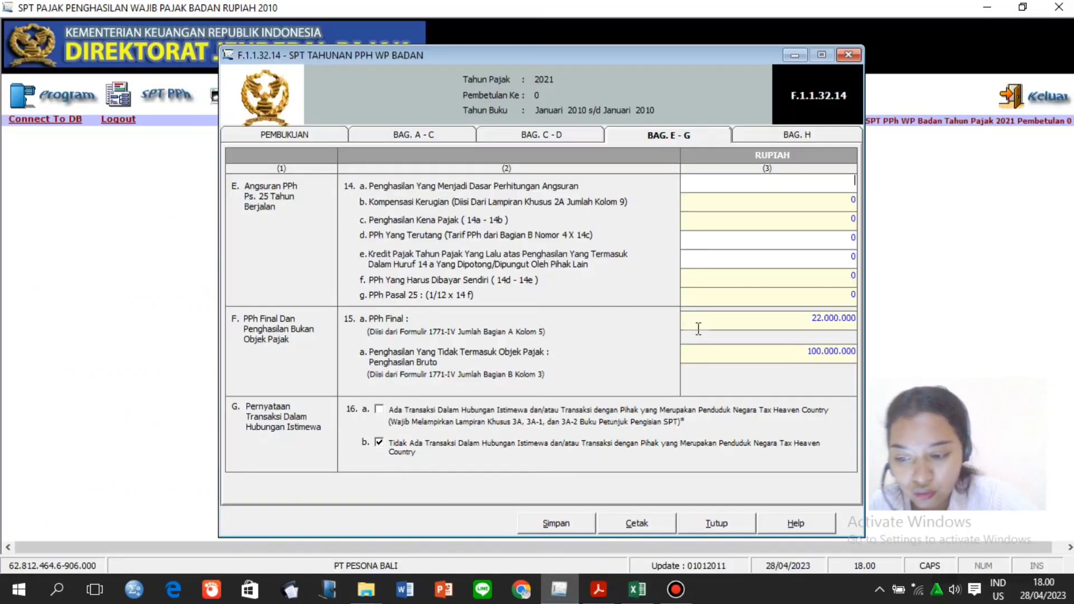
text(243000)
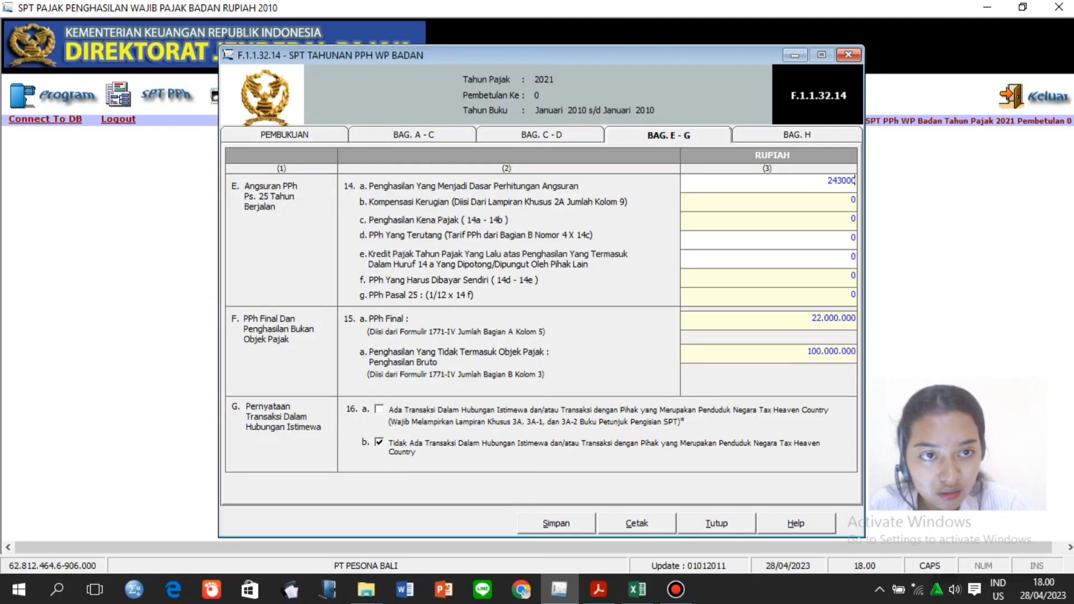
text(000)
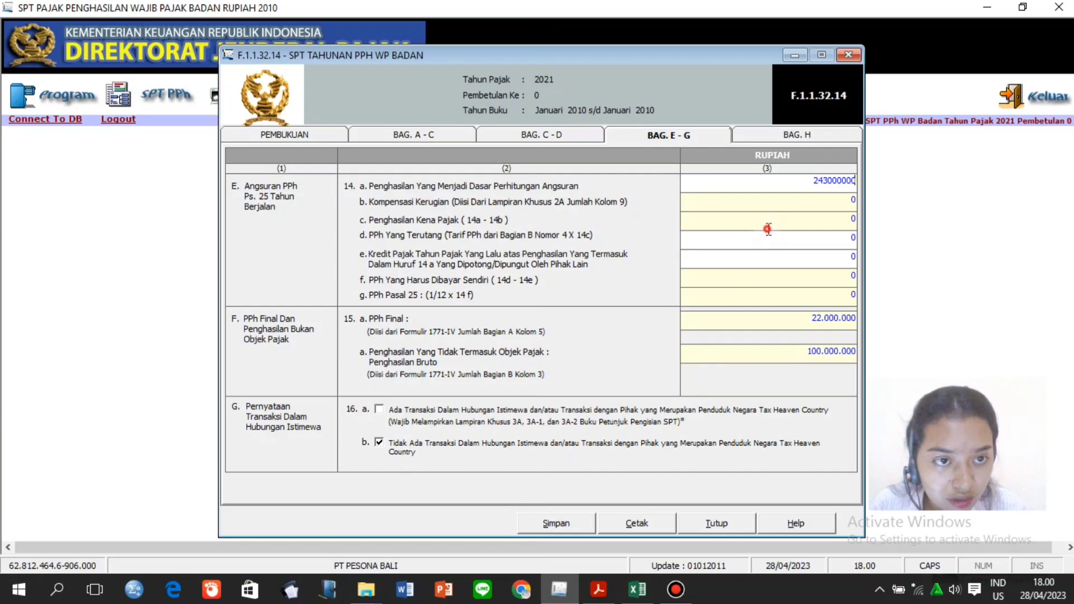
click(769, 229)
click(799, 239)
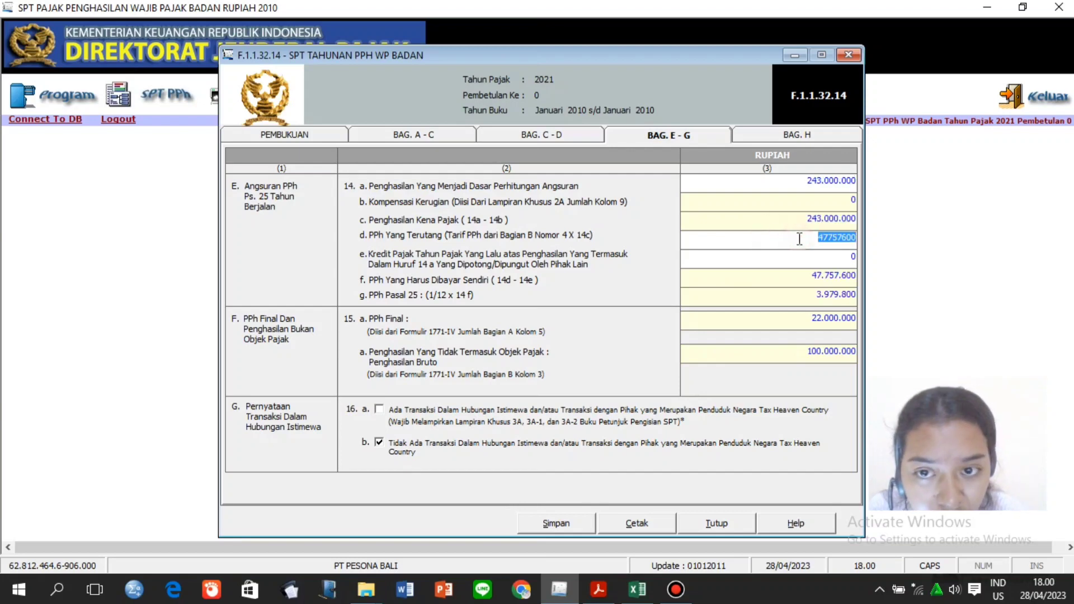
click(796, 258)
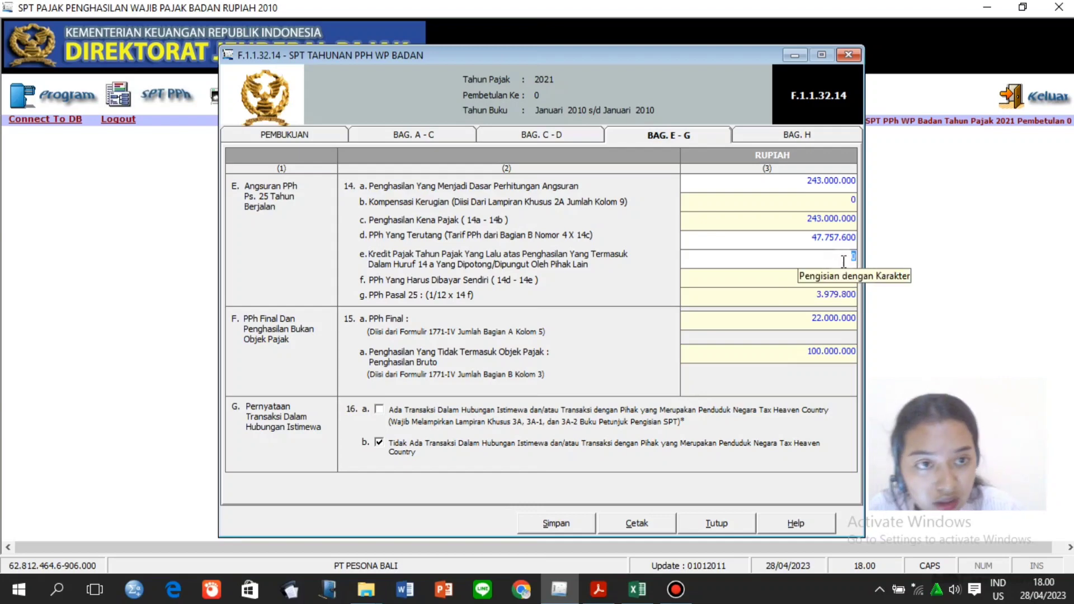
key(BackSpace)
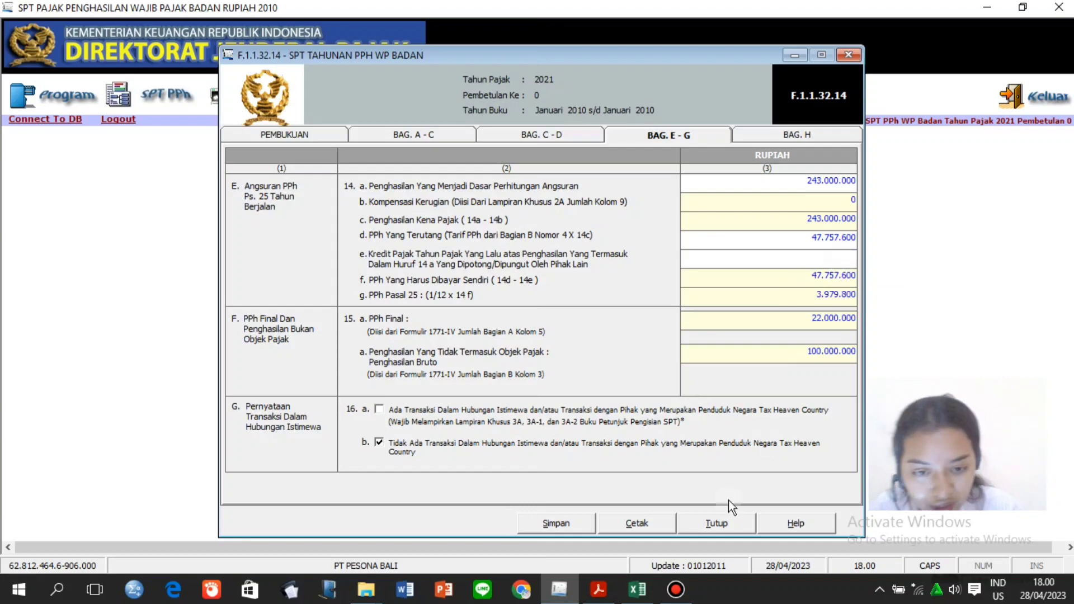
click(638, 590)
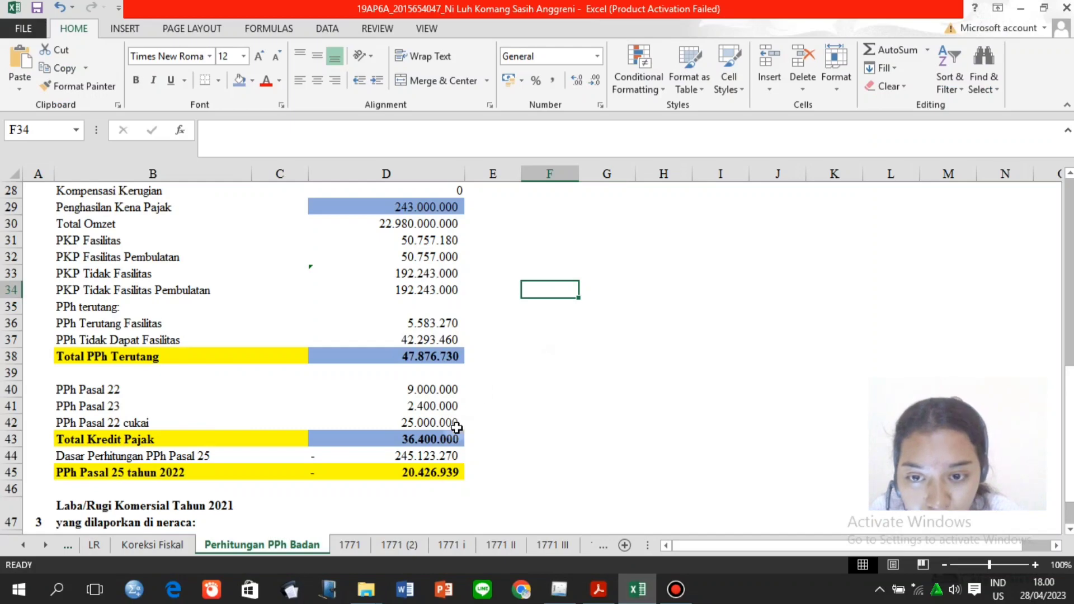
Enter 36.400.000 as the 14e credit, leaving 11.357.600 self-paid and a 946.466 instalment.
click(560, 589)
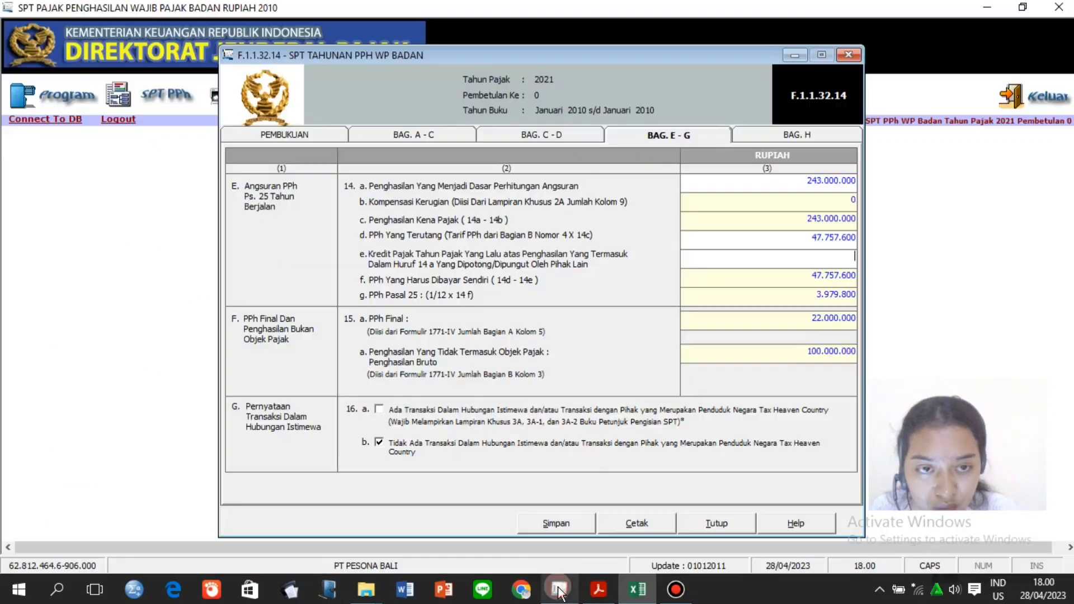
text(26)
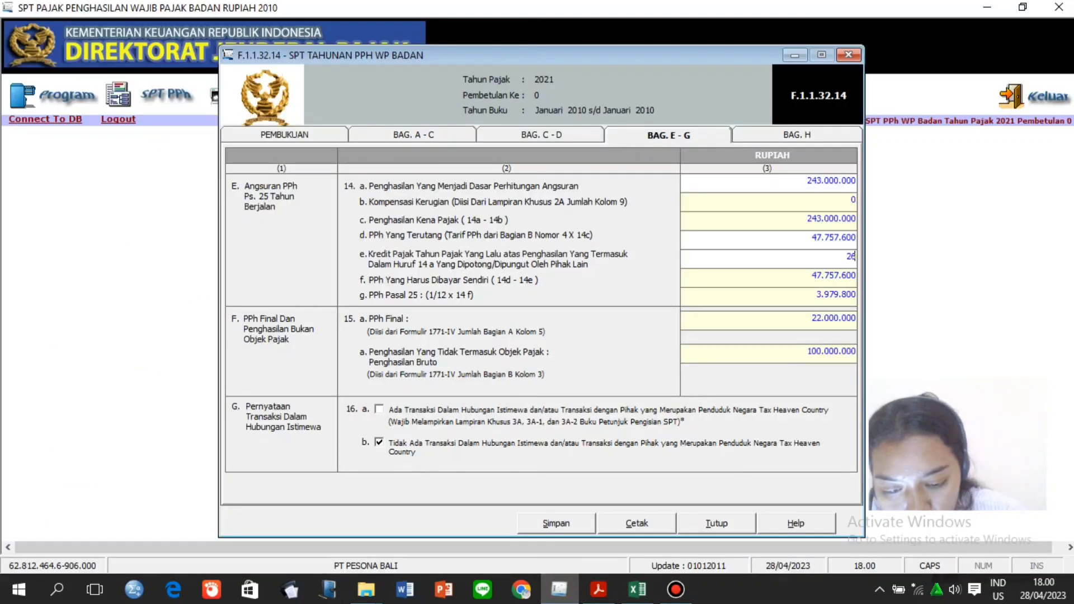
text(400000)
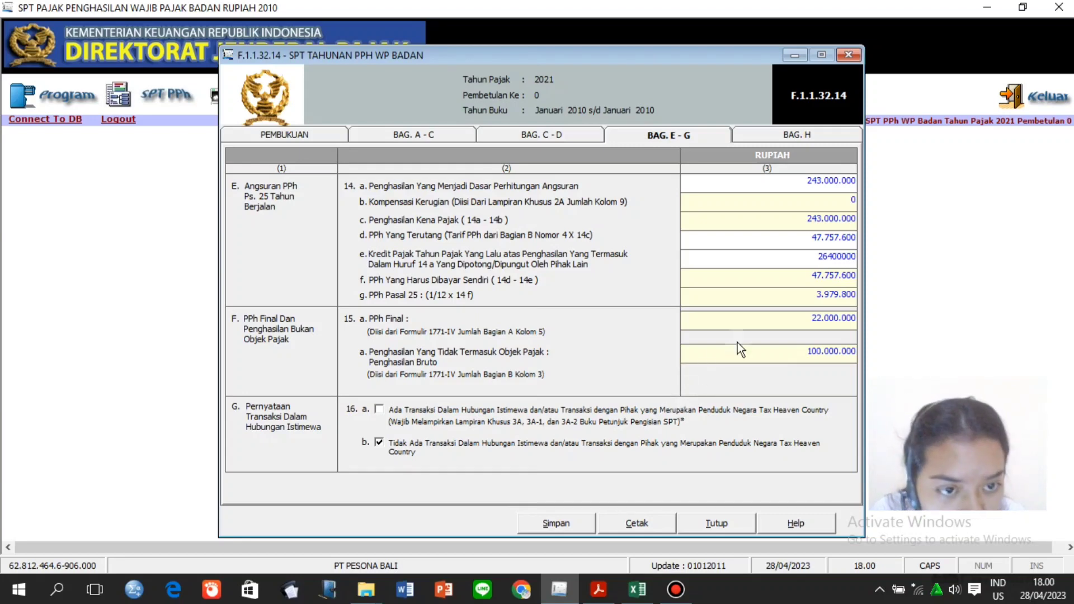
click(764, 318)
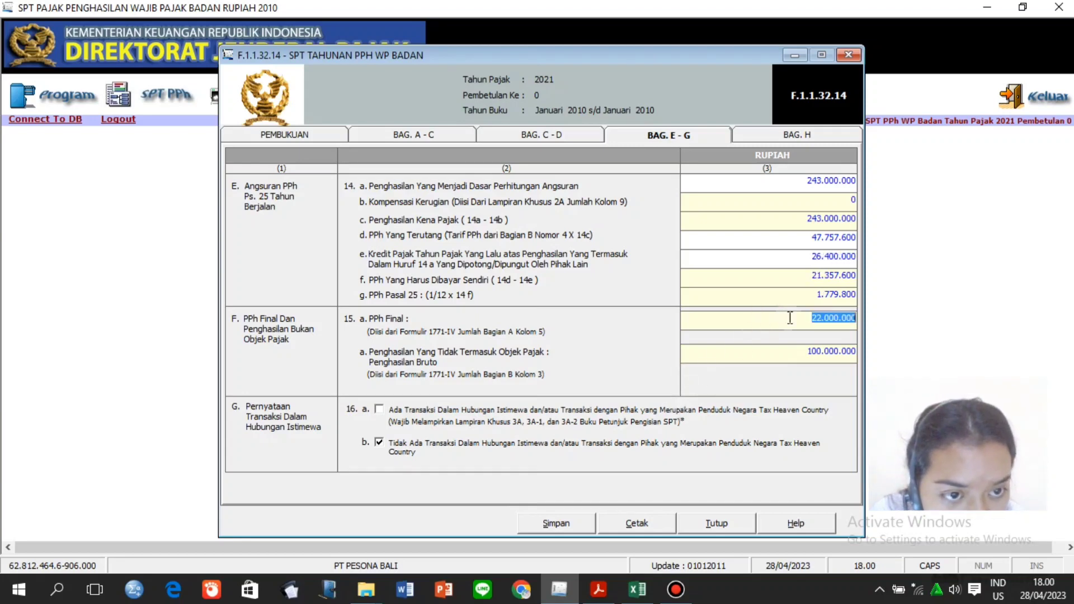
click(784, 296)
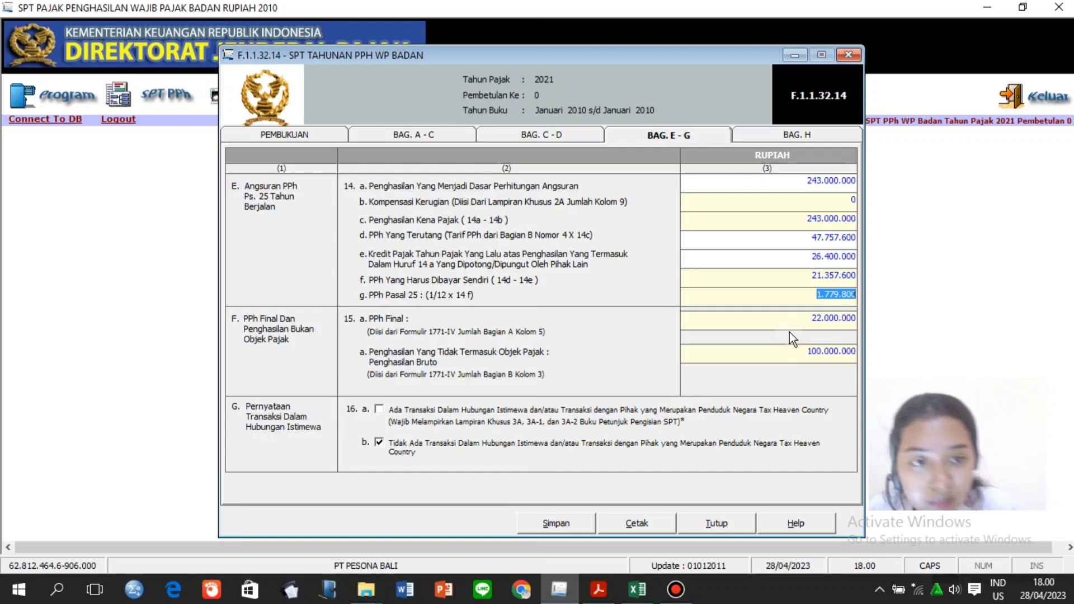
click(804, 302)
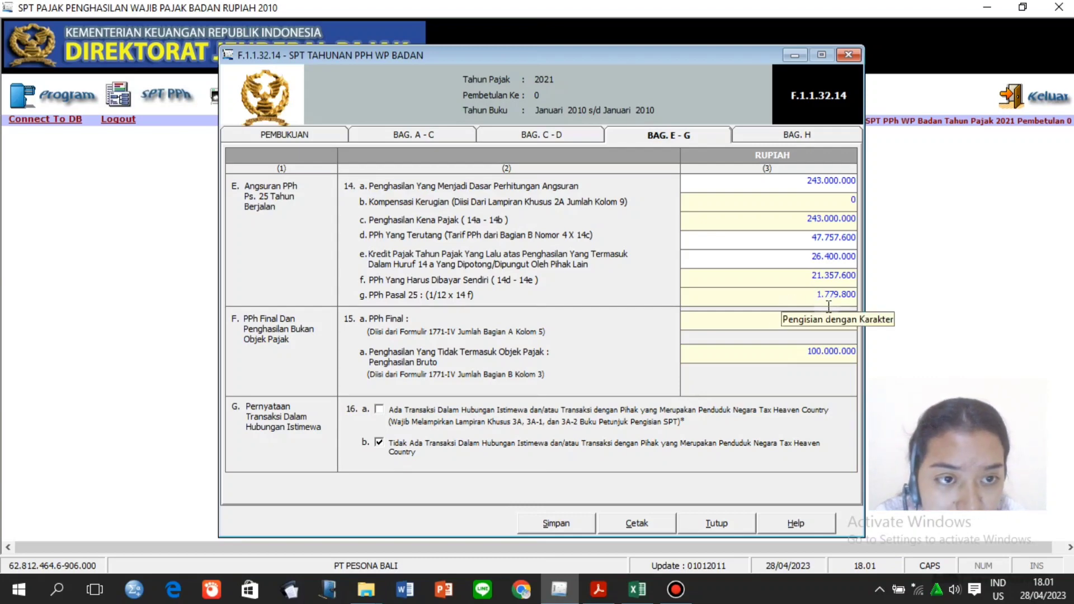
click(818, 262)
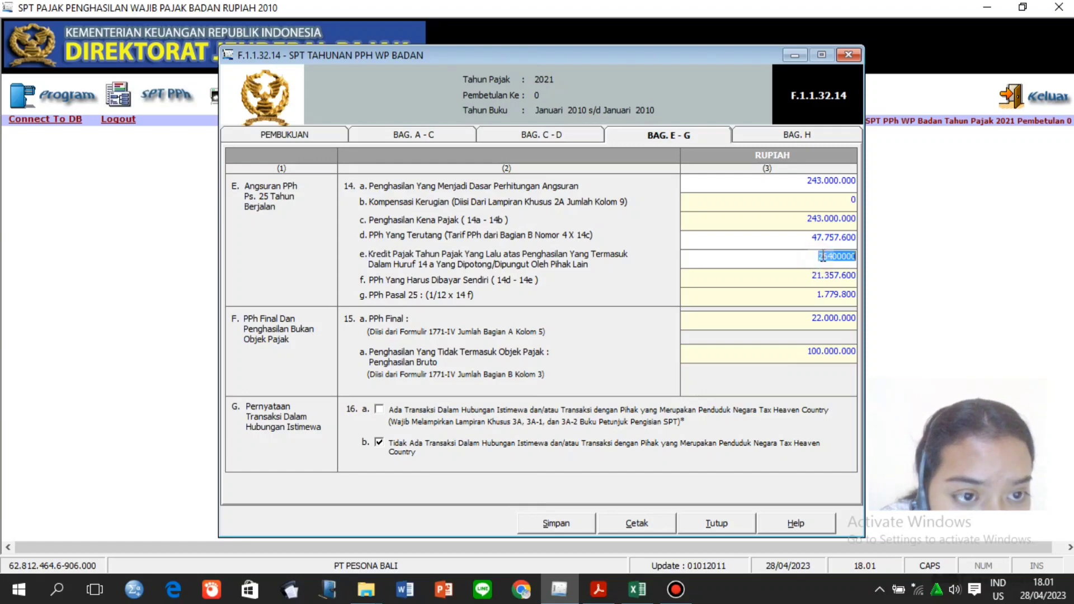
text(36)
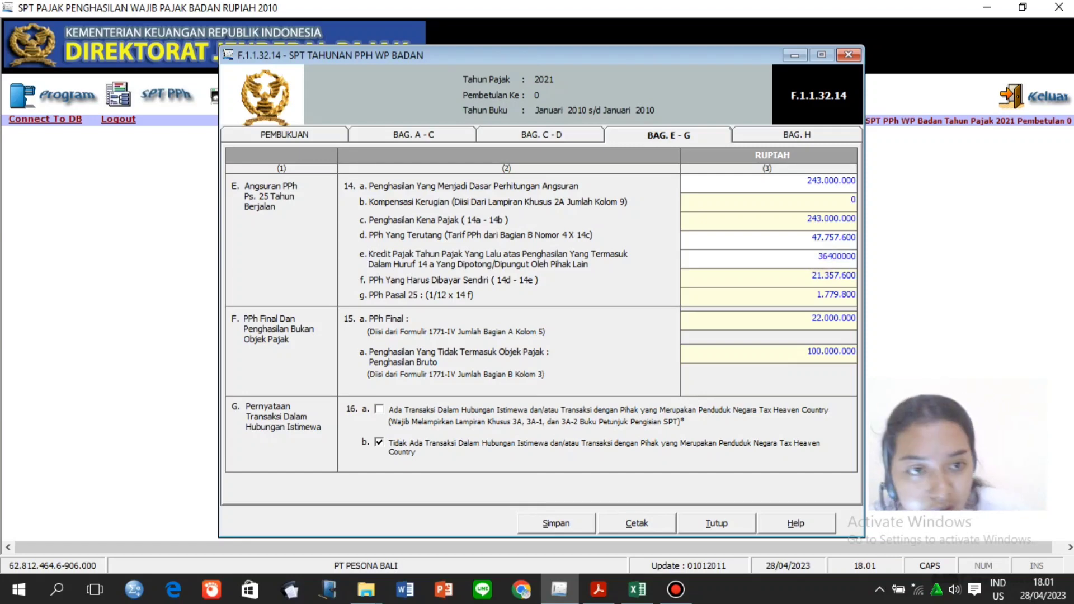
key(Return)
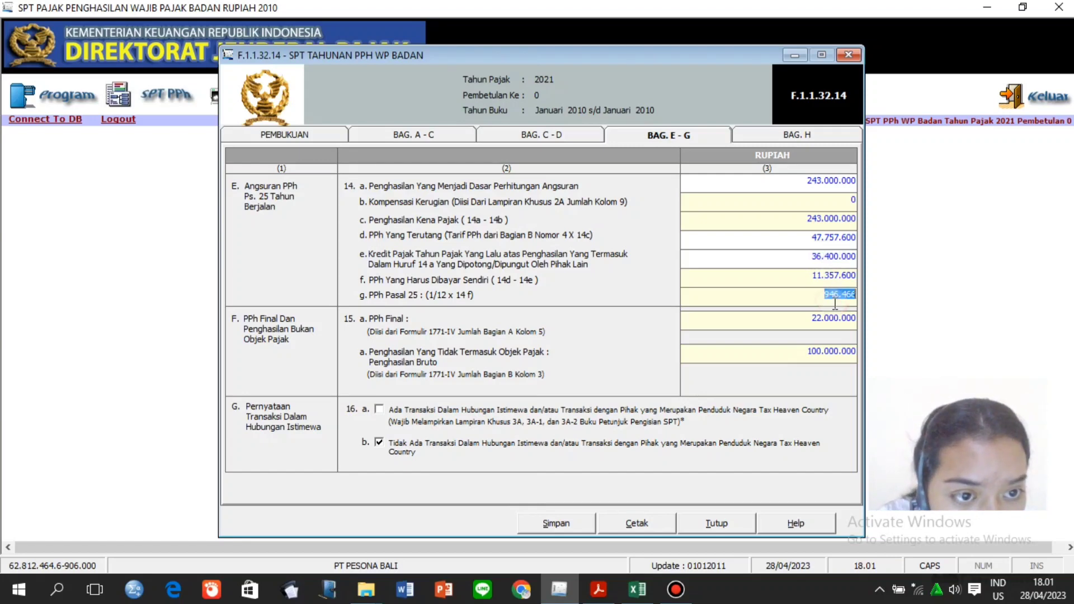
click(815, 318)
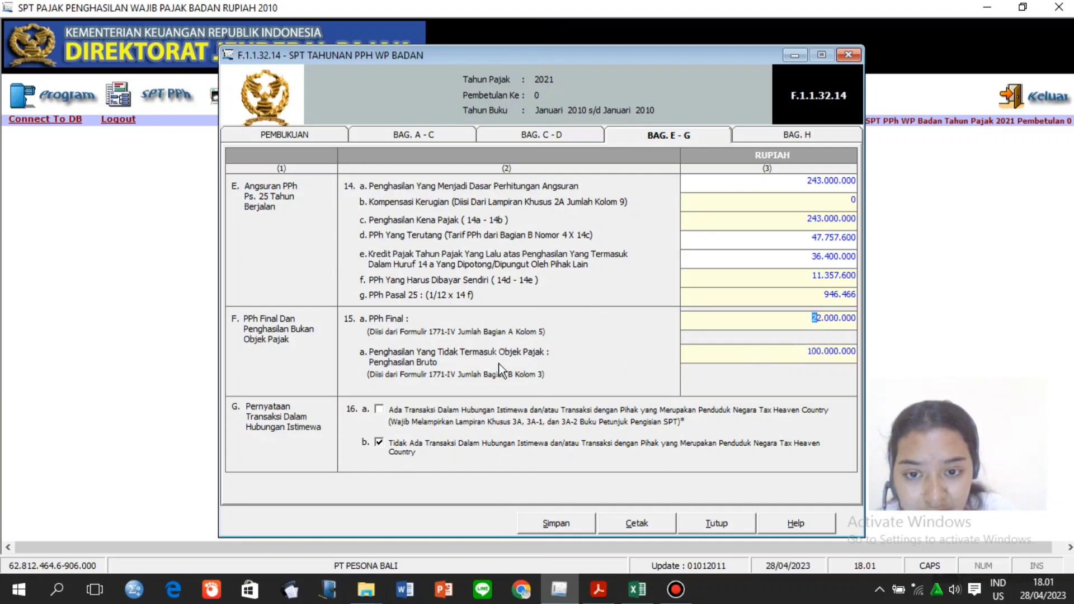
Review the 15b value, then save sections E–G and dismiss Data Berhasil Disimpan.
click(804, 361)
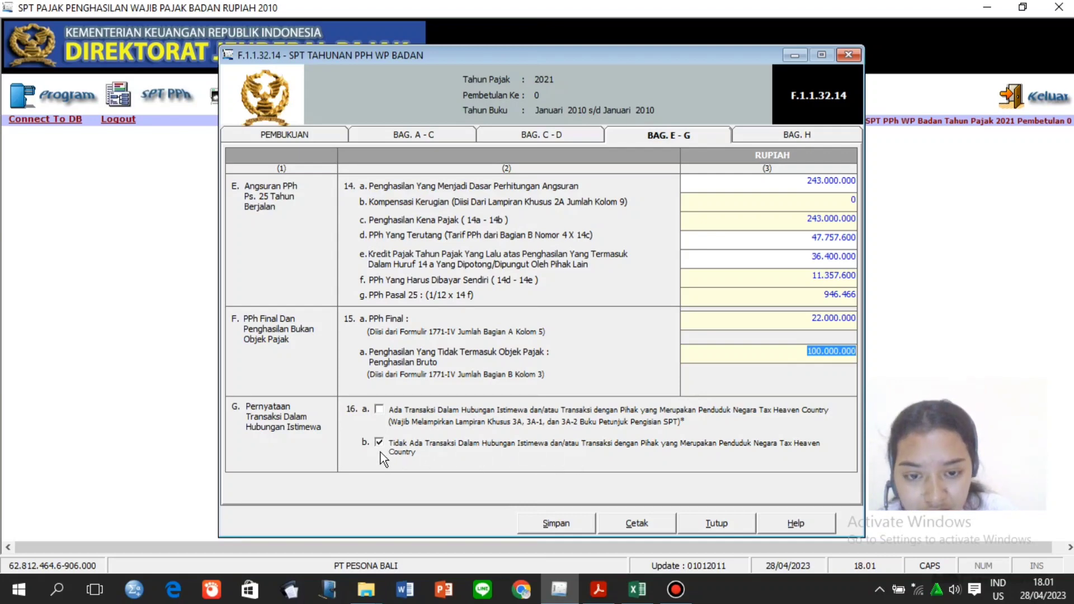
click(569, 526)
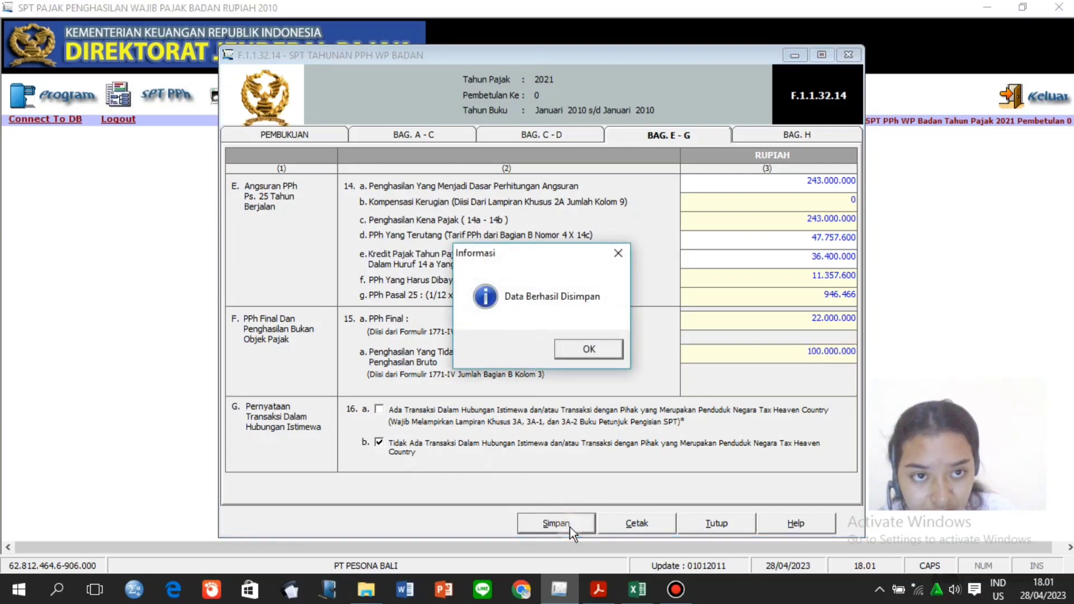
click(597, 348)
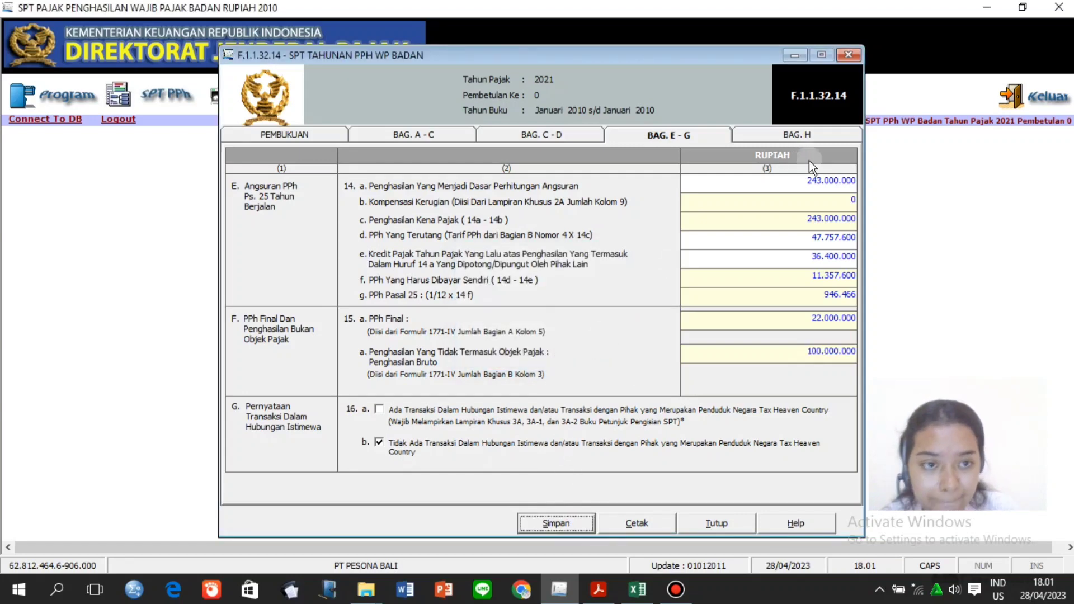
click(796, 135)
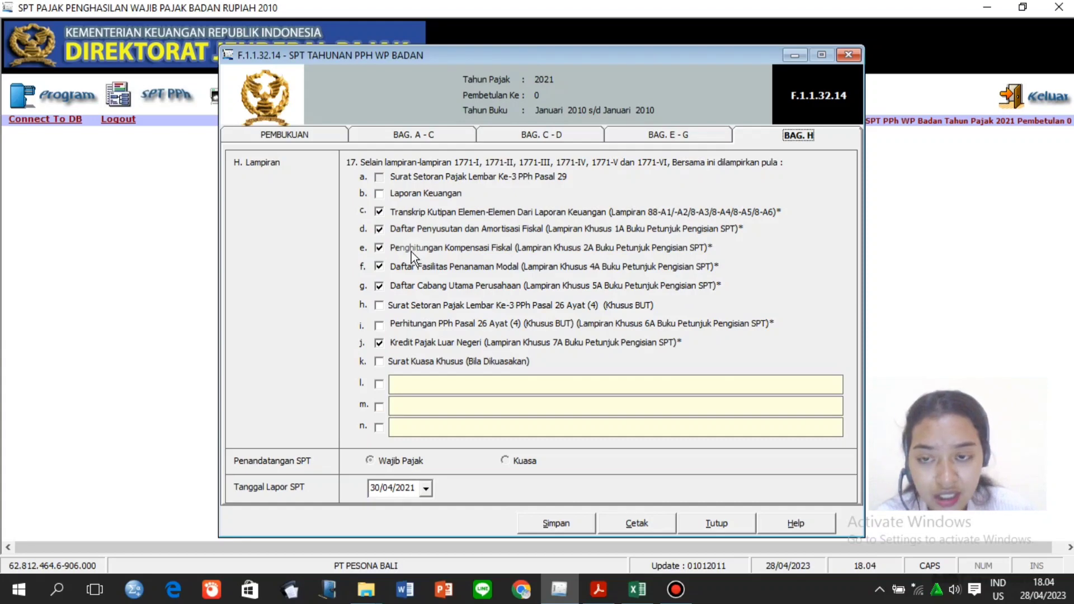
Untick the Penghitungan Kompensasi Fiskal and Kredit Pajak Luar Negeri attachments in section H.
click(379, 248)
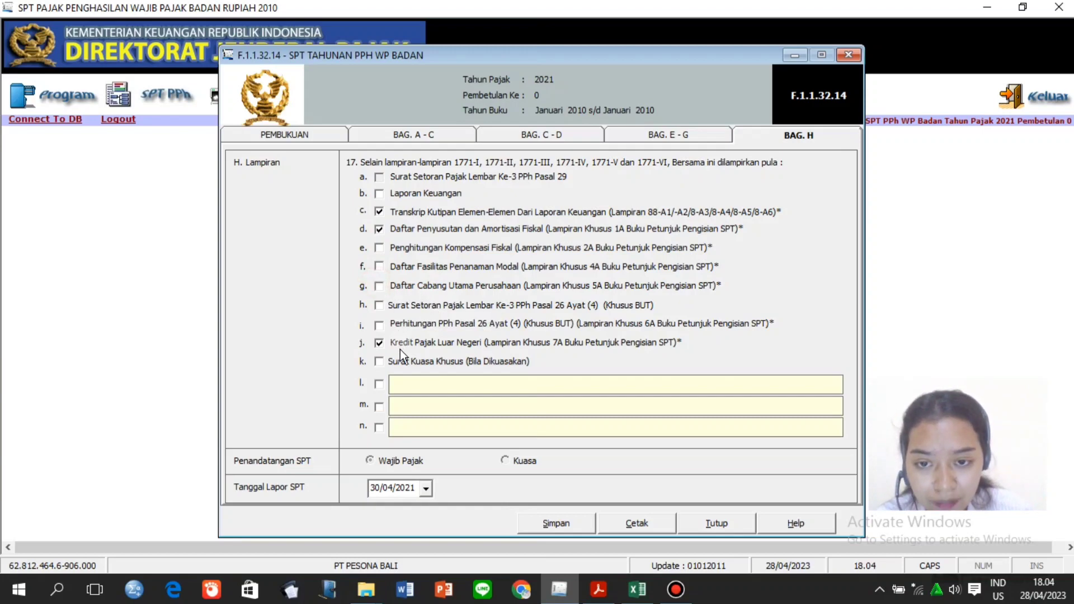
click(379, 343)
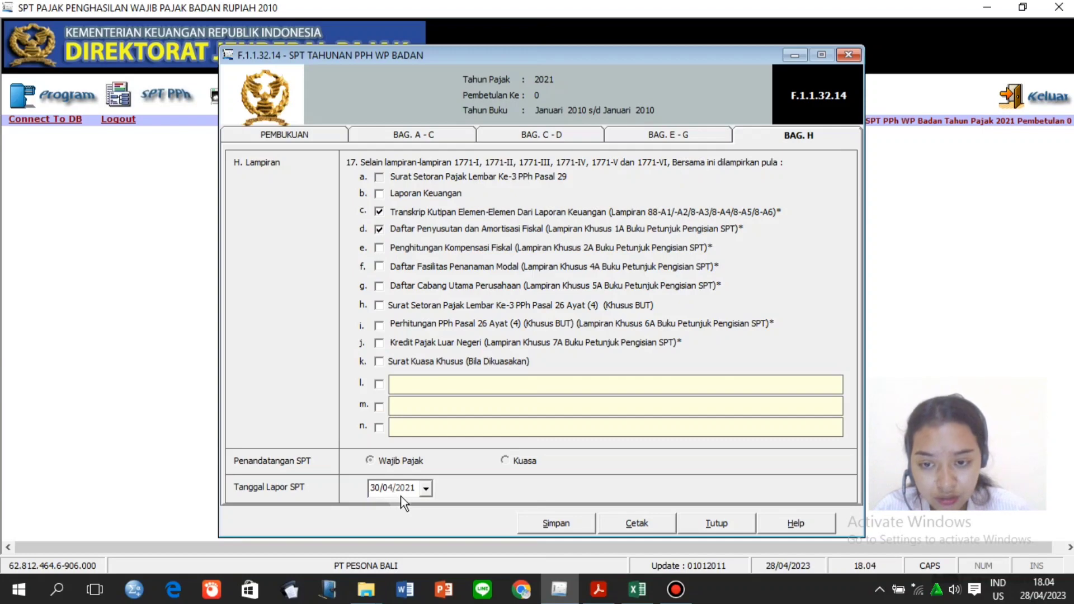
click(426, 489)
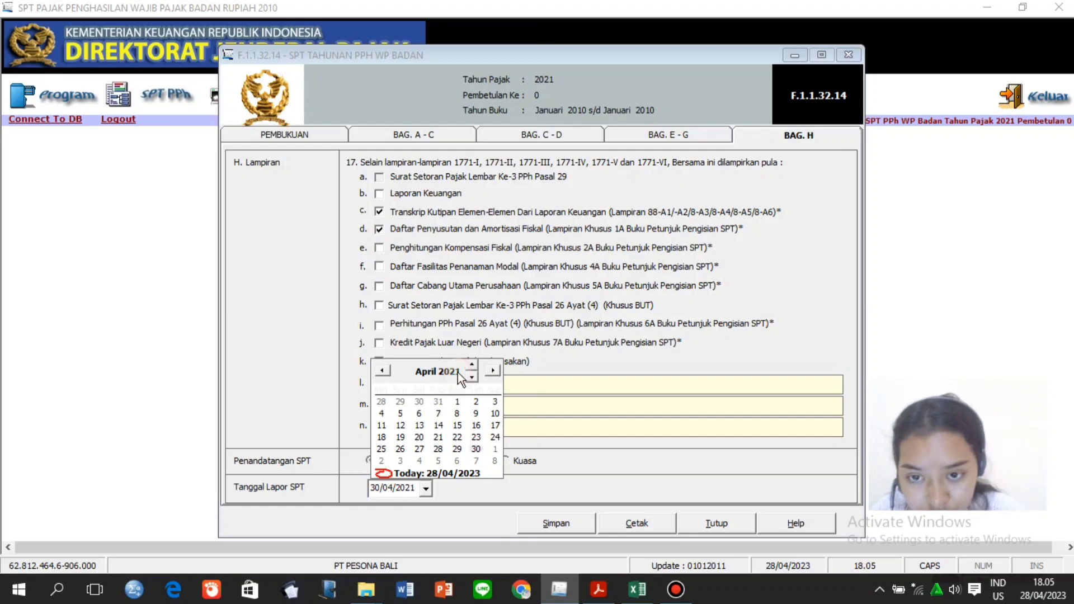
Change the Tanggal Lapor SPT year to 2022 (30/04/2022), save, and close the 1771 form.
click(472, 367)
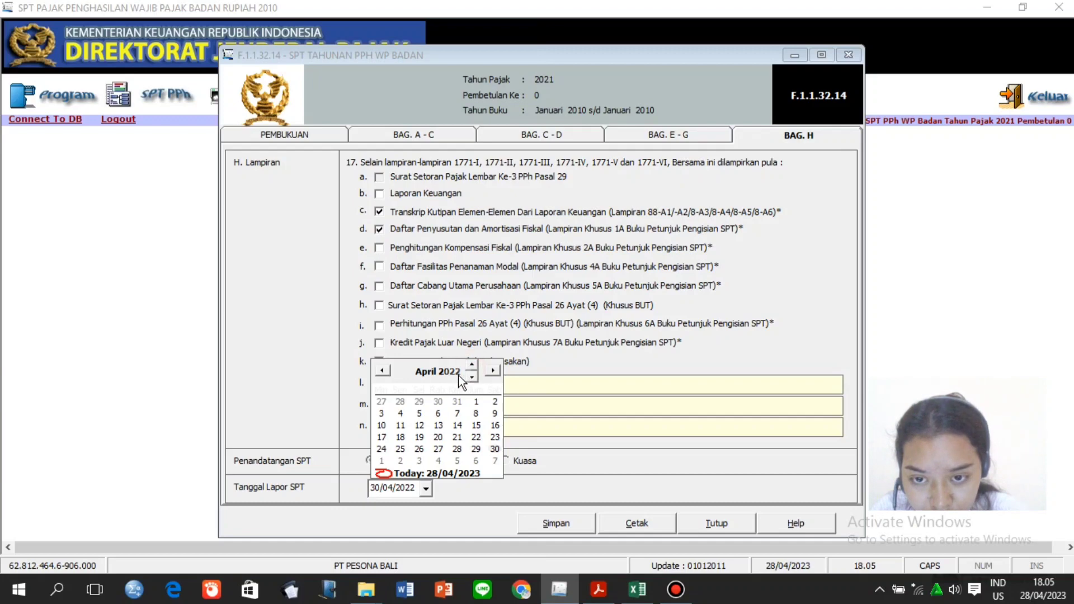
click(508, 501)
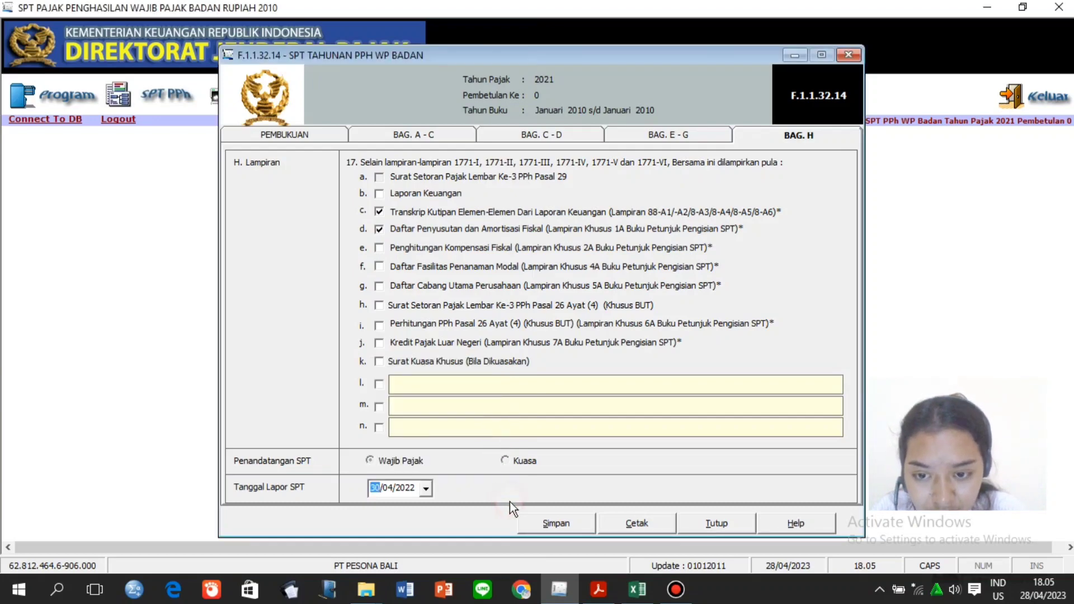
click(581, 527)
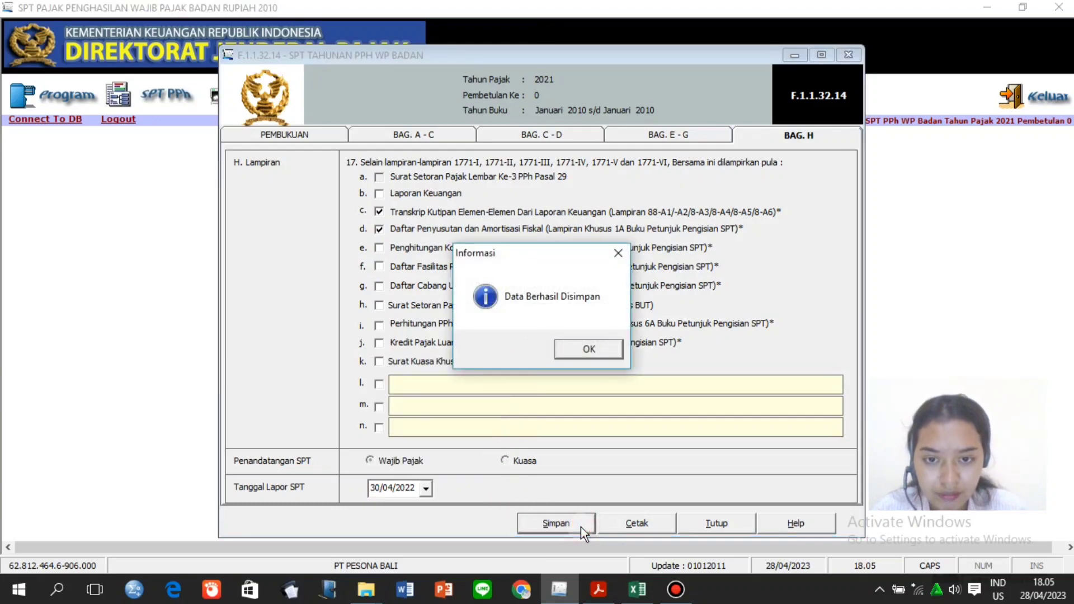
click(605, 351)
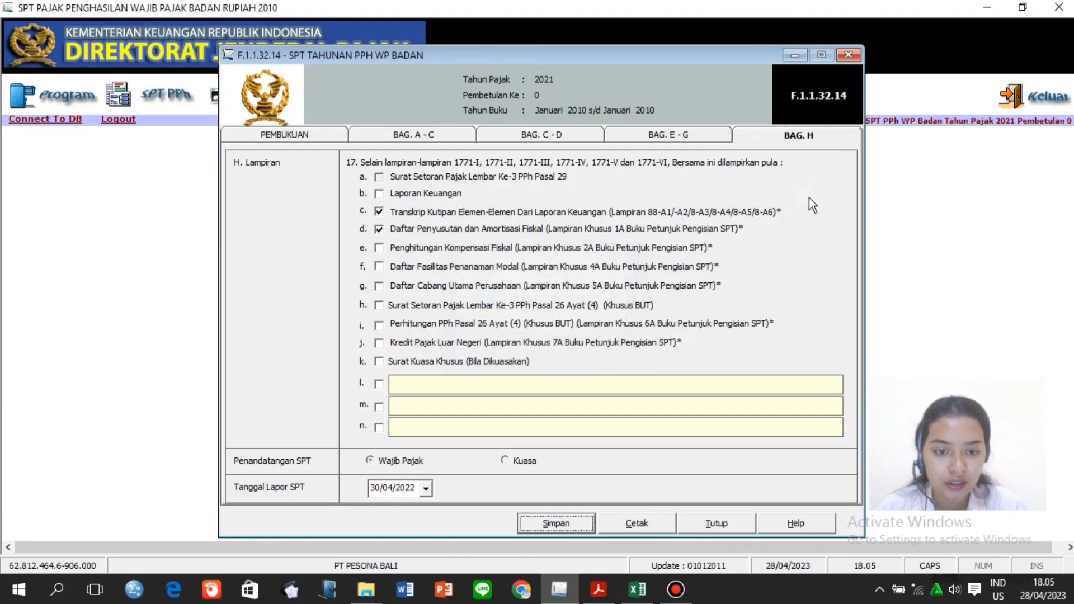
click(732, 525)
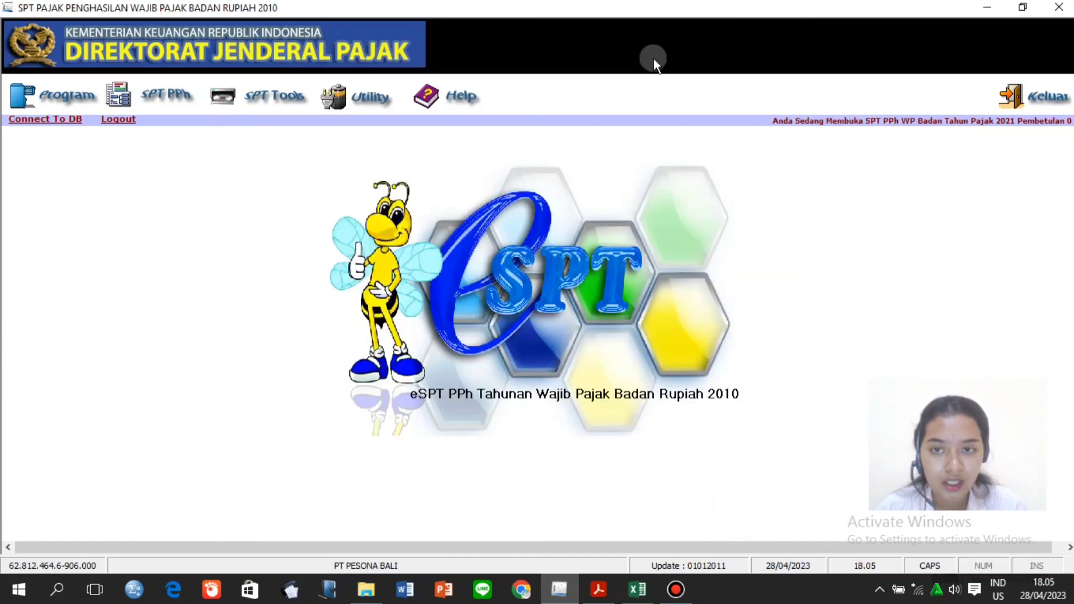